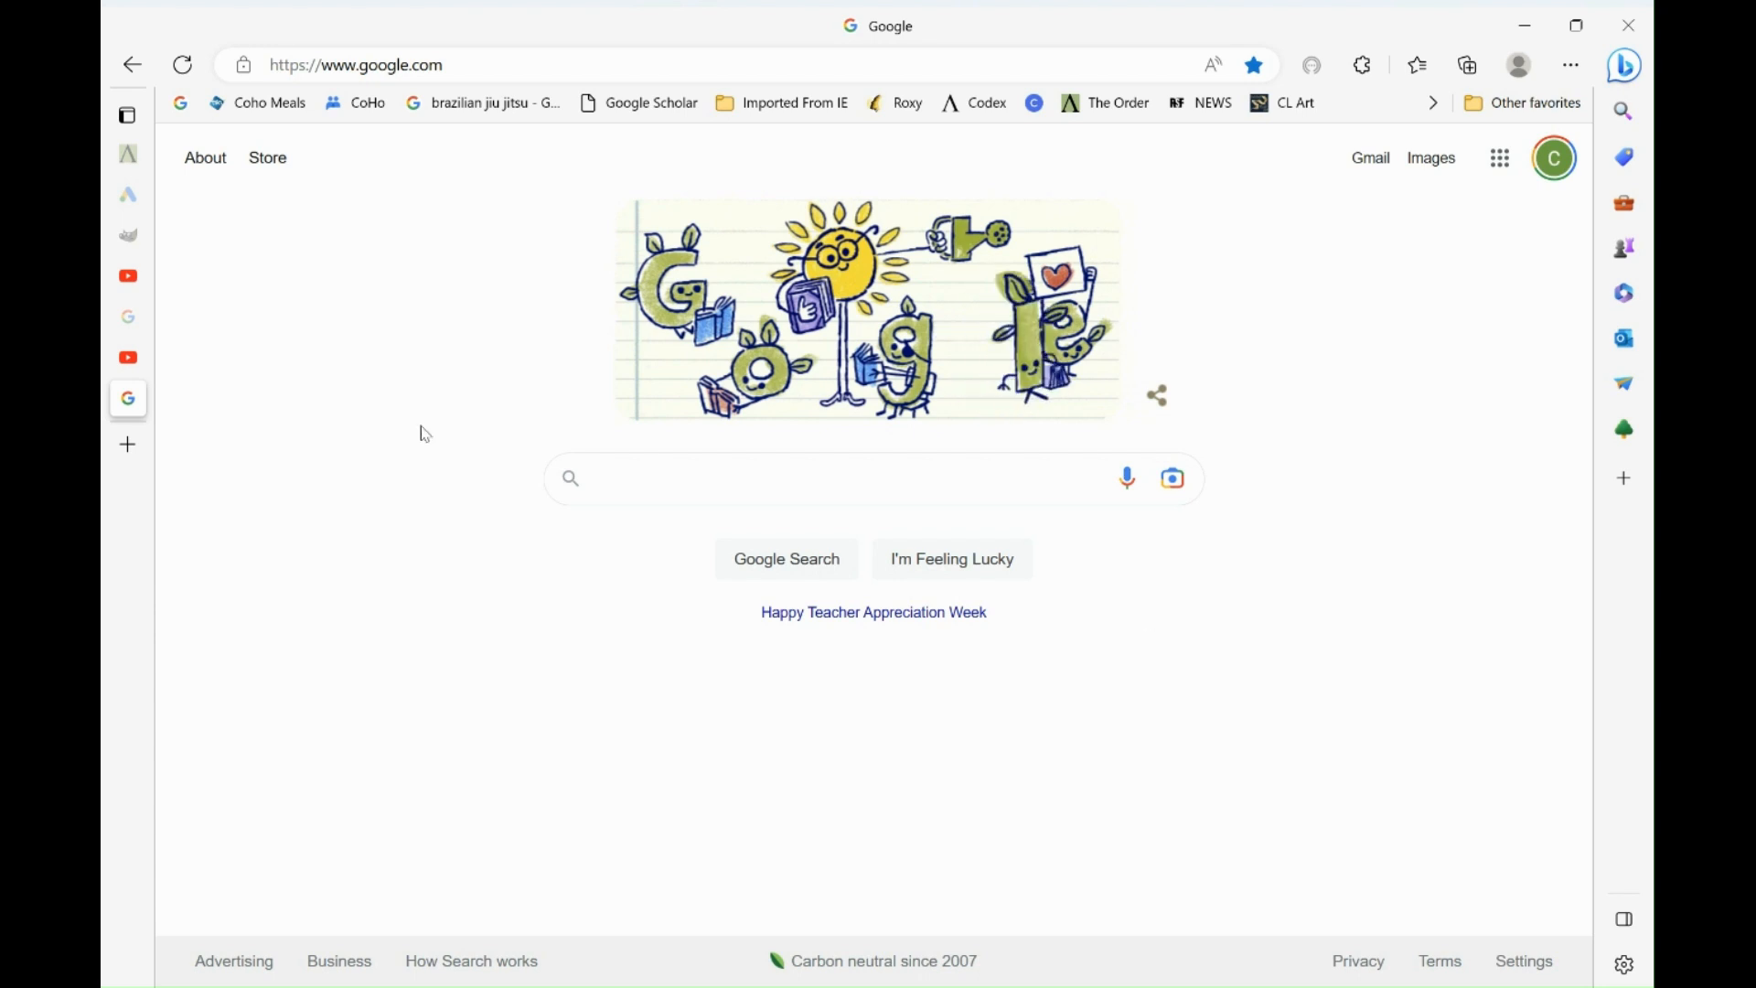
- Search the web for "gimp download" and open GIMP's official Downloads page
{"action": "type", "text": "gimp"}
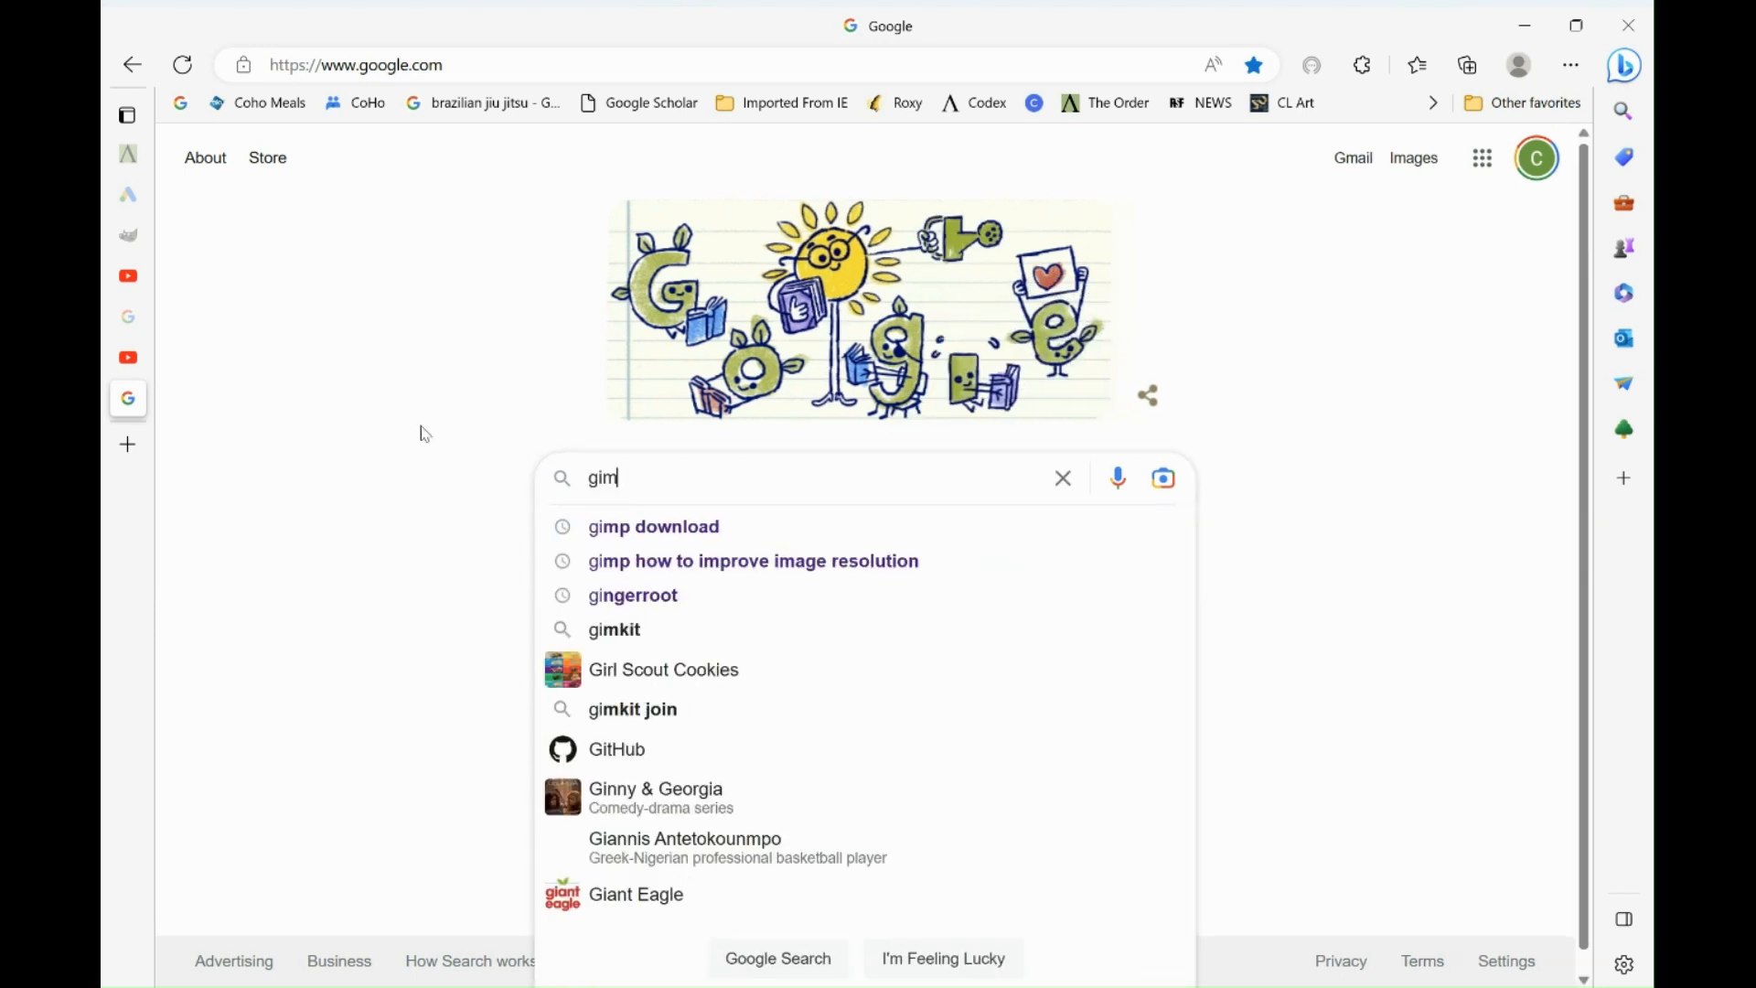
{"action": "left_click", "coordinate": [668, 525]}
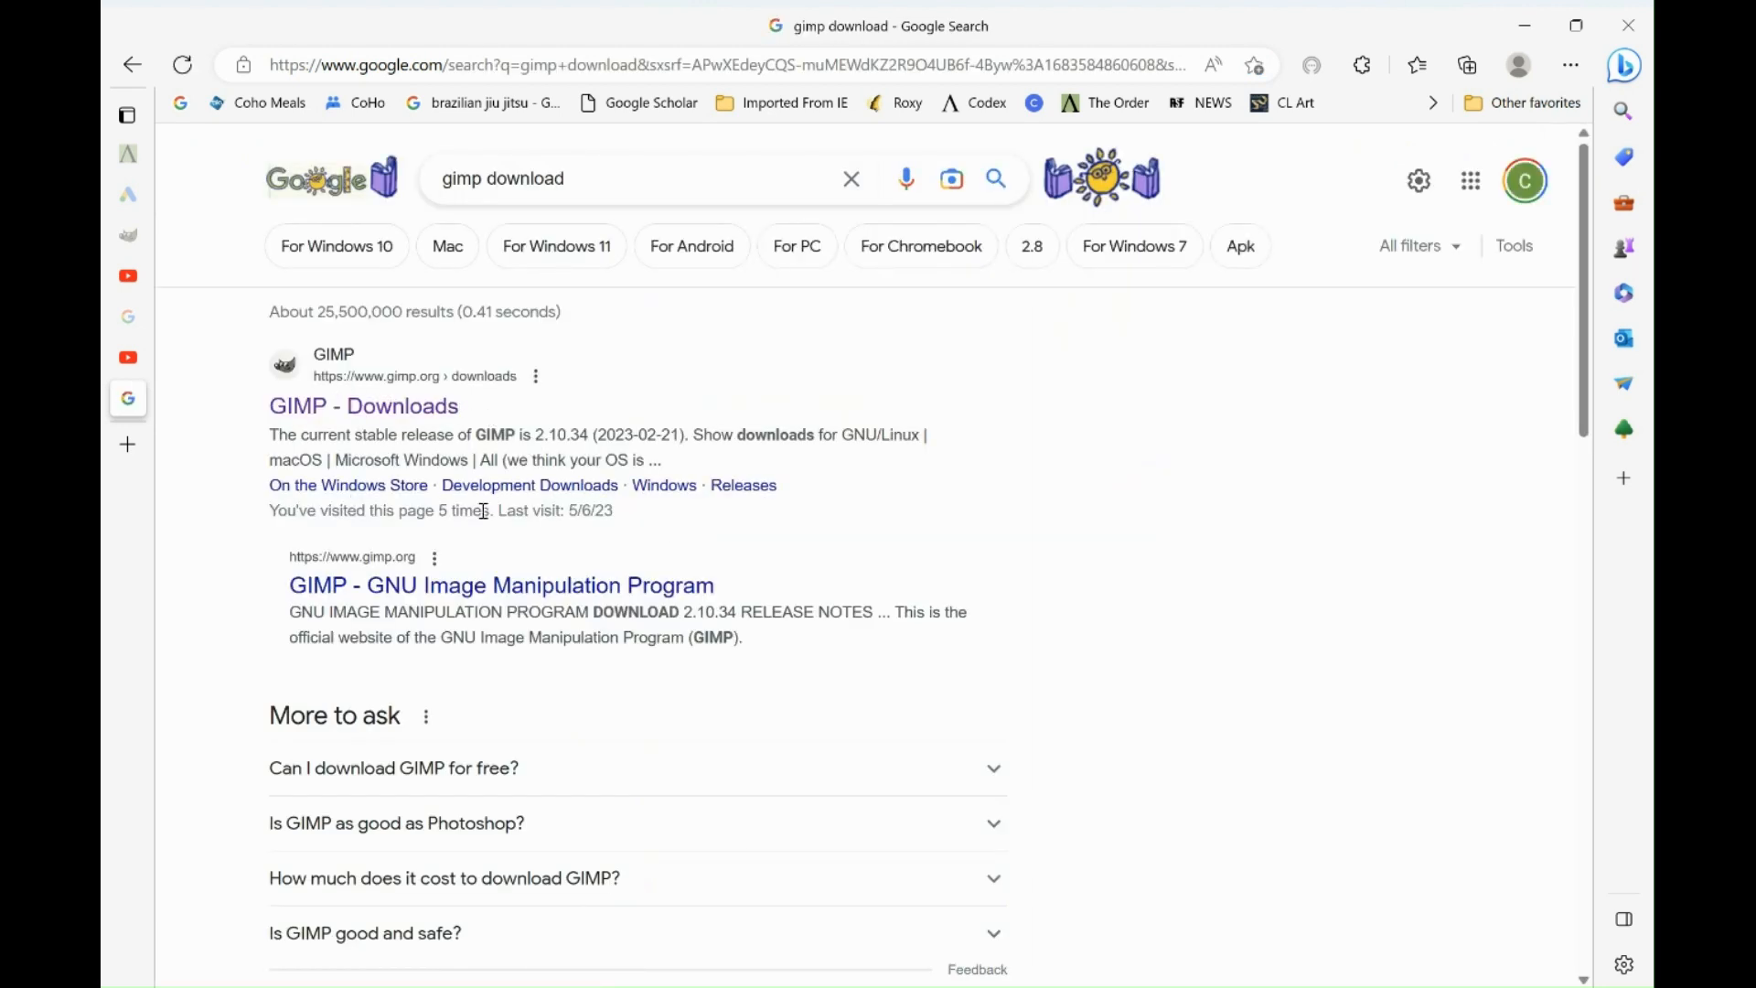
{"action": "left_click", "coordinate": [315, 417]}
{"action": "scroll", "coordinate": [1303, 625], "scroll_direction": "down", "scroll_amount": 3}
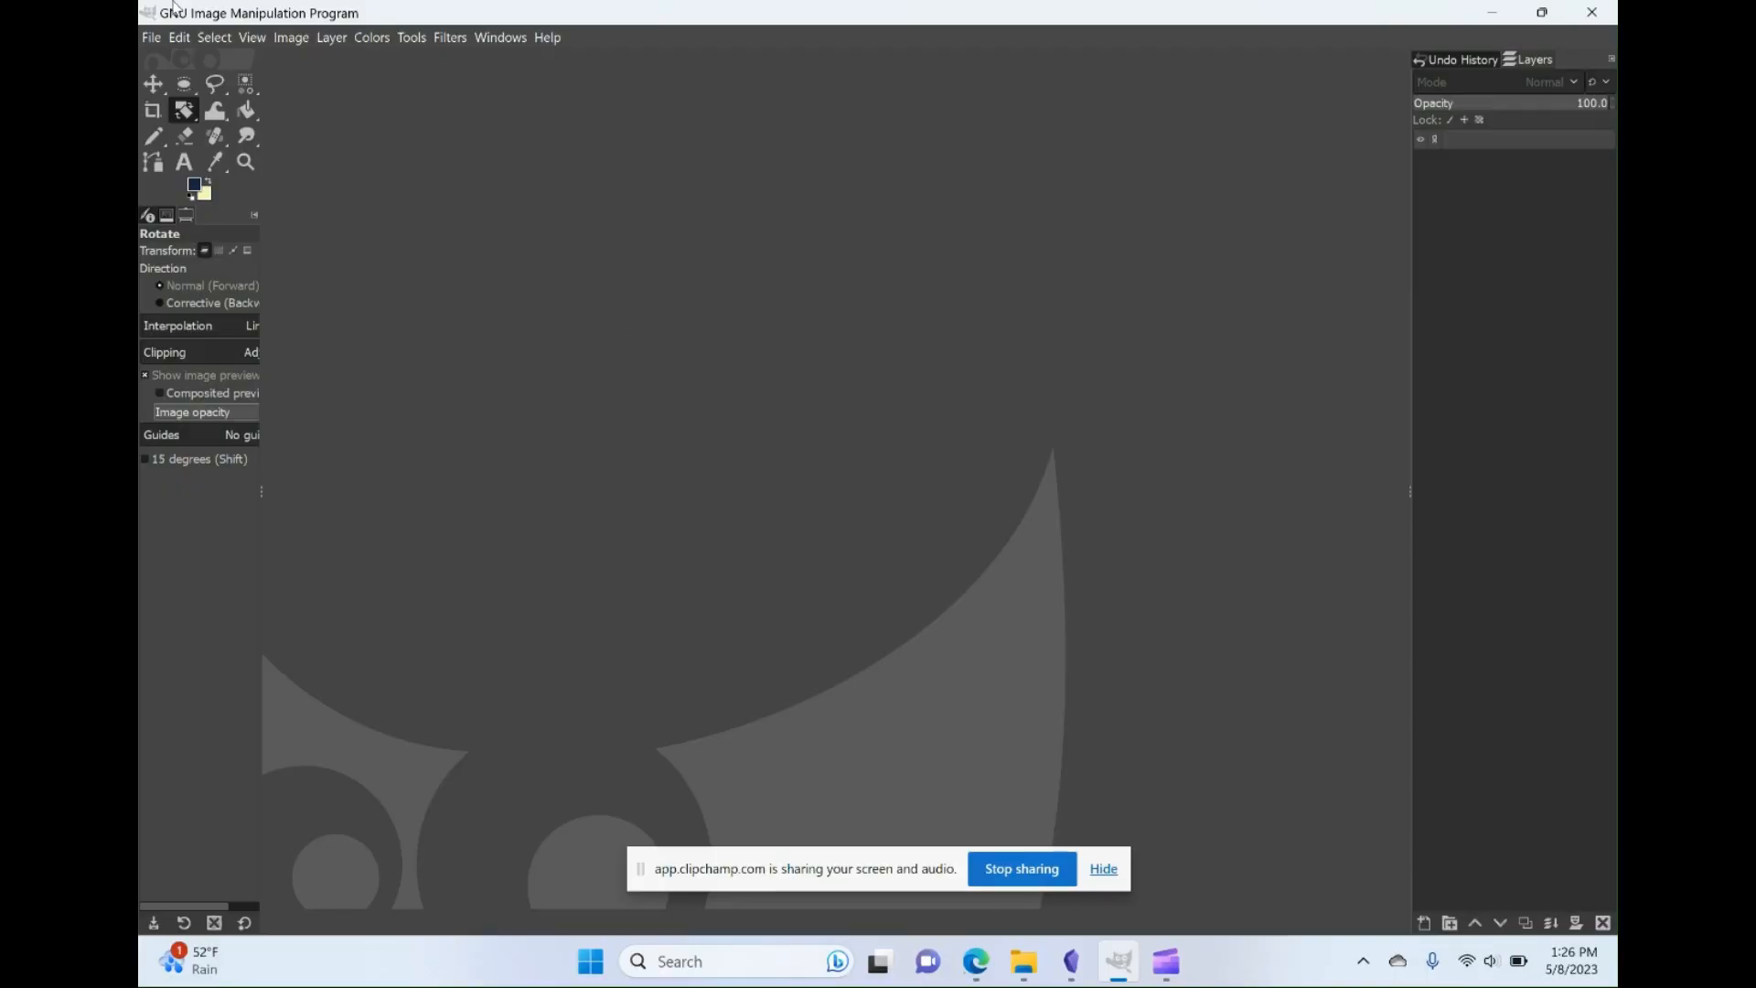
- Switch to GIMP and open Art 2023209.jpg from the V2_How to edit folder, keeping its embedded ColorMatch RGB profile
{"action": "left_click", "coordinate": [152, 41]}
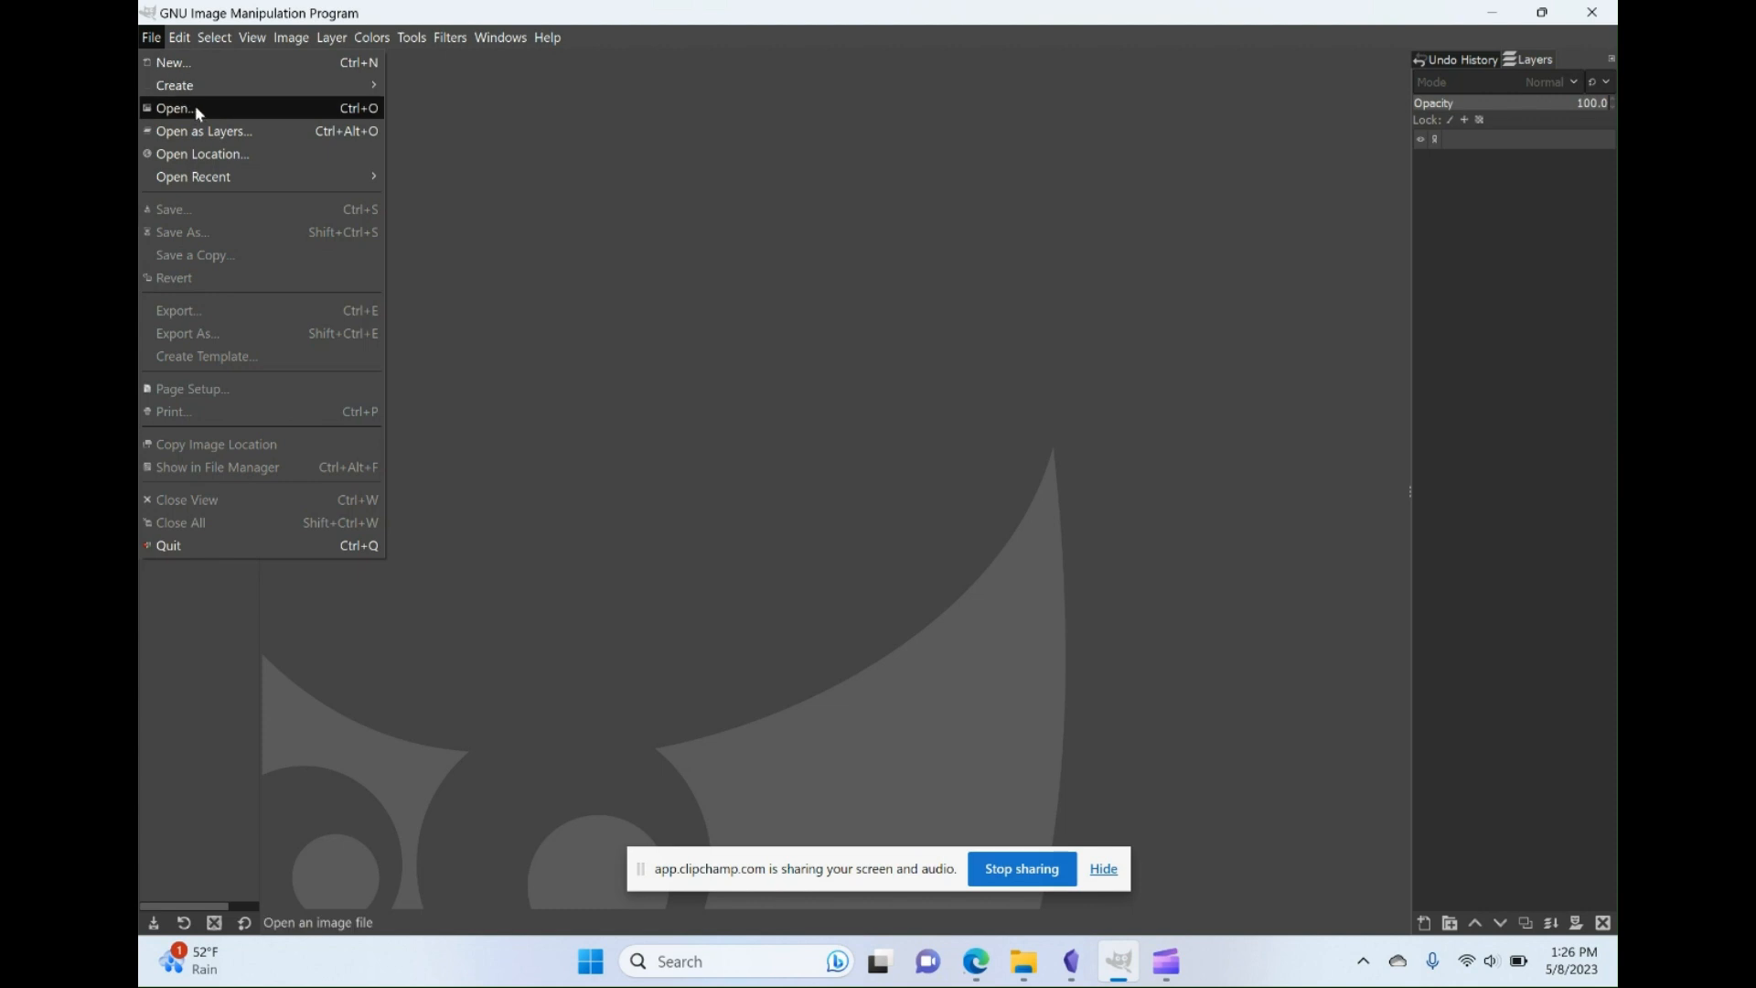
{"action": "left_click", "coordinate": [151, 107]}
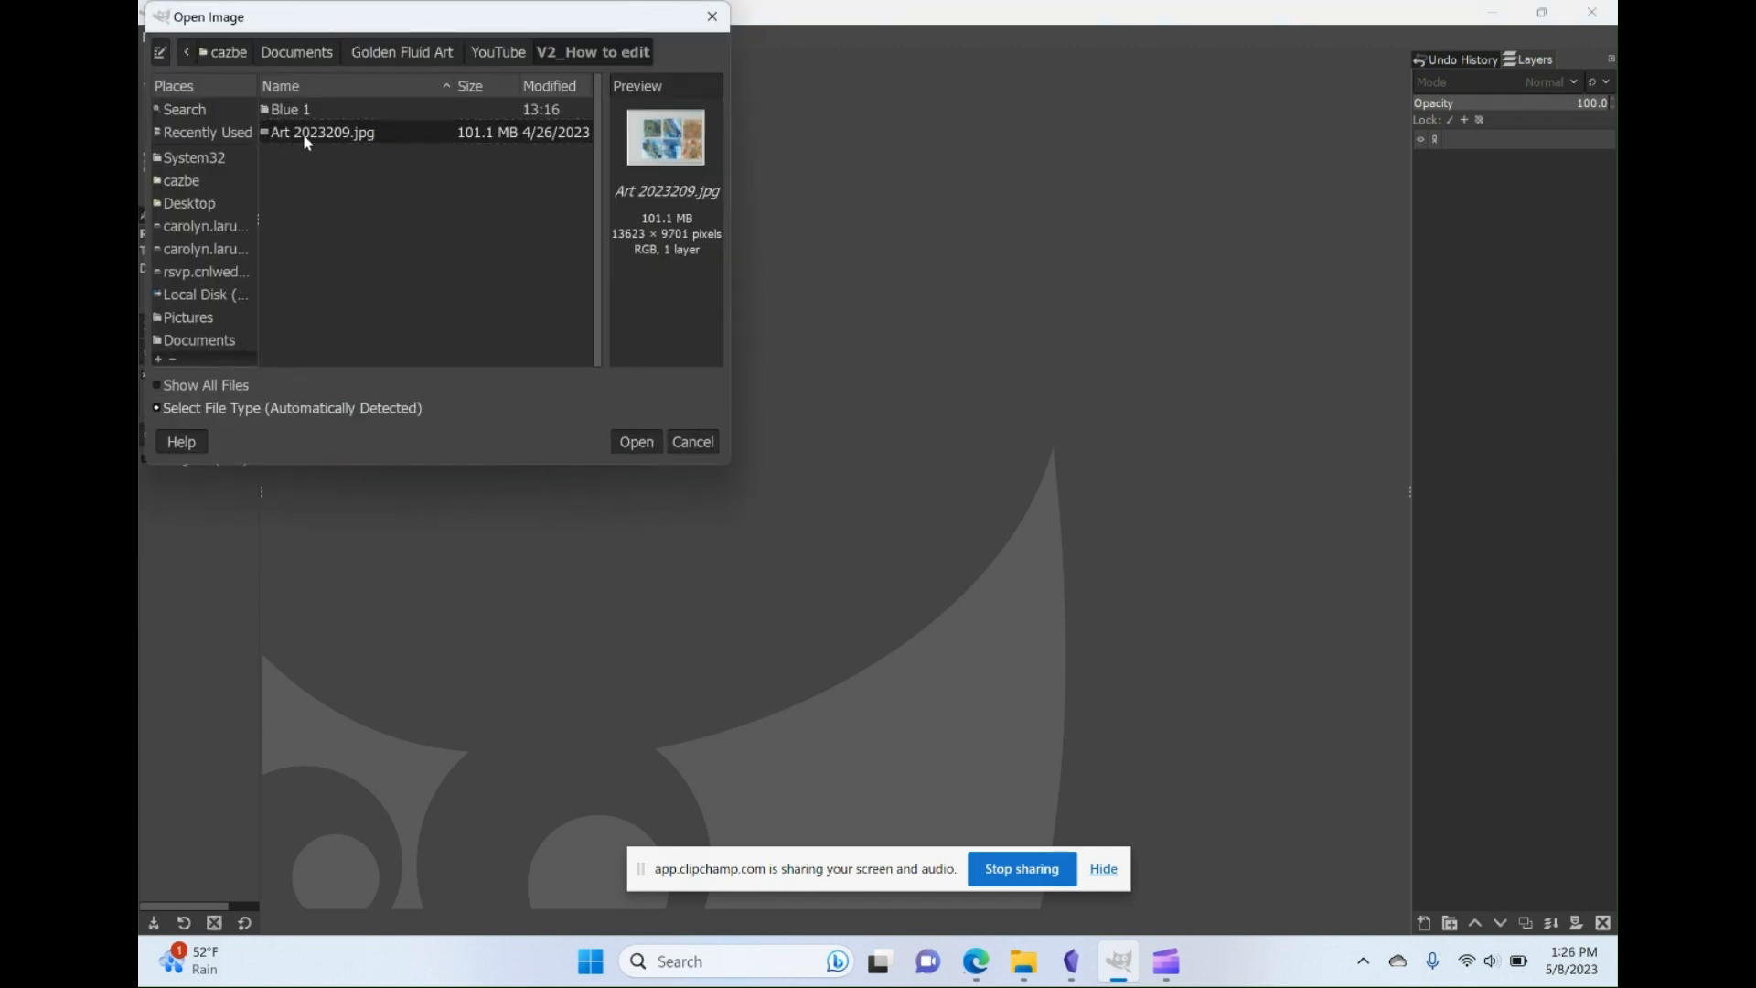
{"action": "left_click", "coordinate": [636, 442]}
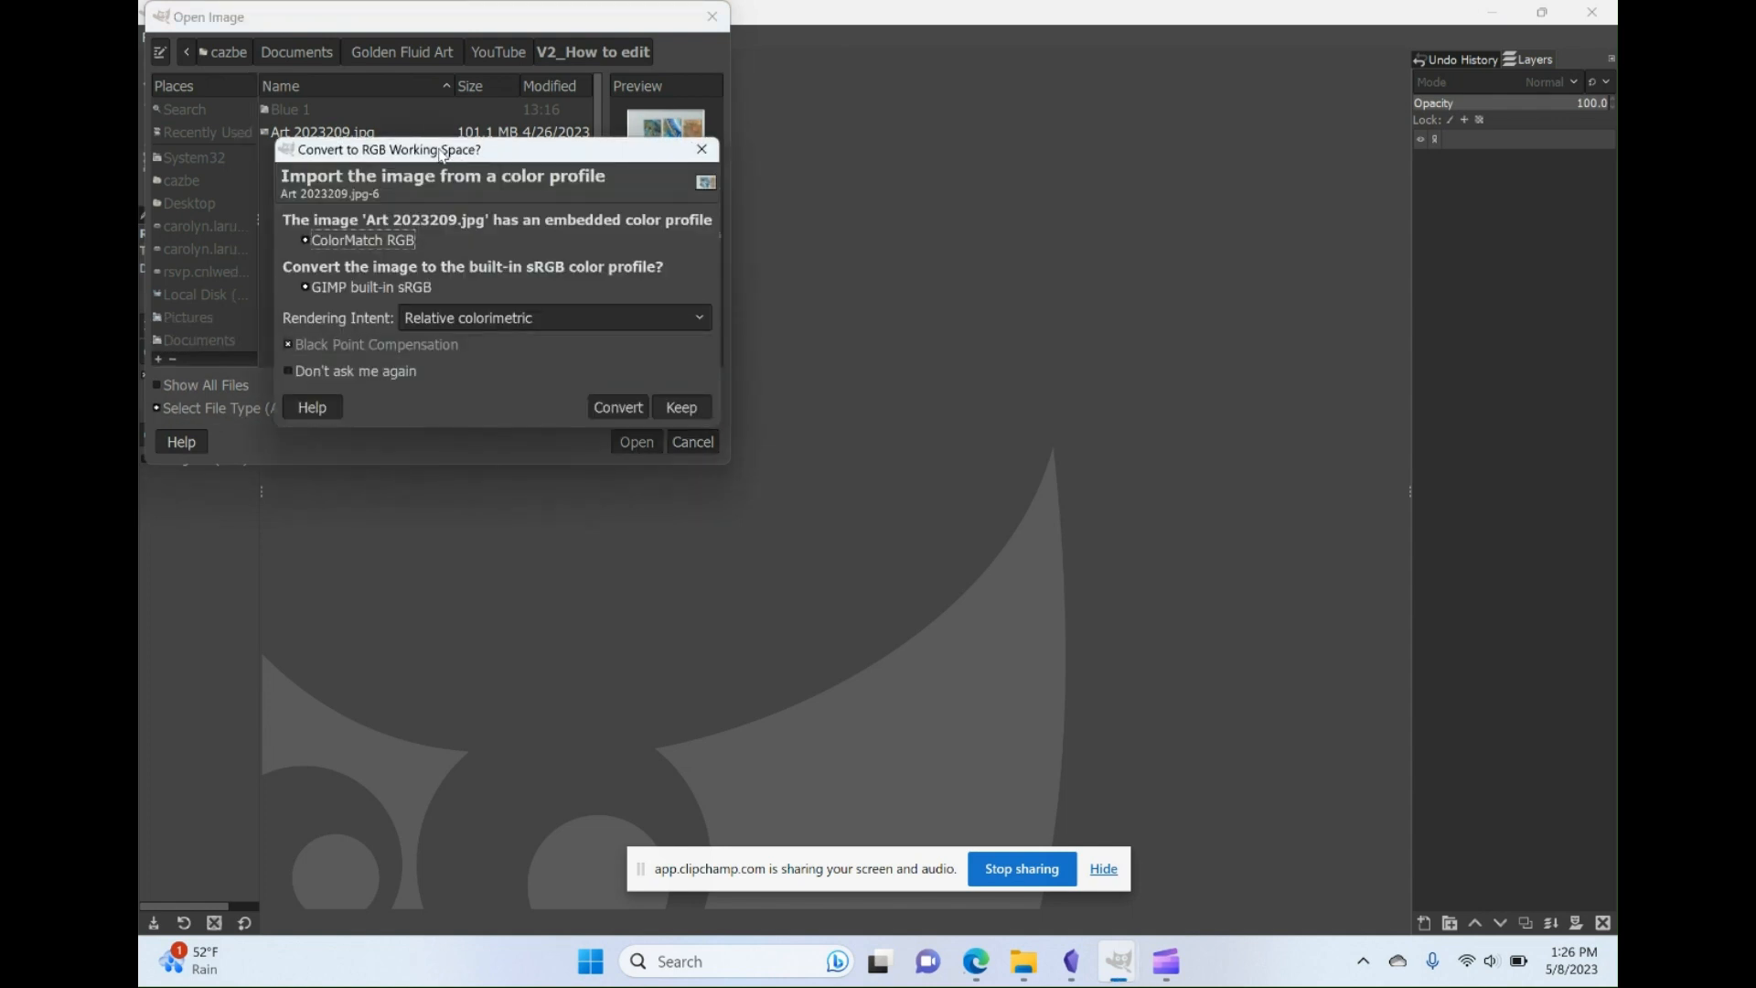
{"action": "left_click_drag", "start_coordinate": [442, 153], "coordinate": [929, 335]}
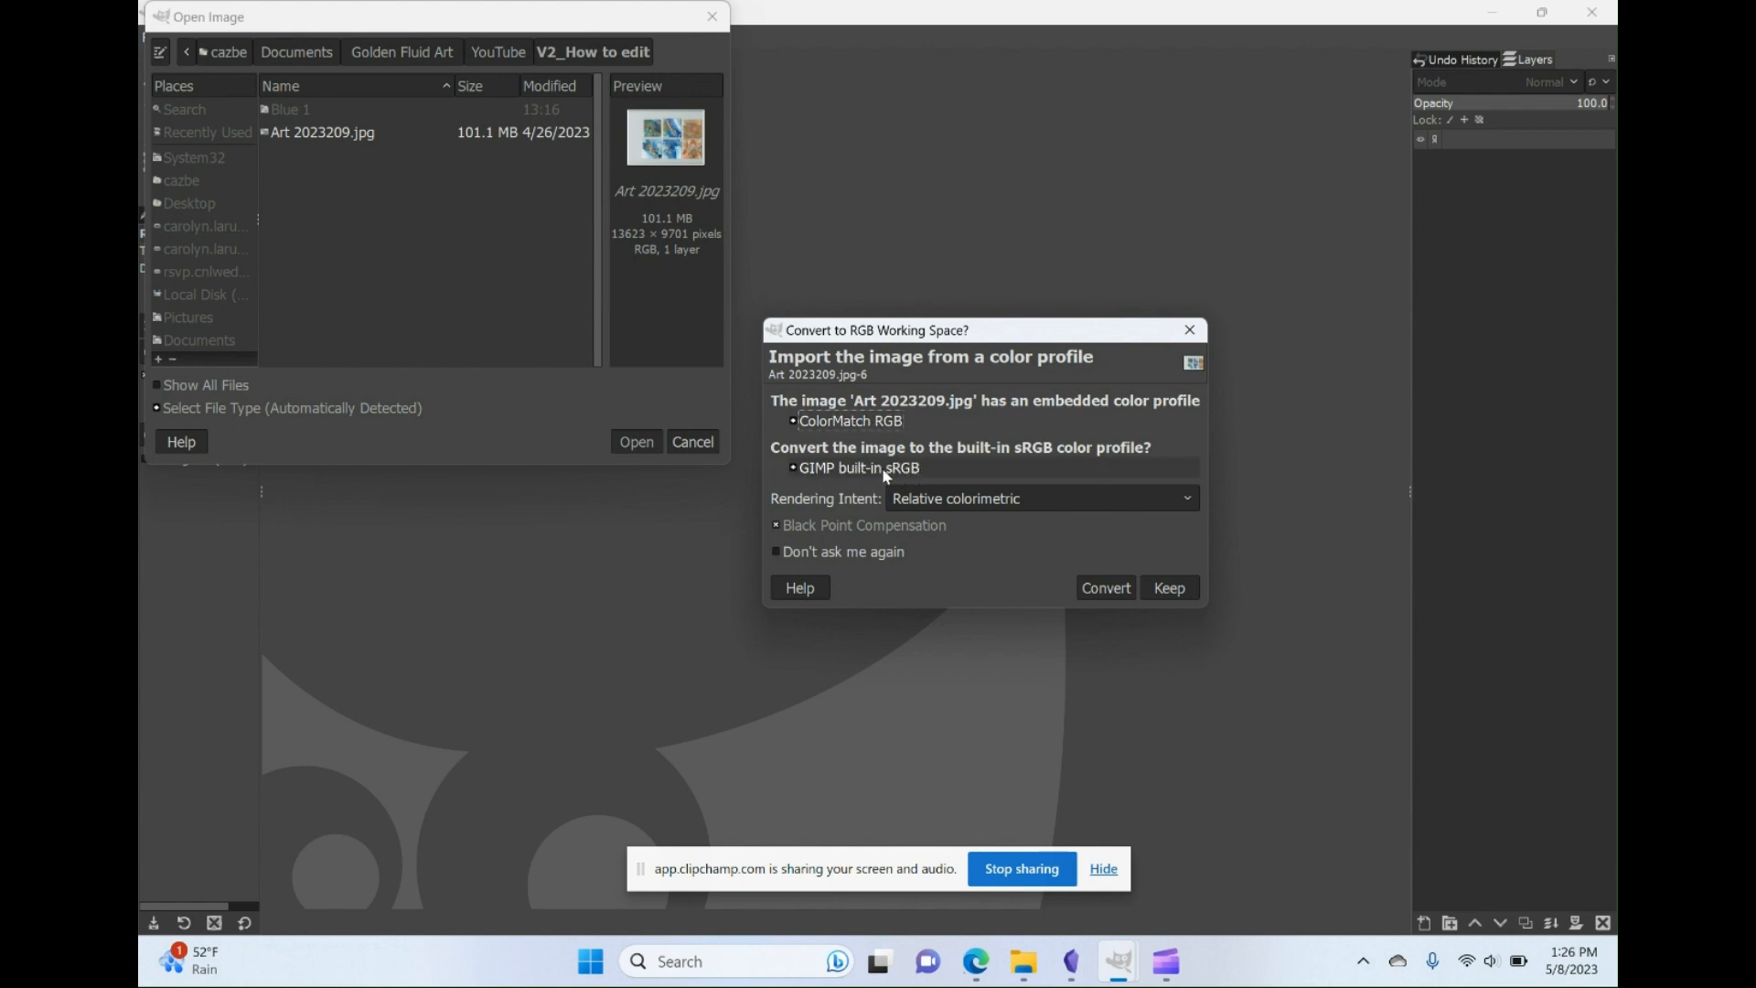
{"action": "left_click", "coordinate": [1169, 589]}
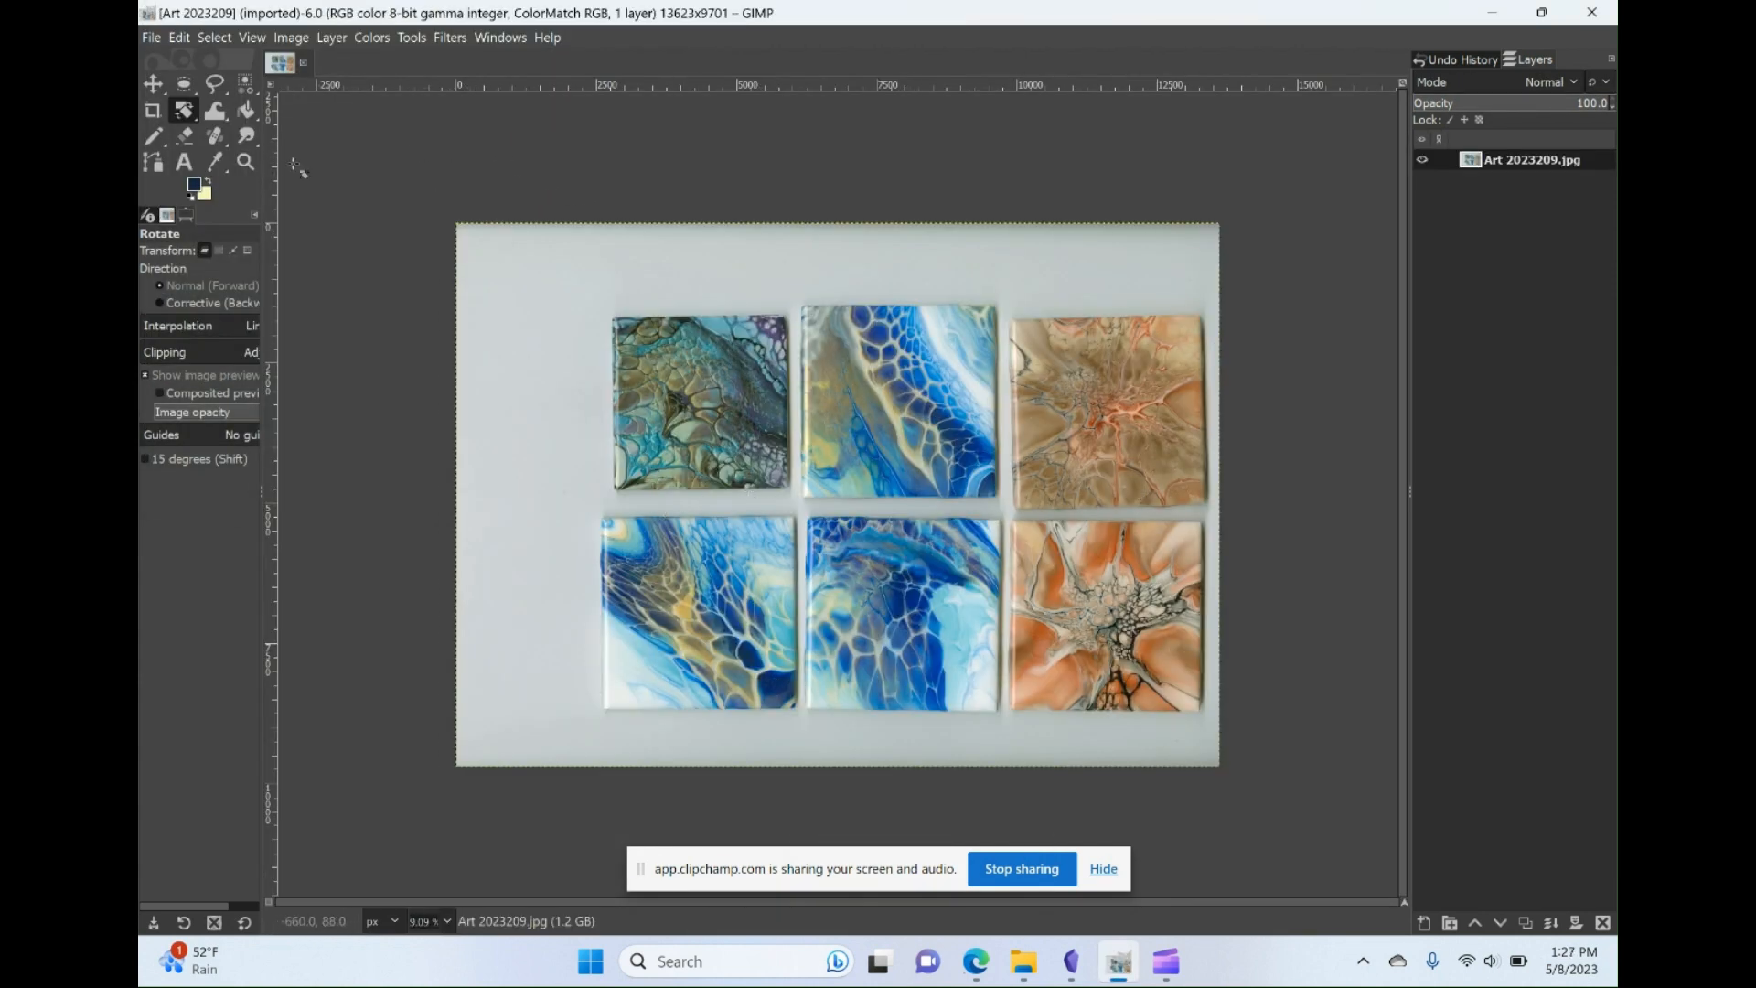
- Rotate the scanned image by 0.34 degrees to straighten the blue tile in the middle of the upper row
{"action": "right_click", "coordinate": [184, 113]}
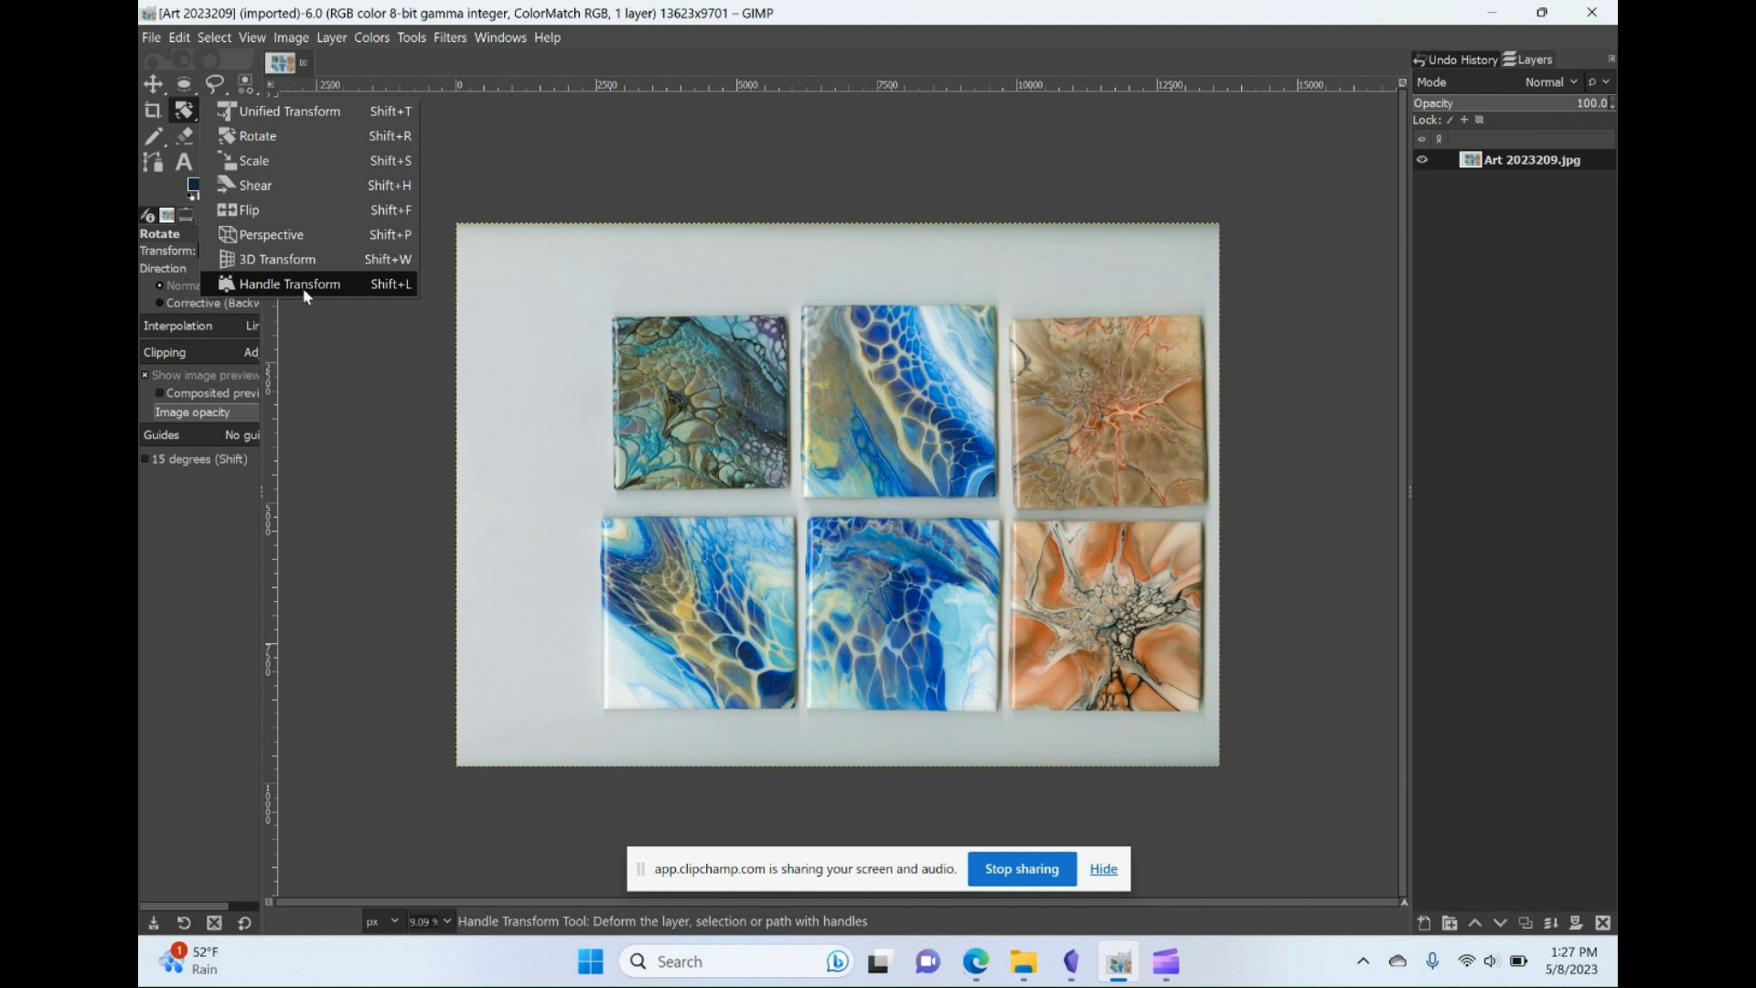
{"action": "left_click", "coordinate": [259, 137]}
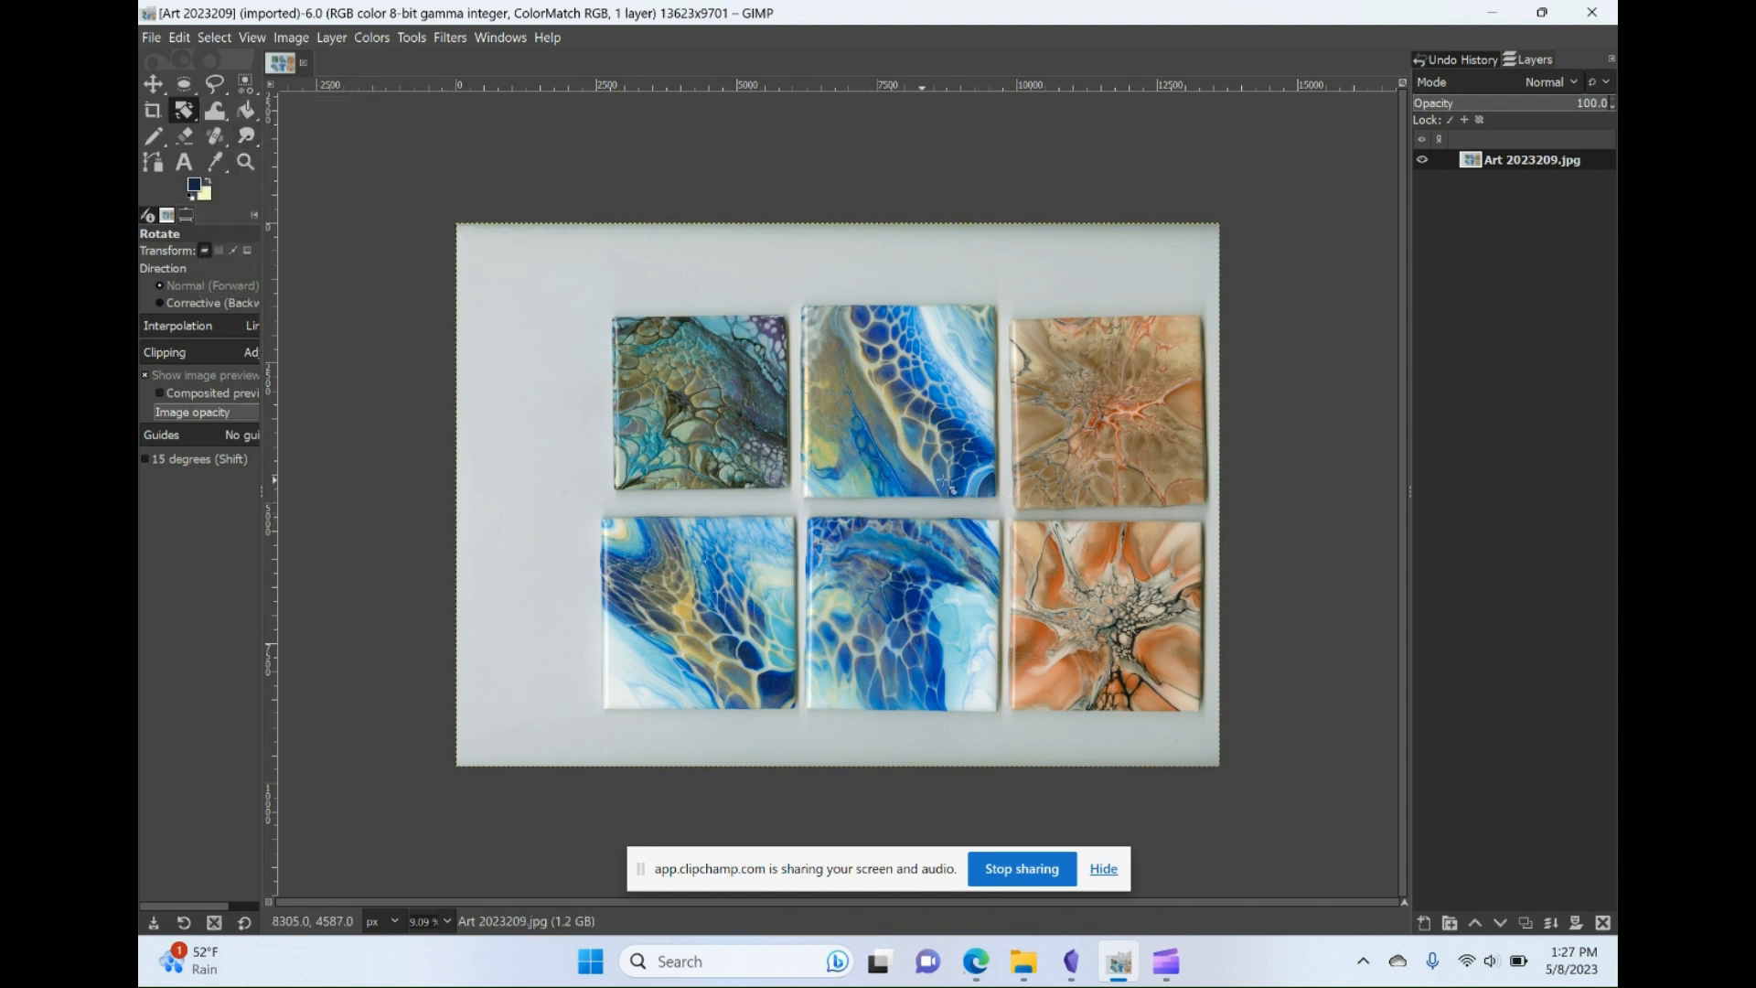
{"action": "left_click", "coordinate": [838, 495]}
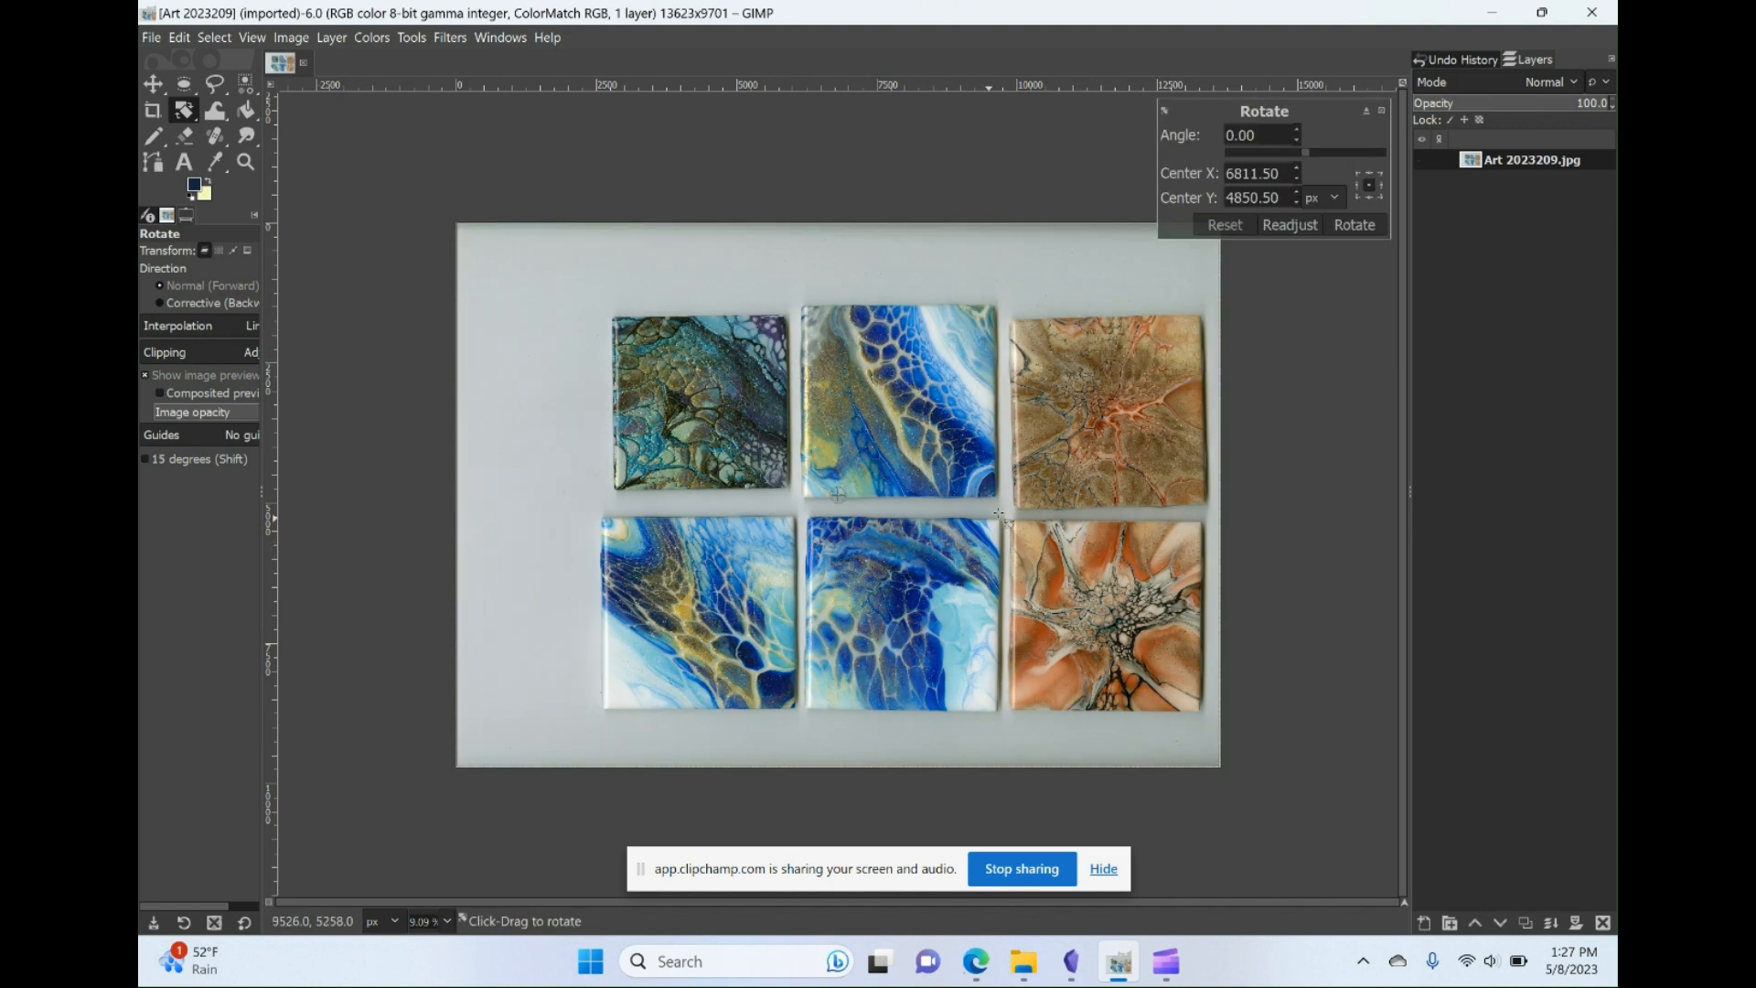
{"action": "scroll", "coordinate": [951, 461], "scroll_direction": "up", "scroll_amount": 2}
{"action": "scroll", "coordinate": [947, 464], "scroll_direction": "up", "scroll_amount": 2}
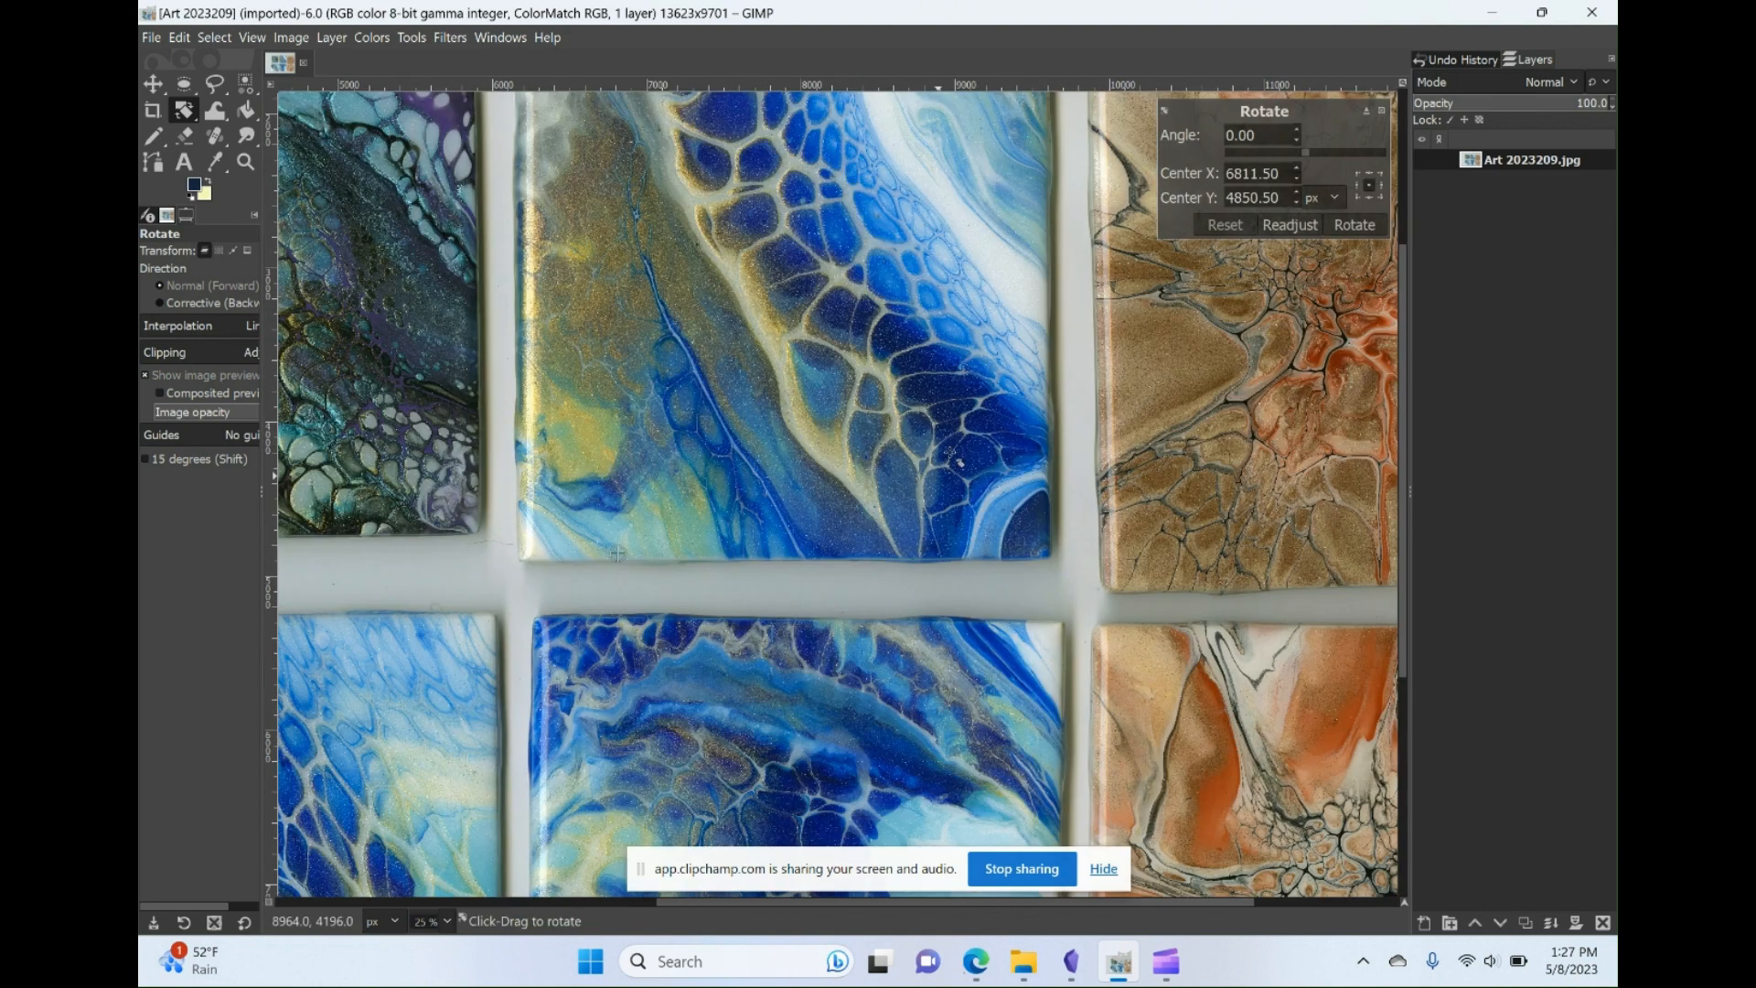
{"action": "scroll", "coordinate": [912, 450], "scroll_direction": "down", "scroll_amount": 2}
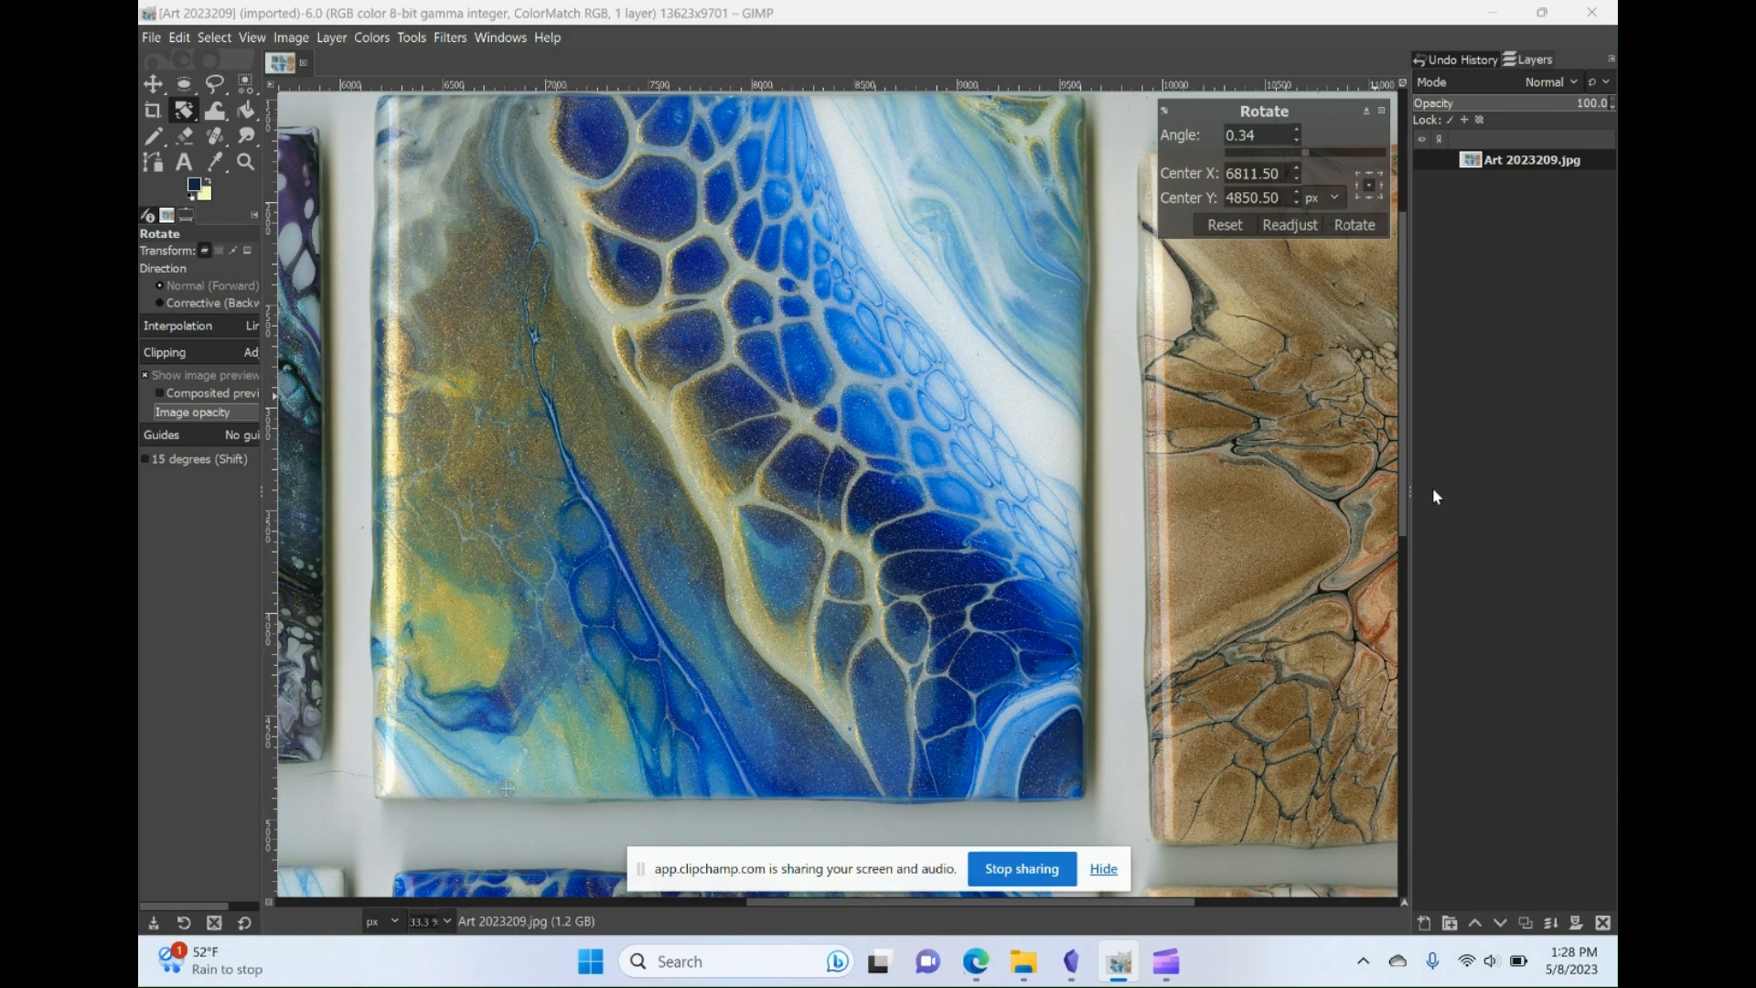
{"action": "left_click", "coordinate": [1357, 226]}
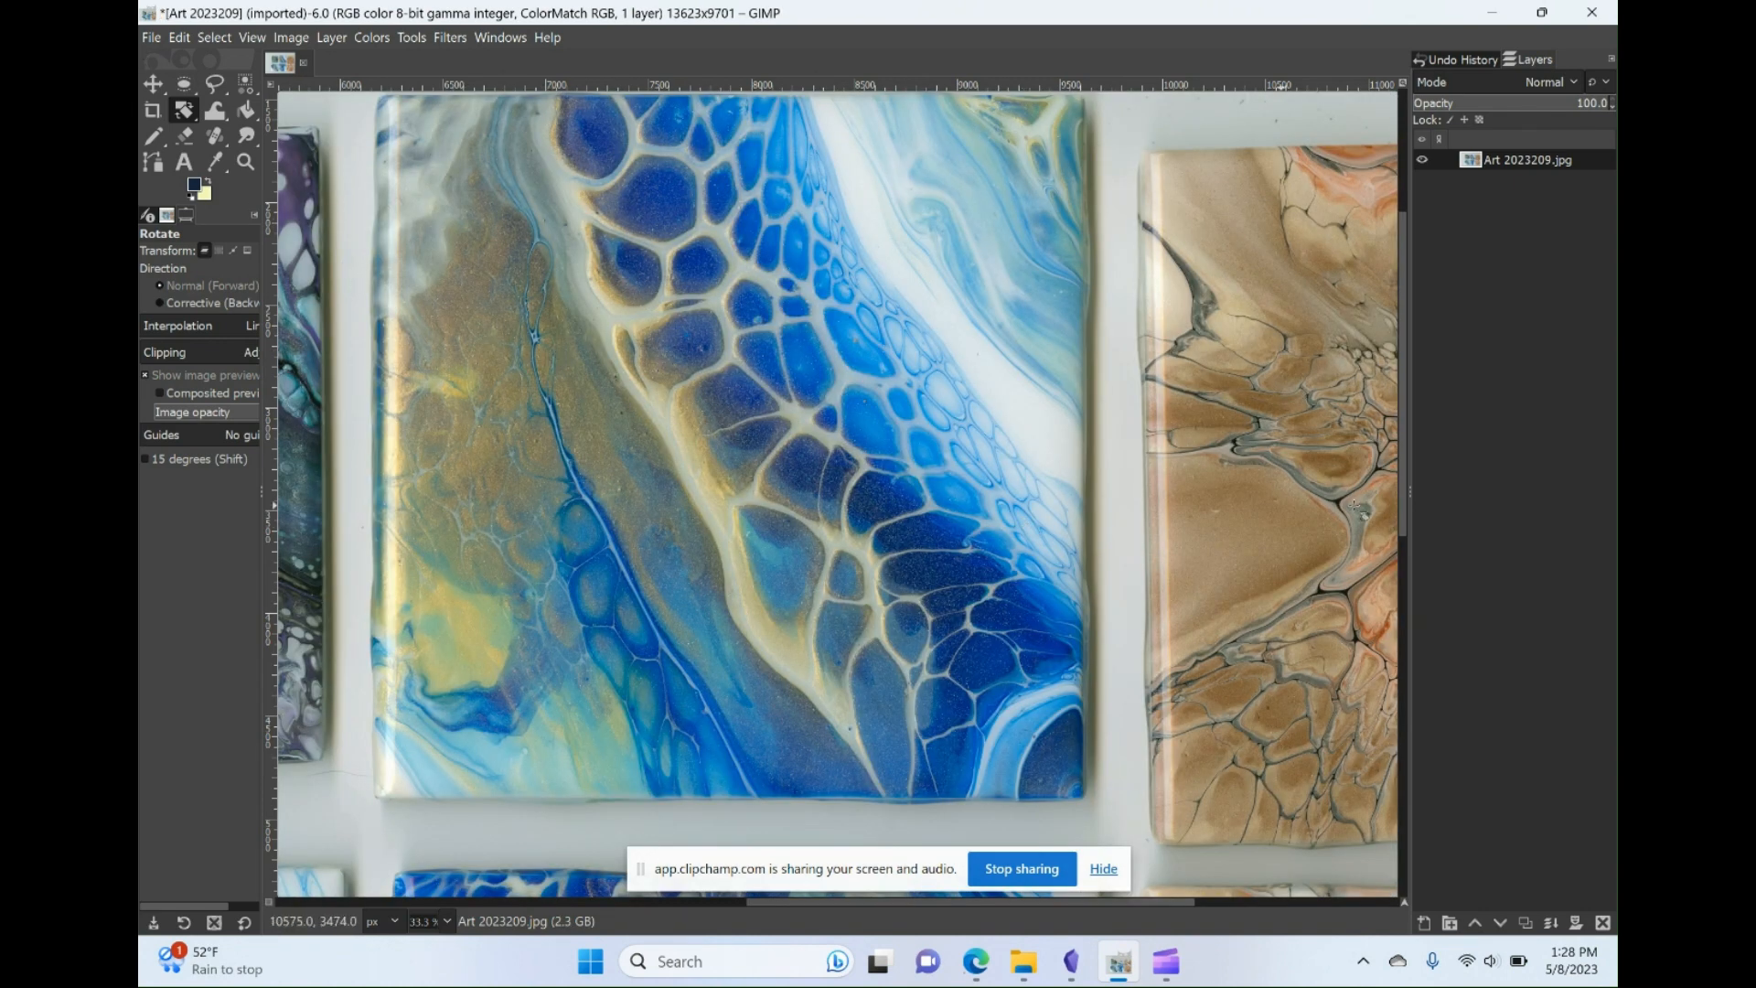
- Crop the image to the upper middle blue tile with a narrow margin, about 3669 × 3597 px
{"action": "scroll", "coordinate": [1402, 281], "scroll_direction": "up", "scroll_amount": 1}
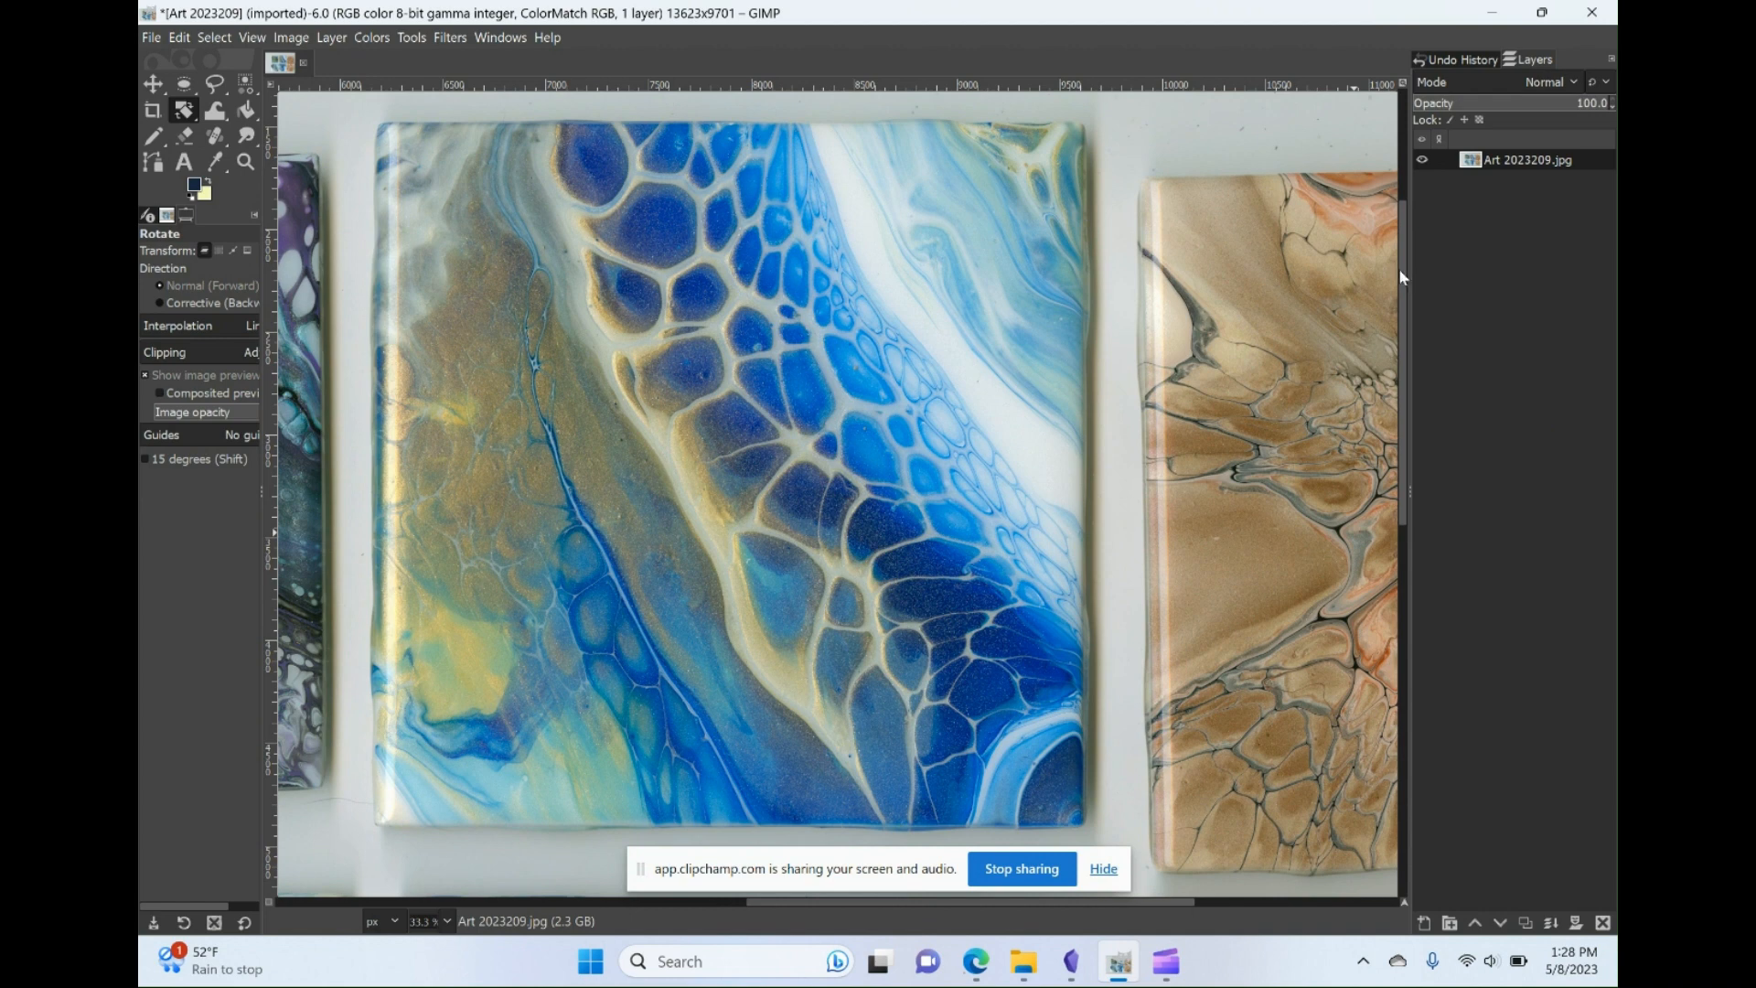
{"action": "left_click", "coordinate": [153, 114]}
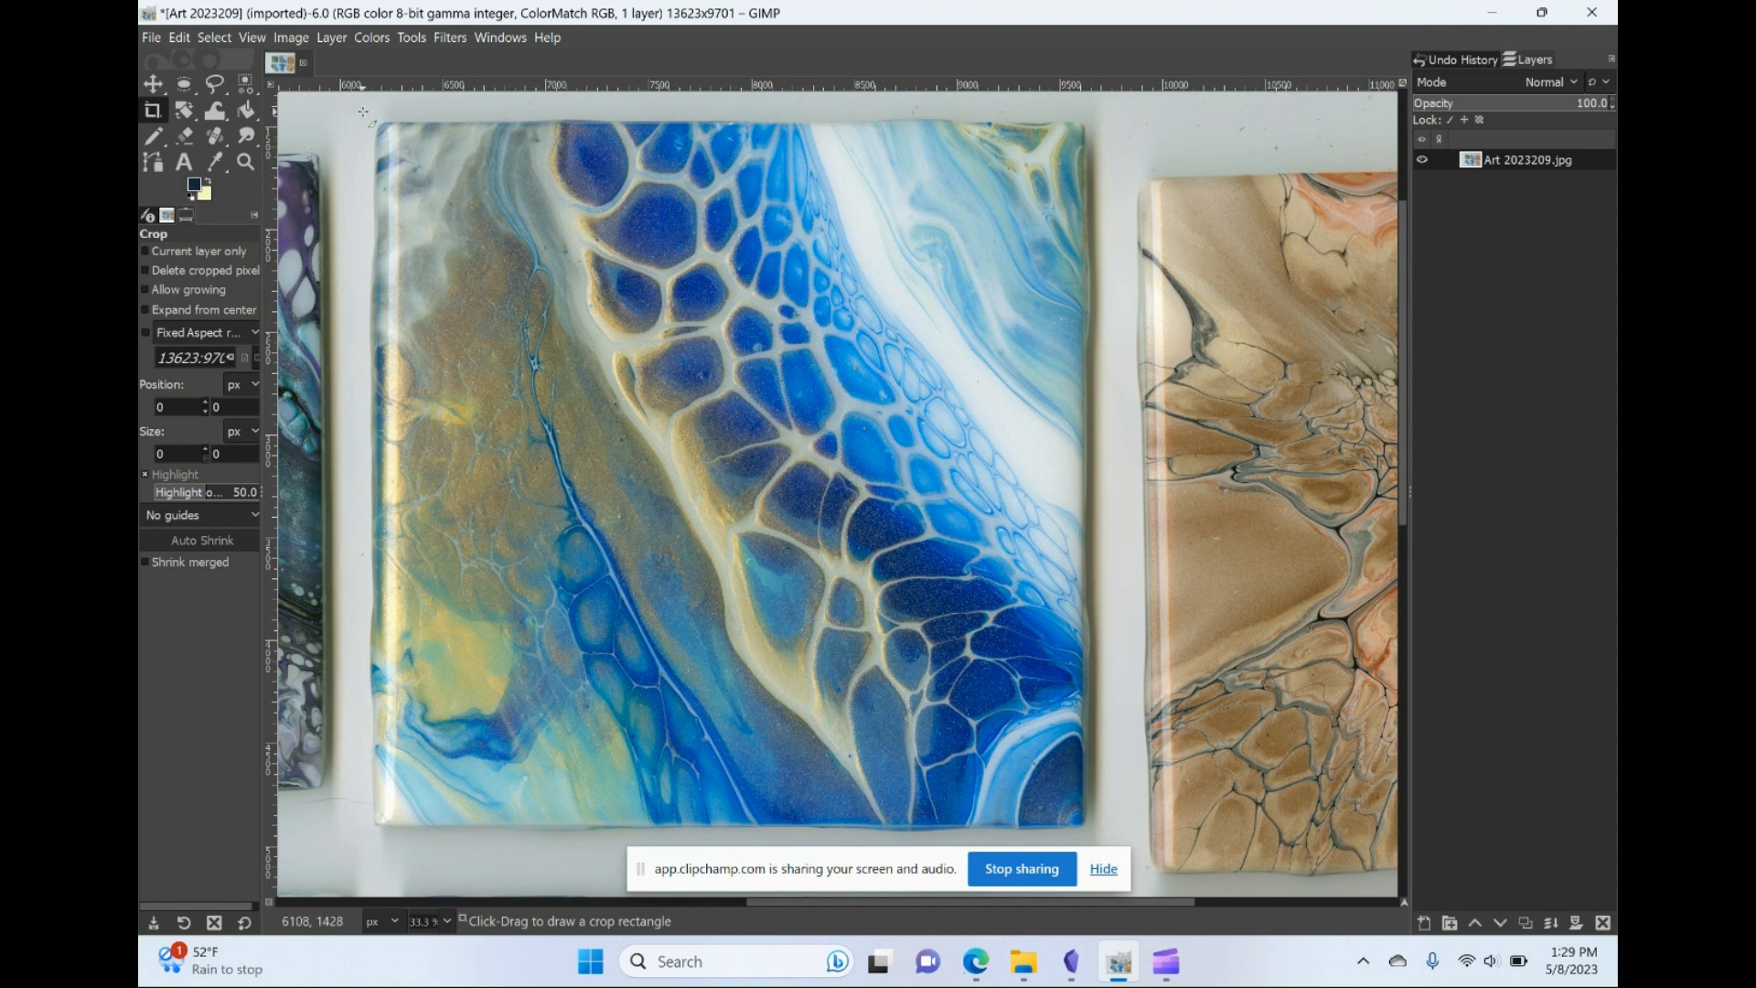
{"action": "left_click_drag", "start_coordinate": [363, 111], "coordinate": [1110, 844]}
{"action": "left_click_drag", "start_coordinate": [374, 124], "coordinate": [373, 124]}
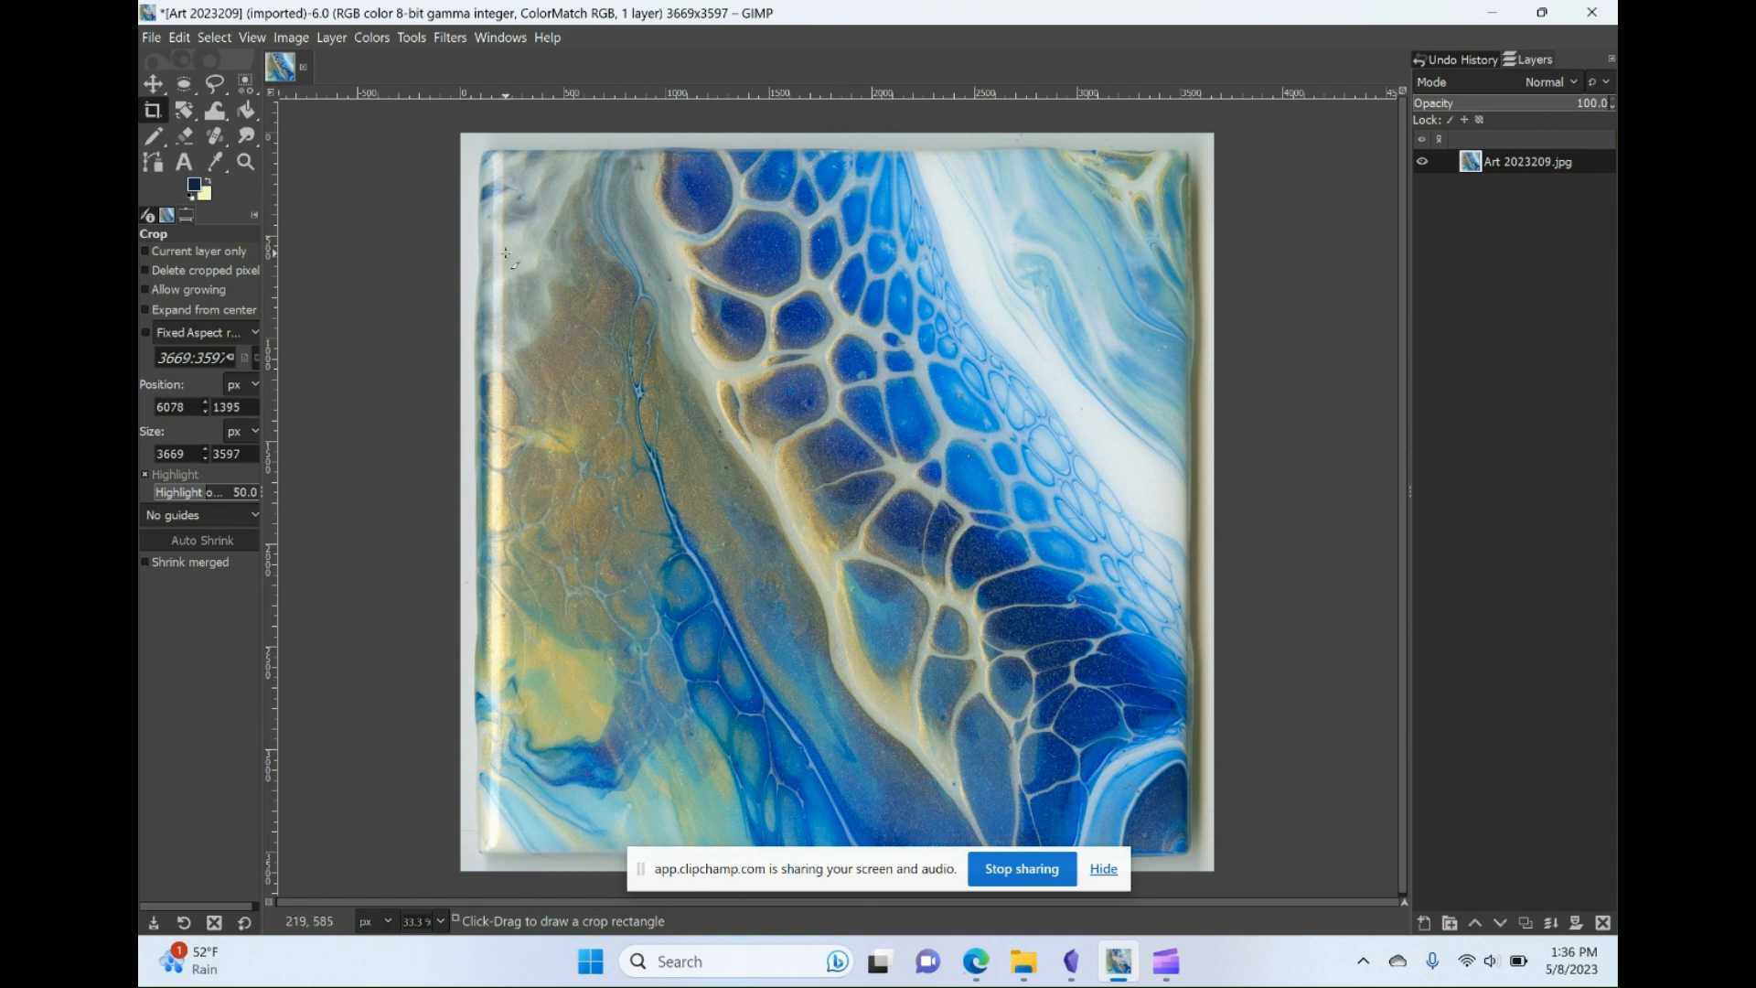
{"action": "left_click", "coordinate": [373, 37]}
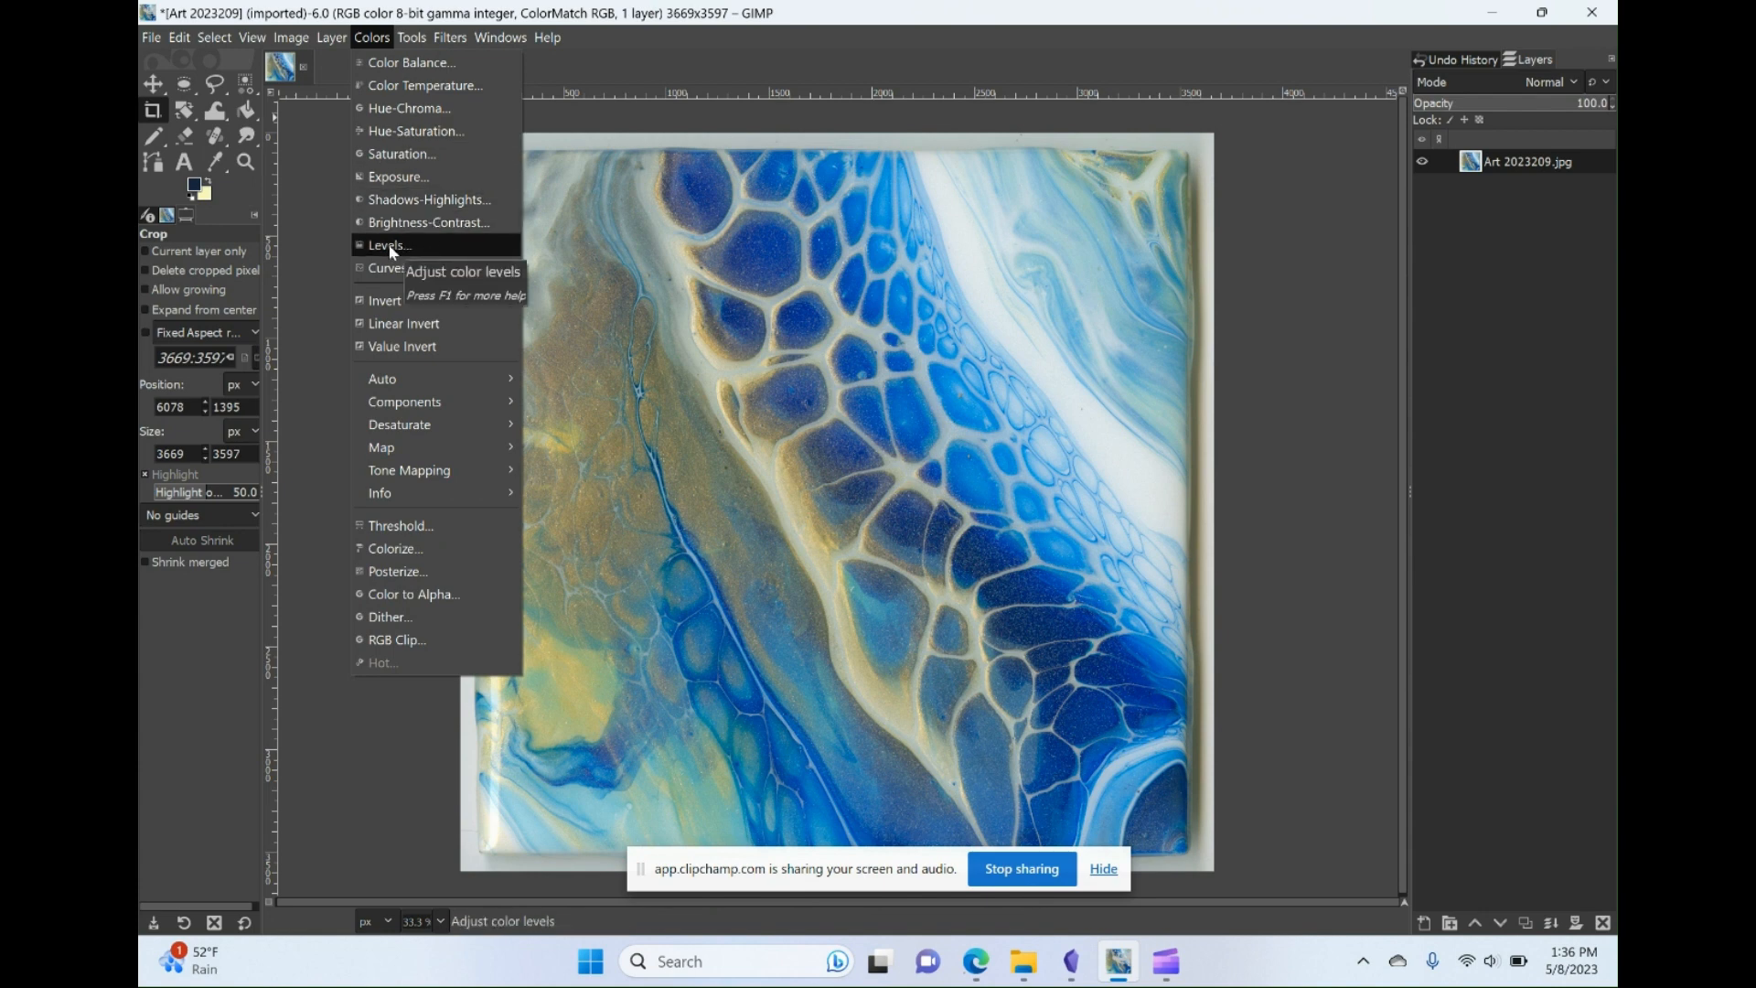
{"action": "left_click", "coordinate": [391, 247]}
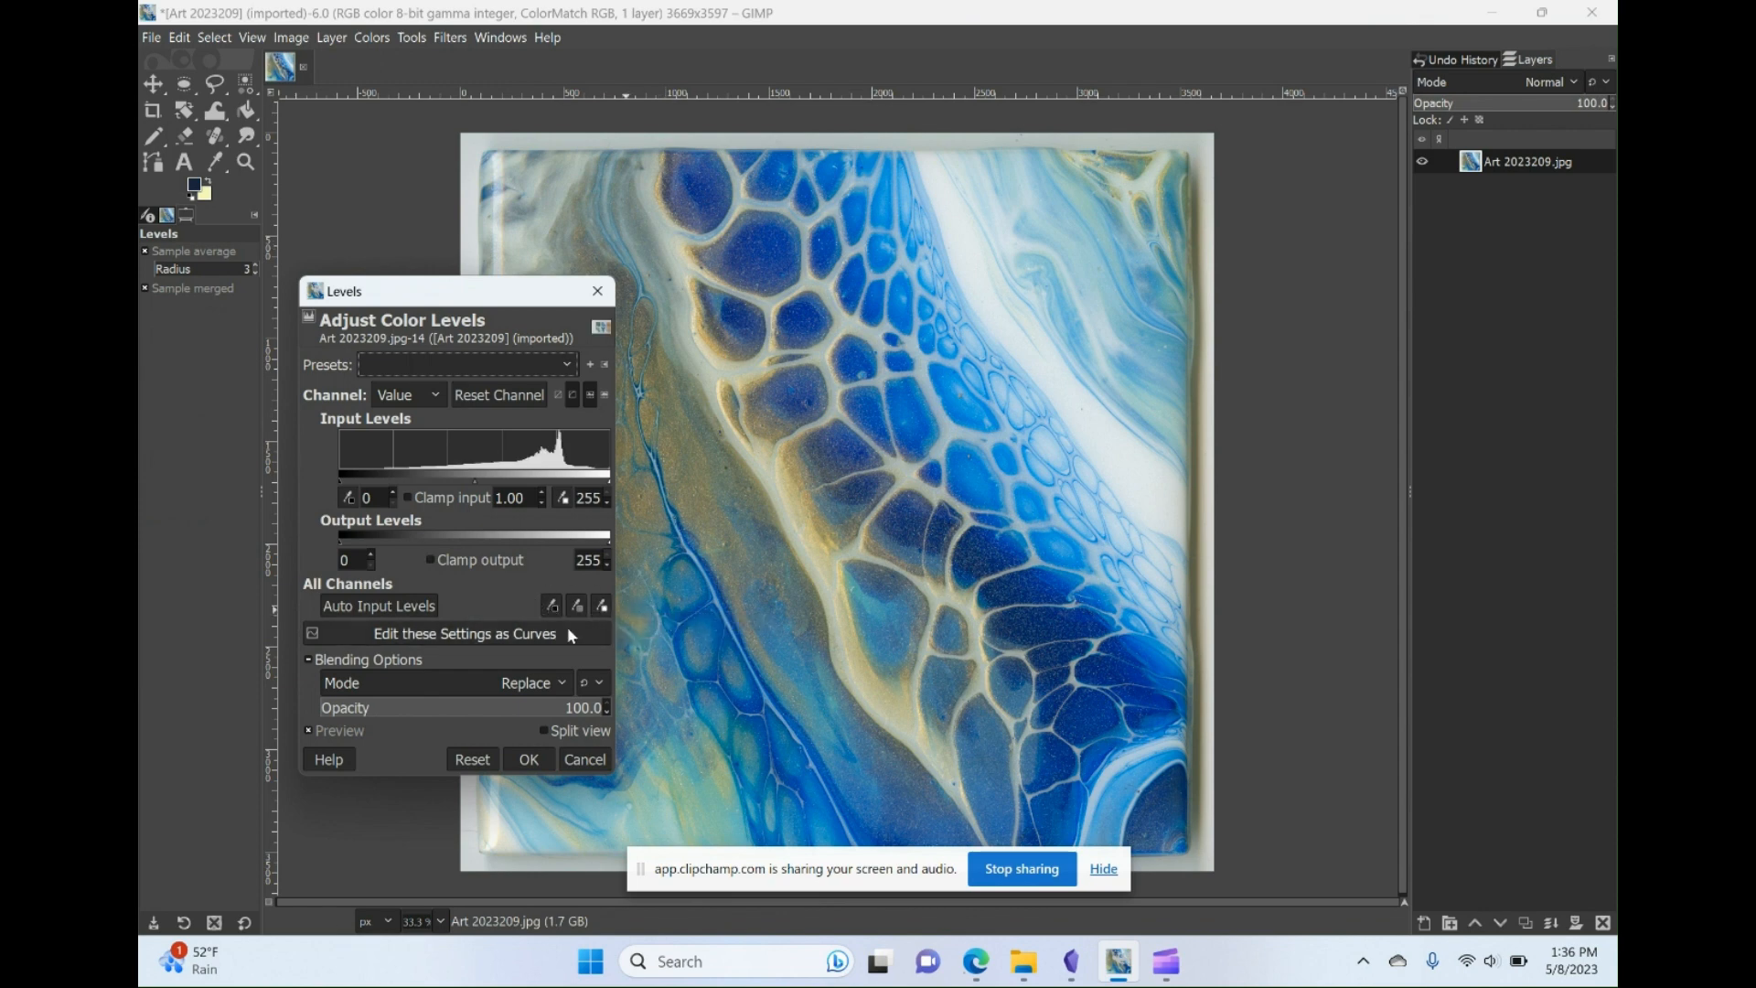
{"action": "left_click", "coordinate": [585, 760]}
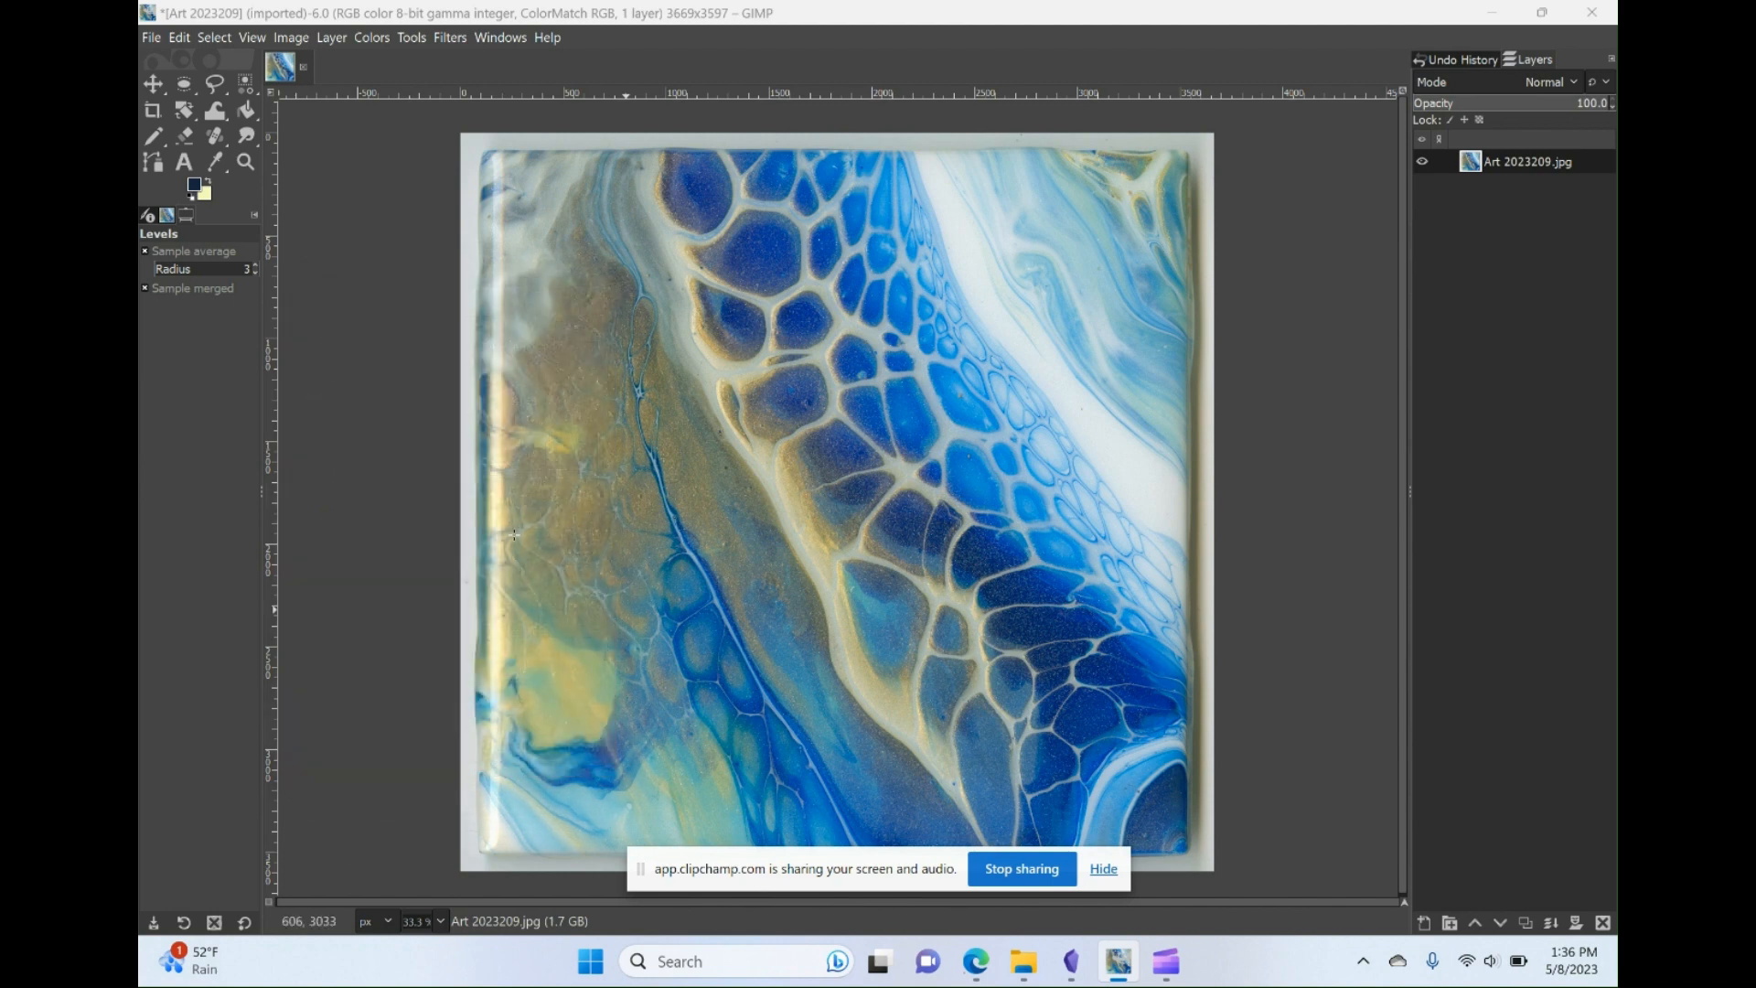
- Apply a Curves adjustment to the Value channel, mapping input 11 to output 0 and input 244 to output 255
{"action": "left_click", "coordinate": [334, 37]}
{"action": "mouse_move", "coordinate": [371, 38]}
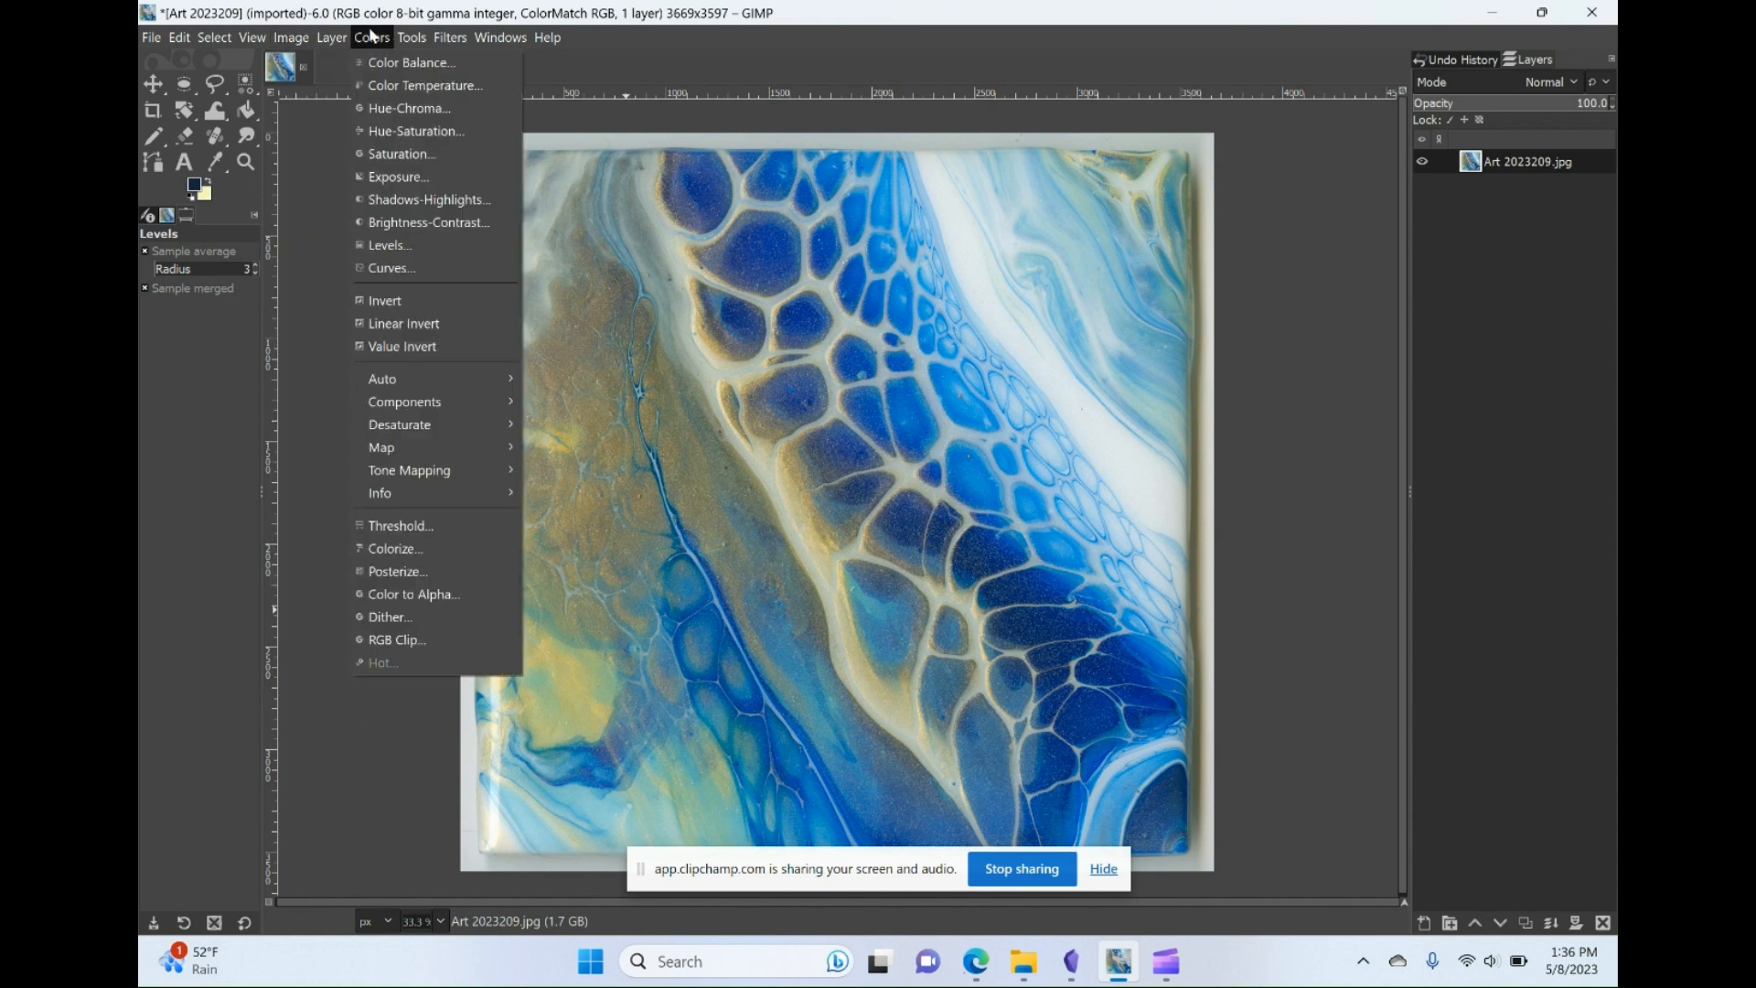
{"action": "left_click", "coordinate": [391, 268]}
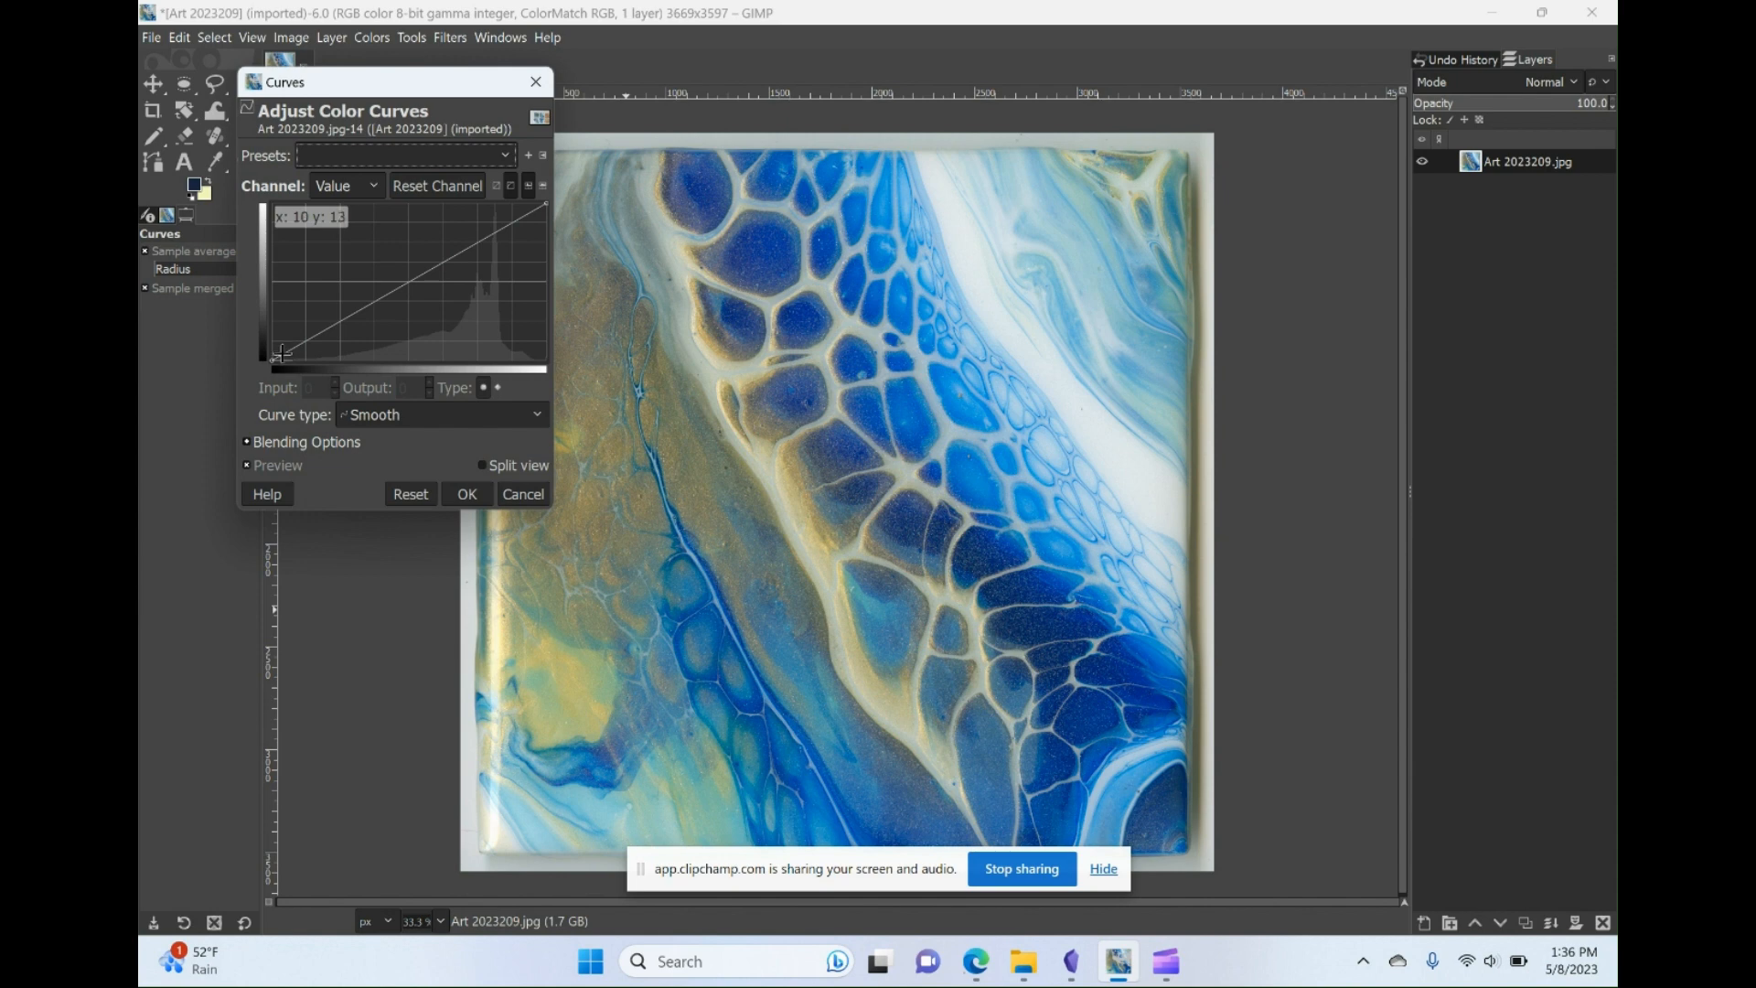
{"action": "left_click", "coordinate": [281, 352]}
{"action": "left_click_drag", "start_coordinate": [281, 352], "coordinate": [288, 359]}
{"action": "left_click_drag", "start_coordinate": [290, 369], "coordinate": [282, 369]}
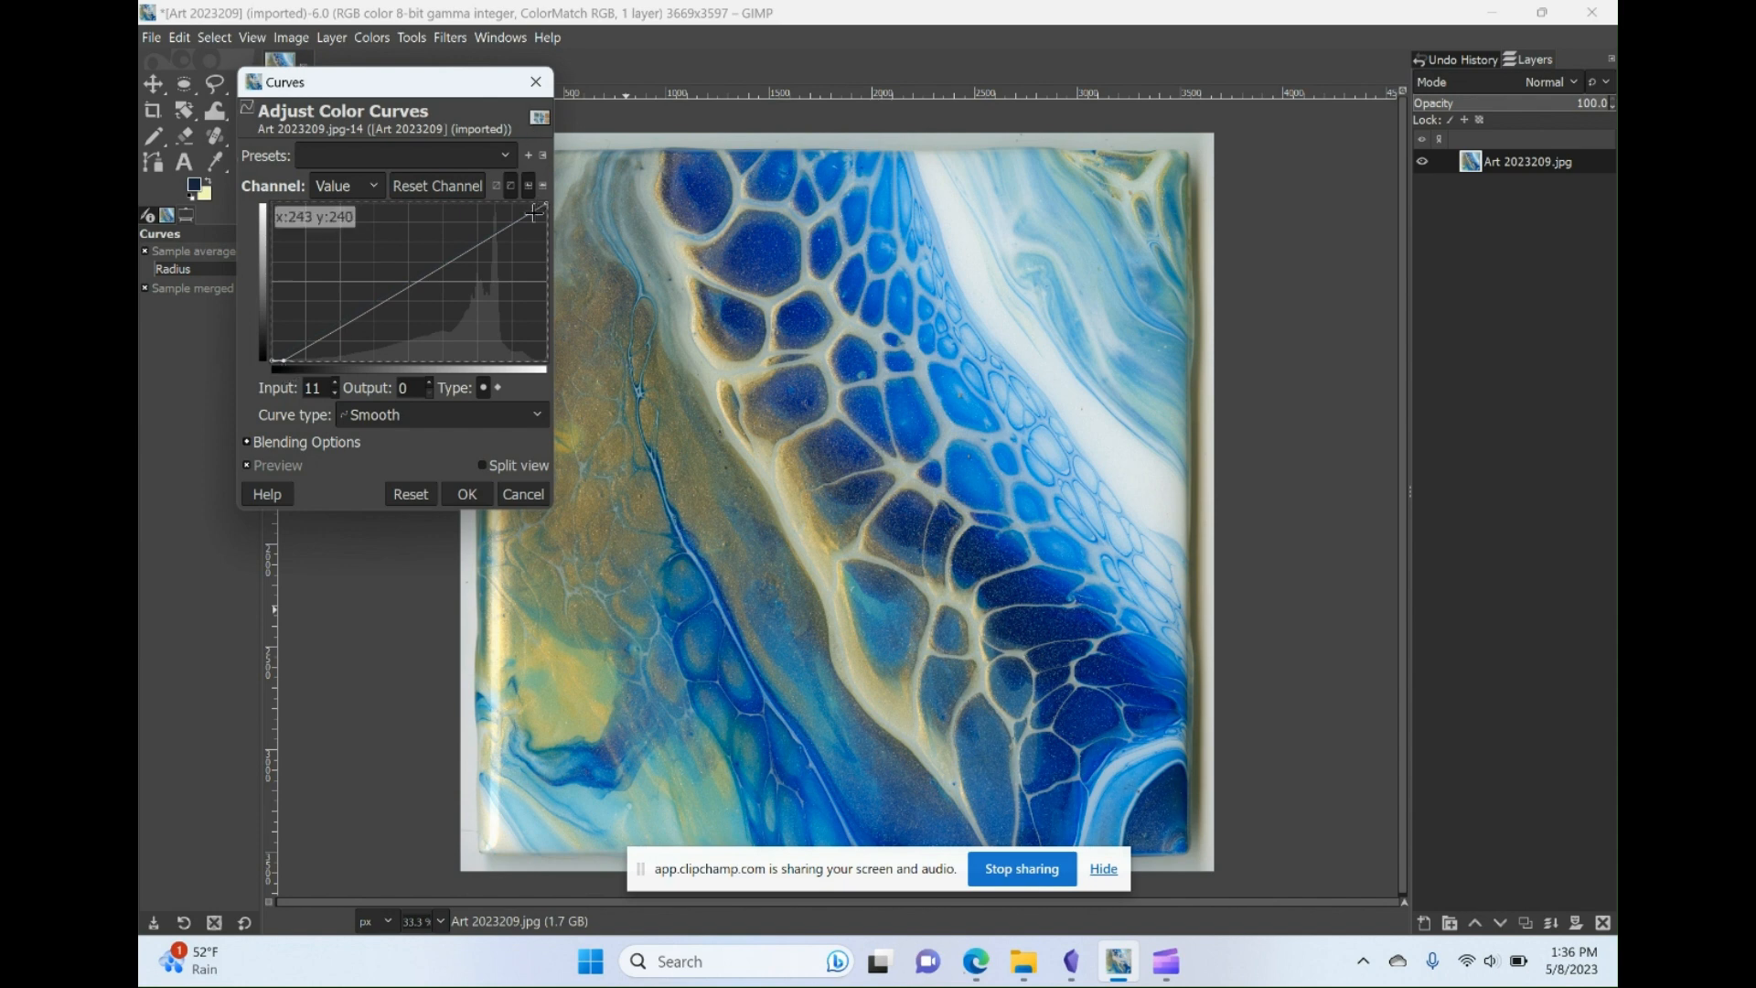
{"action": "left_click_drag", "start_coordinate": [534, 213], "coordinate": [535, 203]}
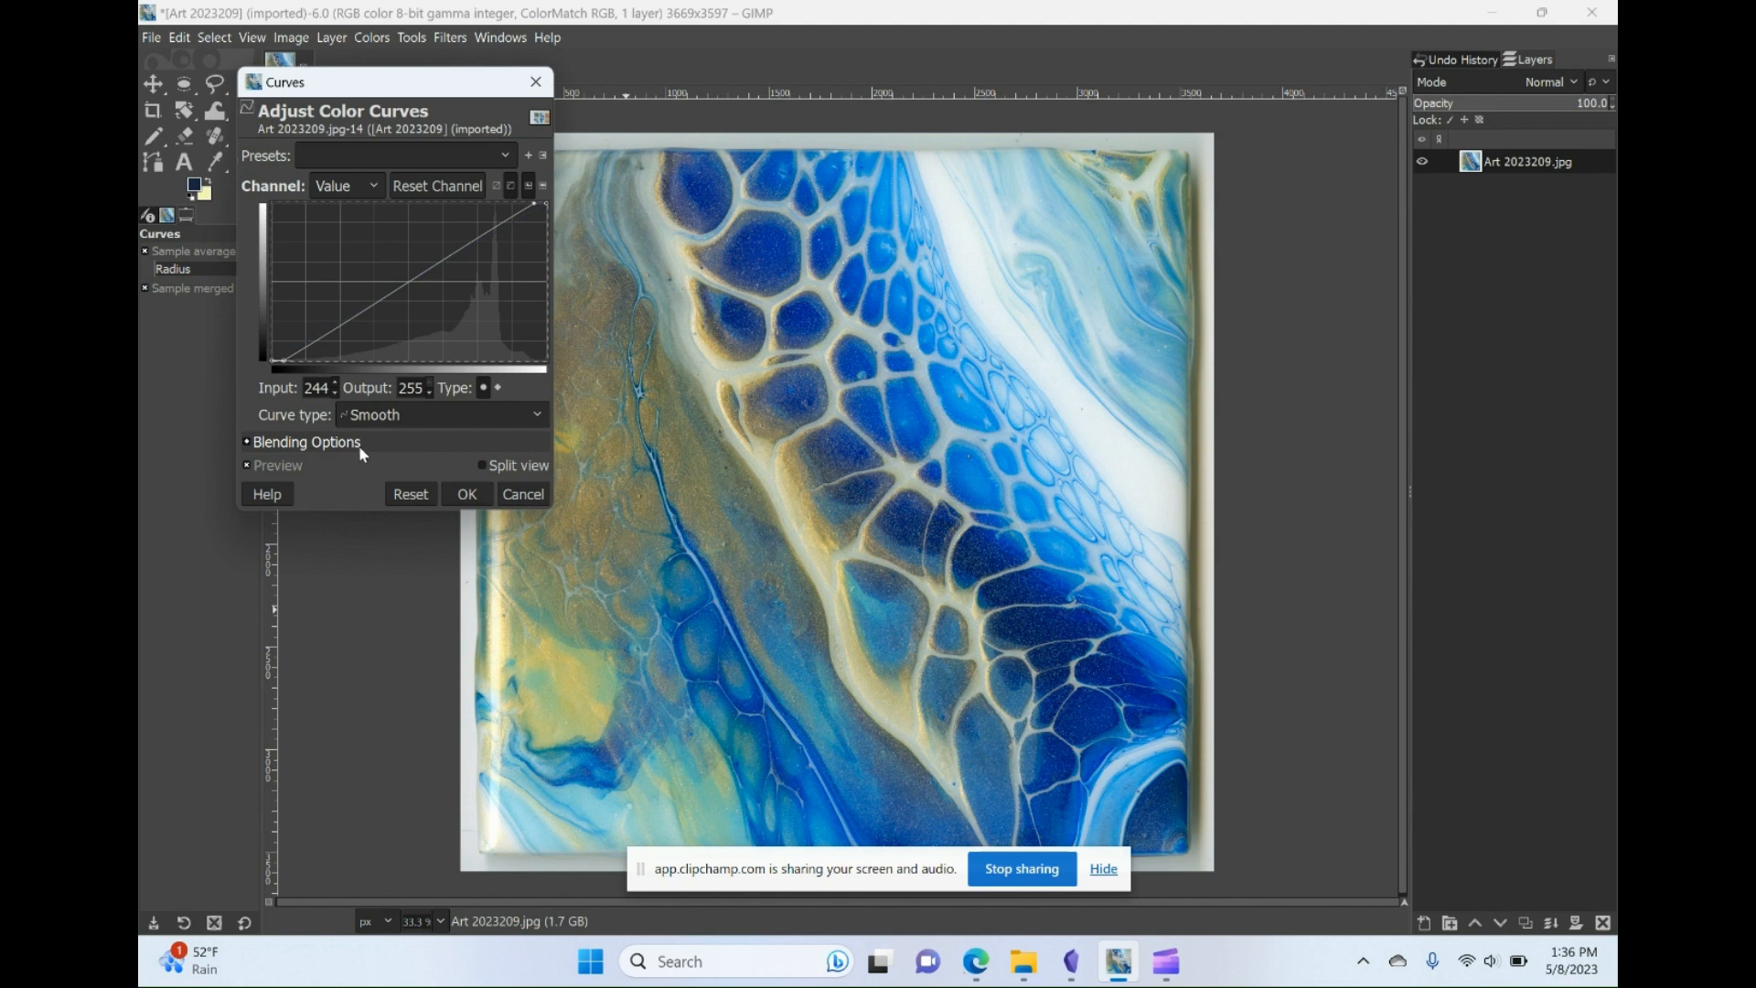
{"action": "left_click", "coordinate": [467, 494]}
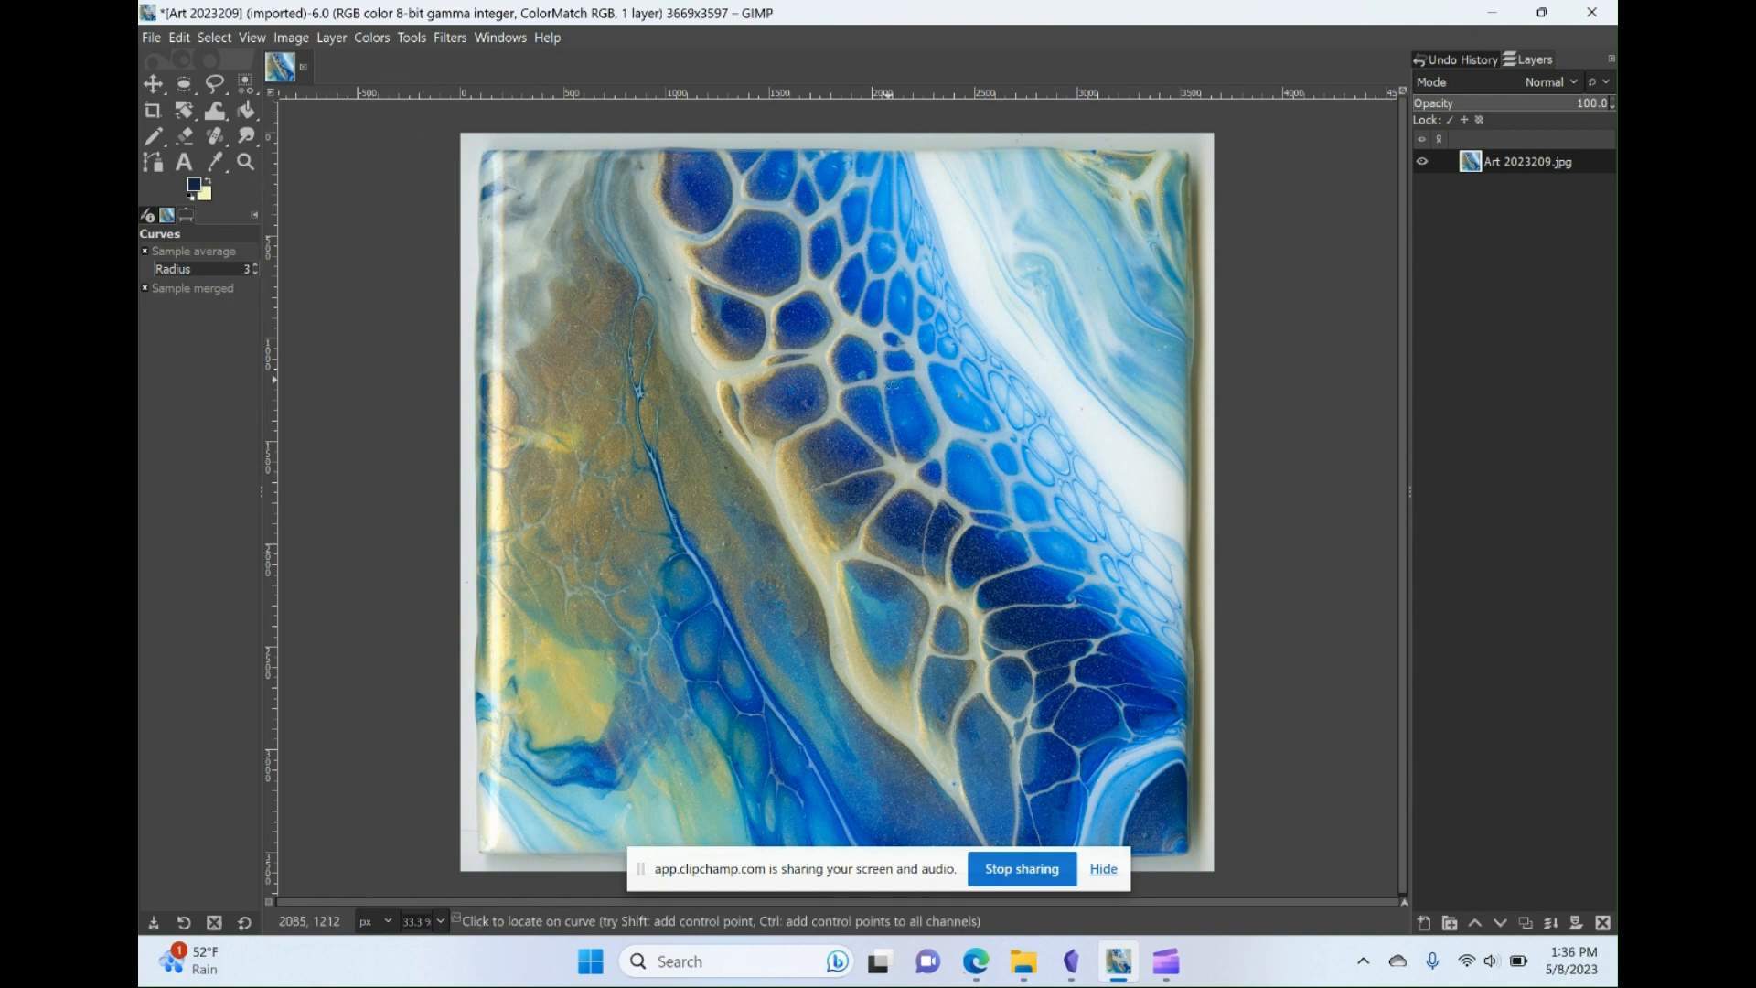
- Start the Sharpen (Unsharp Mask) filter with a split view, placing the divider across the dark blue cells near the tile's centre
{"action": "scroll", "coordinate": [848, 476], "scroll_direction": "up", "scroll_amount": 2}
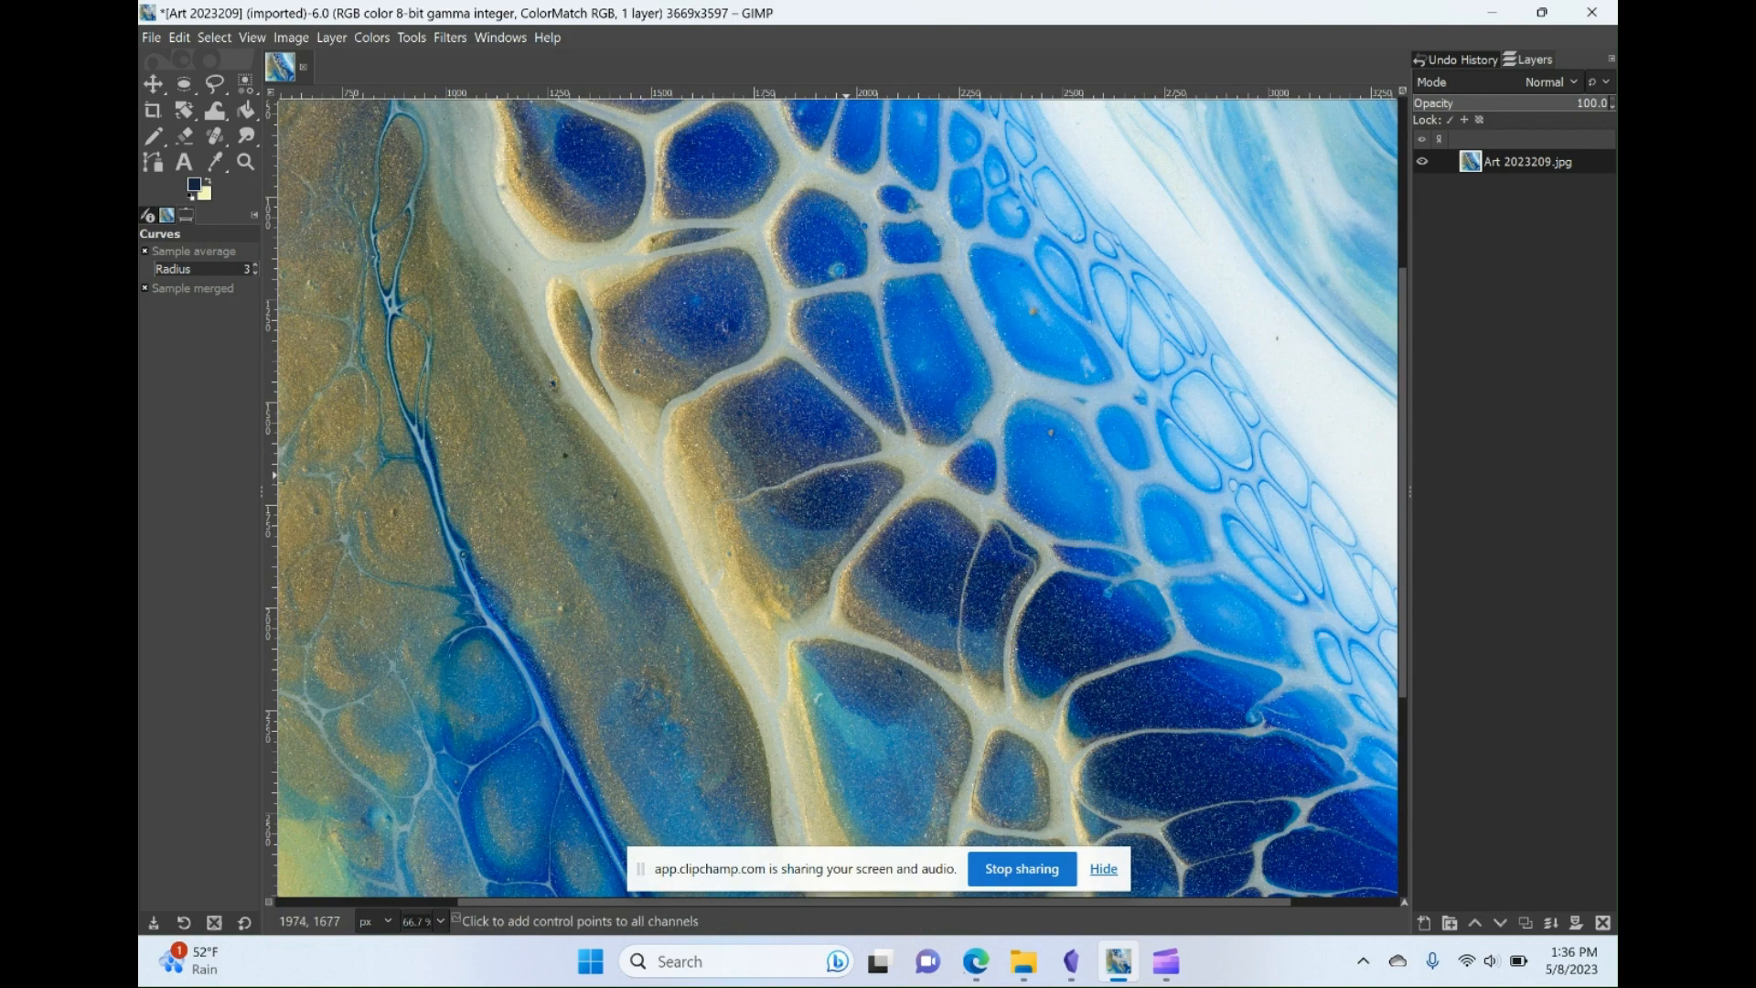
{"action": "scroll", "coordinate": [843, 474], "scroll_direction": "up", "scroll_amount": 1}
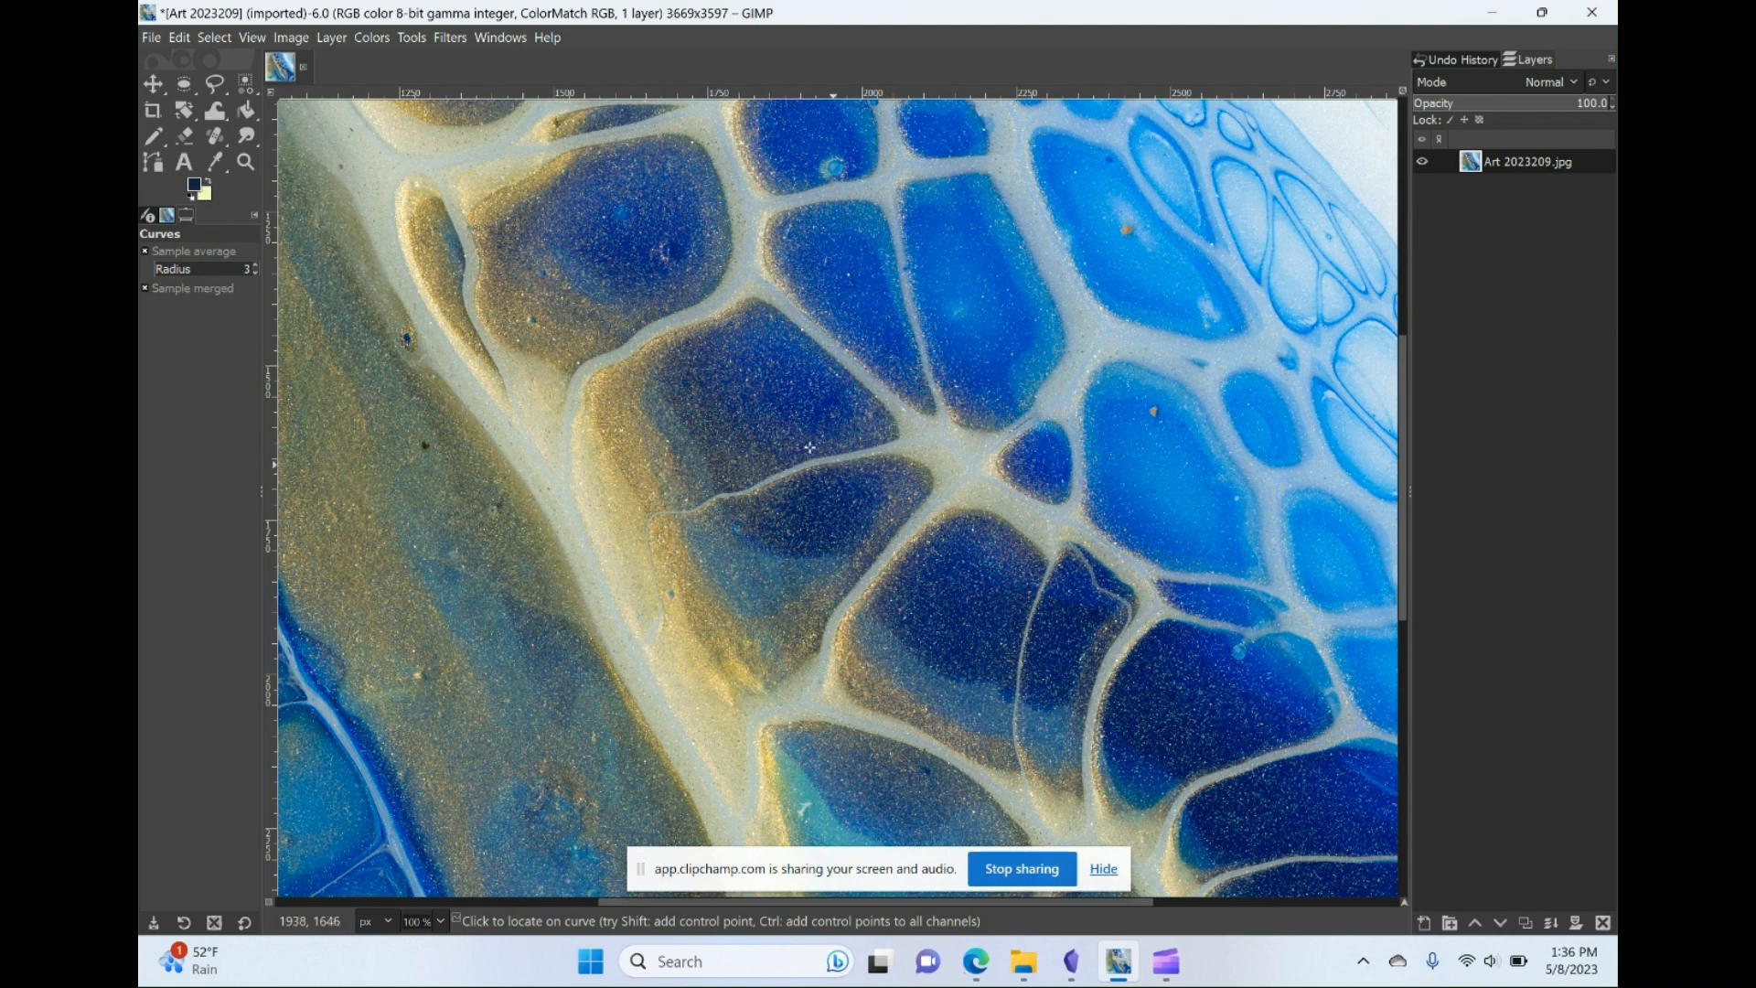
{"action": "left_click", "coordinate": [450, 40]}
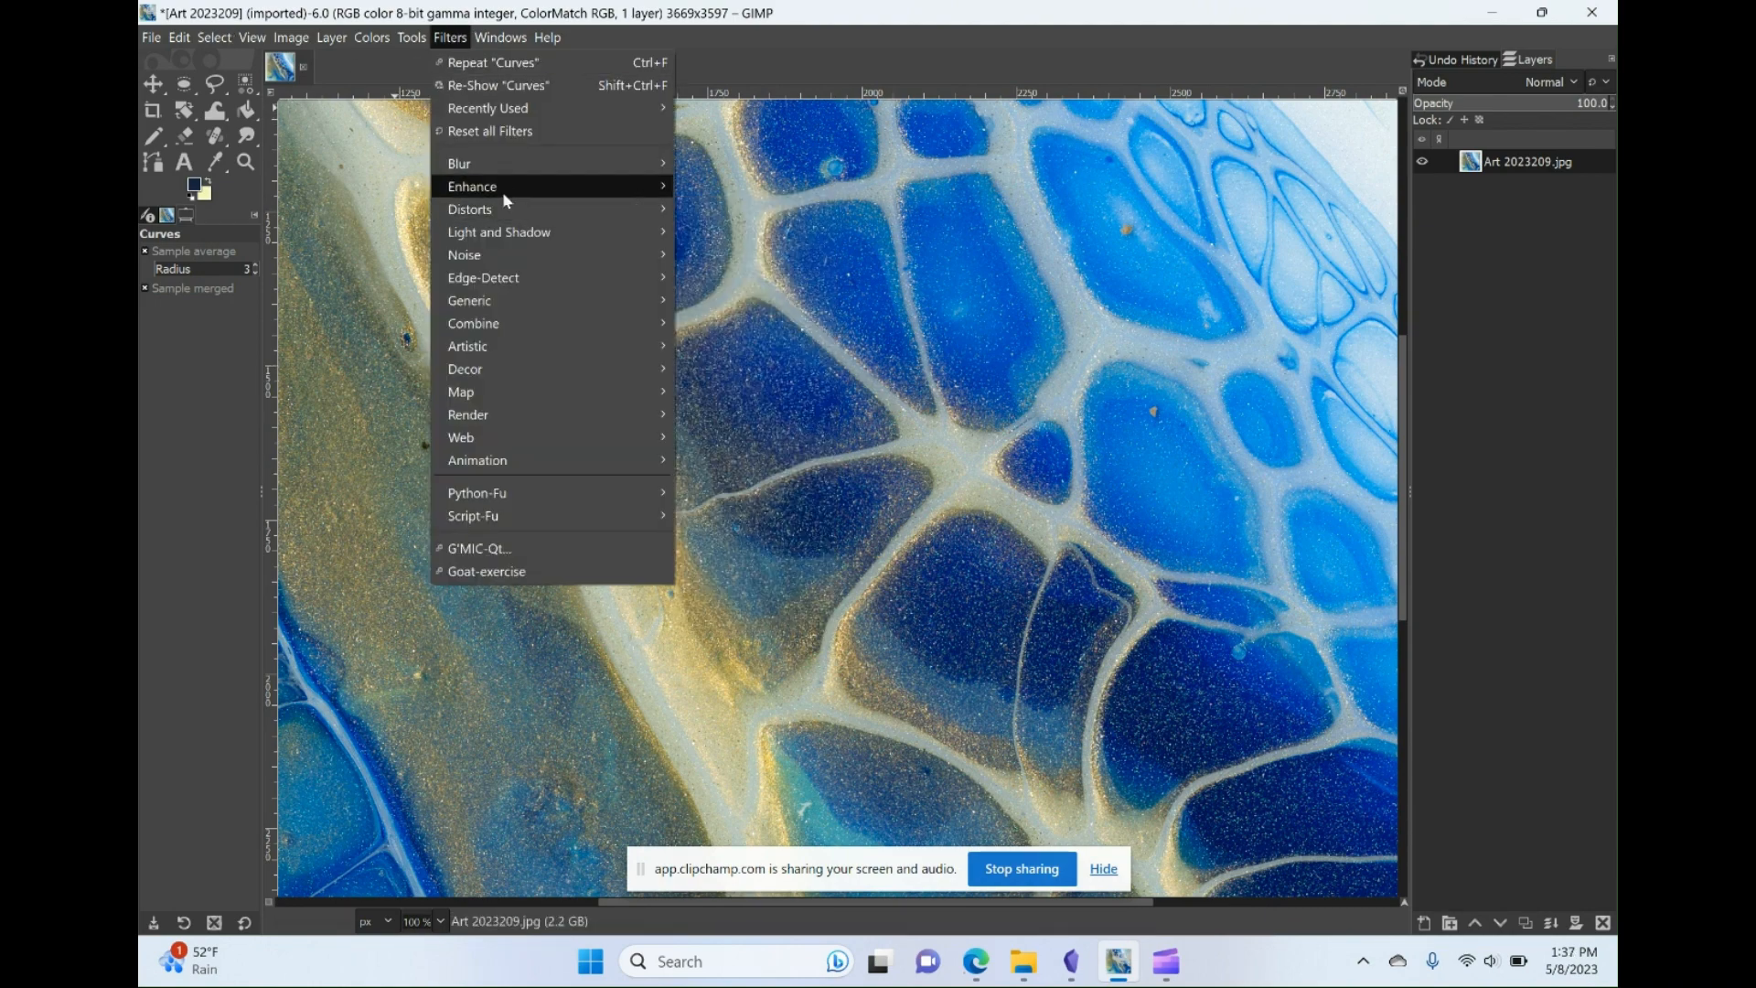
{"action": "mouse_move", "coordinate": [503, 187]}
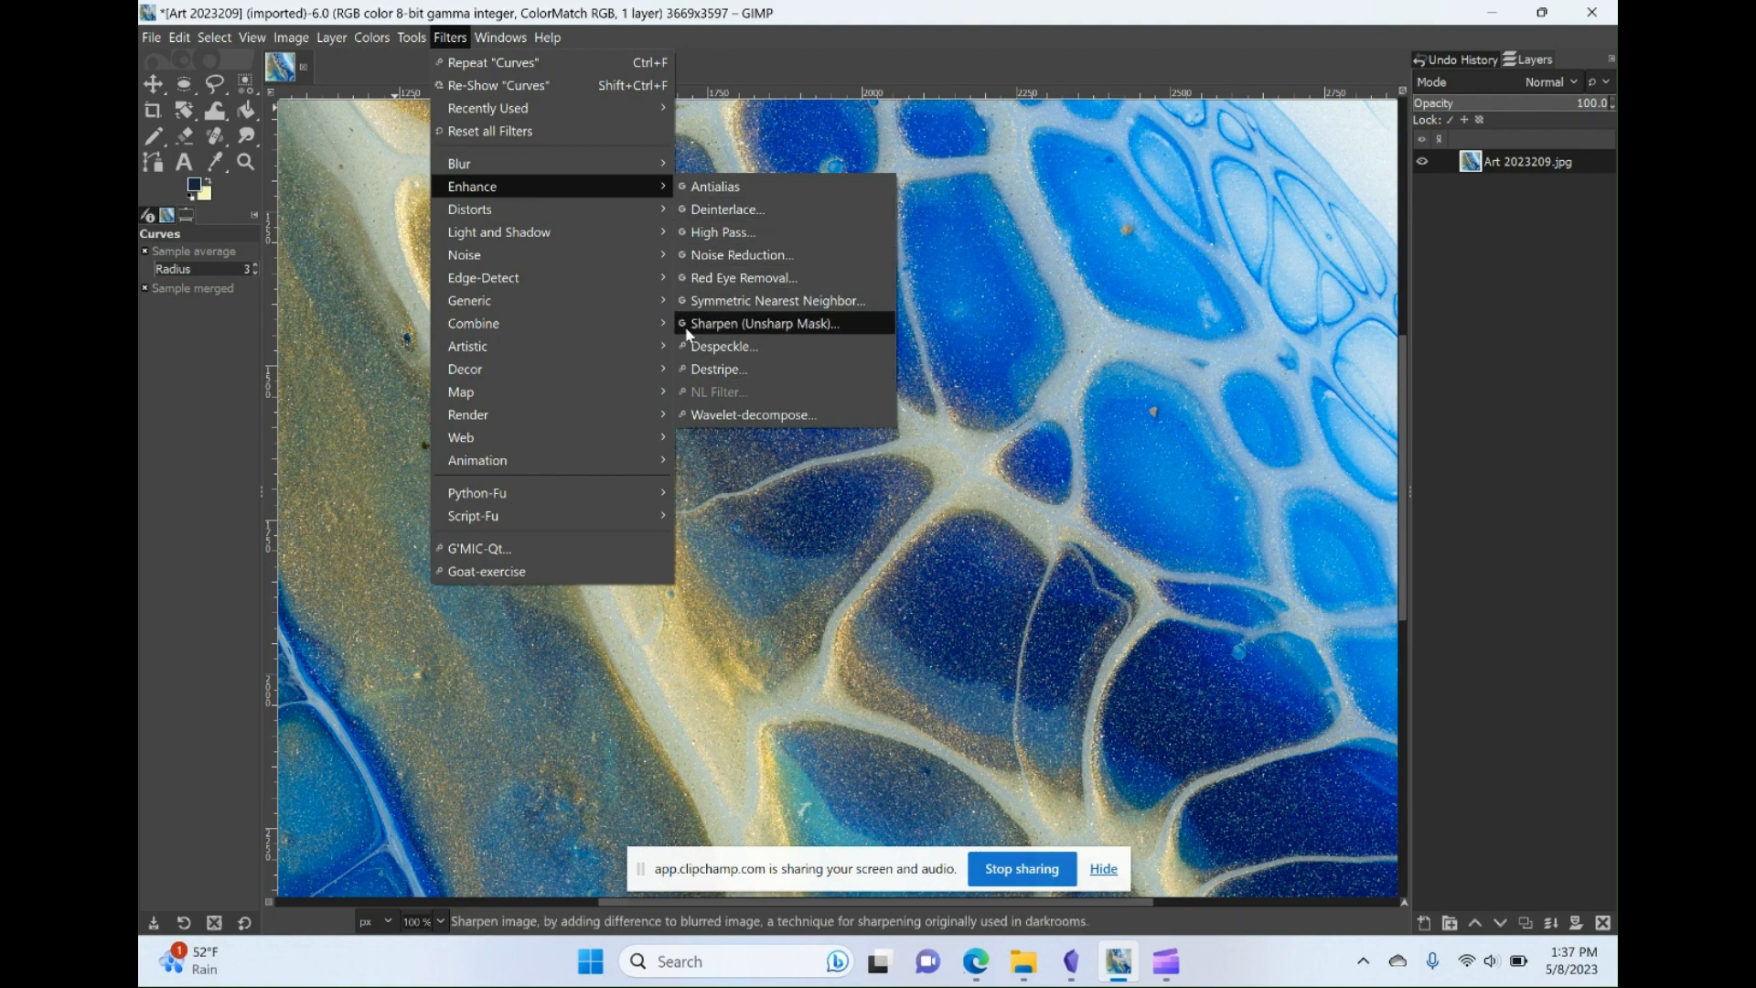
{"action": "left_click", "coordinate": [740, 322]}
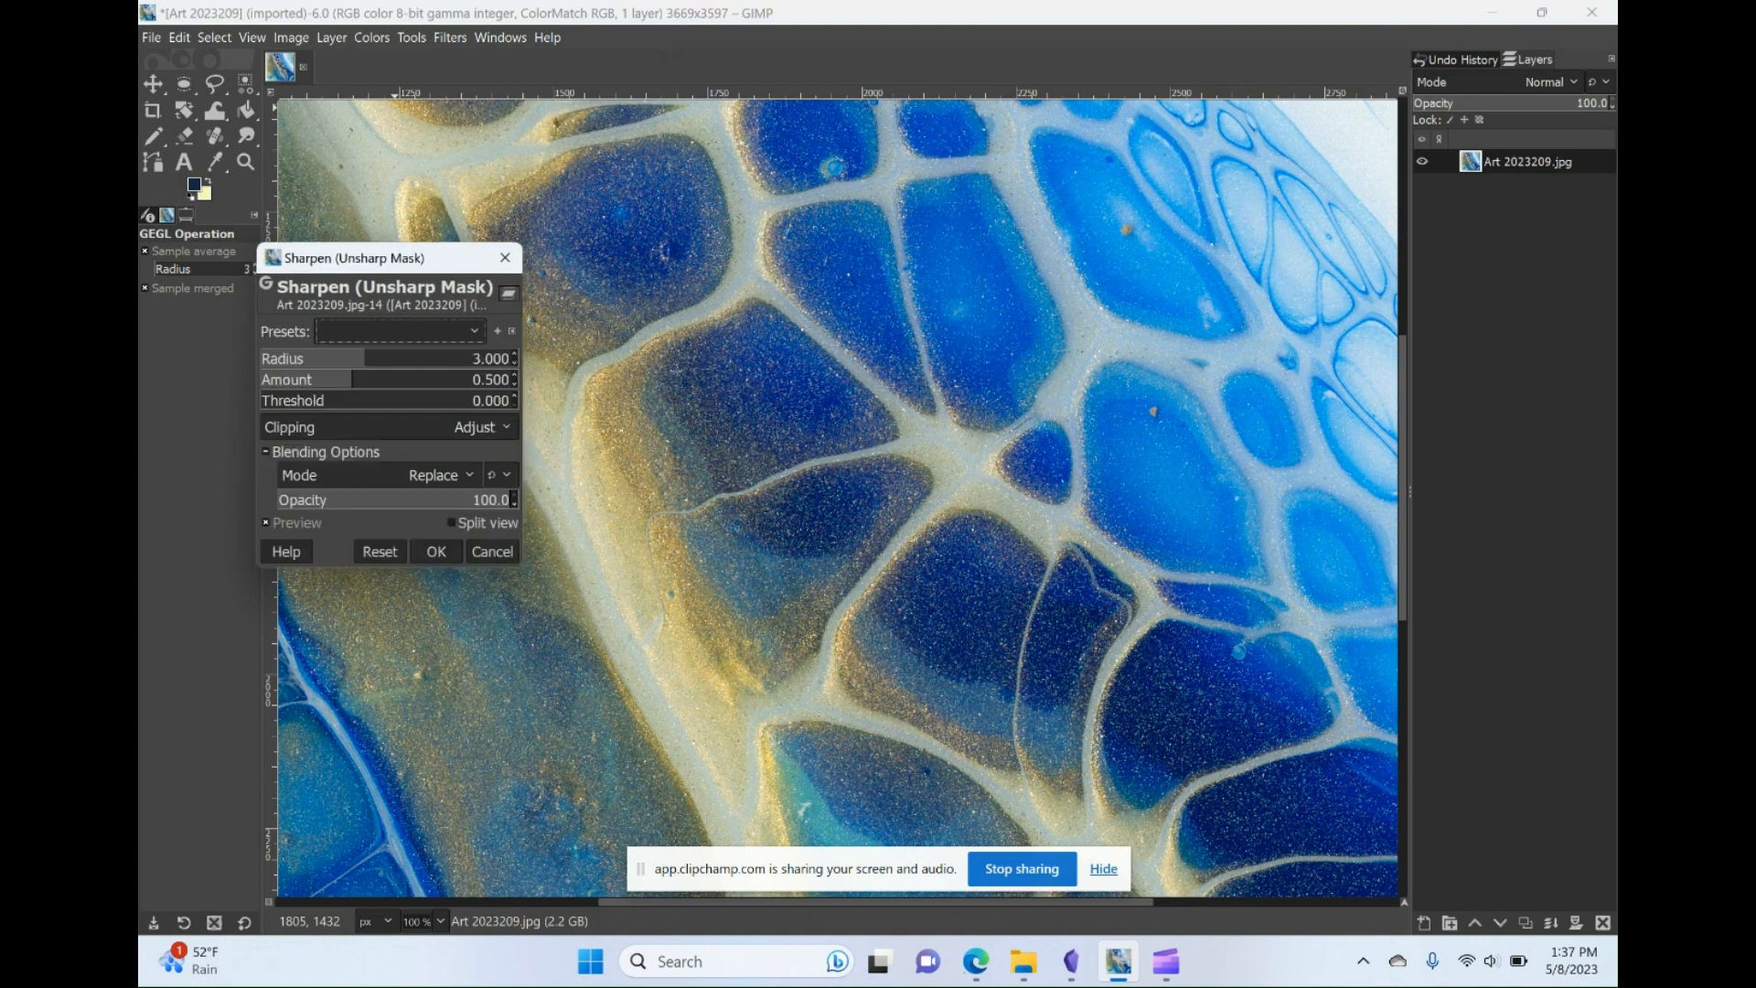
{"action": "left_click", "coordinate": [453, 526]}
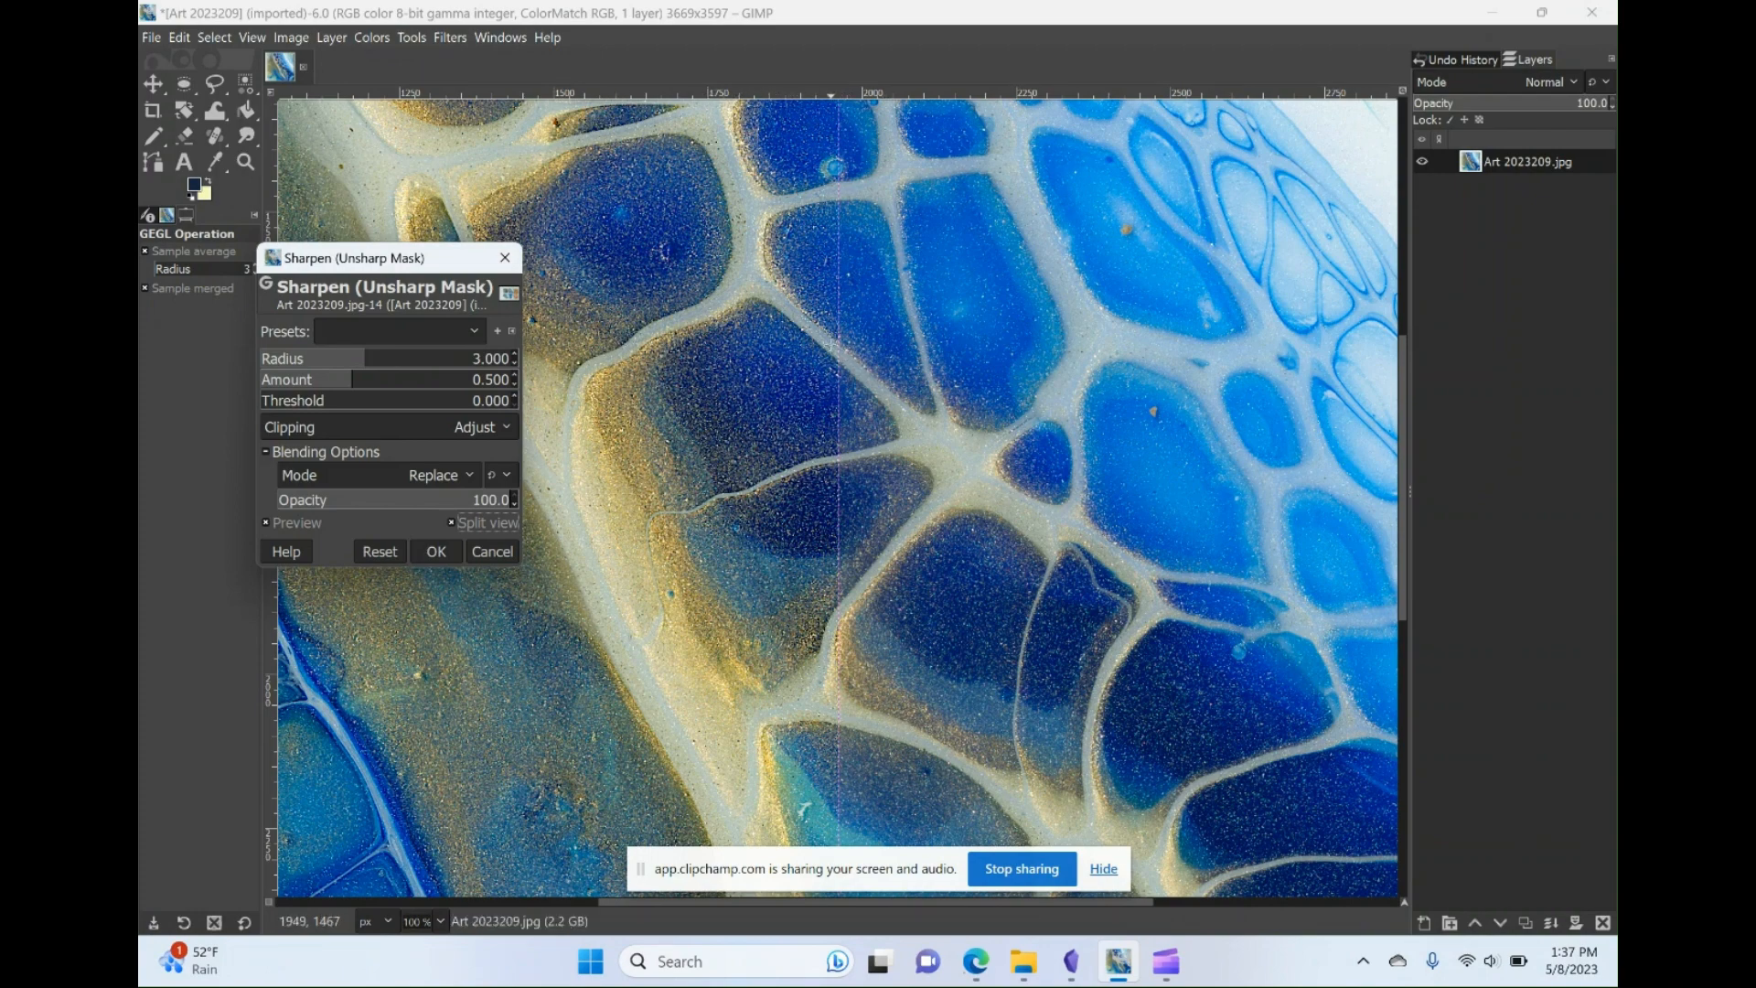
{"action": "left_click_drag", "start_coordinate": [840, 344], "coordinate": [831, 388]}
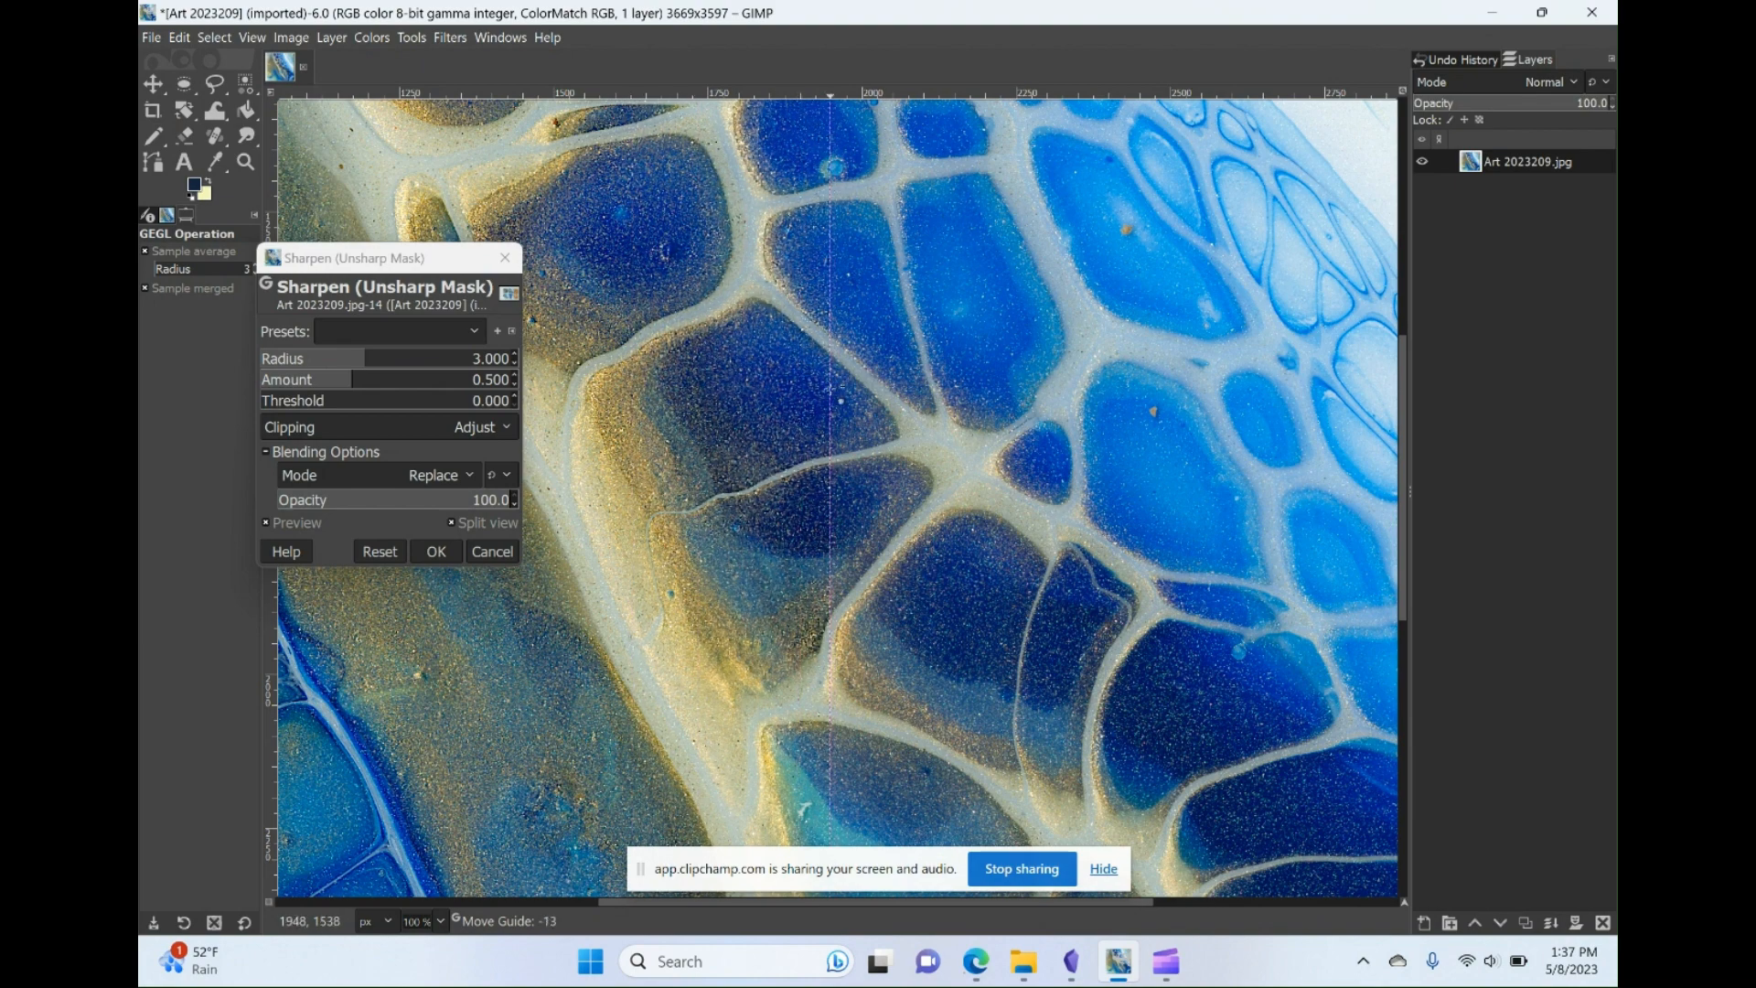
- Reduce the Sharpen (Unsharp Mask) amount to 0.029, check it along the split-view divider over the dark blue cells, and apply the filter
{"action": "left_click", "coordinate": [289, 378]}
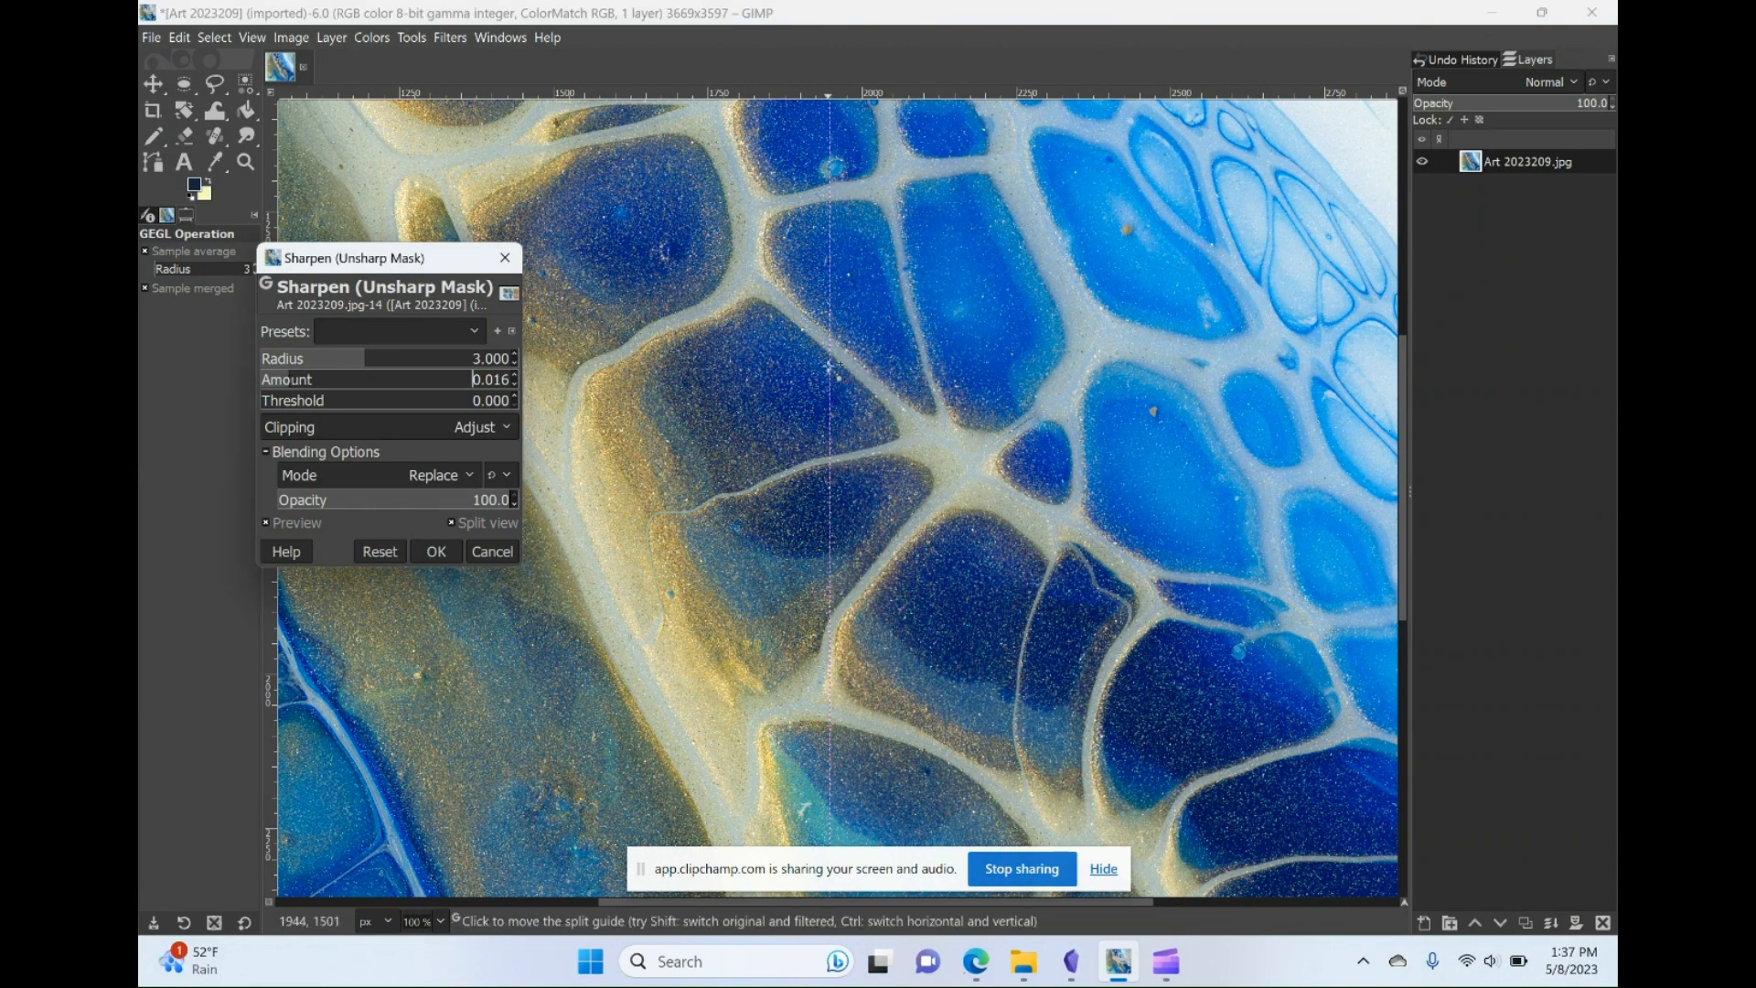
{"action": "mouse_move", "coordinate": [837, 375]}
{"action": "left_mouse_down"}
{"action": "mouse_move", "coordinate": [595, 377]}
{"action": "mouse_move", "coordinate": [830, 364]}
{"action": "left_mouse_up"}
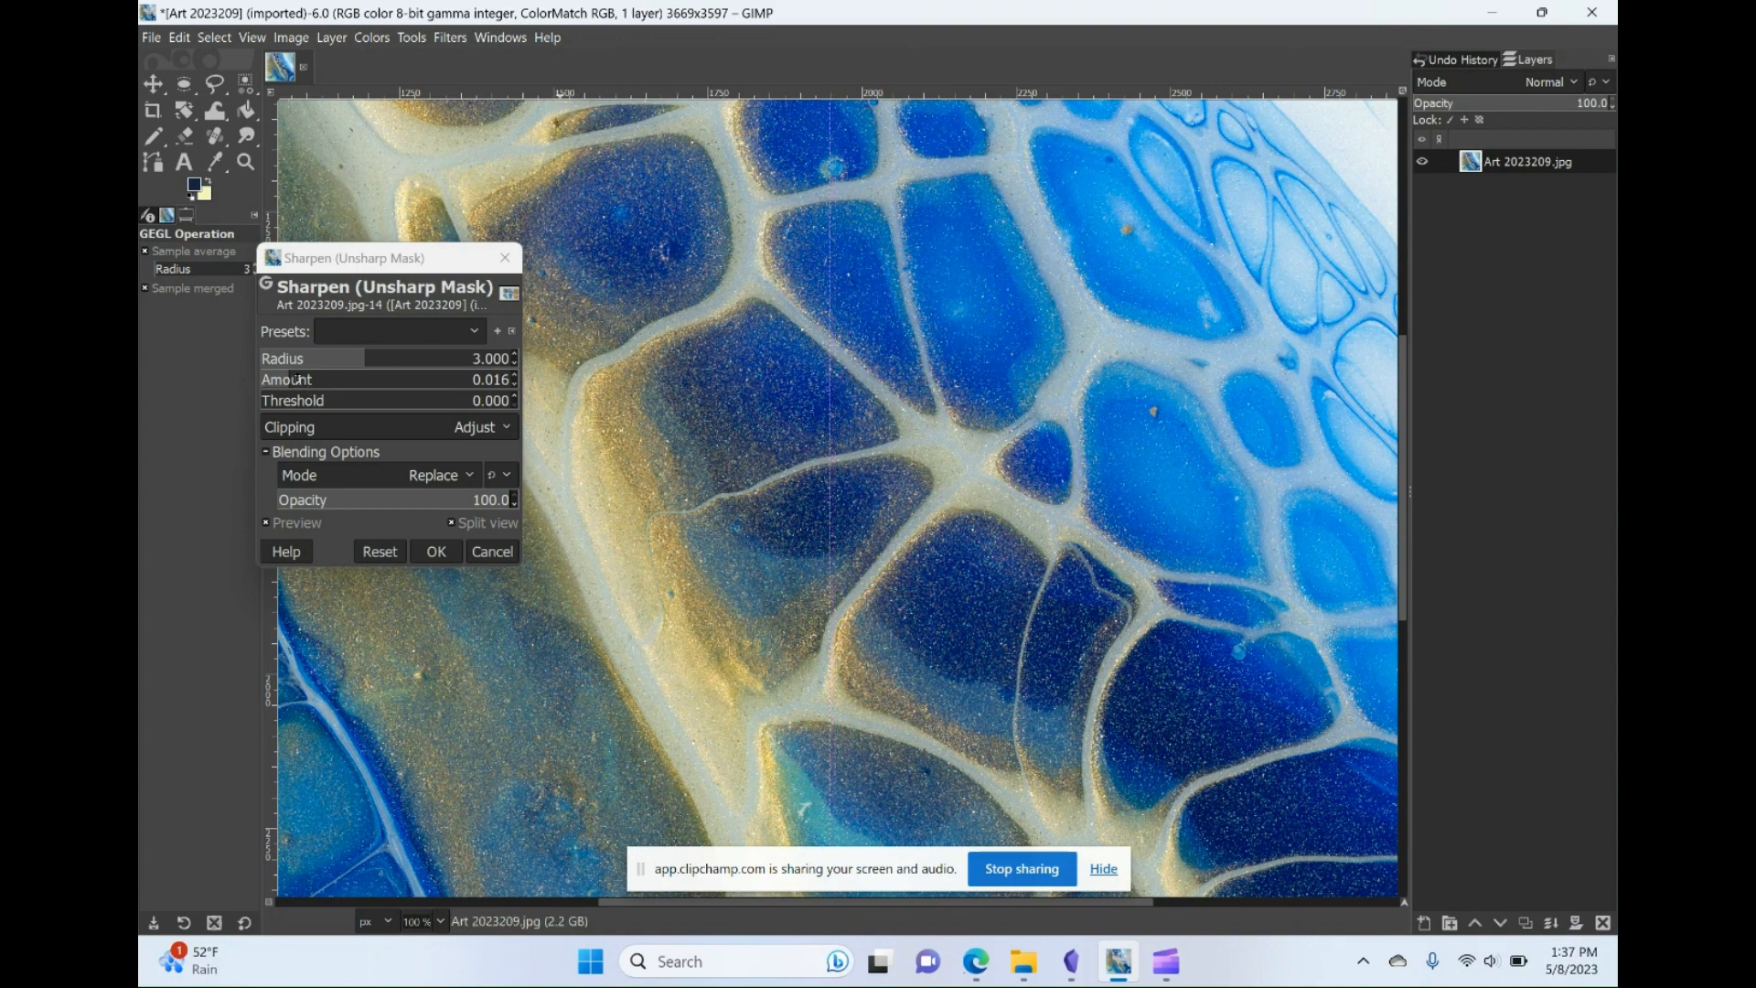
{"action": "left_click", "coordinate": [295, 376]}
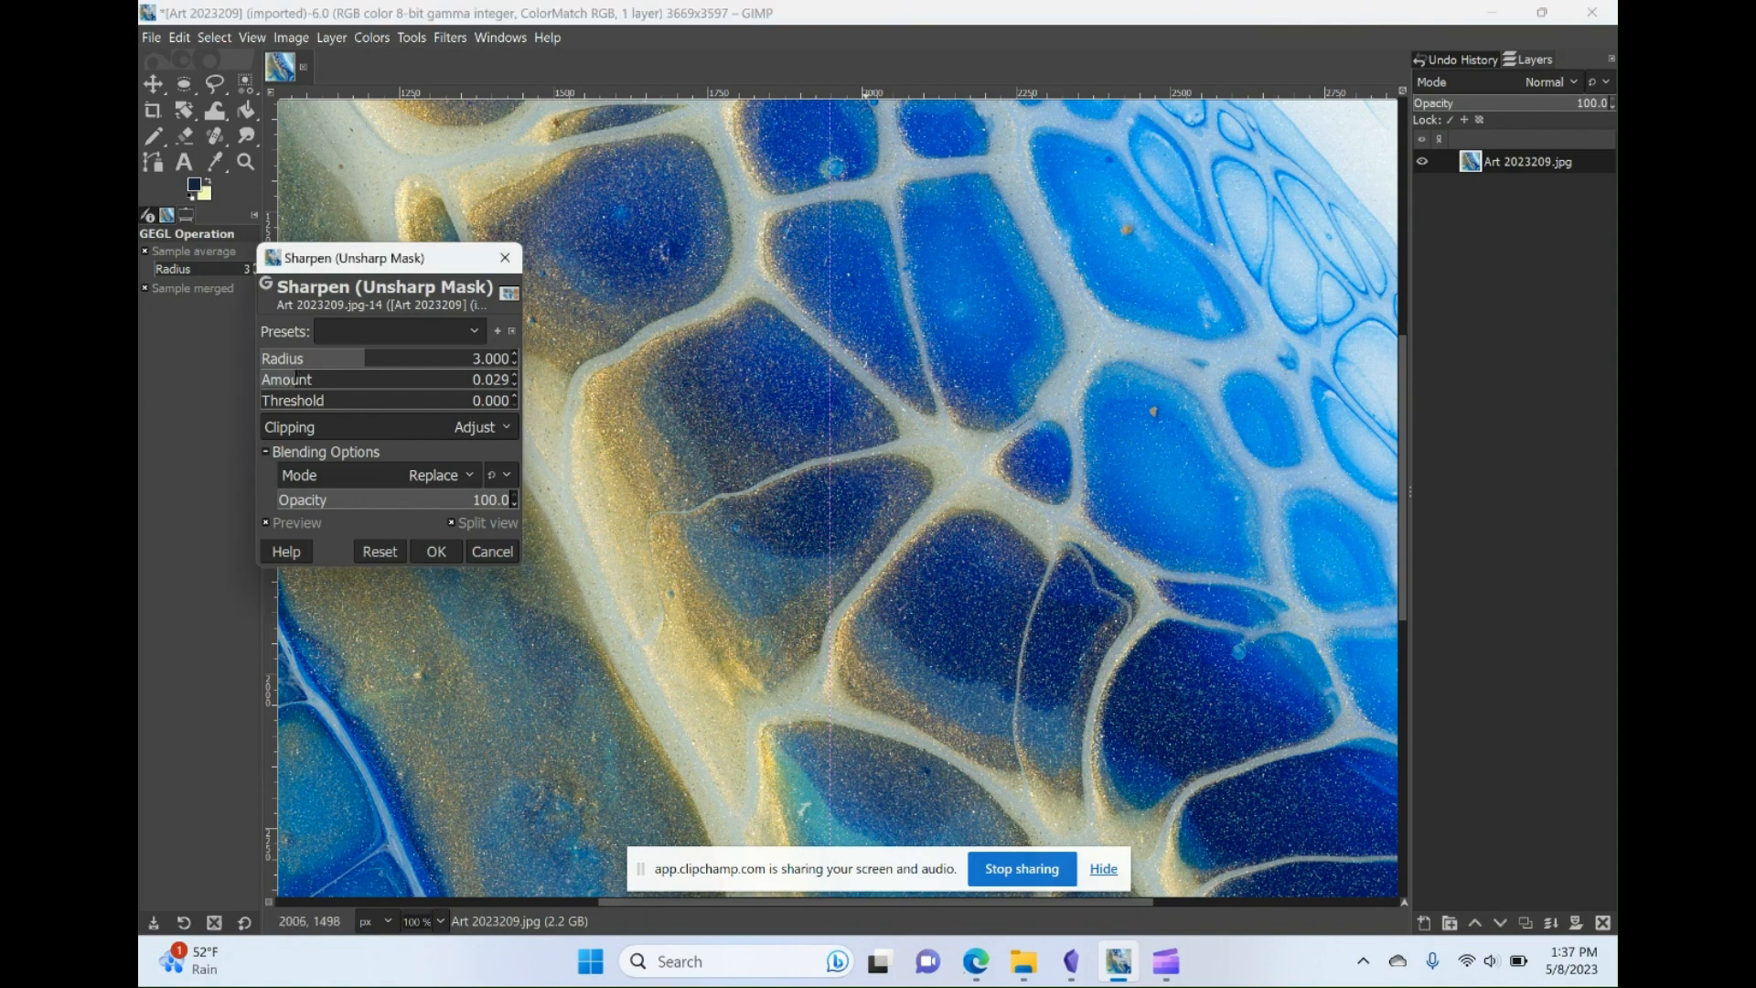
{"action": "left_click_drag", "start_coordinate": [831, 342], "coordinate": [869, 338]}
{"action": "left_click", "coordinate": [423, 551]}
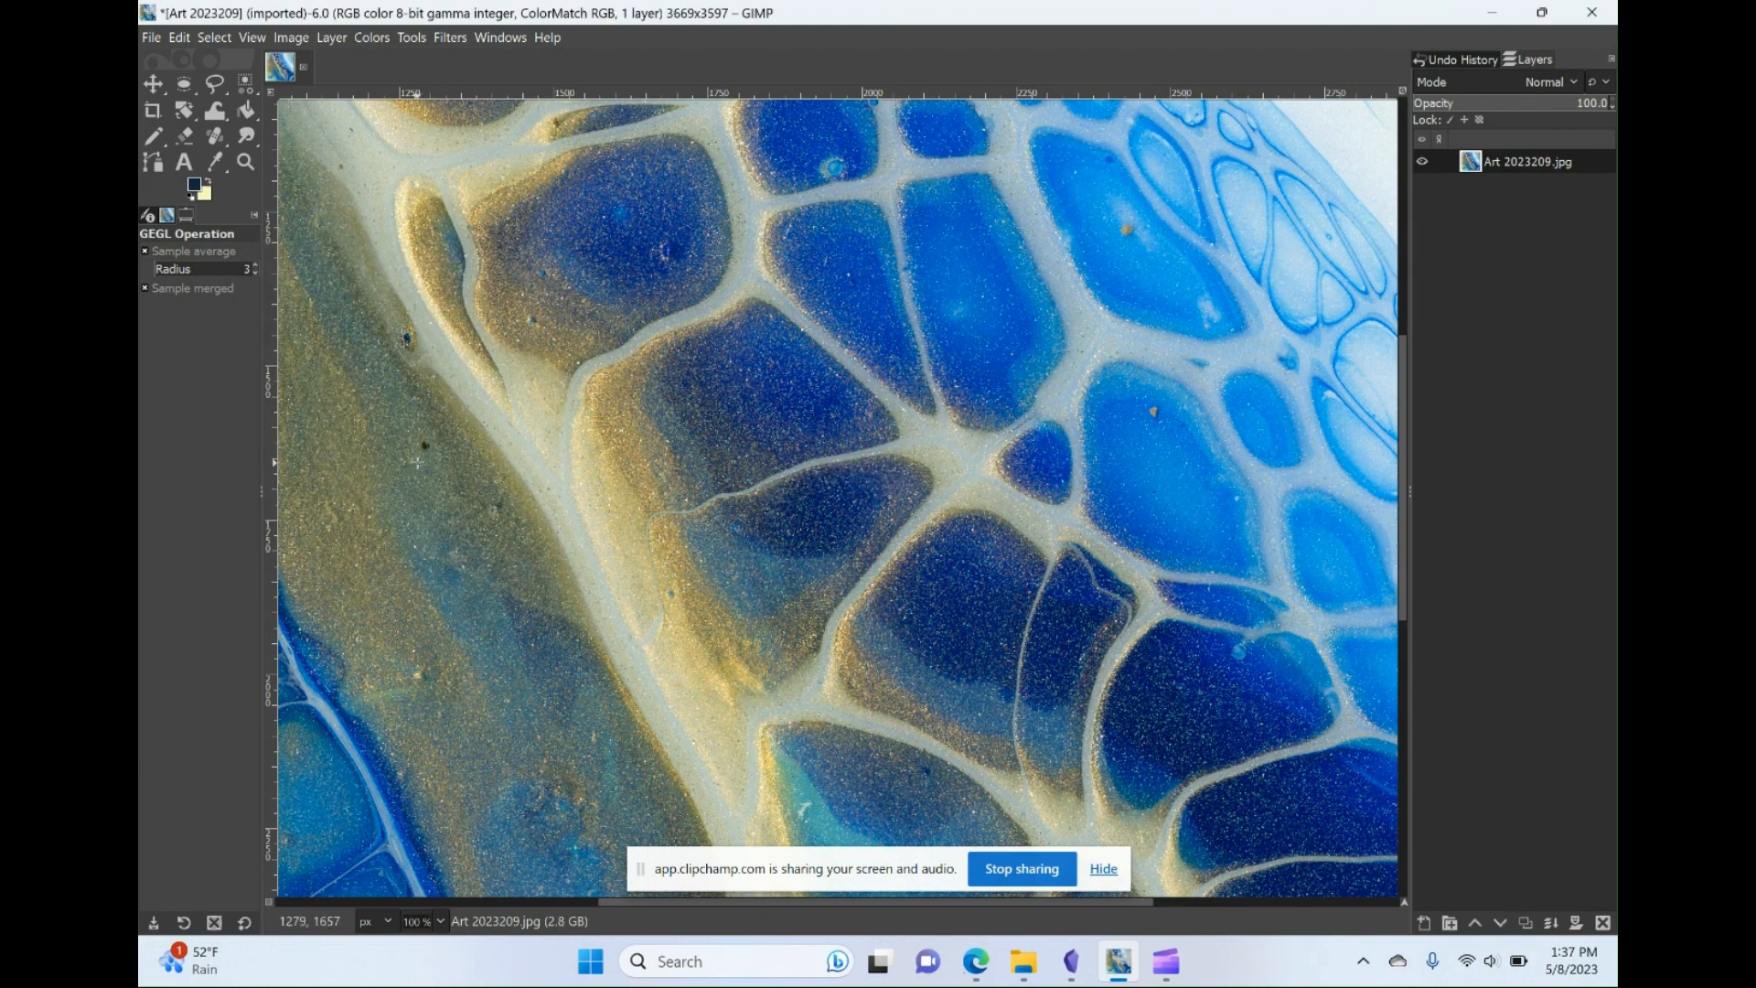
- Open the G'MIC-Qt filter collection and search its filters for "smooth"
{"action": "left_click", "coordinate": [447, 38]}
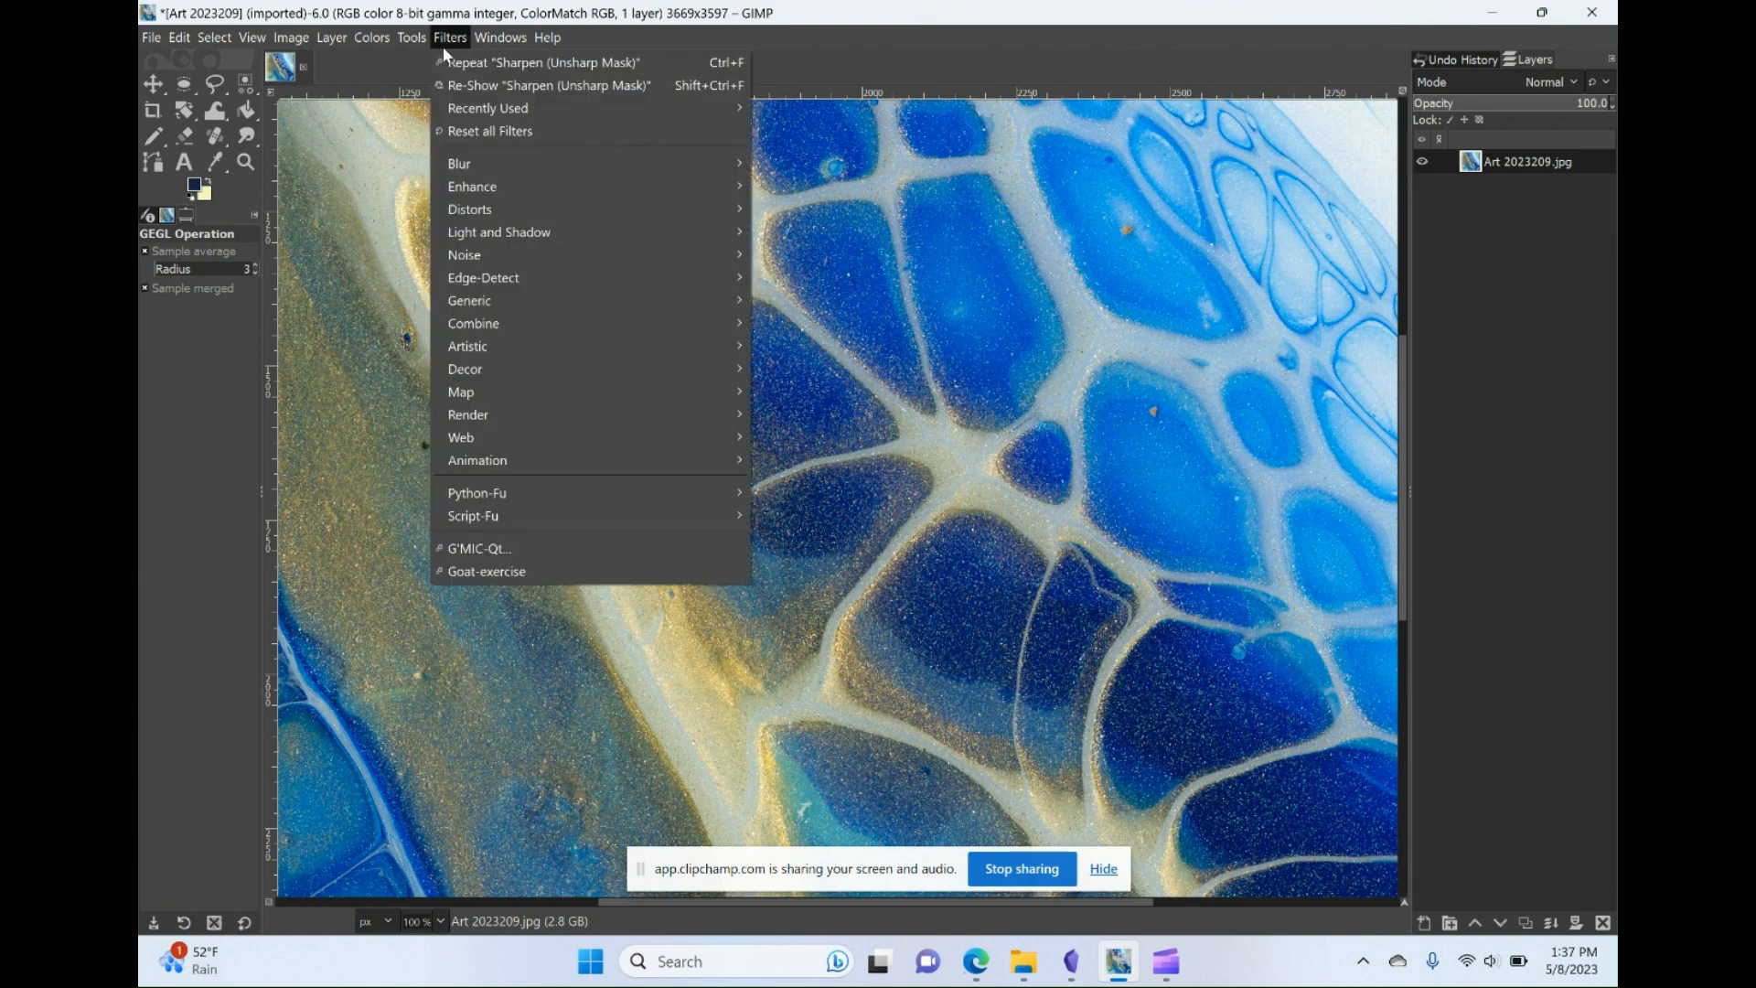
{"action": "left_click", "coordinate": [491, 550]}
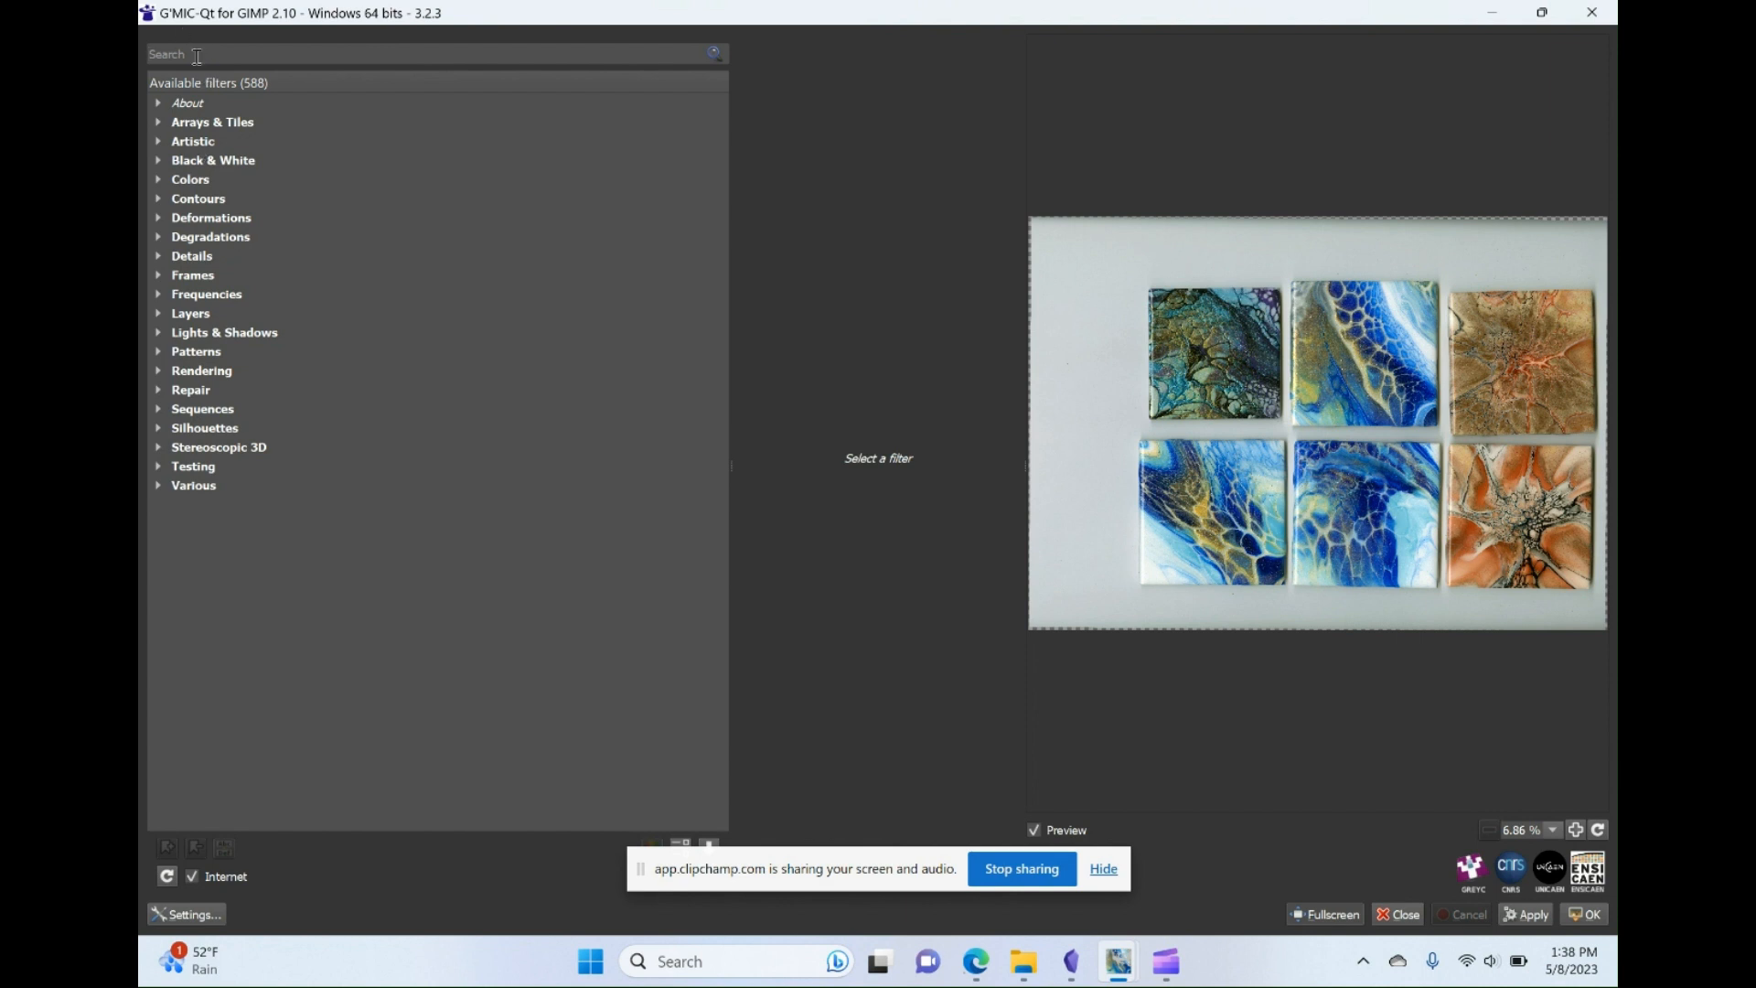
{"action": "type", "text": "smooth"}
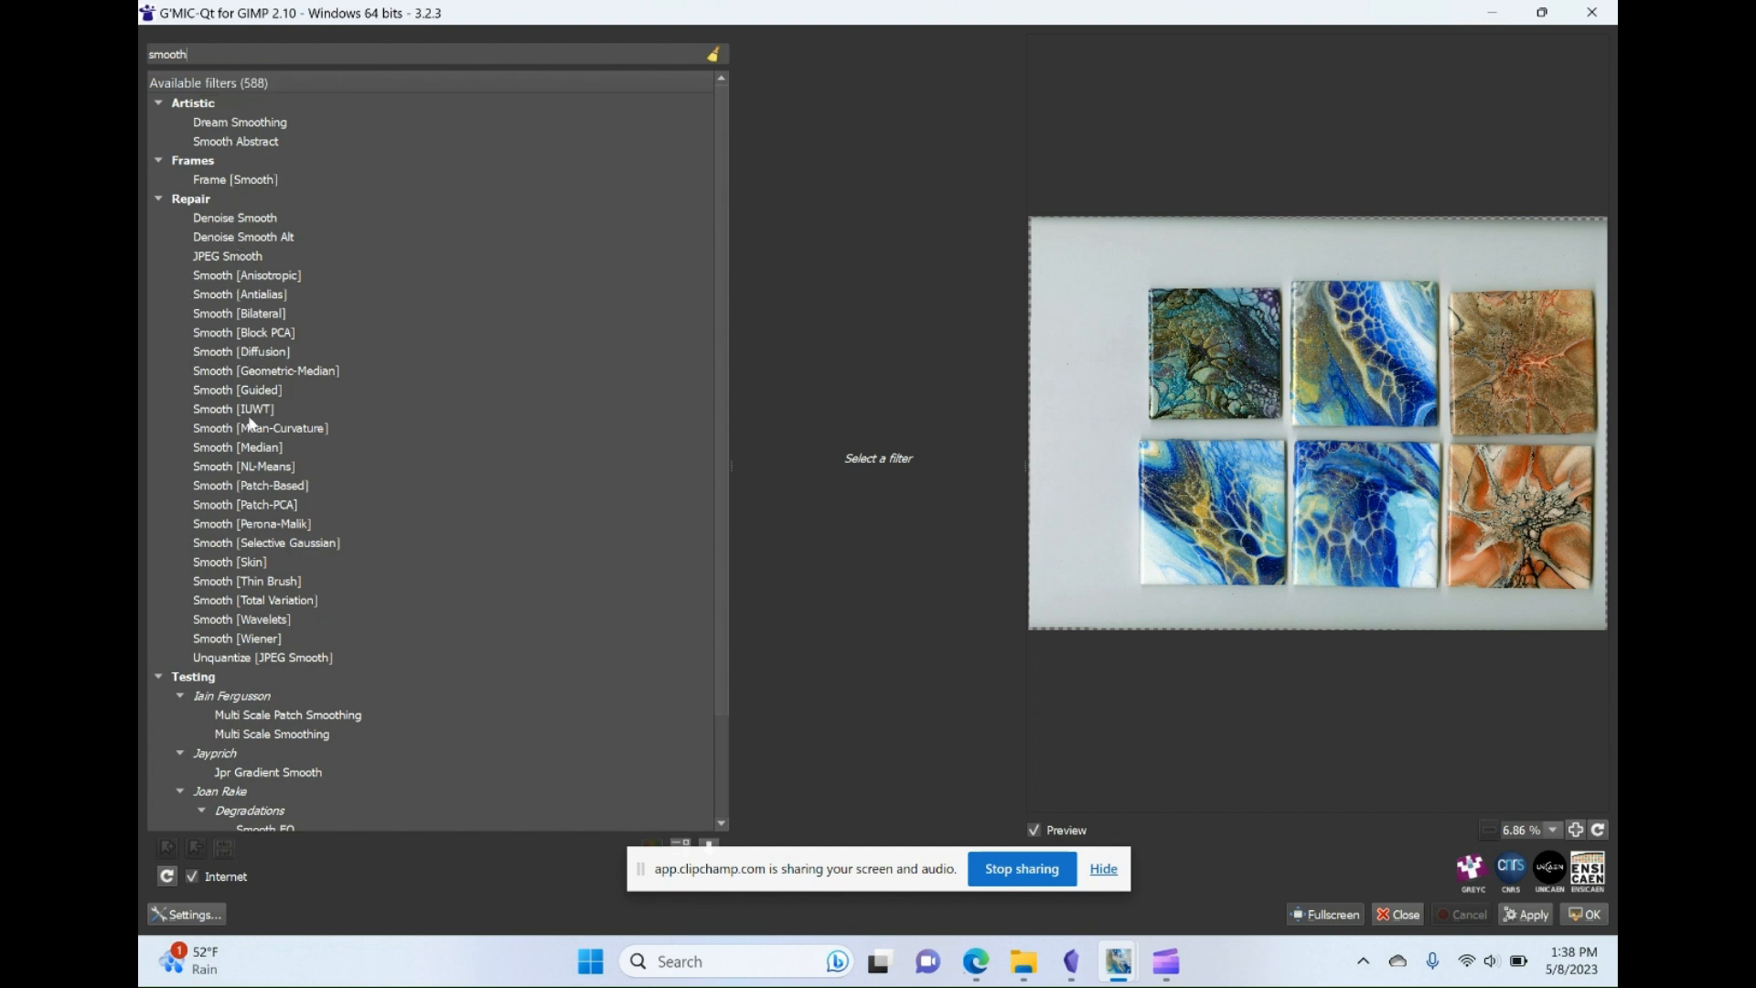
- Try the Dream Smoothing filter, framing the blue and gold cells of a tile in its preview
{"action": "left_click", "coordinate": [212, 126]}
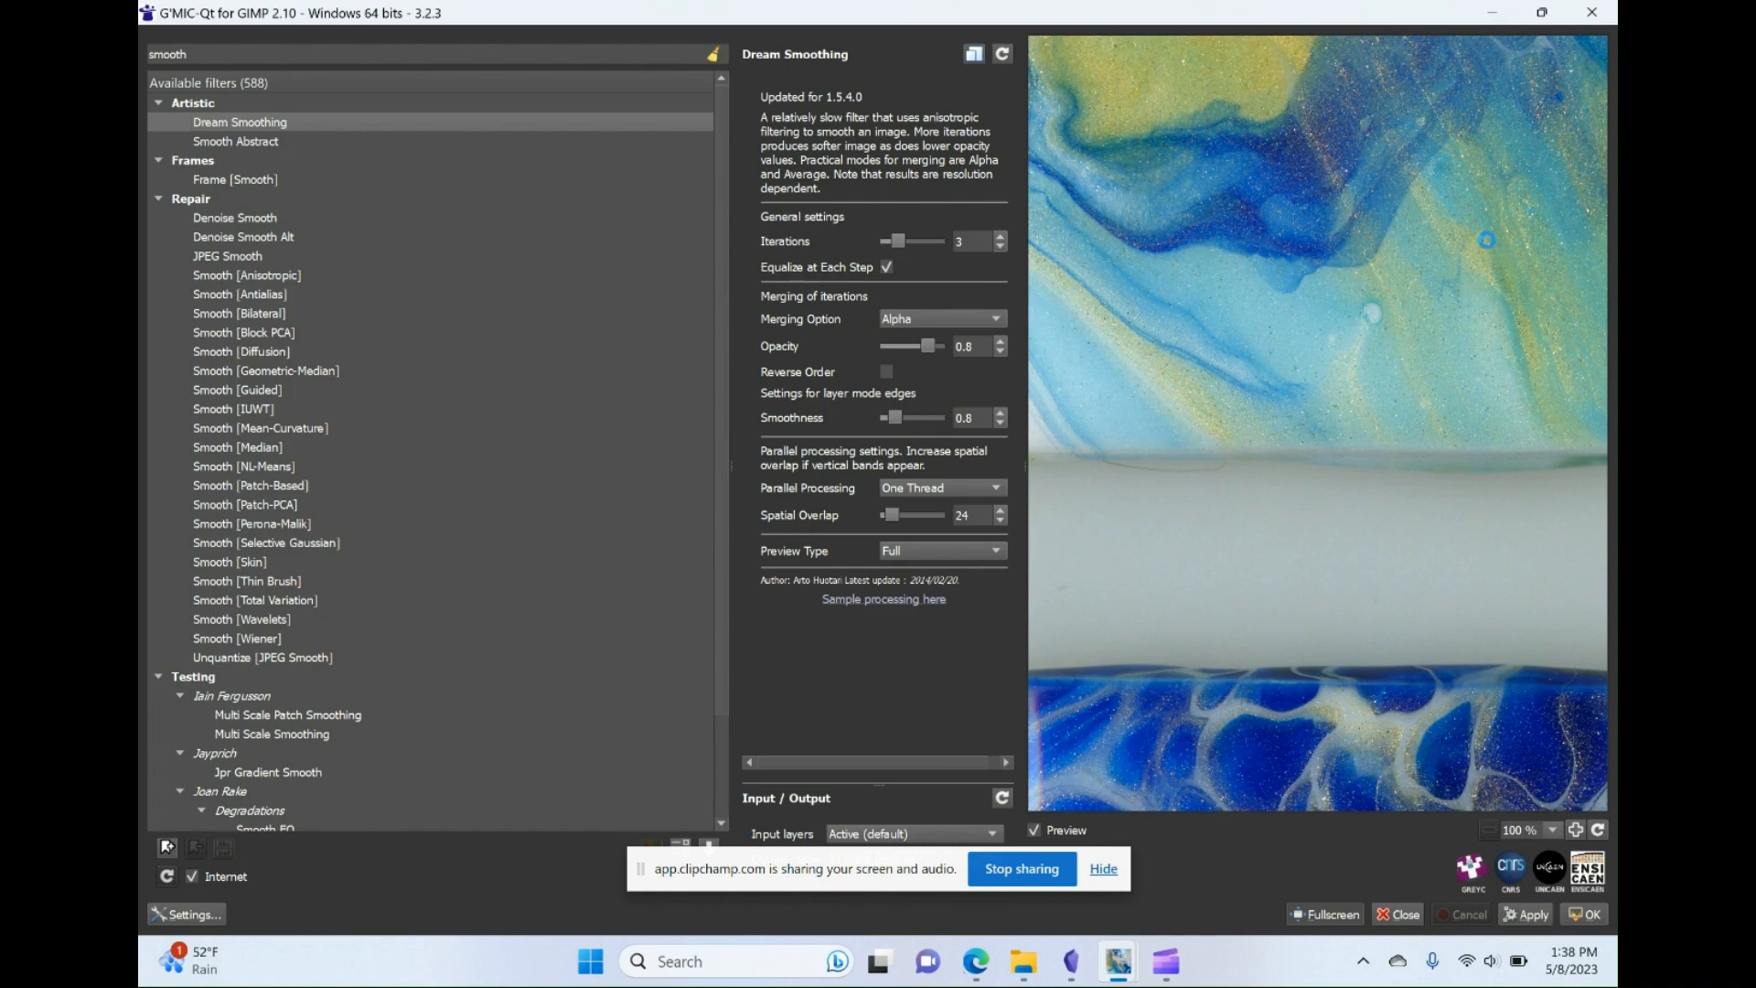
{"action": "left_click_drag", "start_coordinate": [1498, 243], "coordinate": [1499, 102]}
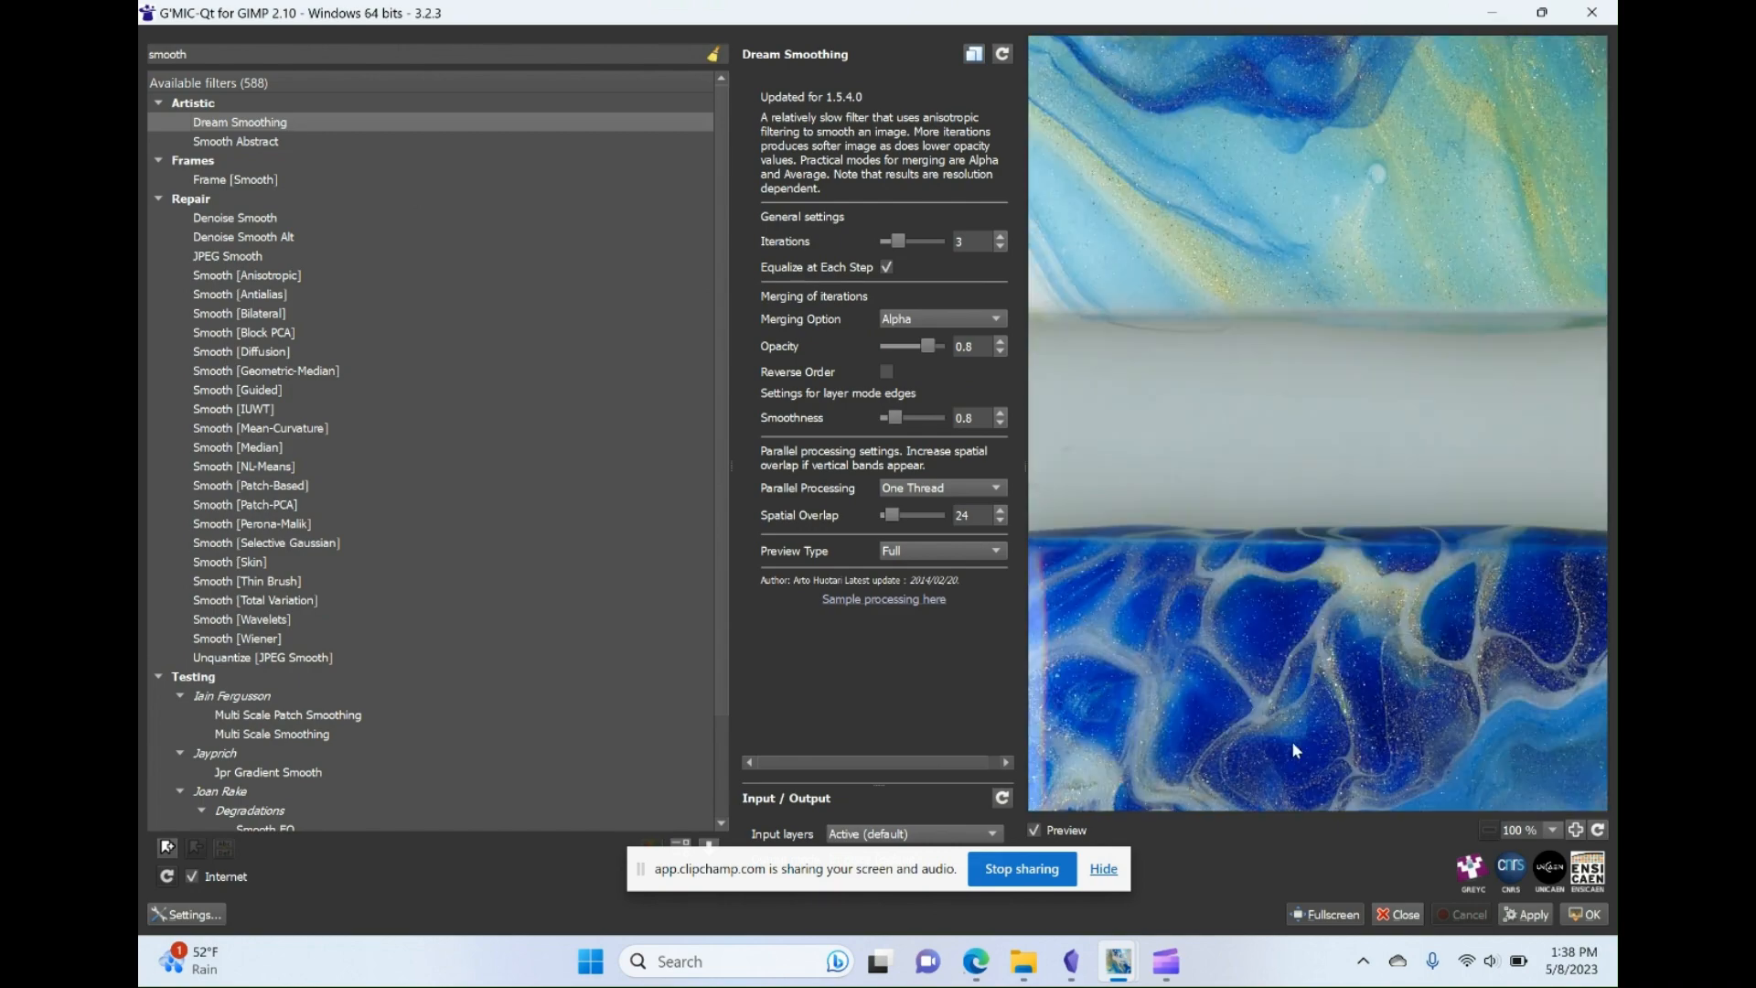
{"action": "left_click_drag", "start_coordinate": [1251, 794], "coordinate": [1271, 176]}
{"action": "left_click_drag", "start_coordinate": [1357, 589], "coordinate": [1161, 288]}
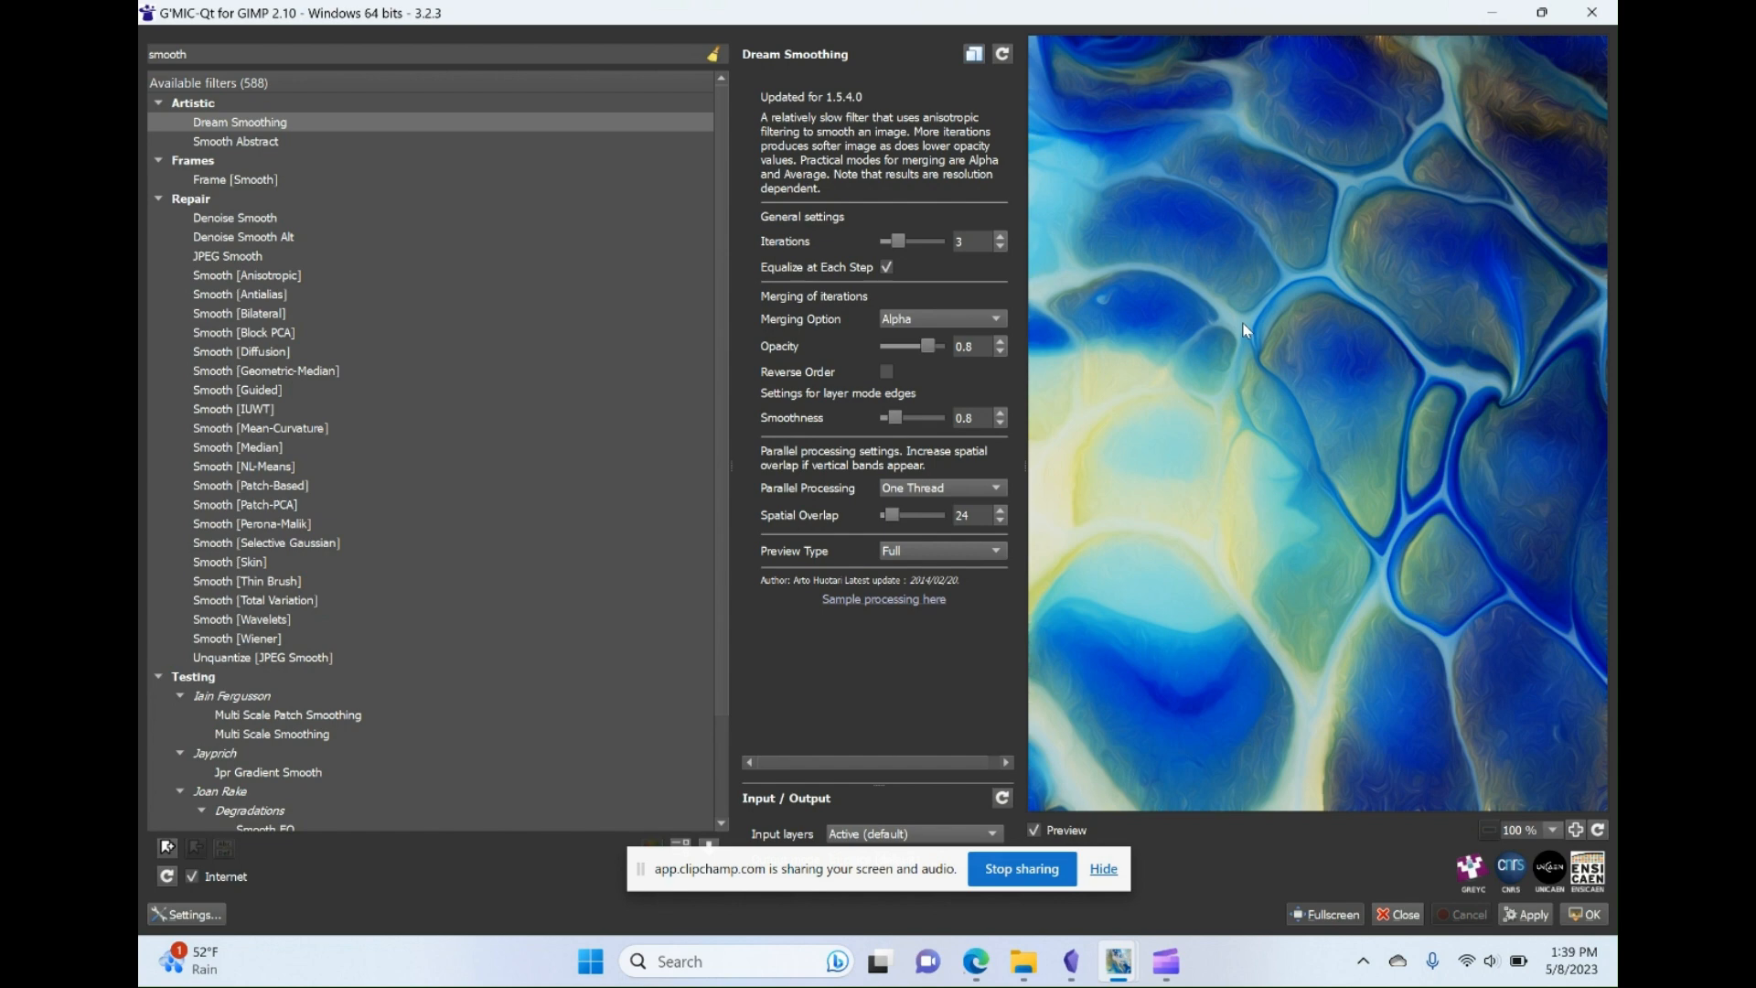
- Choose the Smooth [Guided] filter with smoothness 114.18 and compare the cells with the preview on and off
{"action": "left_click", "coordinate": [225, 395]}
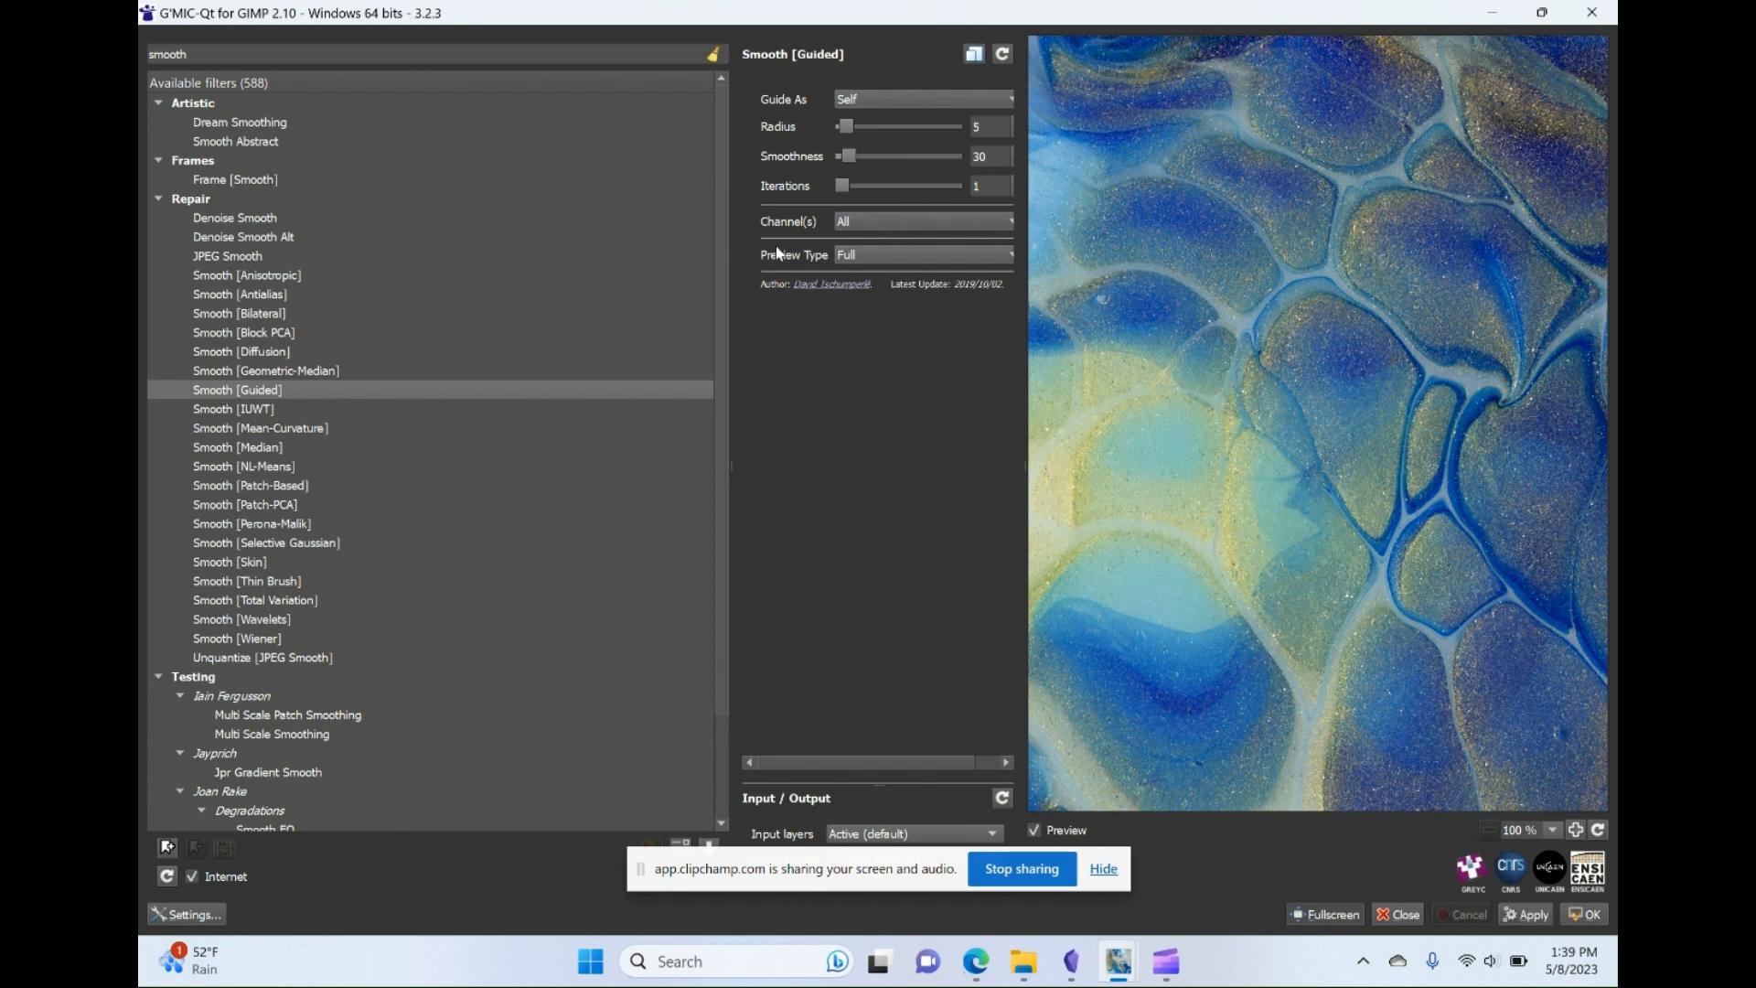
{"action": "left_click_drag", "start_coordinate": [850, 160], "coordinate": [868, 158]}
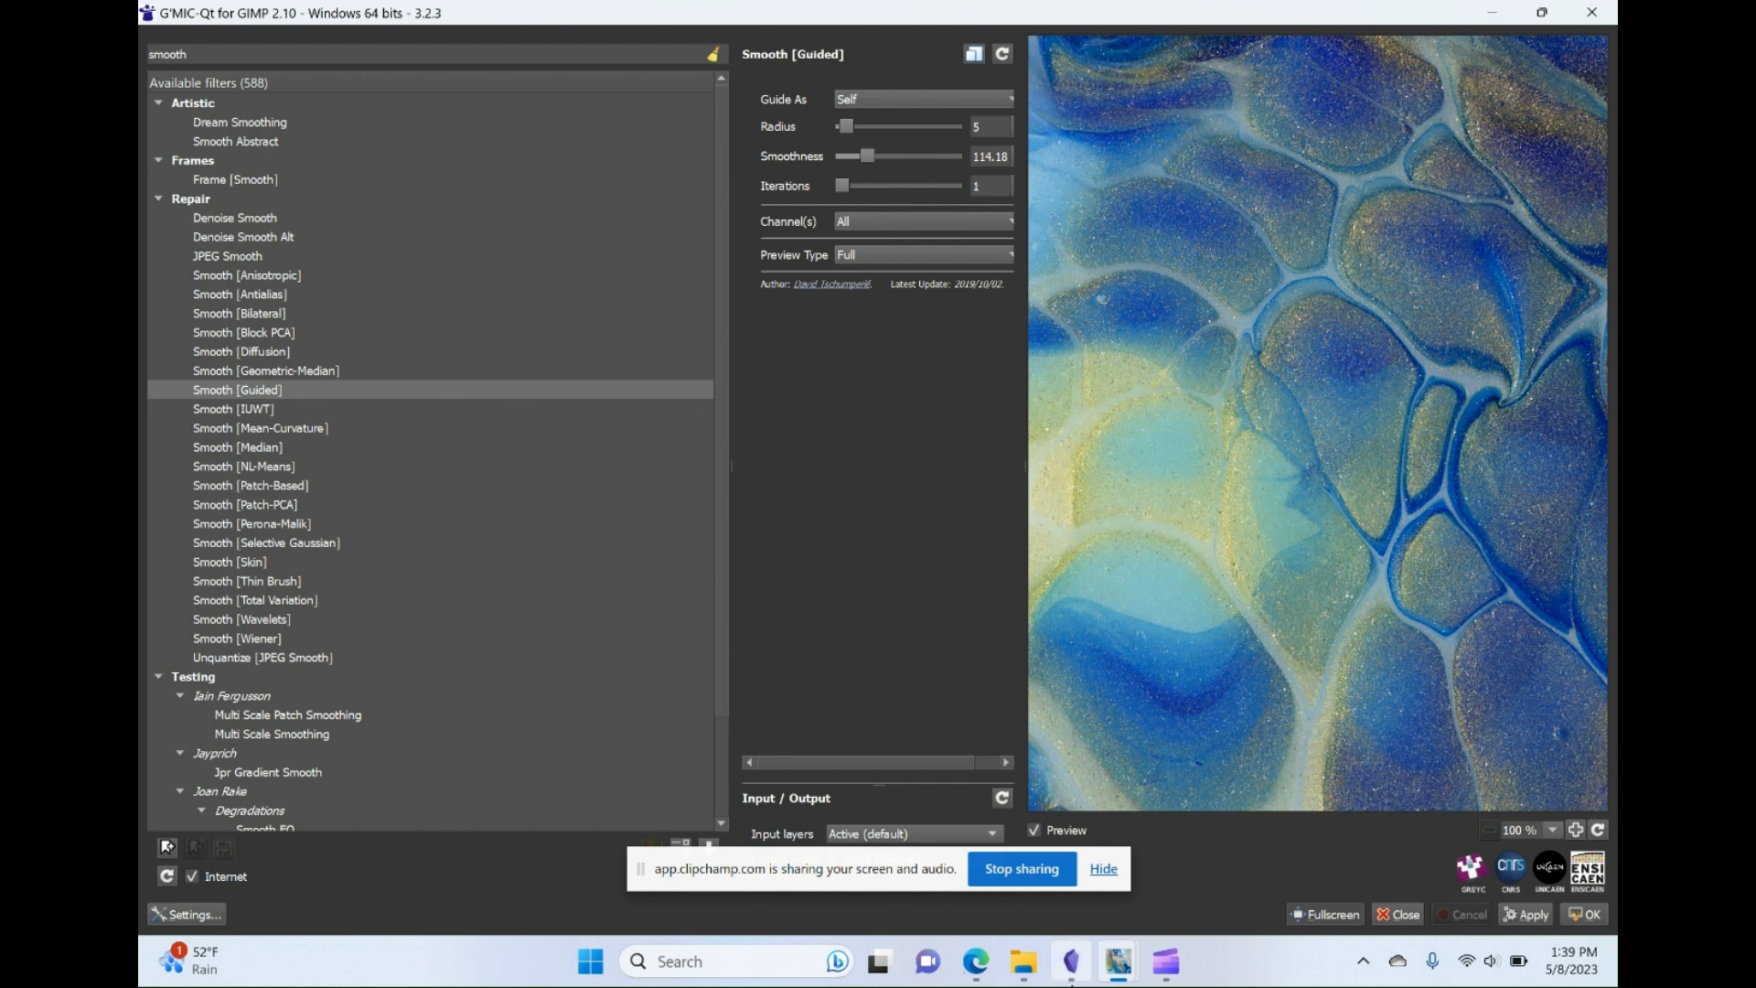
{"action": "left_click", "coordinate": [1036, 832]}
{"action": "left_click", "coordinate": [1036, 832]}
{"action": "left_click", "coordinate": [1036, 832]}
{"action": "left_click", "coordinate": [1036, 832]}
{"action": "left_click", "coordinate": [1034, 832]}
{"action": "scroll", "coordinate": [1372, 434], "scroll_direction": "up", "scroll_amount": 2}
{"action": "scroll", "coordinate": [1384, 429], "scroll_direction": "up", "scroll_amount": 2}
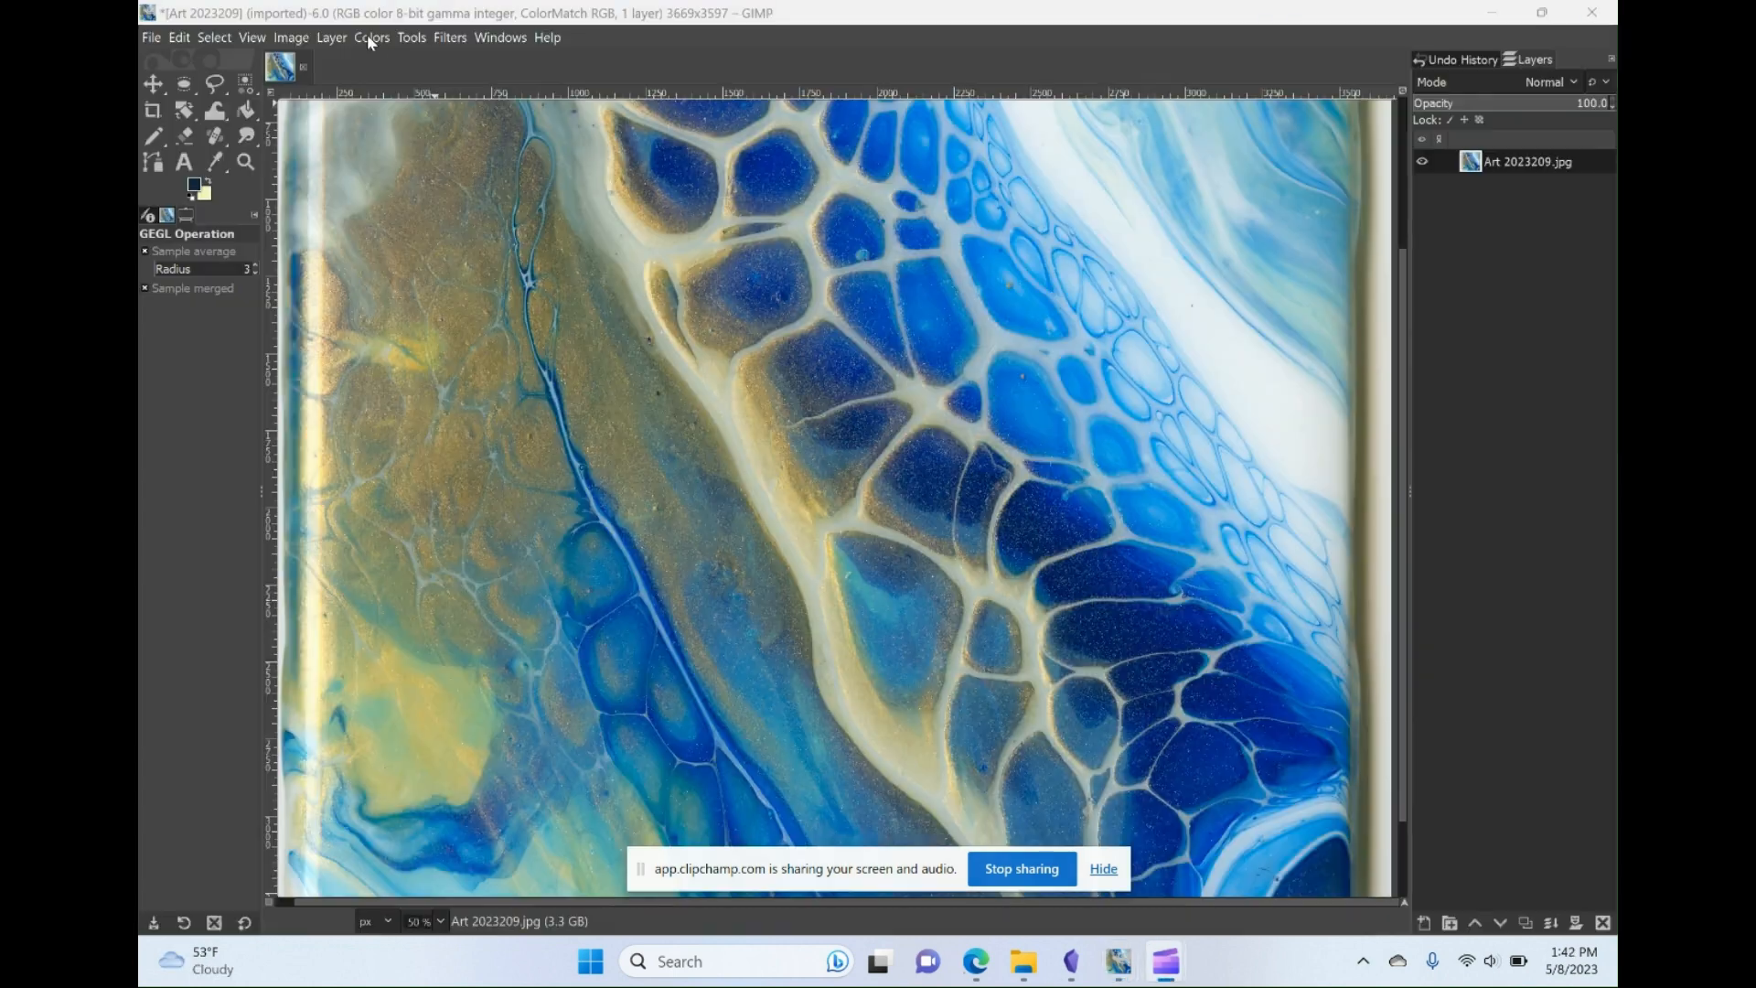
- Start a Brightness-Contrast adjustment with brightness 7 and contrast 11
{"action": "left_click", "coordinate": [372, 37]}
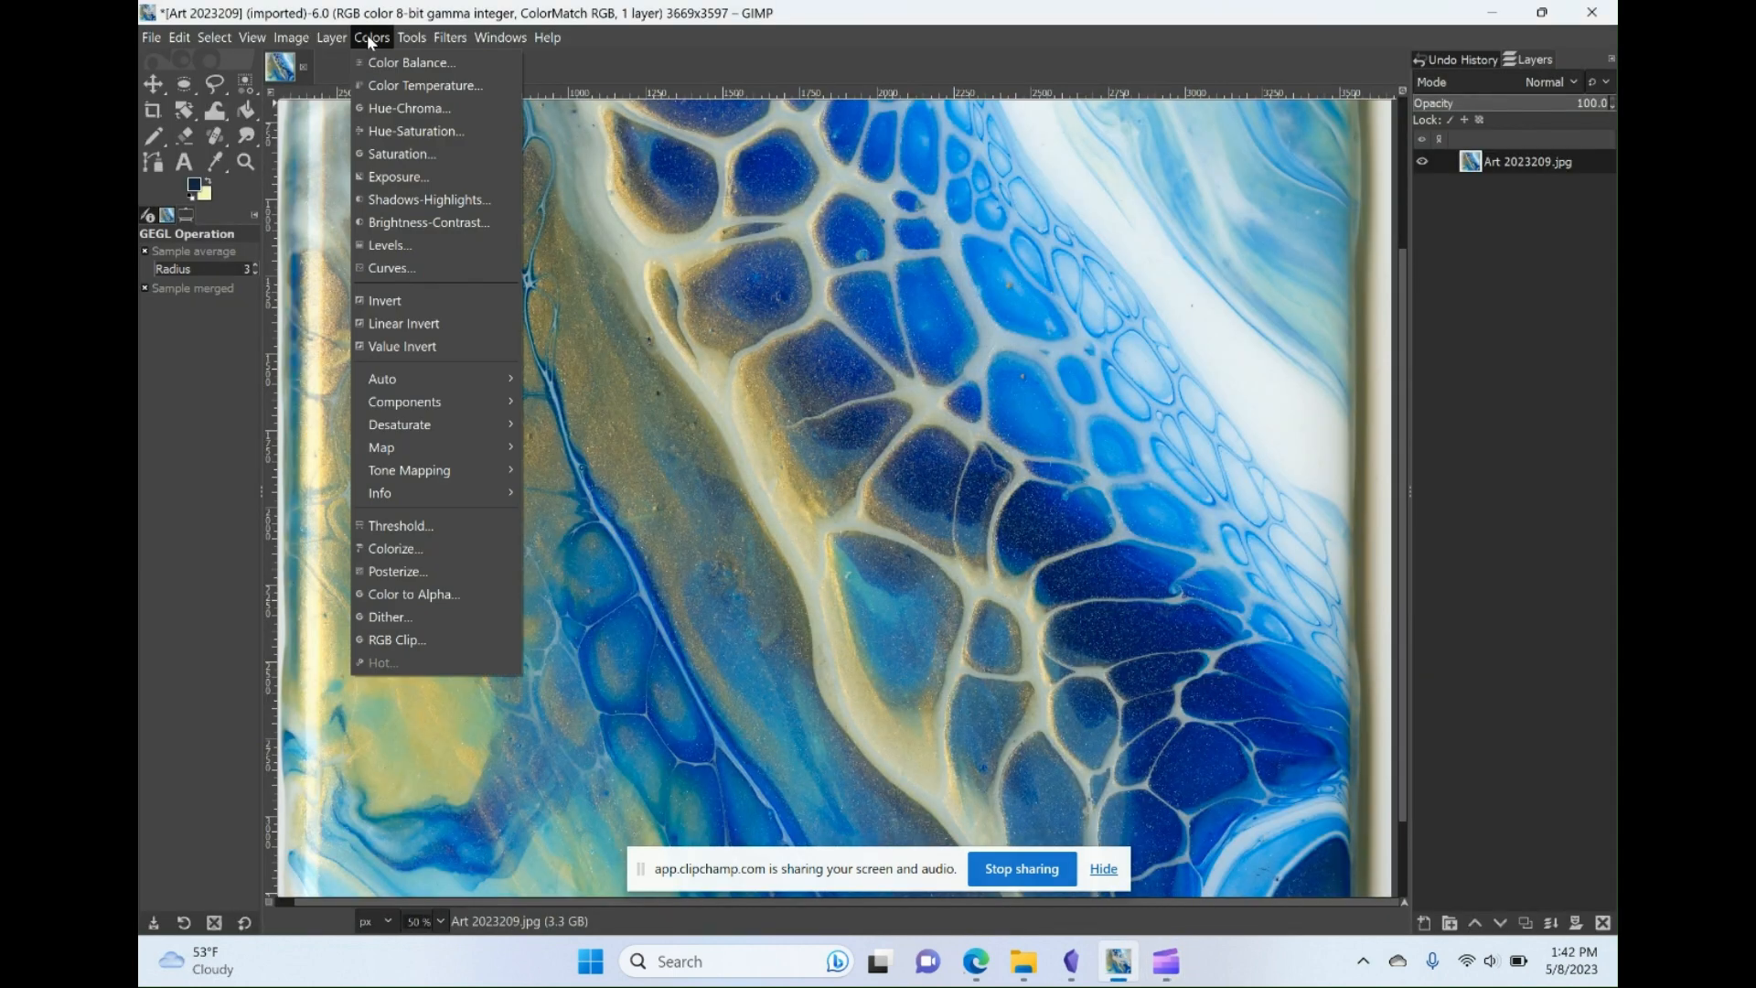
{"action": "left_click", "coordinate": [415, 222]}
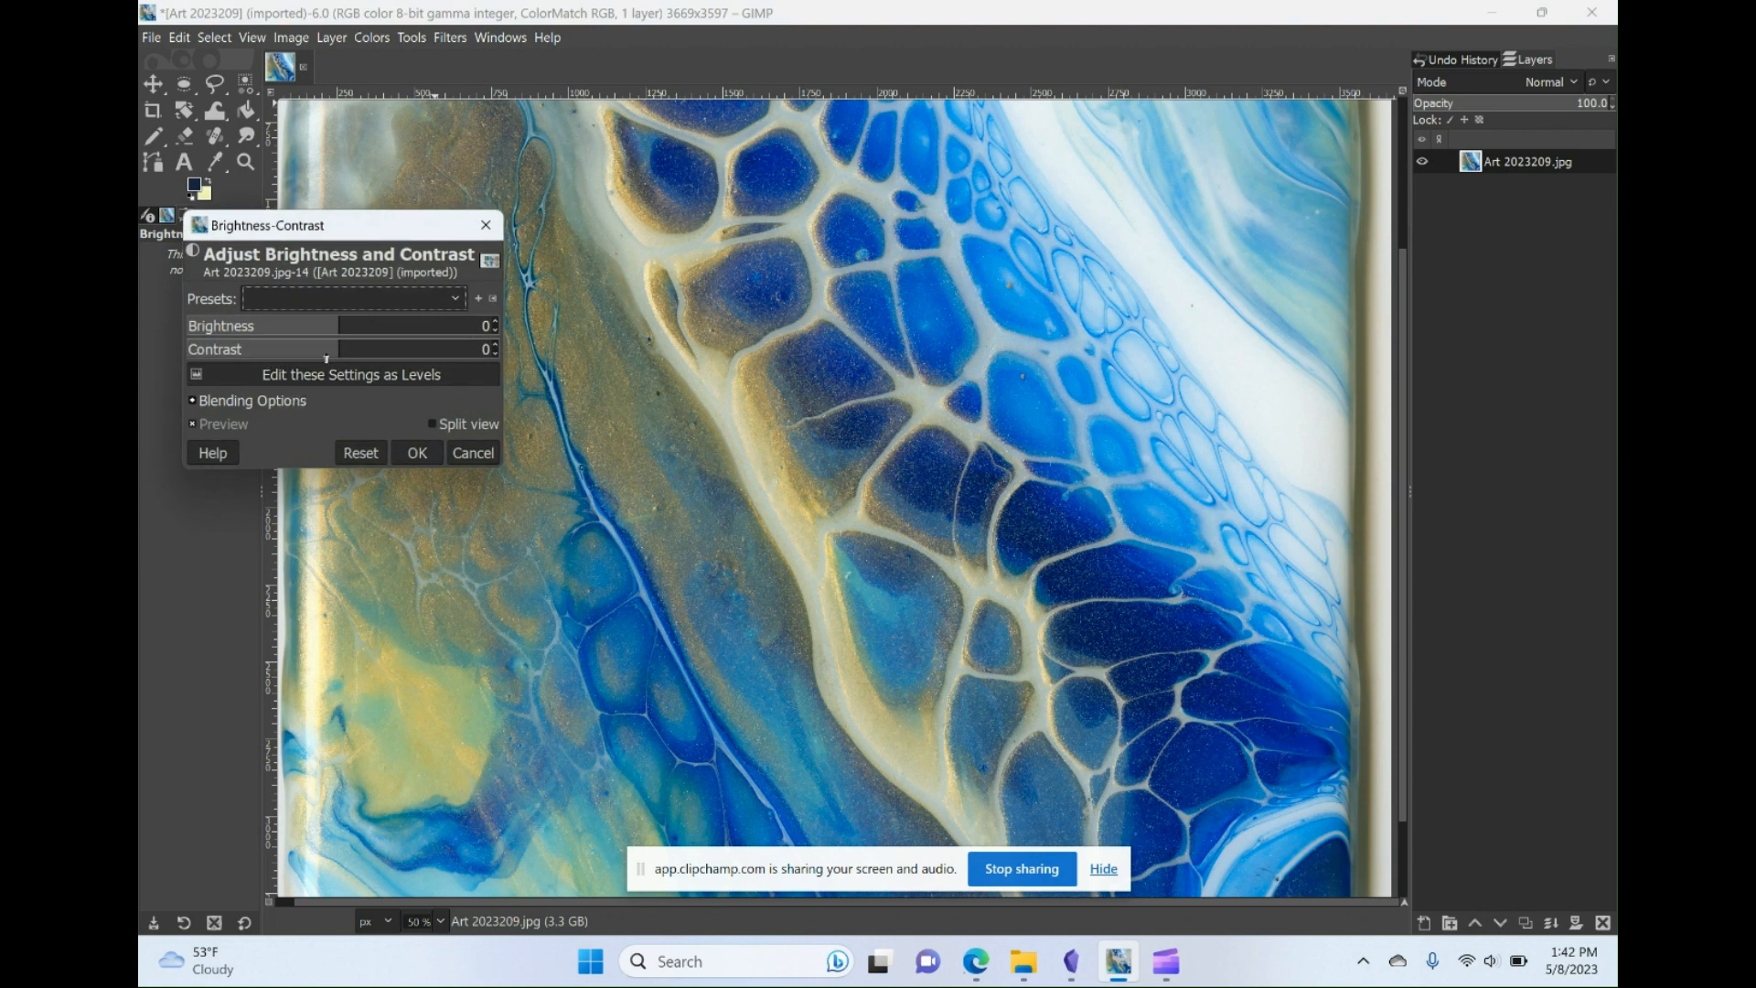
{"action": "left_click", "coordinate": [352, 346]}
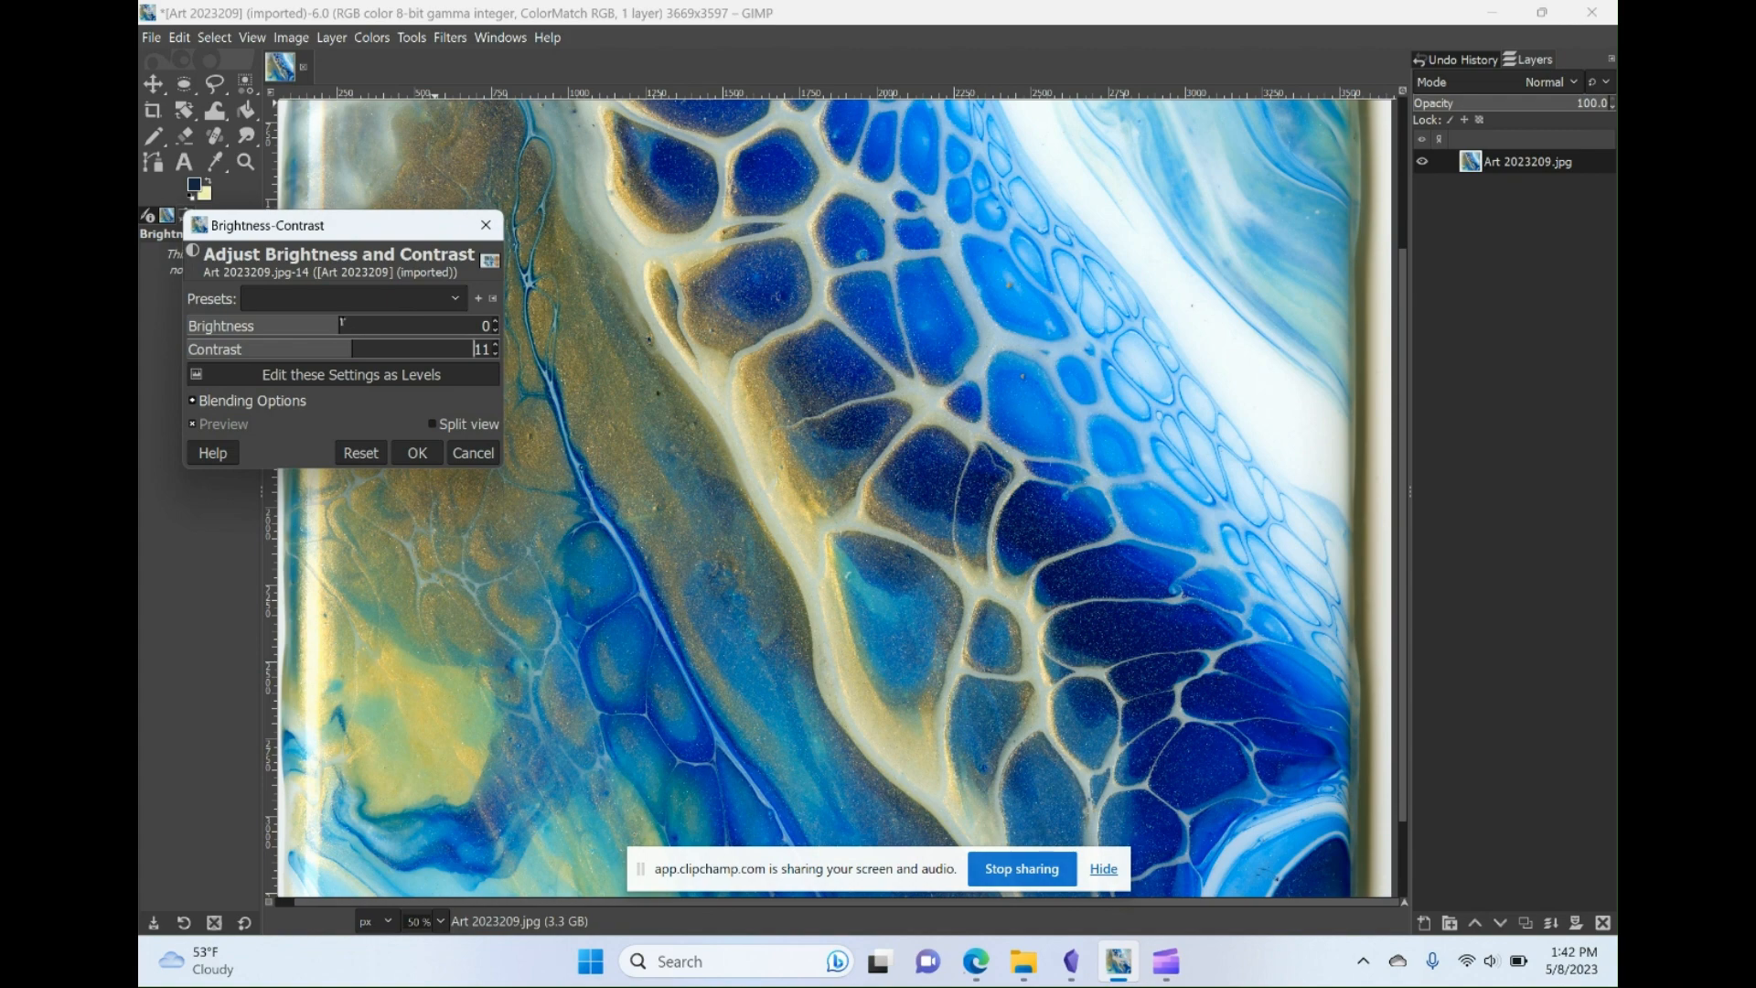
{"action": "left_click", "coordinate": [348, 325]}
- Compare the original and adjusted tile by moving the split-view divider across the whole image, and apply the brightness and contrast change
{"action": "scroll", "coordinate": [895, 429], "scroll_direction": "down", "scroll_amount": 1}
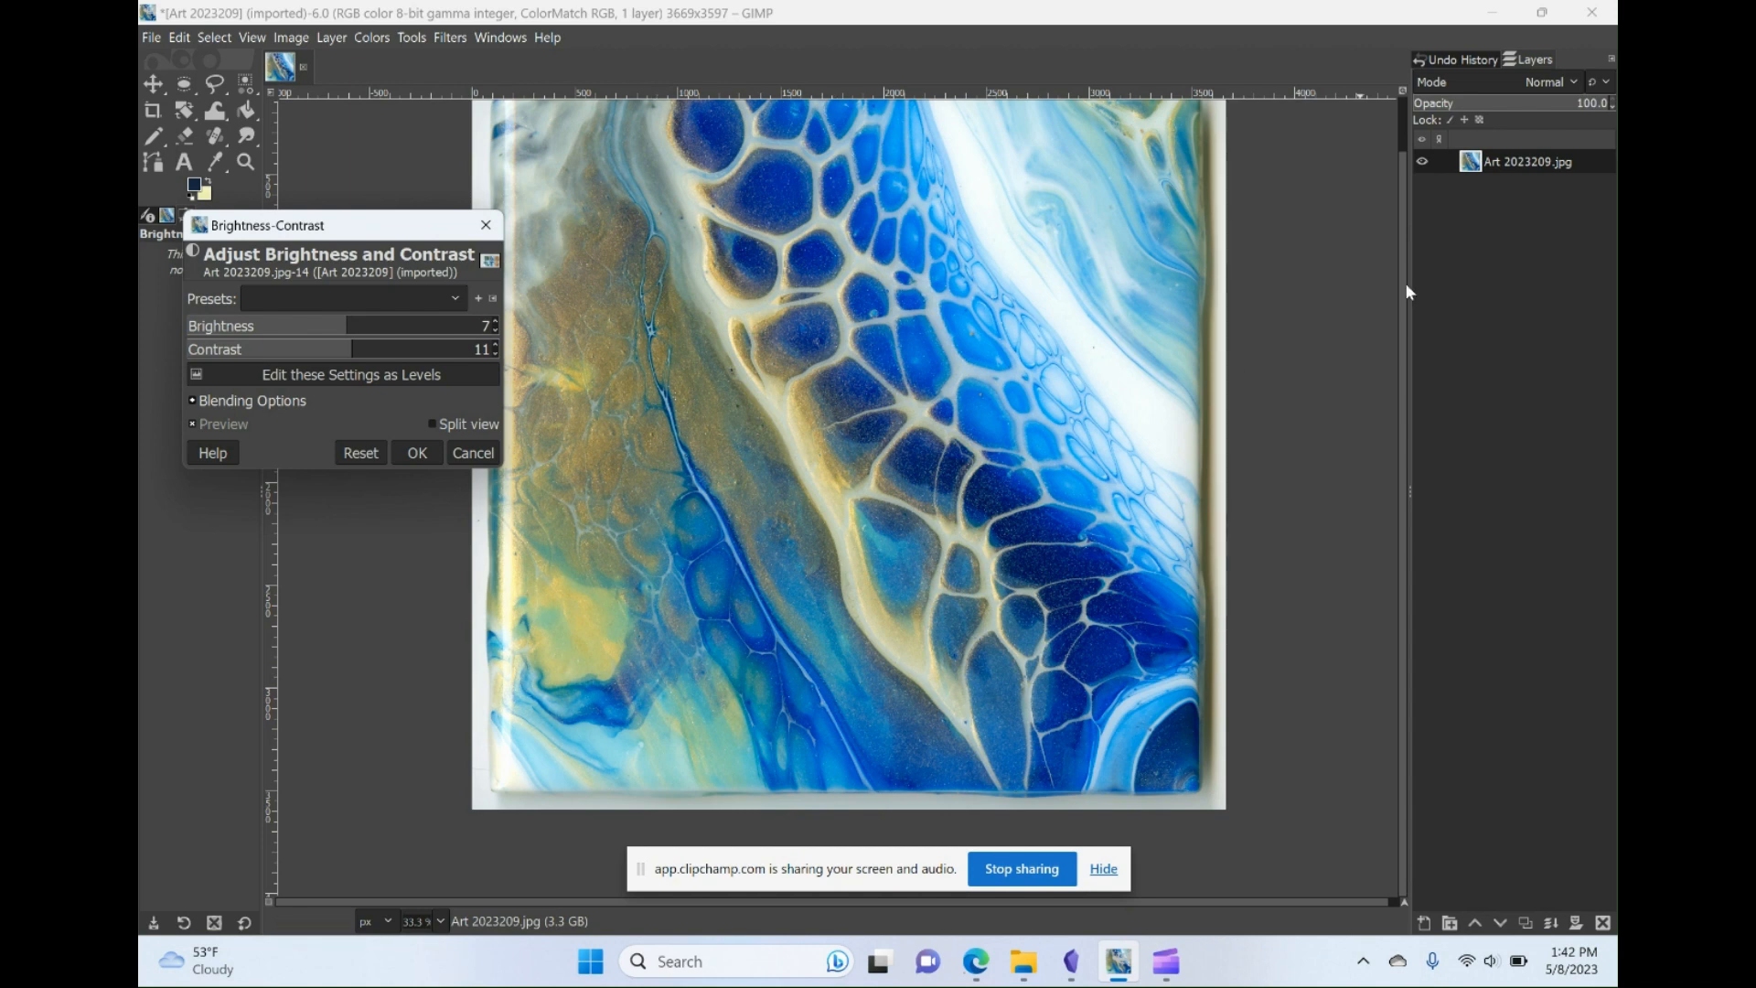
{"action": "left_click_drag", "start_coordinate": [1405, 285], "coordinate": [1410, 251]}
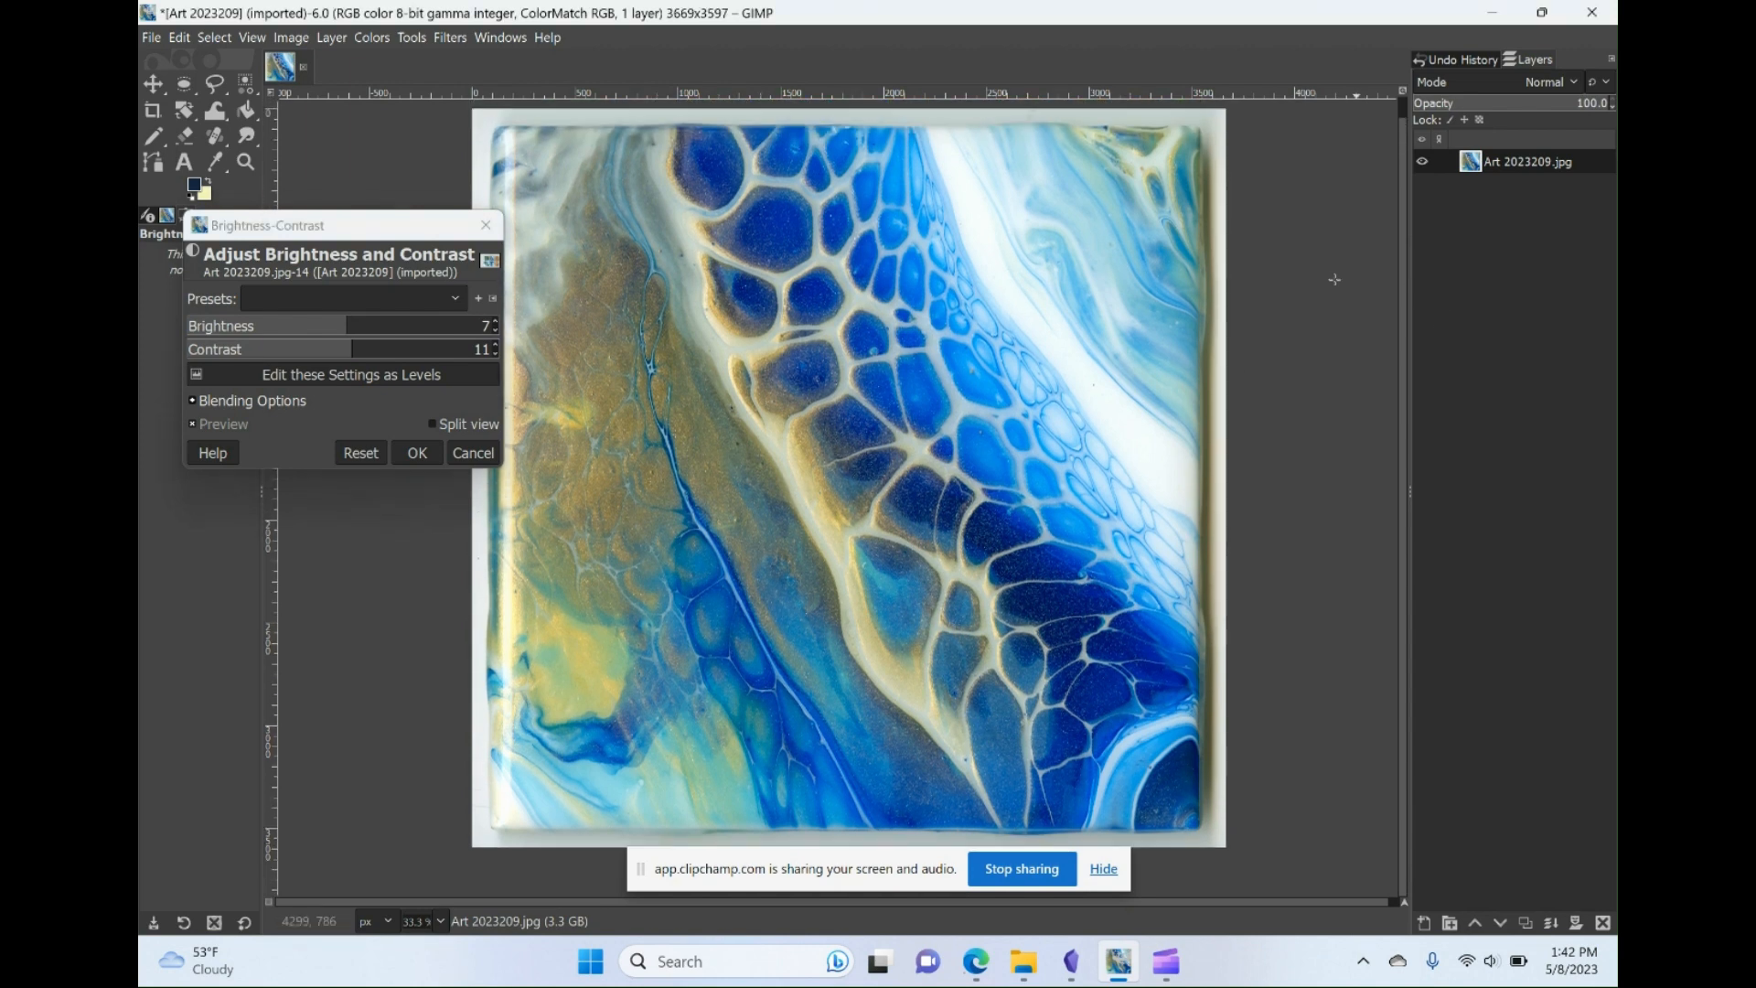
{"action": "left_click", "coordinate": [433, 424]}
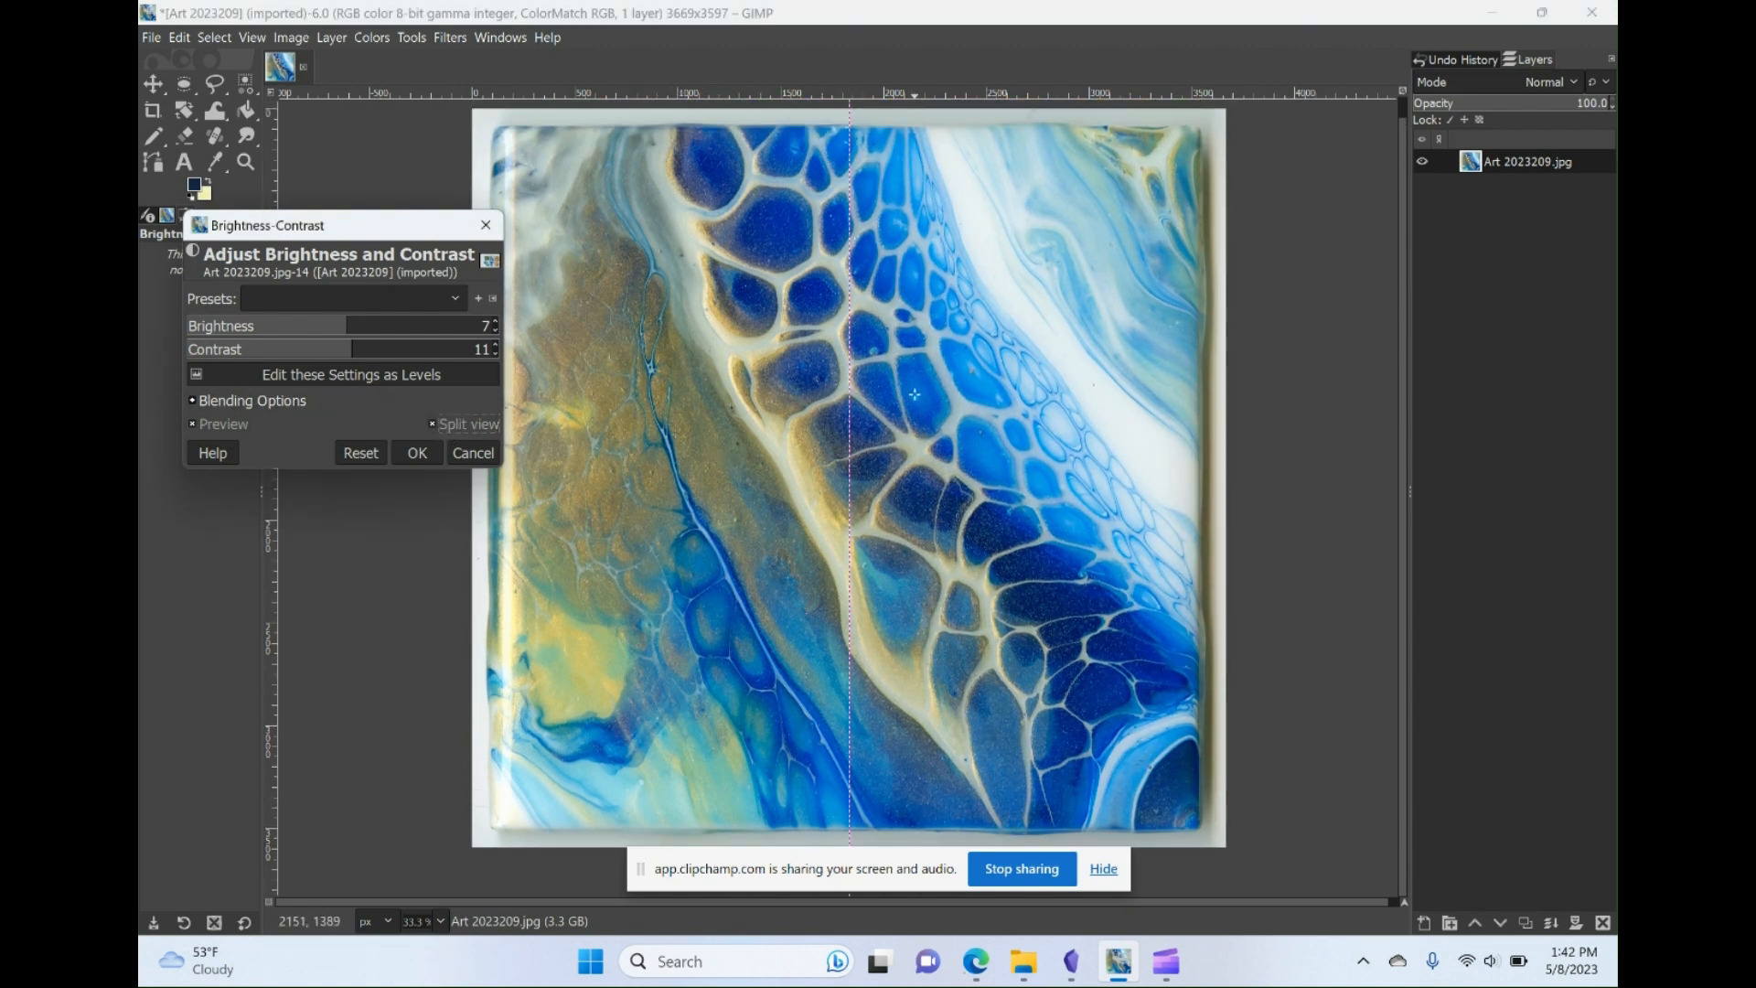
{"action": "left_click_drag", "start_coordinate": [851, 407], "coordinate": [1006, 404]}
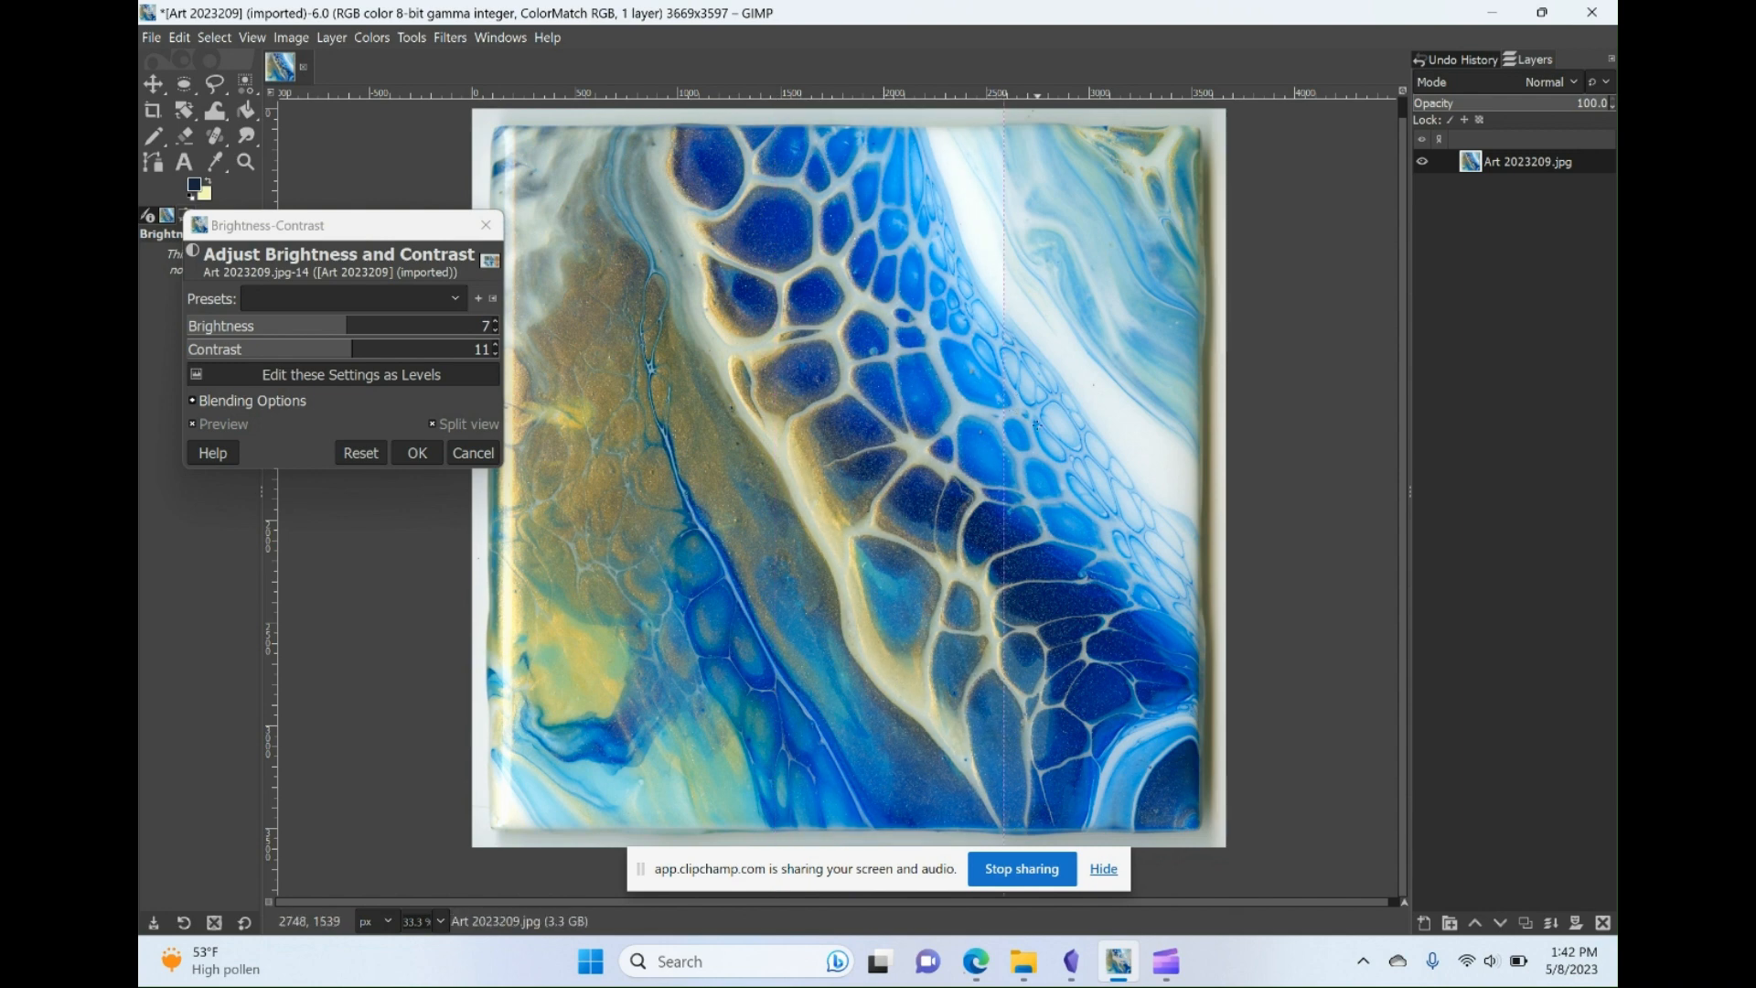
{"action": "left_click_drag", "start_coordinate": [1003, 439], "coordinate": [529, 474]}
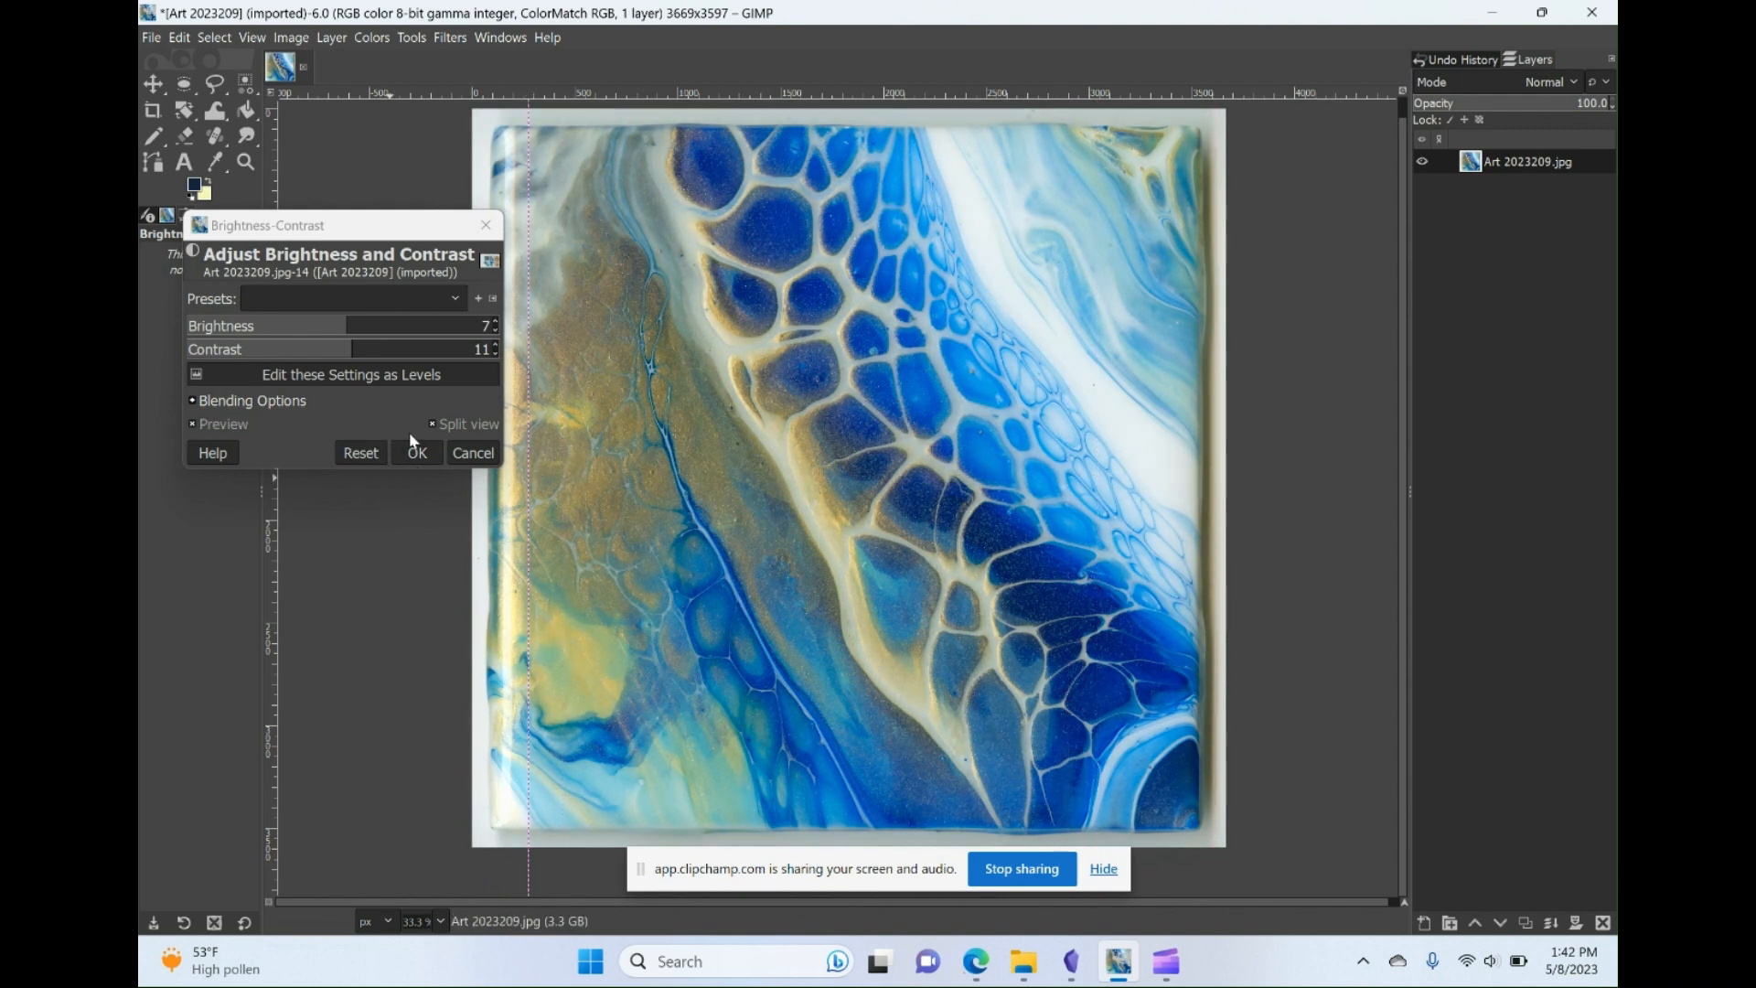
{"action": "left_click", "coordinate": [417, 452]}
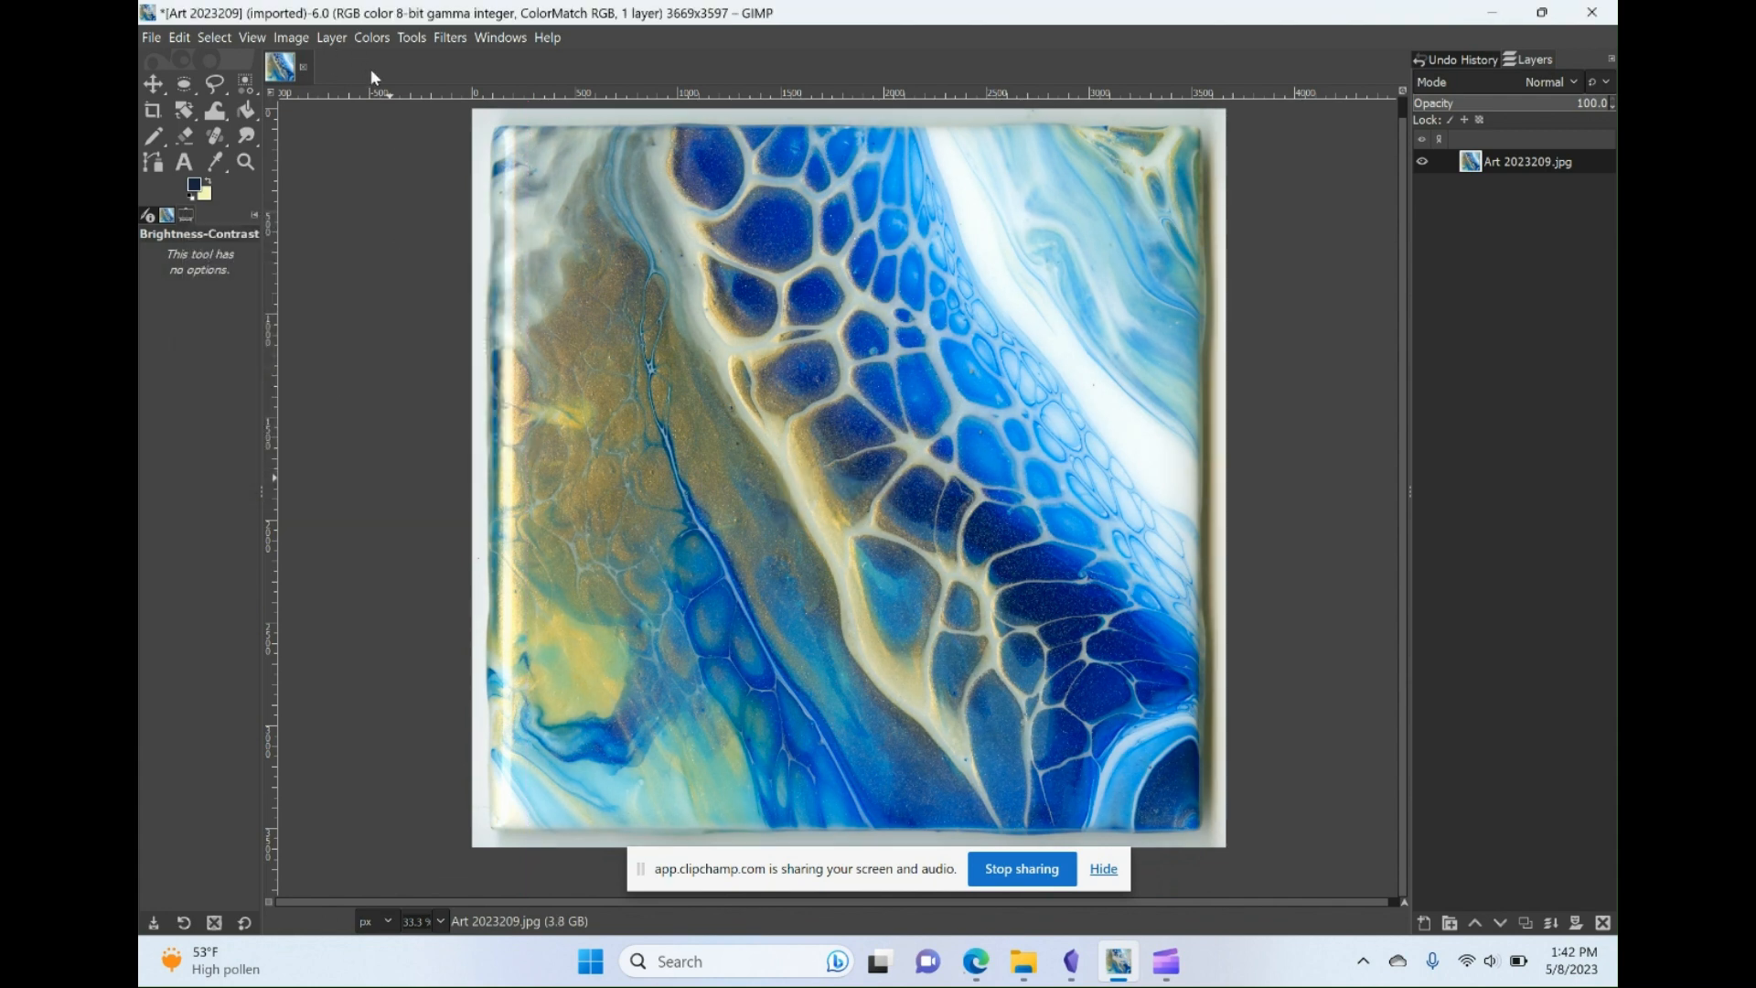
- Start a Hue-Saturation adjustment with master saturation 16.7 and compare it in a split view through the tile's centre
{"action": "left_click", "coordinate": [371, 37]}
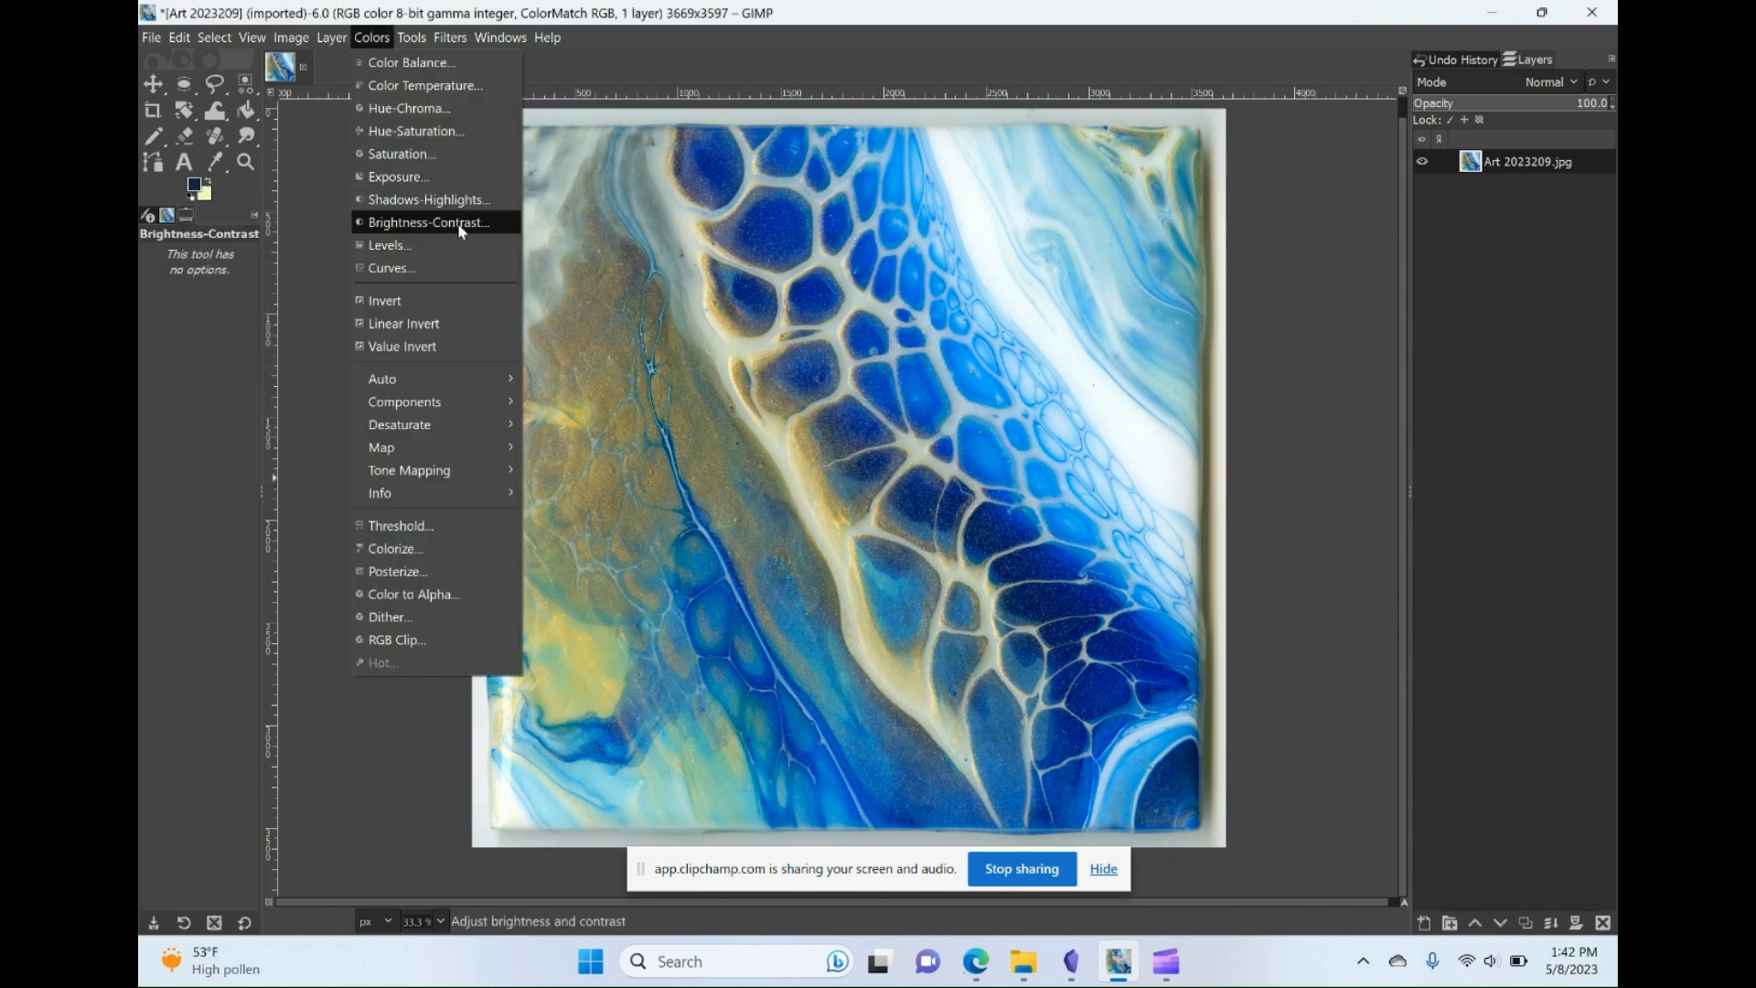
{"action": "left_click", "coordinate": [423, 139]}
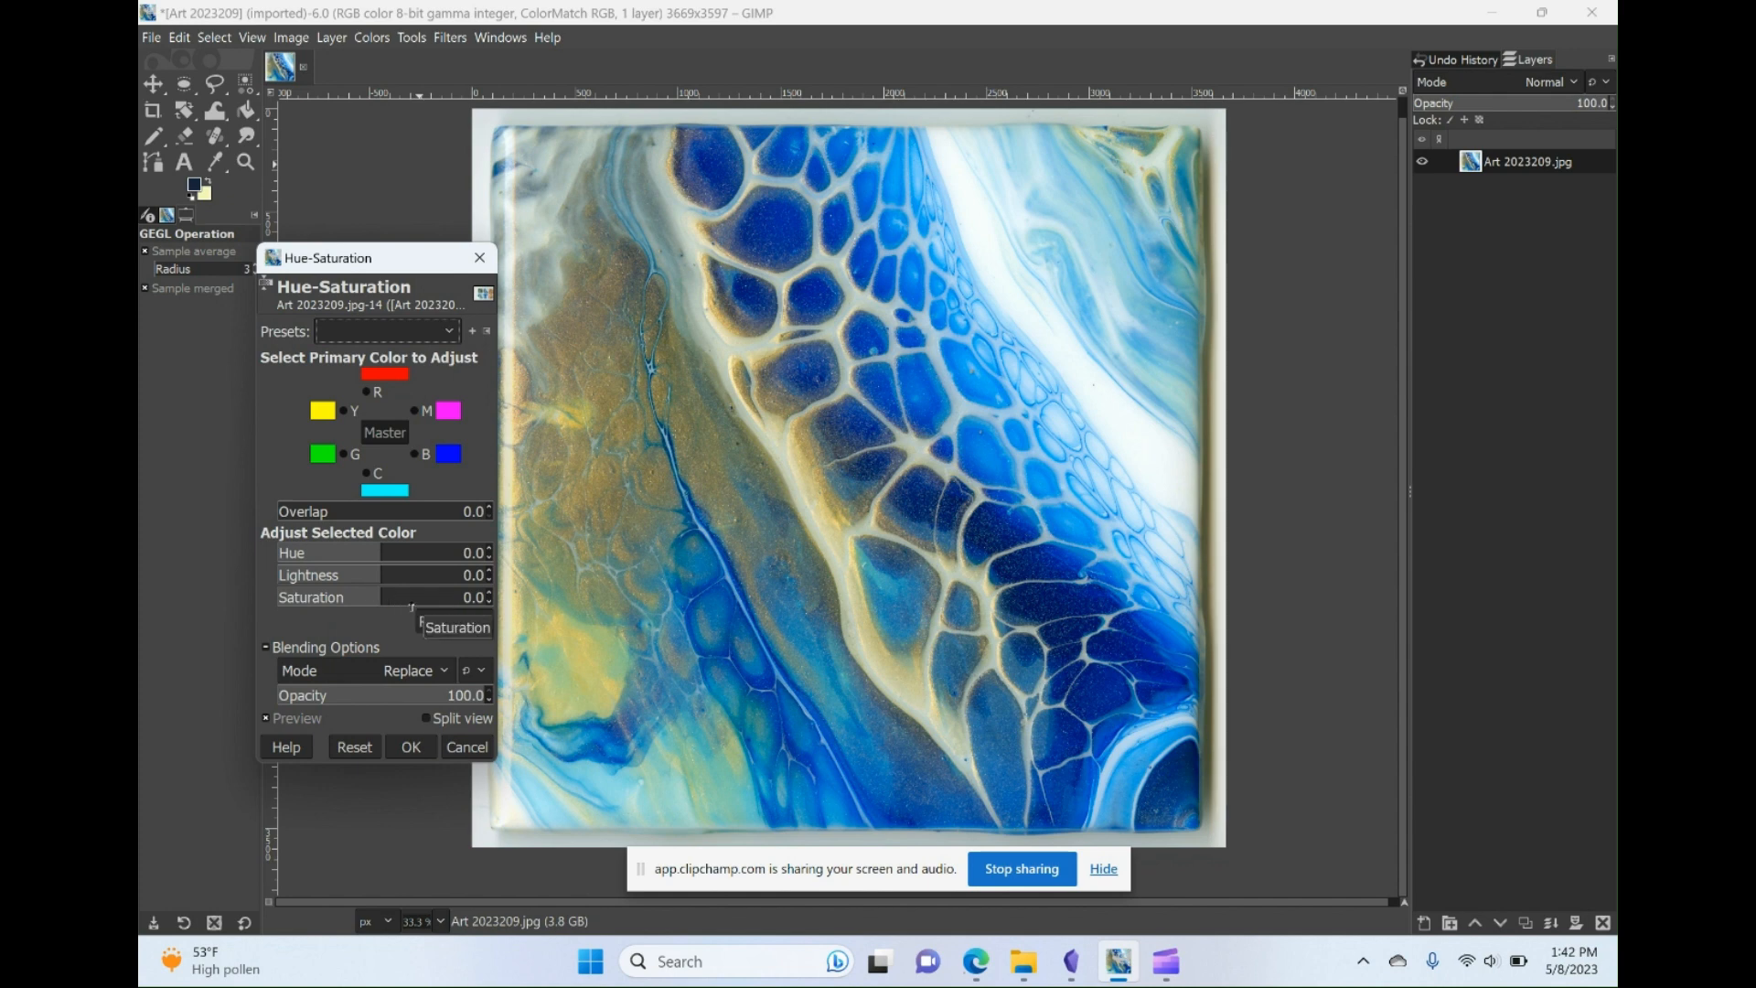
{"action": "left_click", "coordinate": [397, 596]}
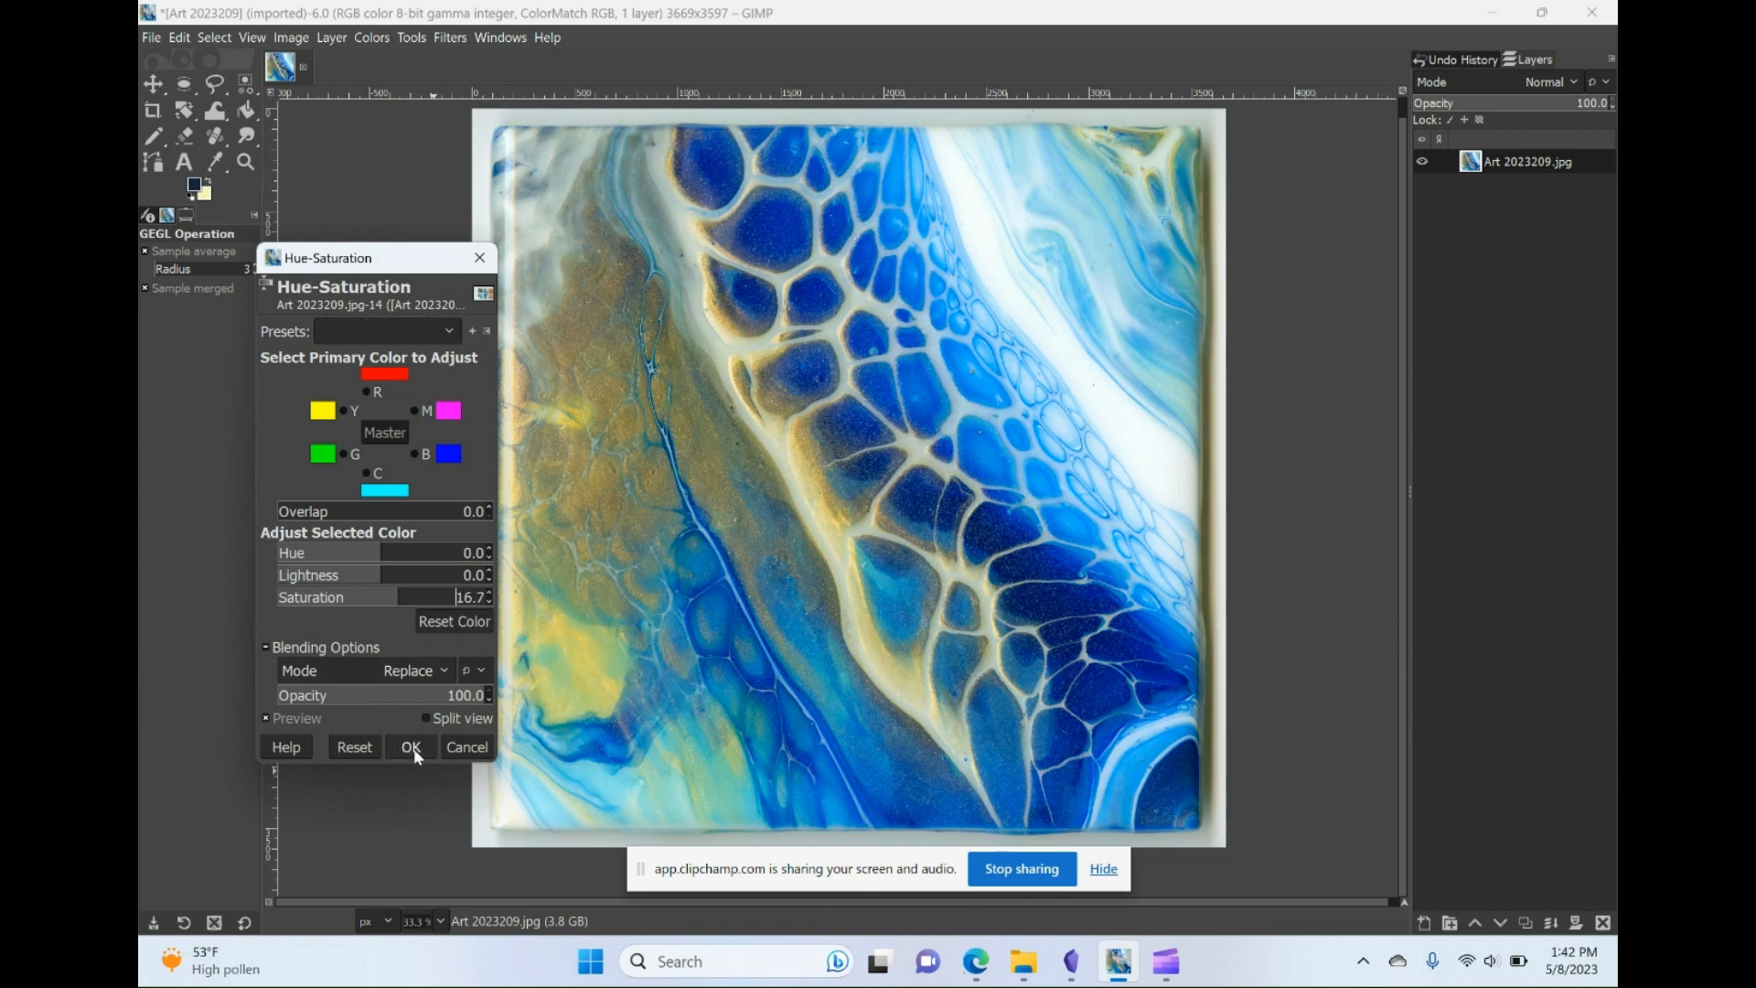
{"action": "left_click", "coordinate": [426, 718]}
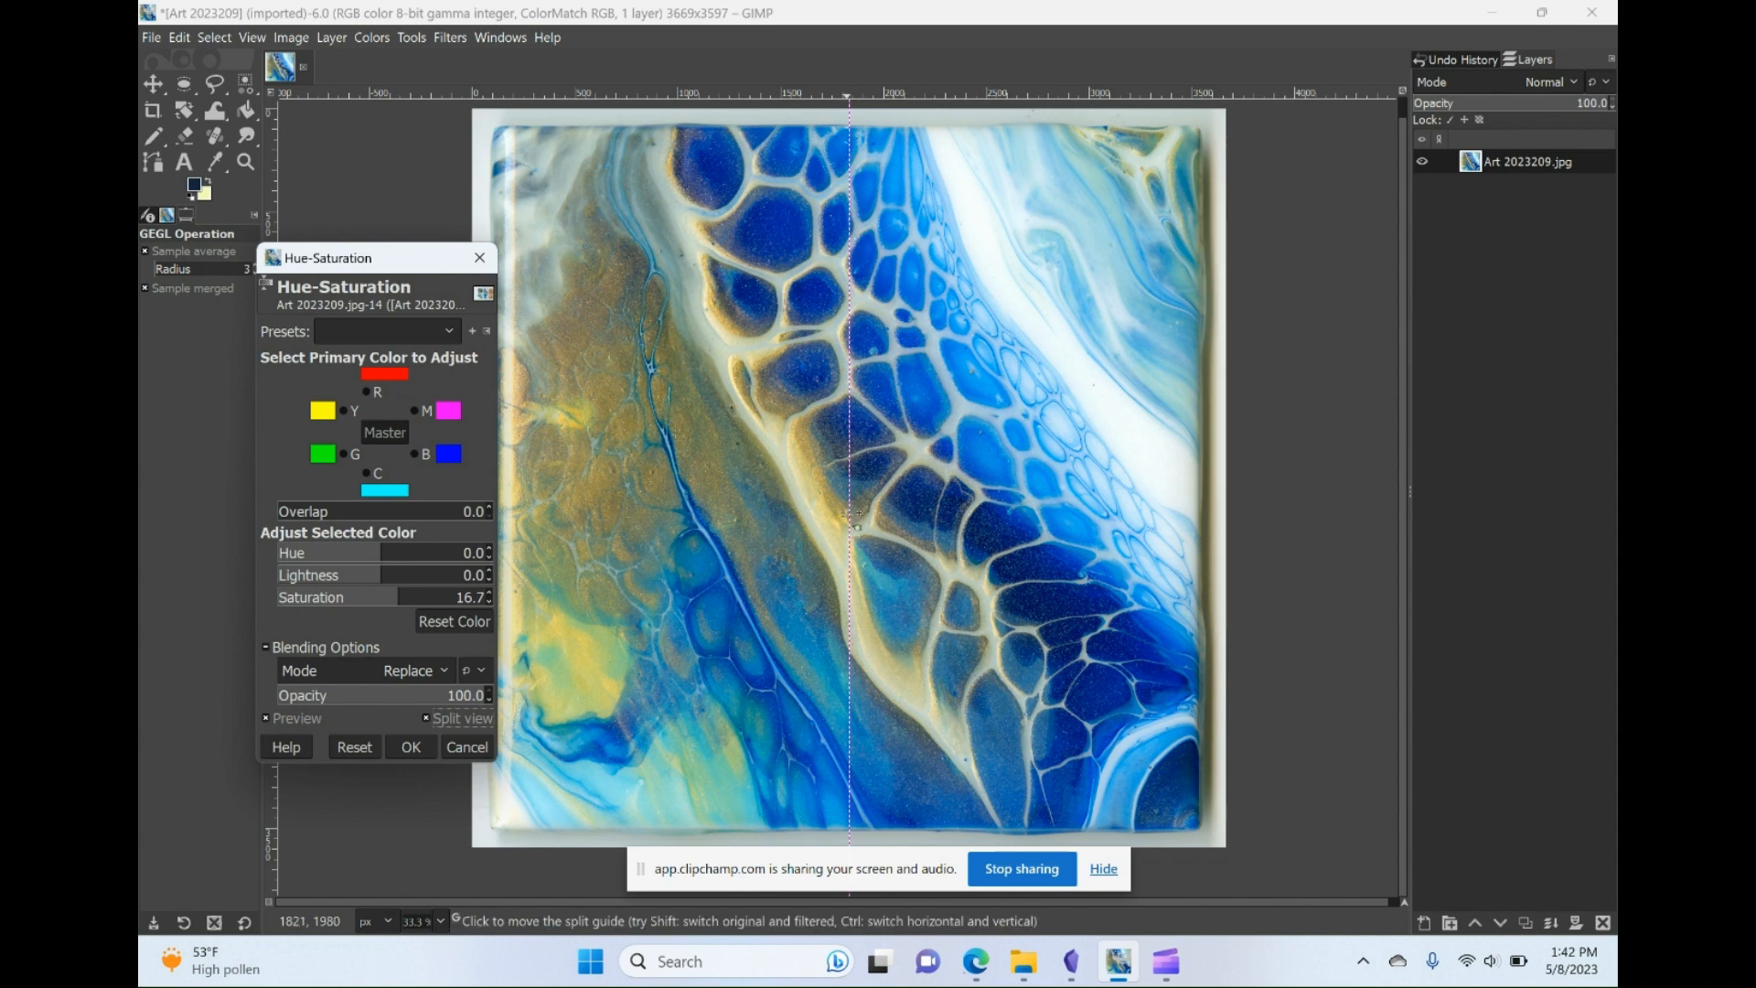
{"action": "left_click_drag", "start_coordinate": [848, 557], "coordinate": [891, 544]}
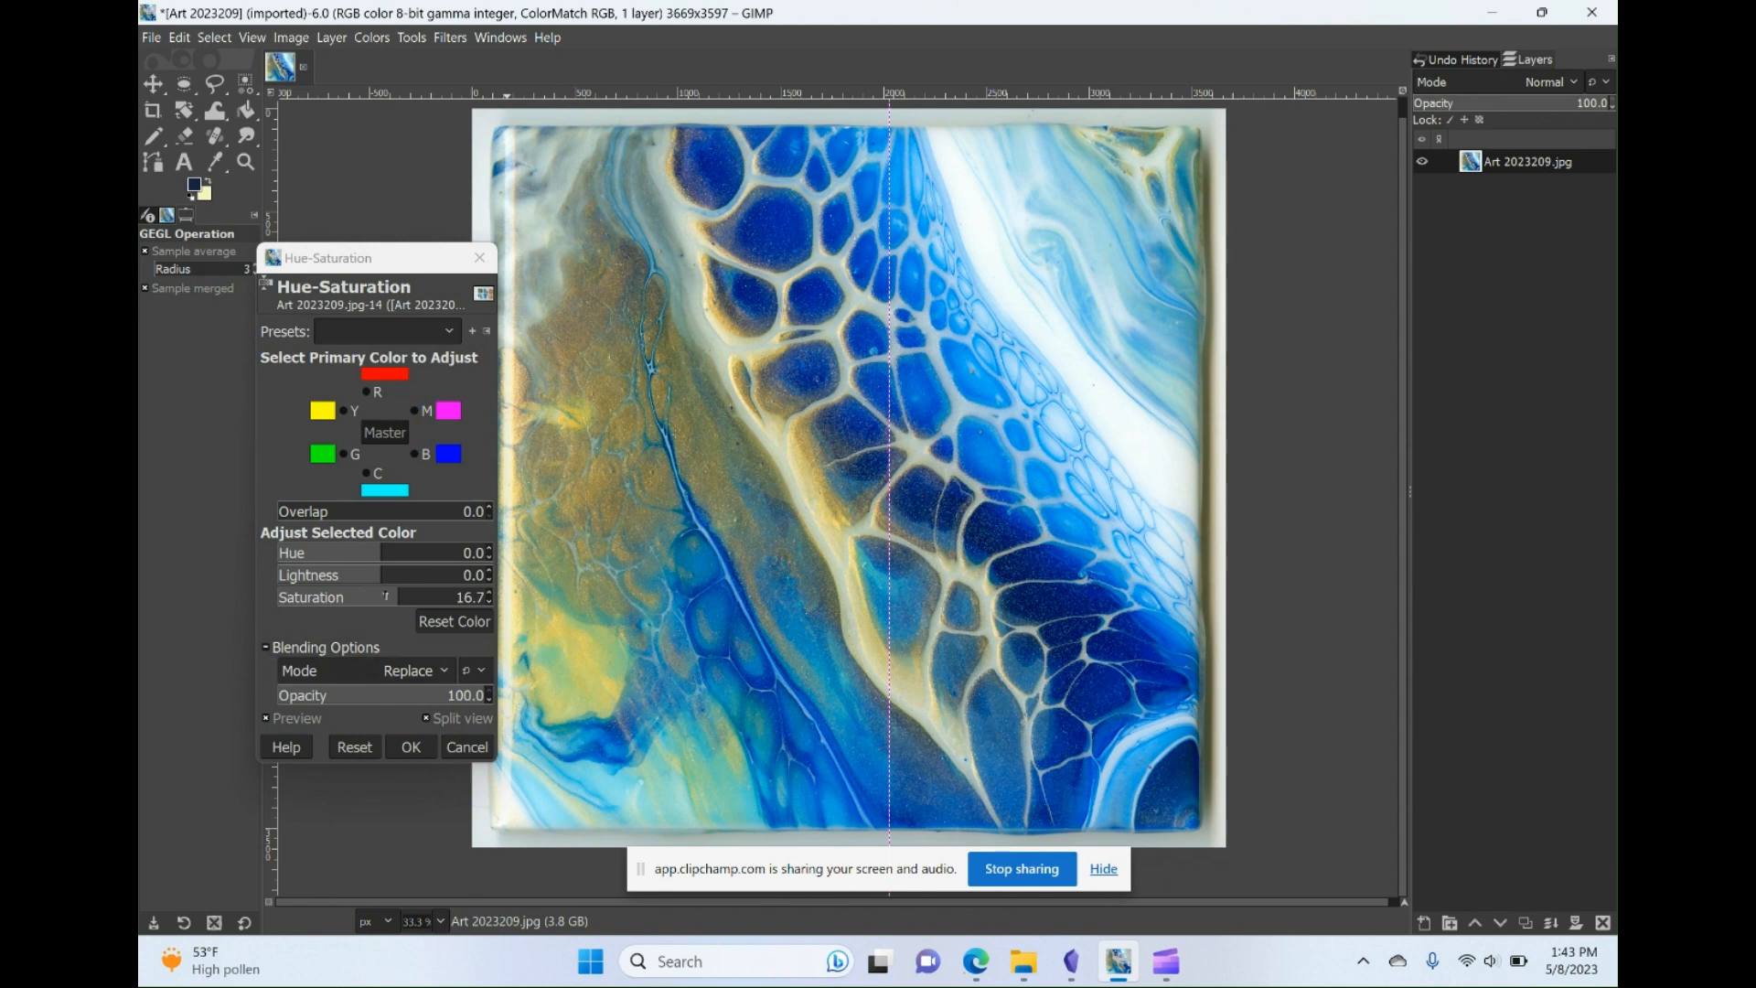
- Try different master lightness values down to -25.0 and compare the darkened tile across the split-view divider
{"action": "left_click", "coordinate": [390, 574]}
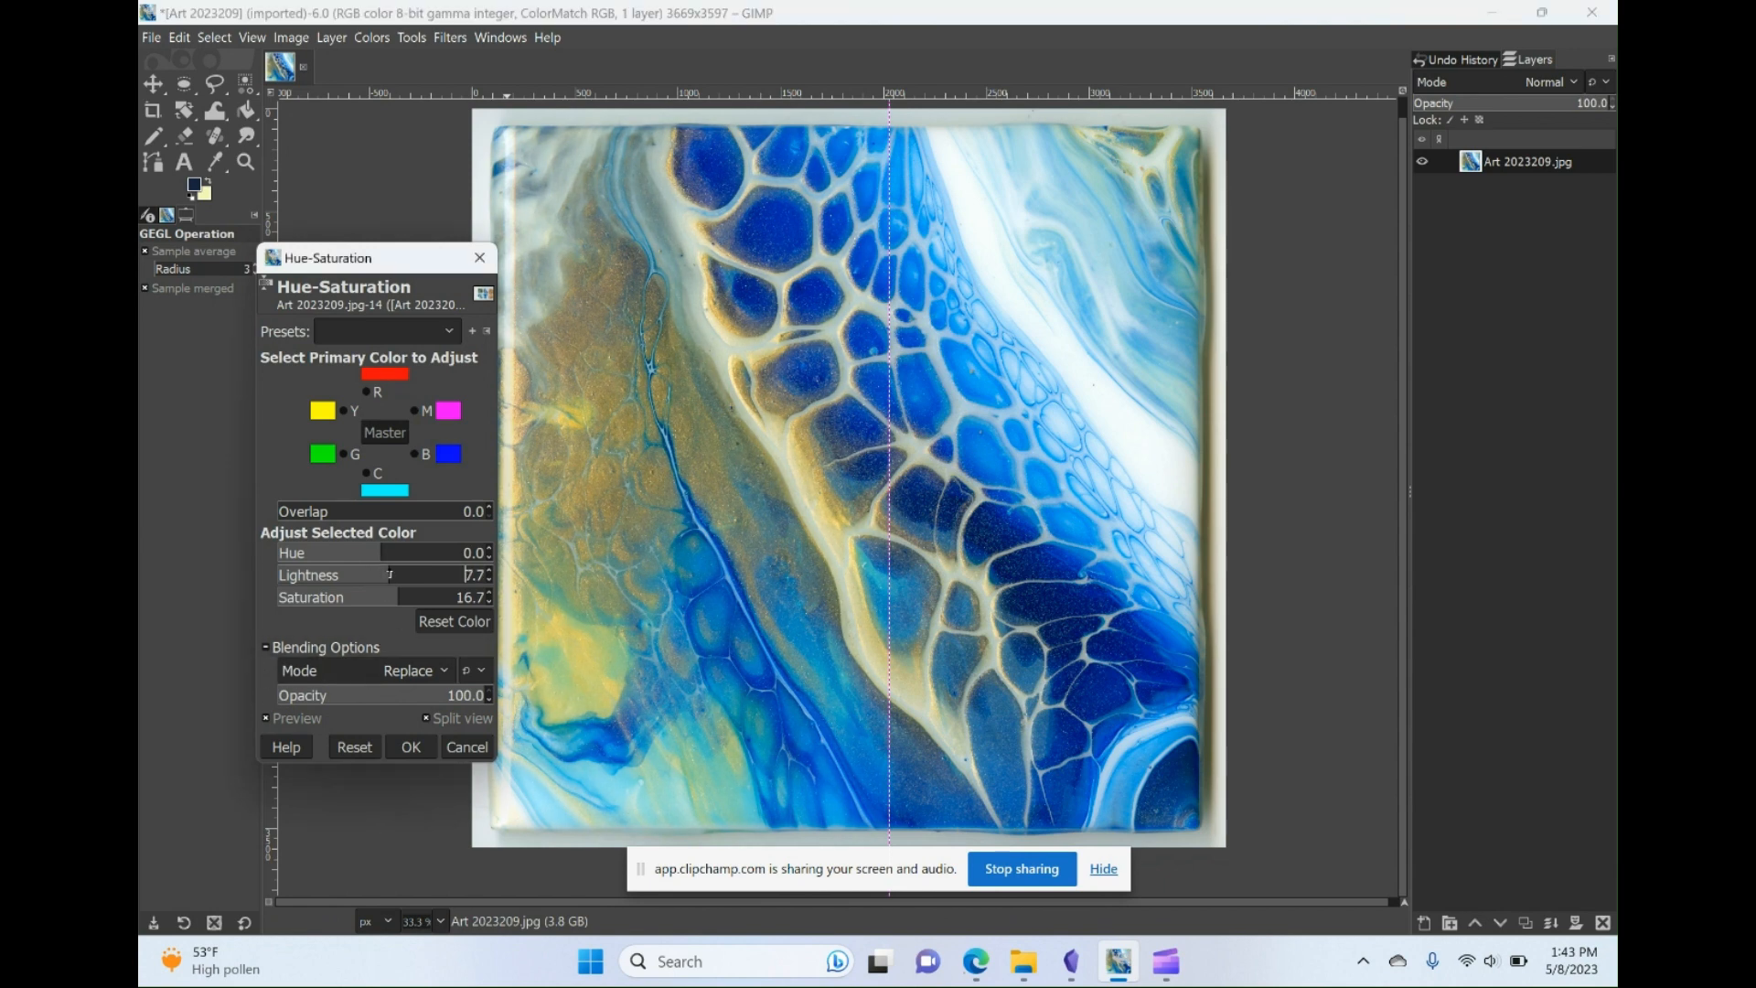
{"action": "left_click", "coordinate": [370, 573]}
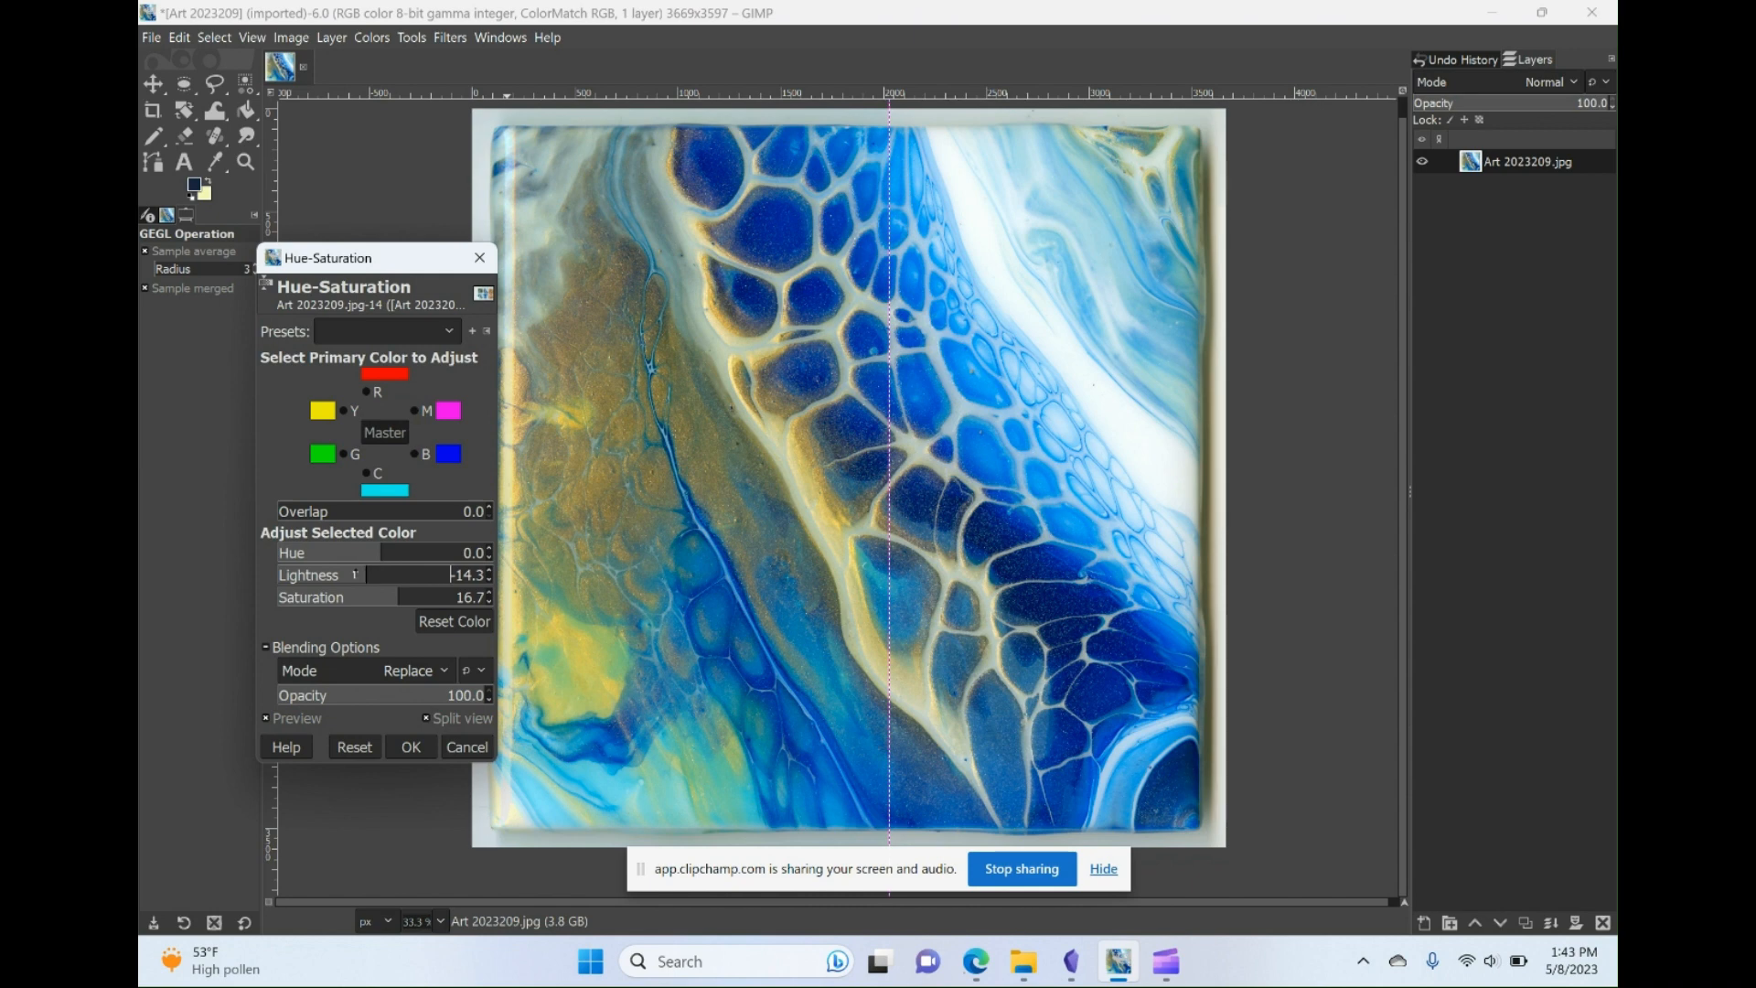
{"action": "left_click", "coordinate": [355, 574]}
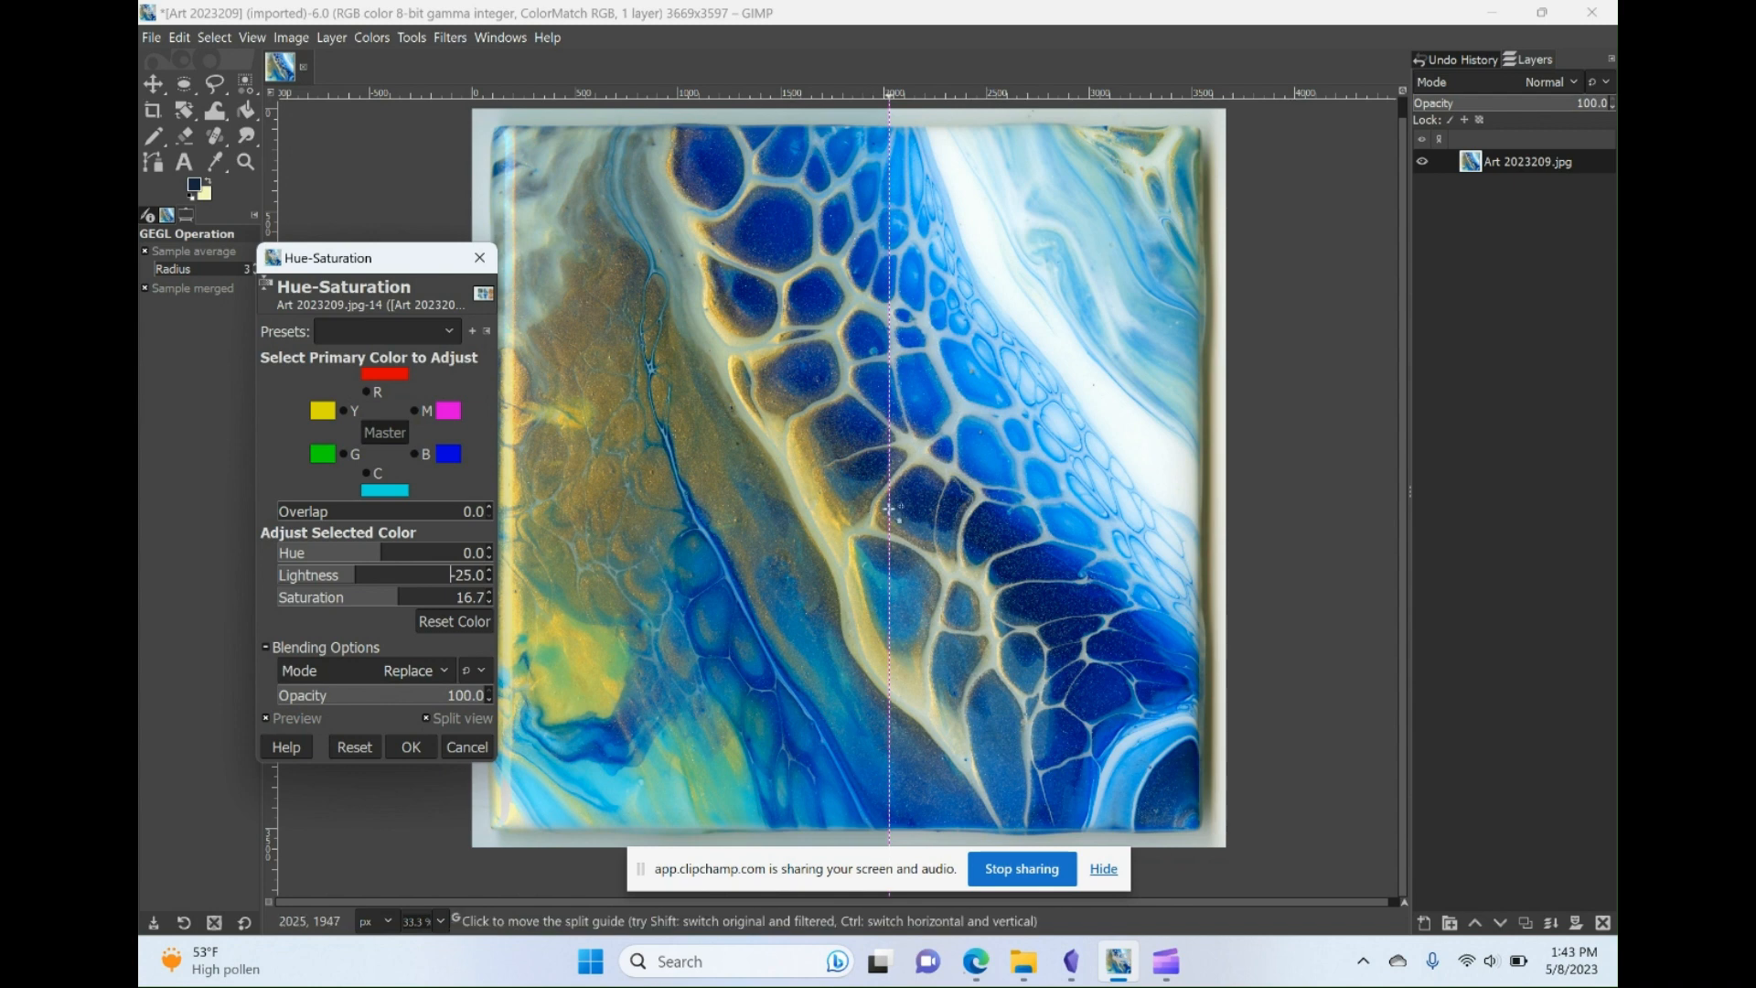
{"action": "left_click_drag", "start_coordinate": [887, 509], "coordinate": [771, 517]}
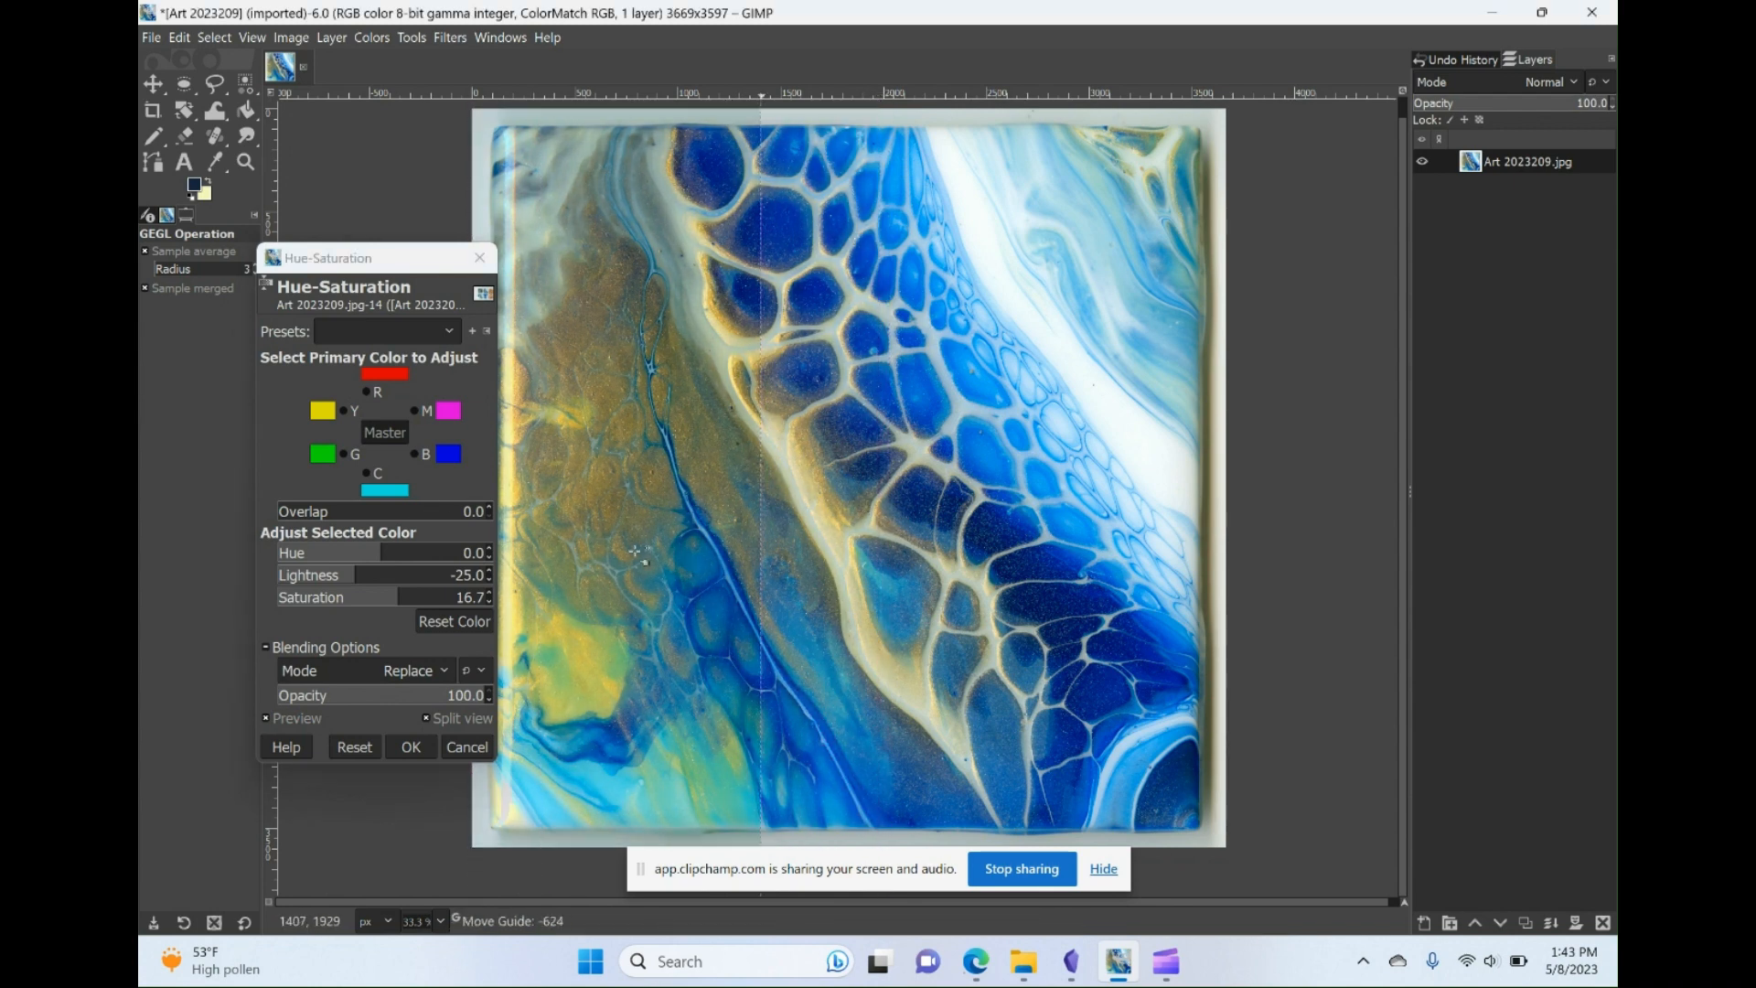
- Lower the master saturation to 8.3, make the negative lightness milder, compare across the tile, and apply the Hue-Saturation adjustment
{"action": "left_click", "coordinate": [389, 596]}
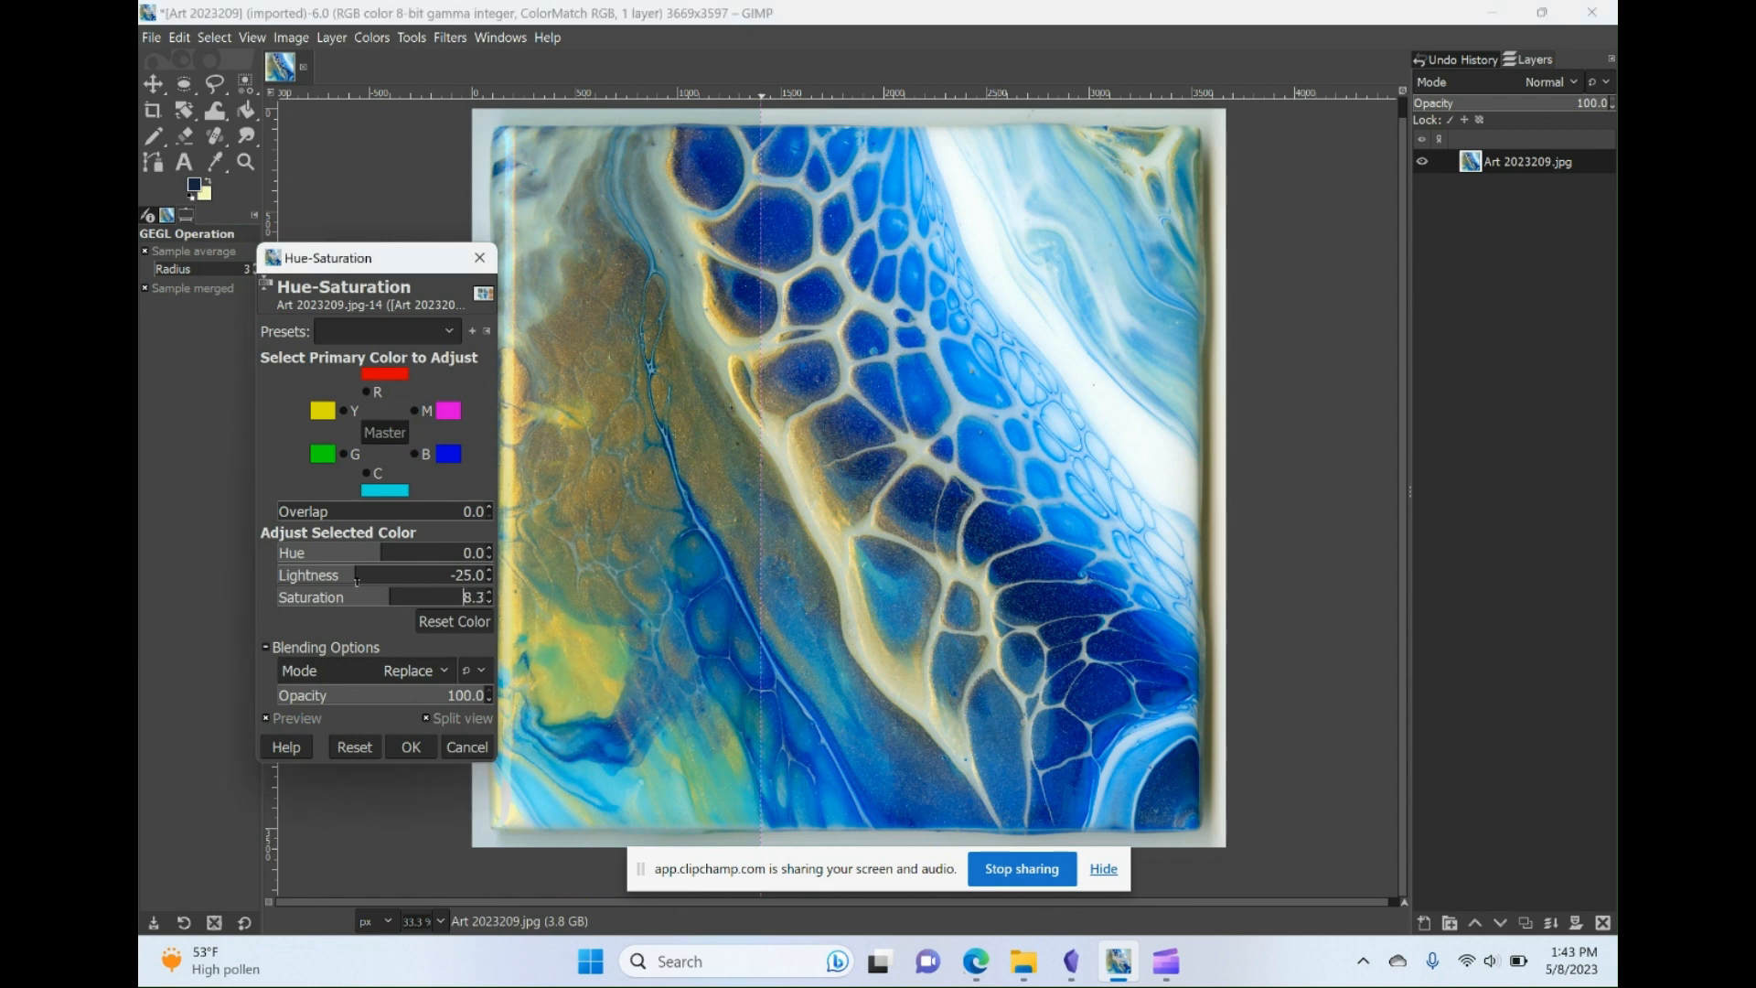
{"action": "left_click", "coordinate": [370, 574]}
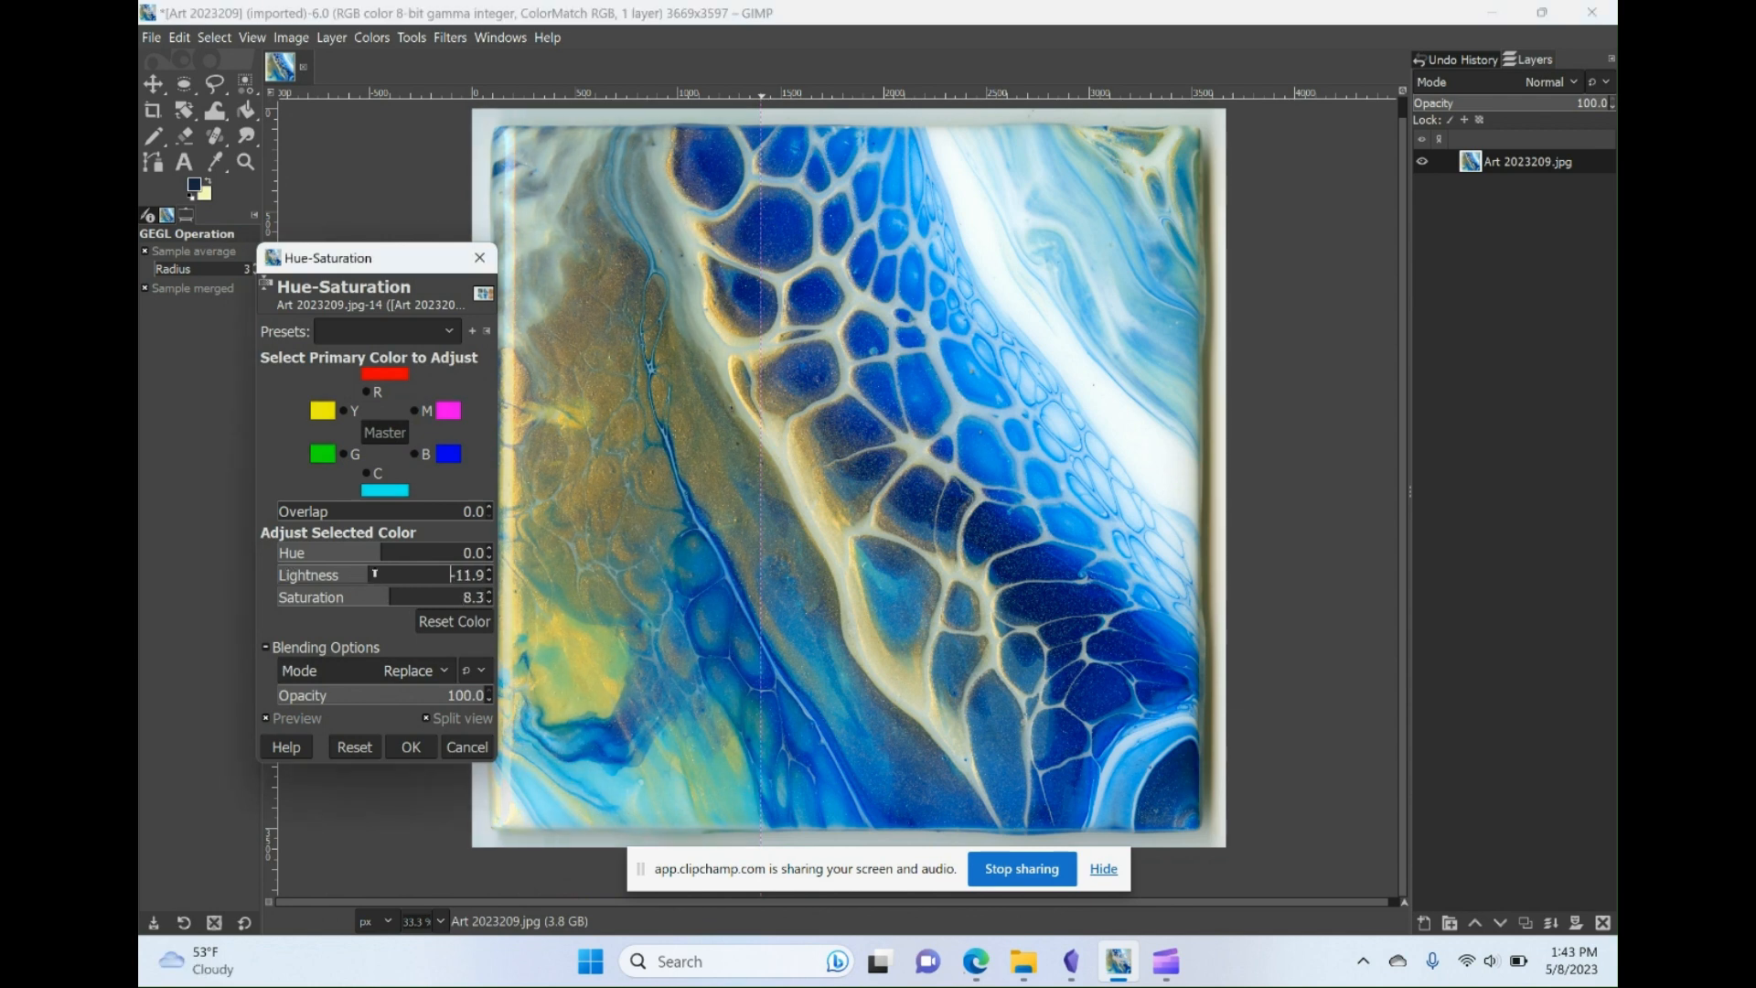
{"action": "left_click", "coordinate": [376, 574]}
{"action": "left_click_drag", "start_coordinate": [760, 541], "coordinate": [1147, 489]}
{"action": "left_click", "coordinate": [418, 748]}
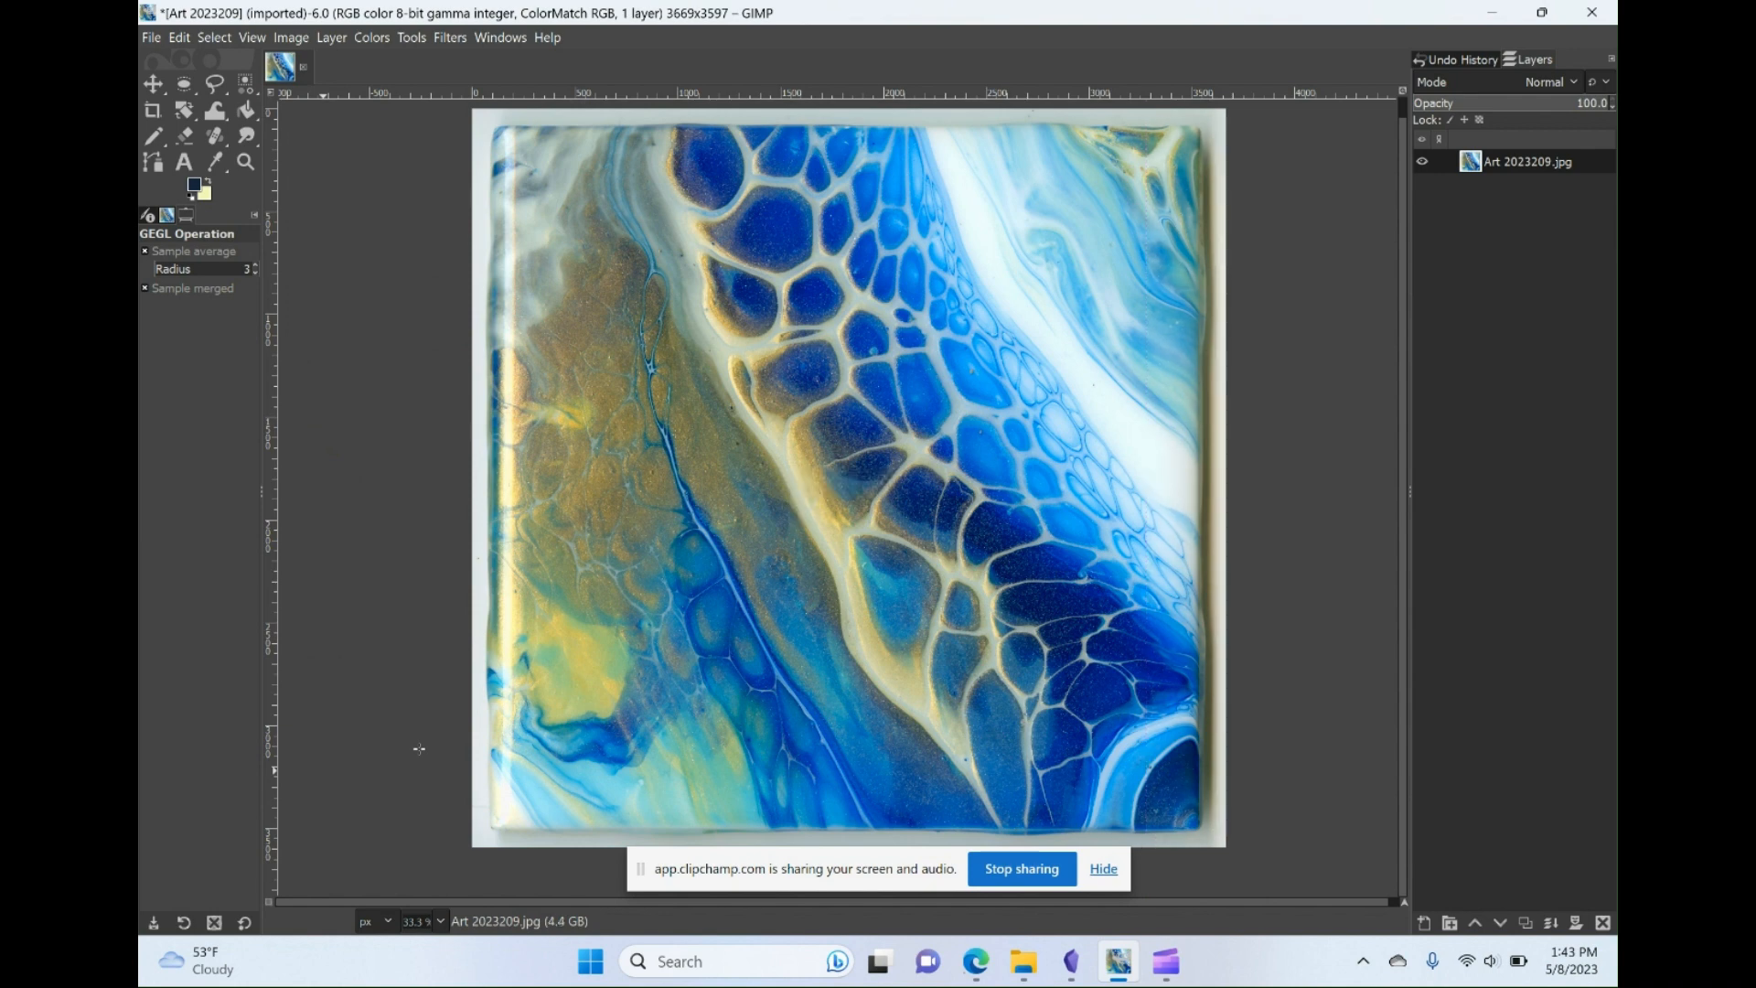
- Try Color Balance on the midtones with Cyan-Red 3.9 and Yellow-Blue at -84.4 and 70.9, and discard the adjustment
{"action": "left_click", "coordinate": [376, 40]}
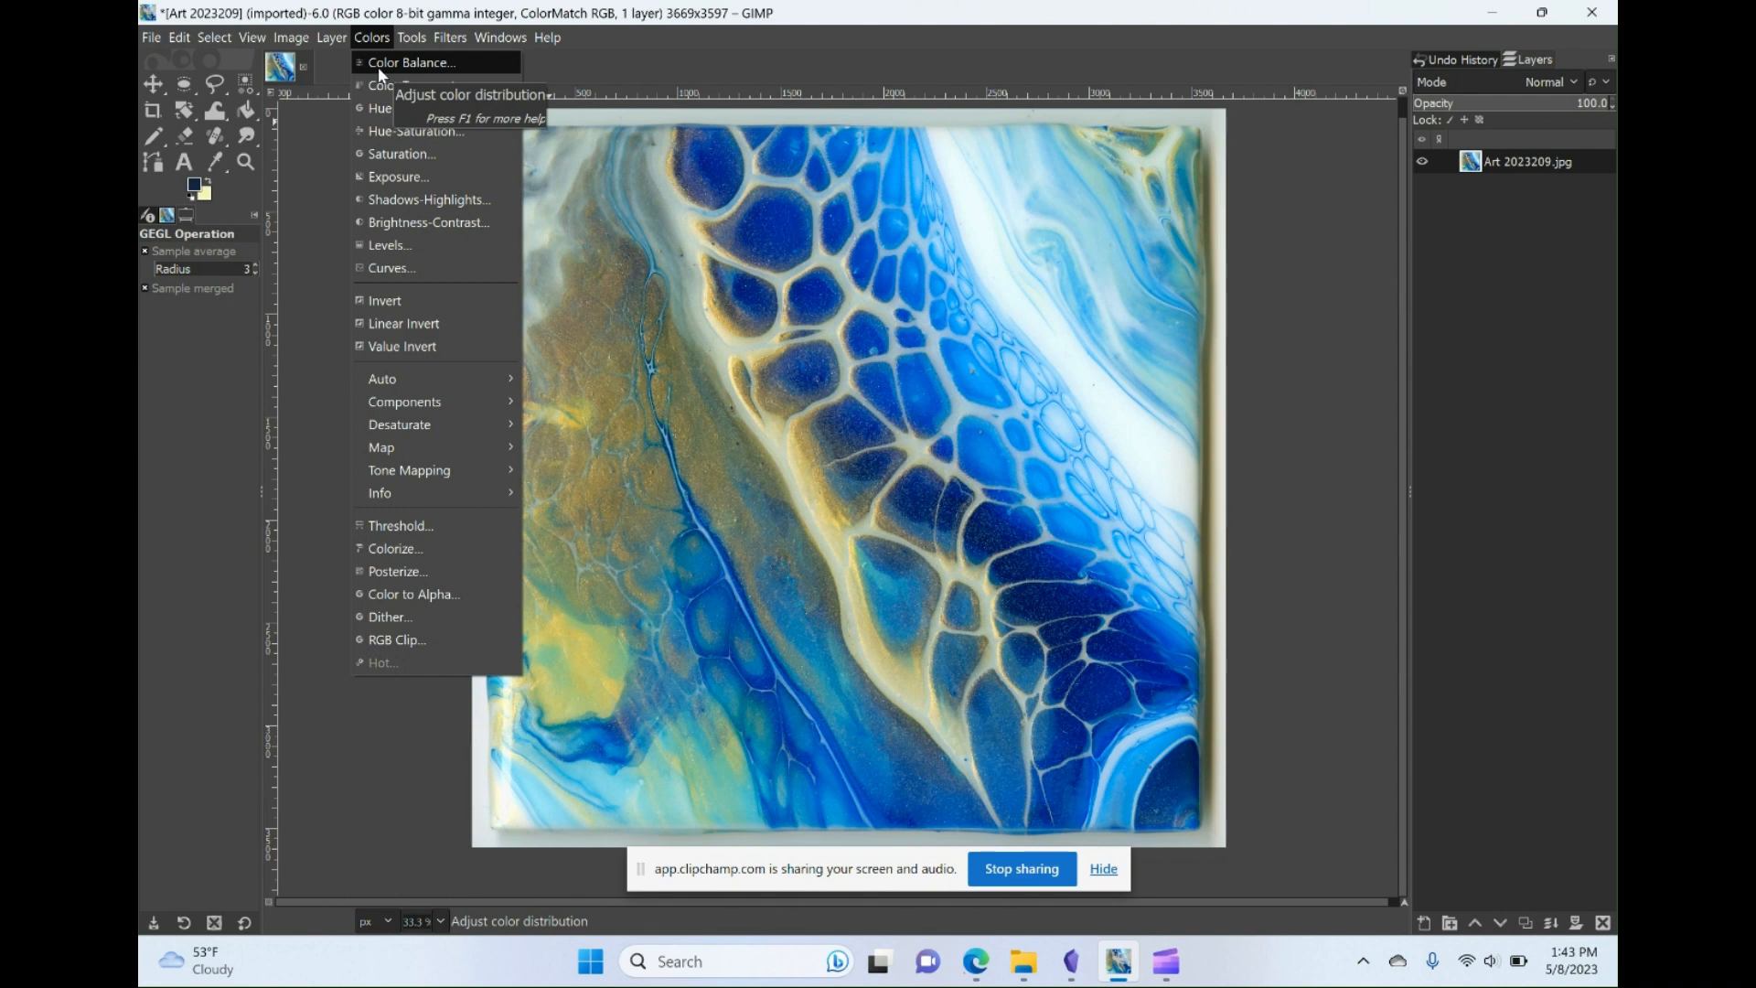
{"action": "left_click", "coordinate": [426, 64]}
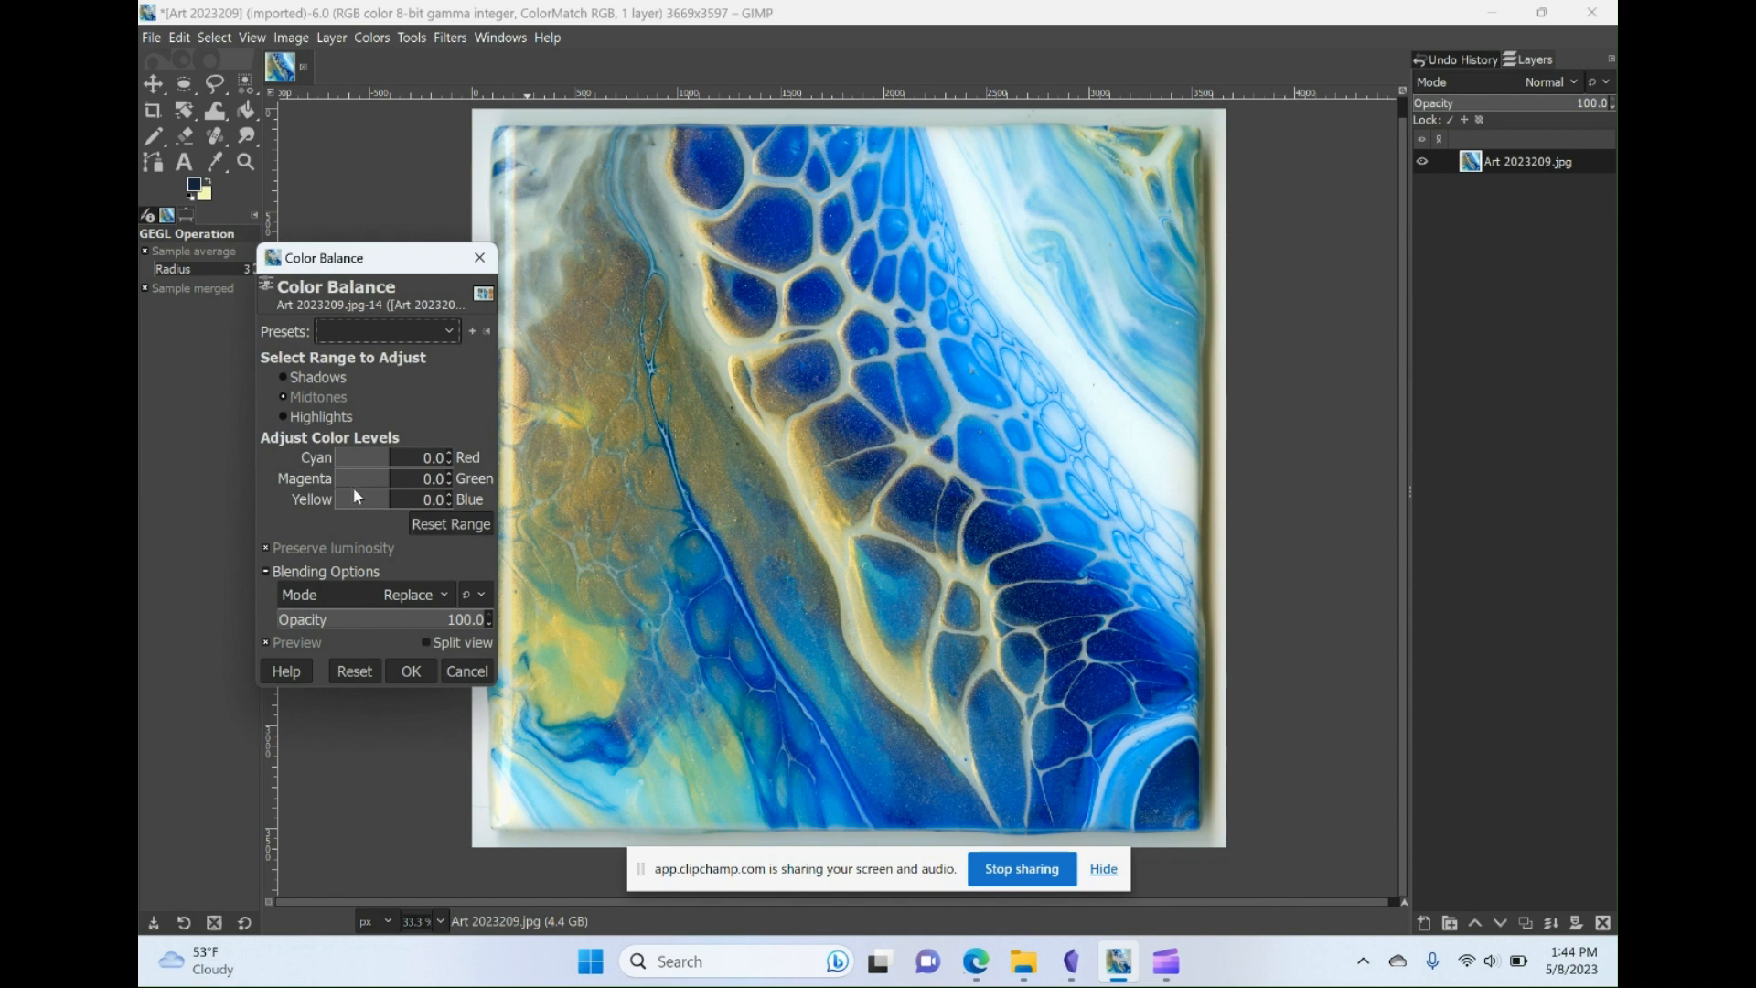
{"action": "left_click", "coordinate": [387, 458]}
{"action": "left_click", "coordinate": [391, 456]}
{"action": "left_click", "coordinate": [345, 499]}
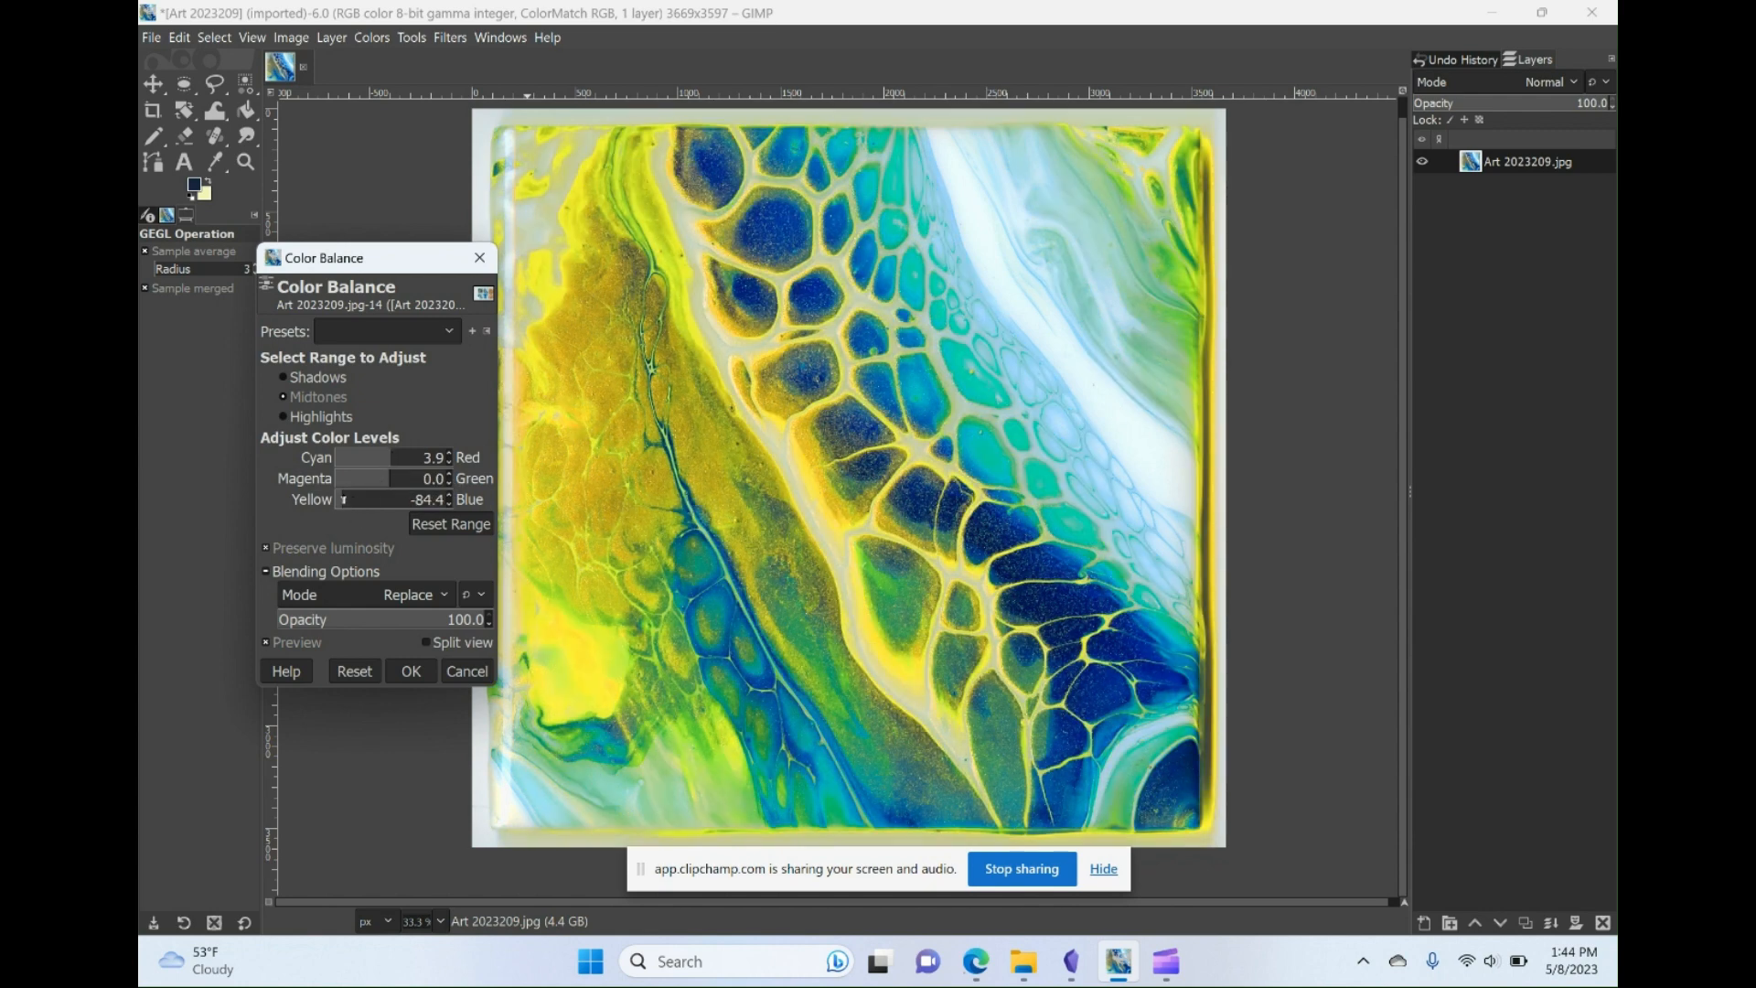
{"action": "left_click", "coordinate": [427, 499]}
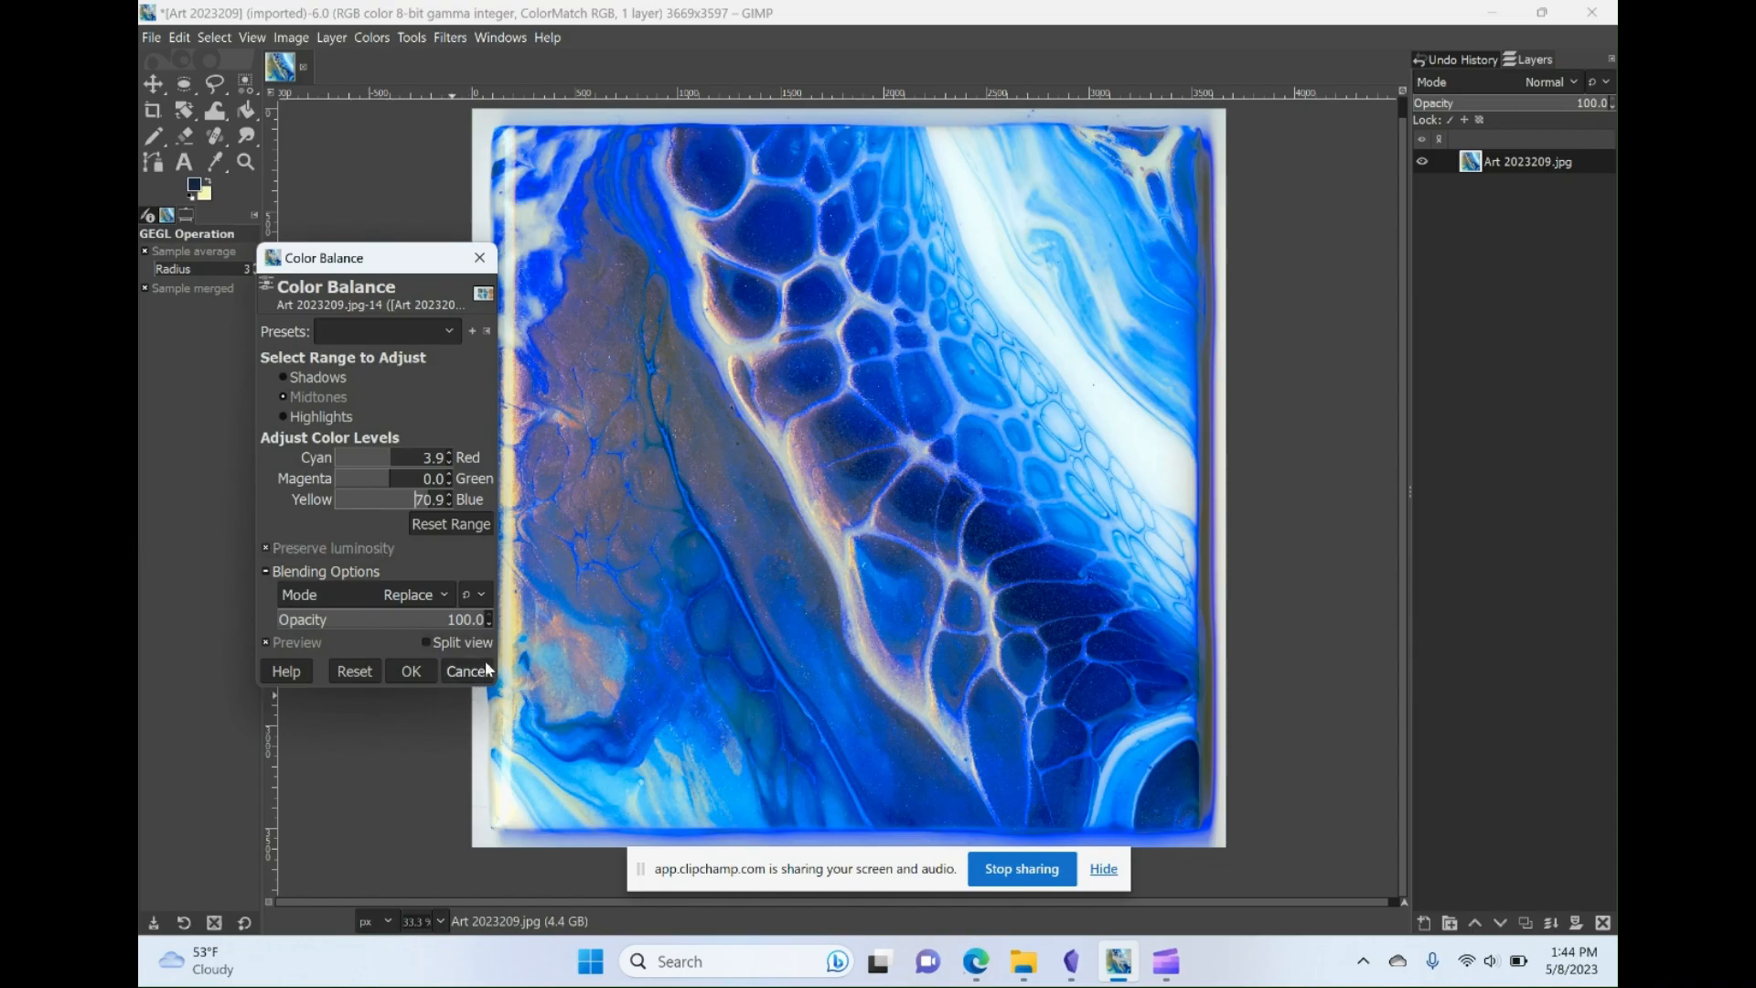
{"action": "left_click", "coordinate": [467, 672]}
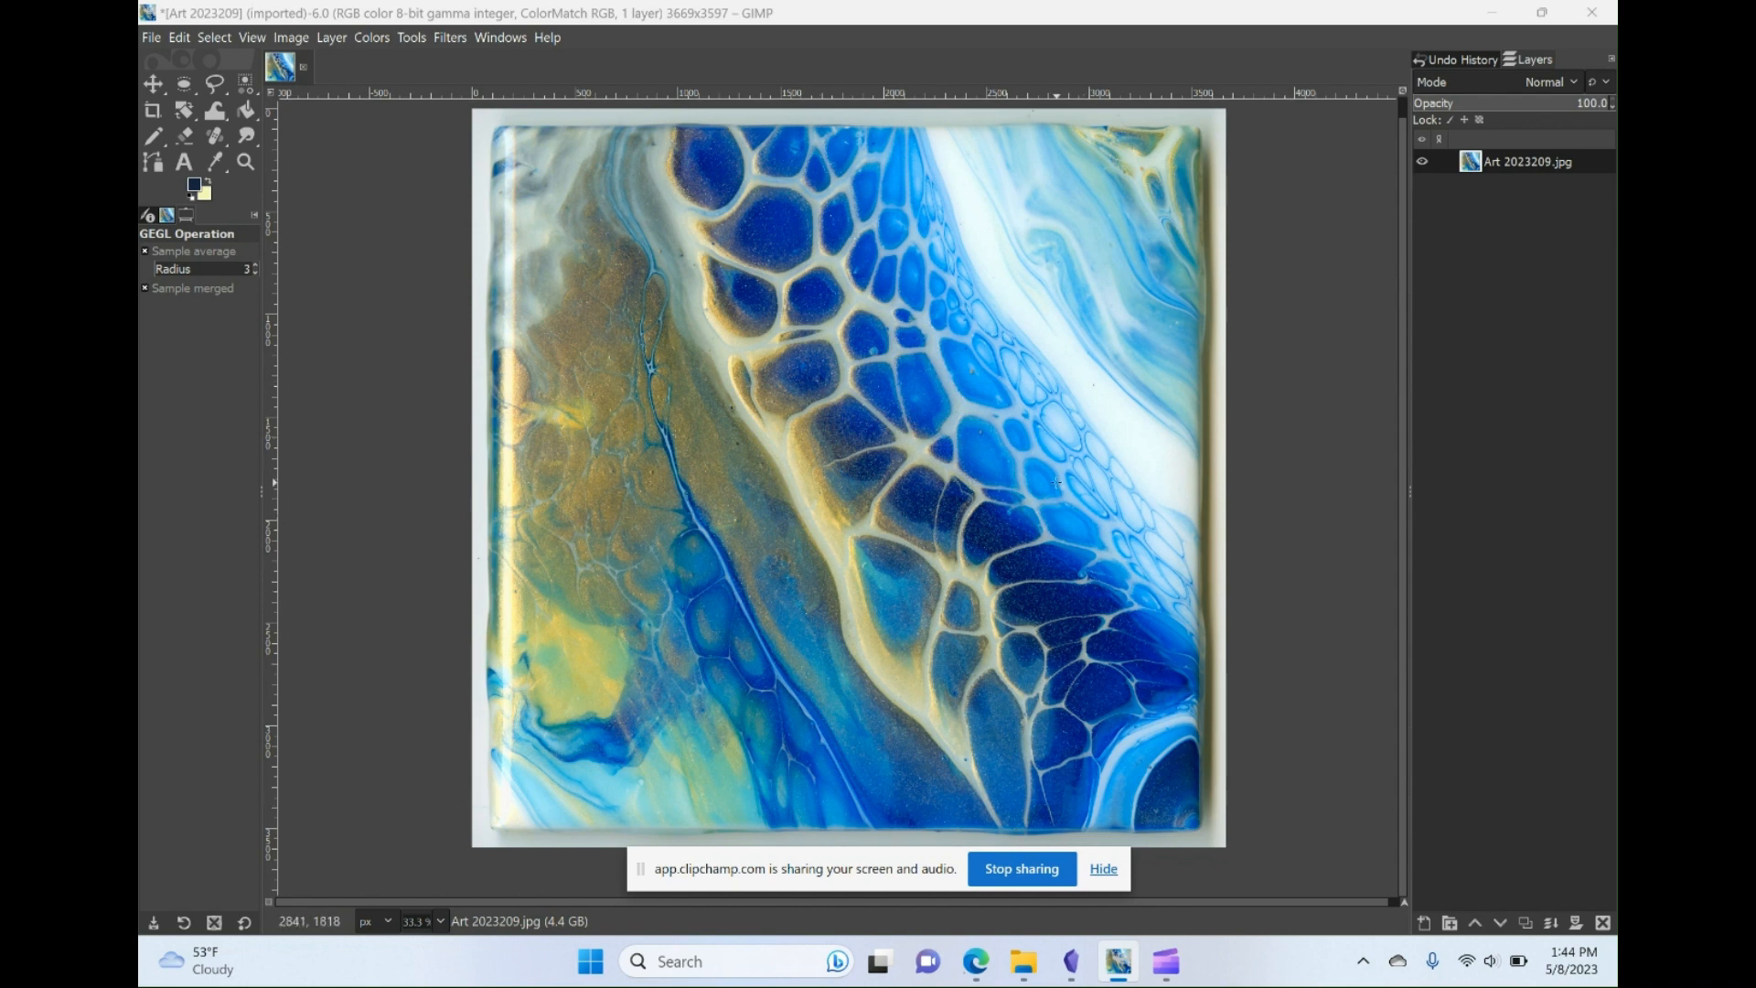
- Draw a rectangular selection of about 3444 × 3426 px around the tile, leaving out the pale scanner border
{"action": "left_click", "coordinate": [178, 87]}
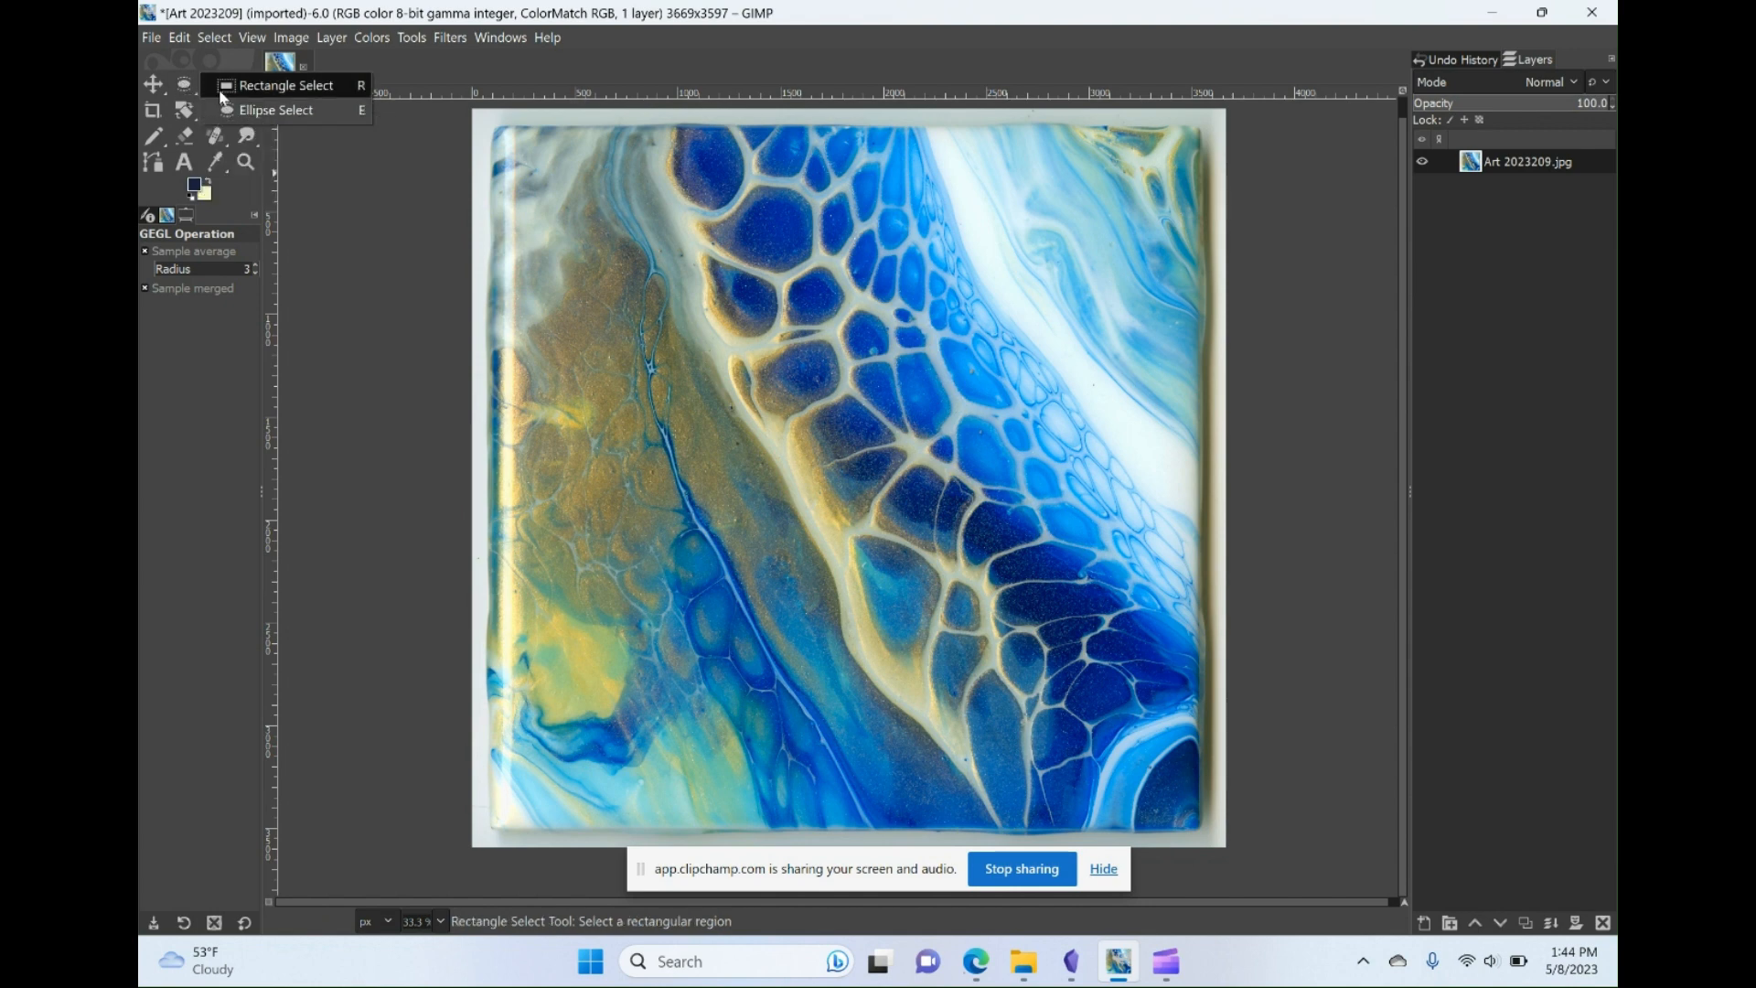
{"action": "left_click", "coordinate": [276, 88]}
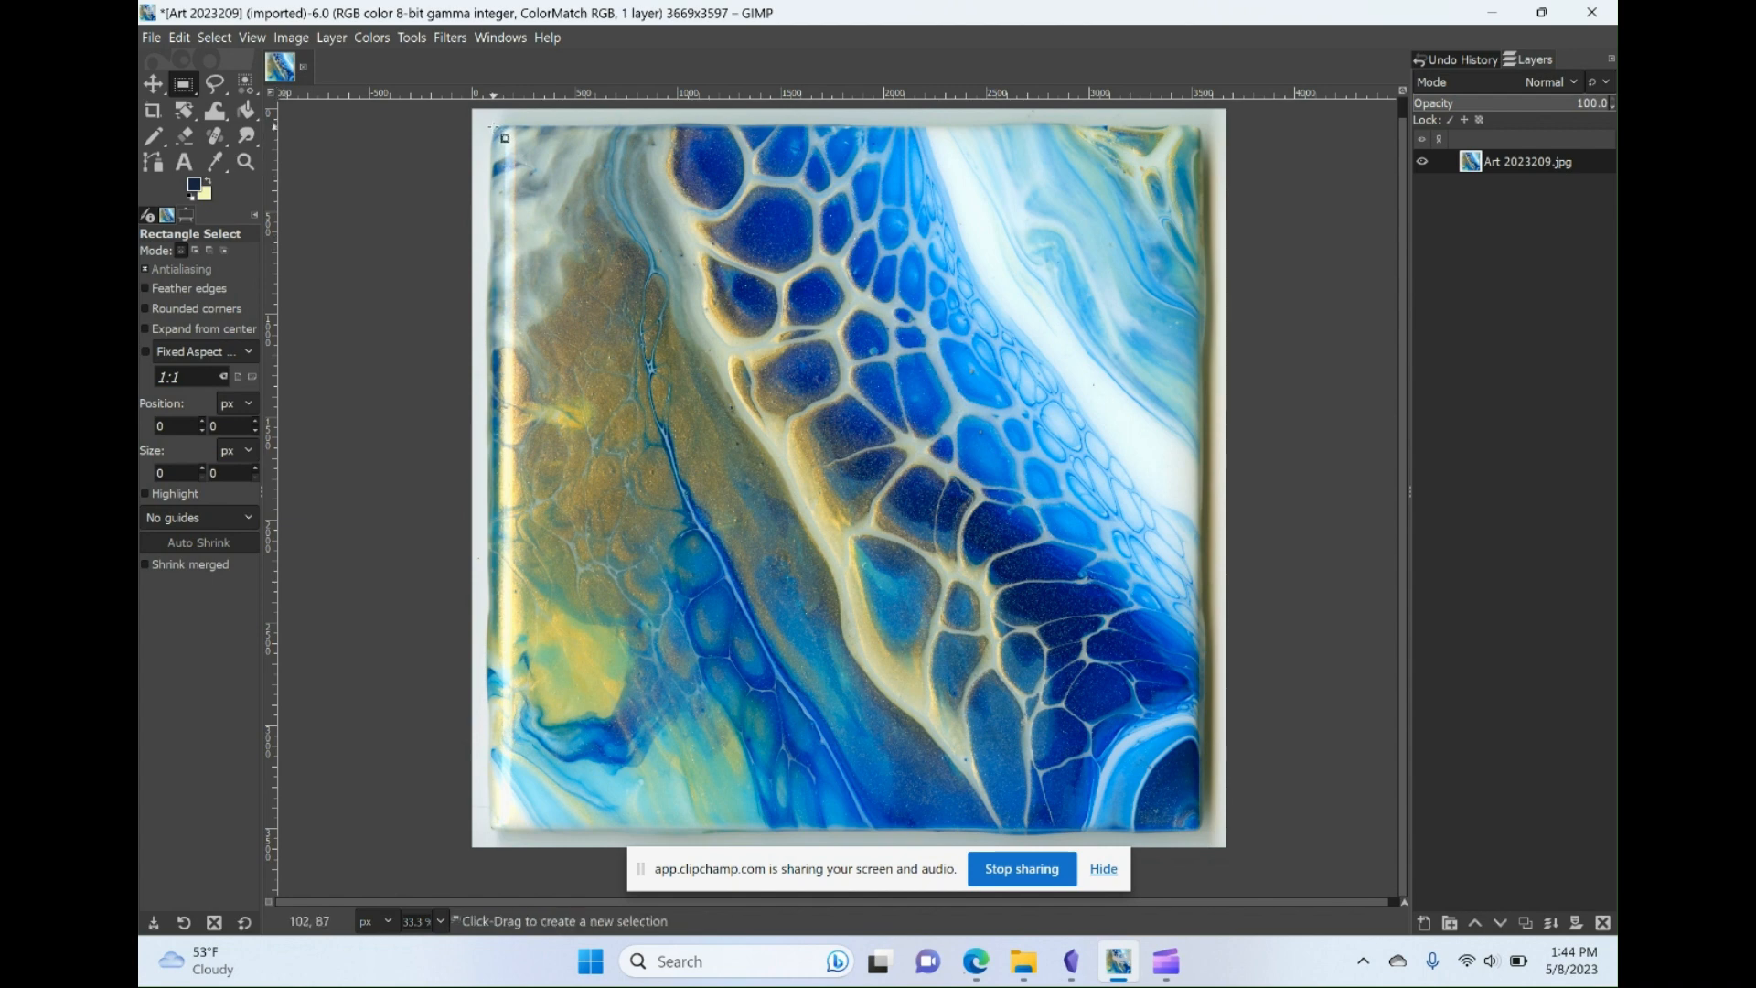
{"action": "left_click_drag", "start_coordinate": [495, 128], "coordinate": [1204, 832]}
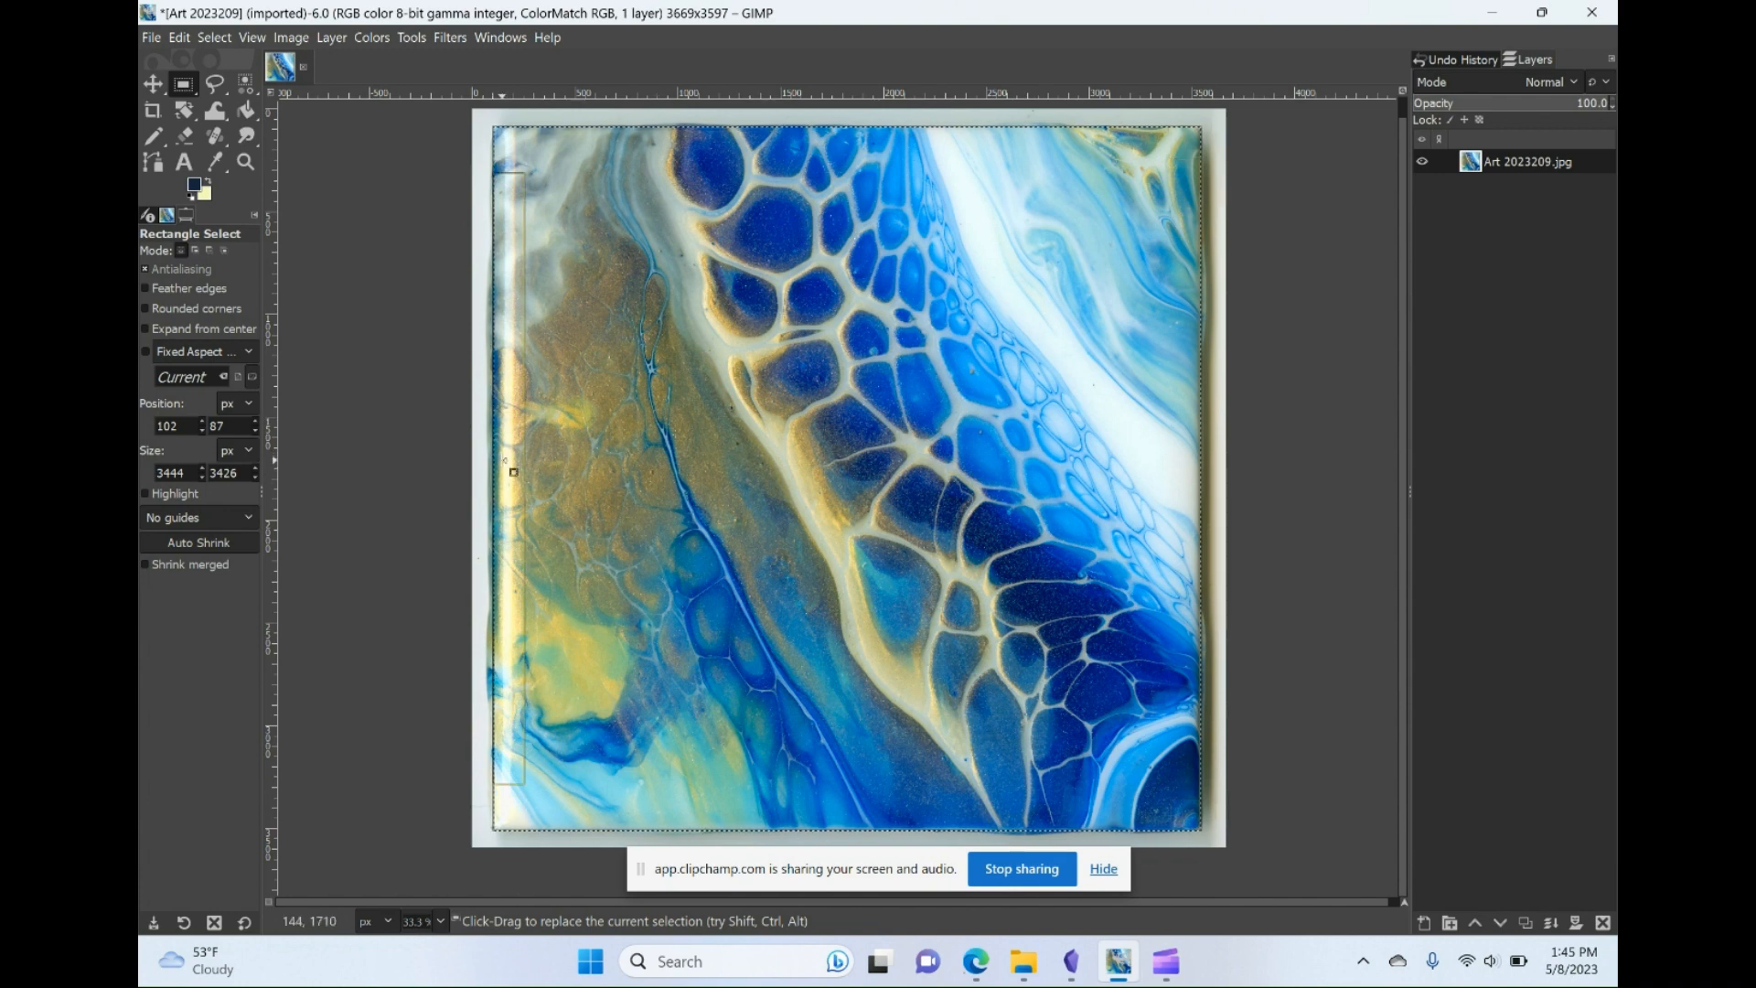
{"action": "left_click_drag", "start_coordinate": [515, 475], "coordinate": [523, 478]}
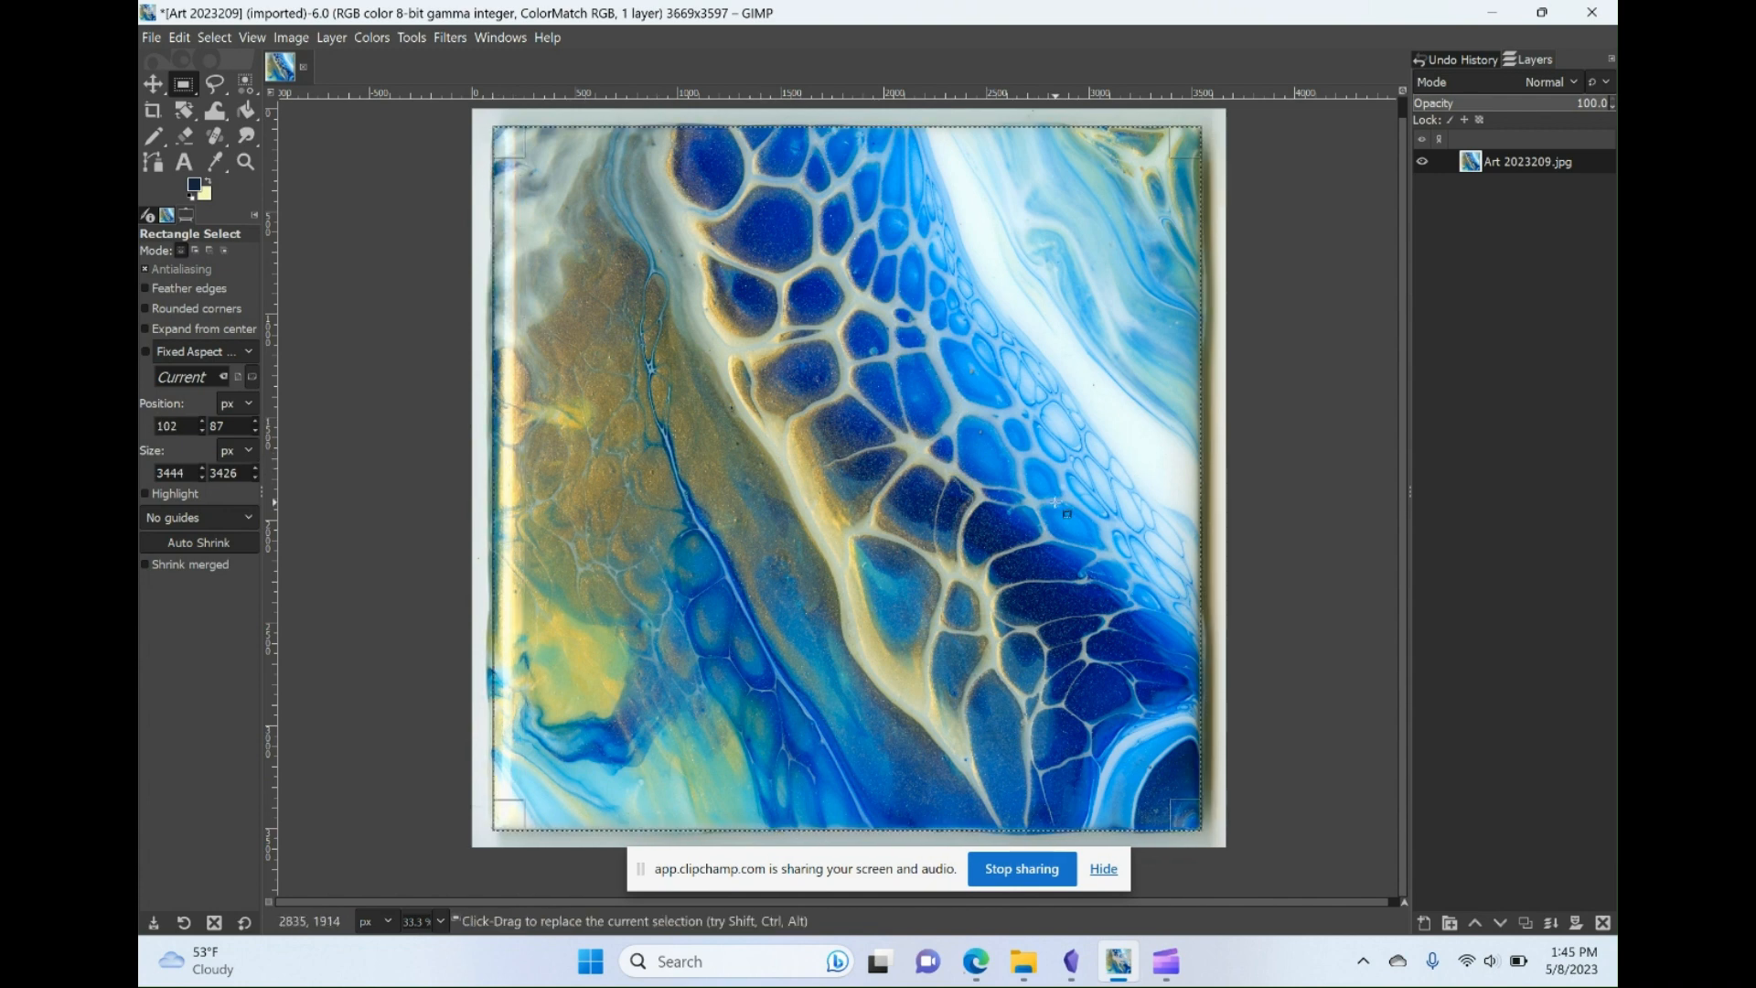
- Copy the selected tile area, paste it, and convert the floating selection into a new layer
{"action": "key", "text": "ctrl"}
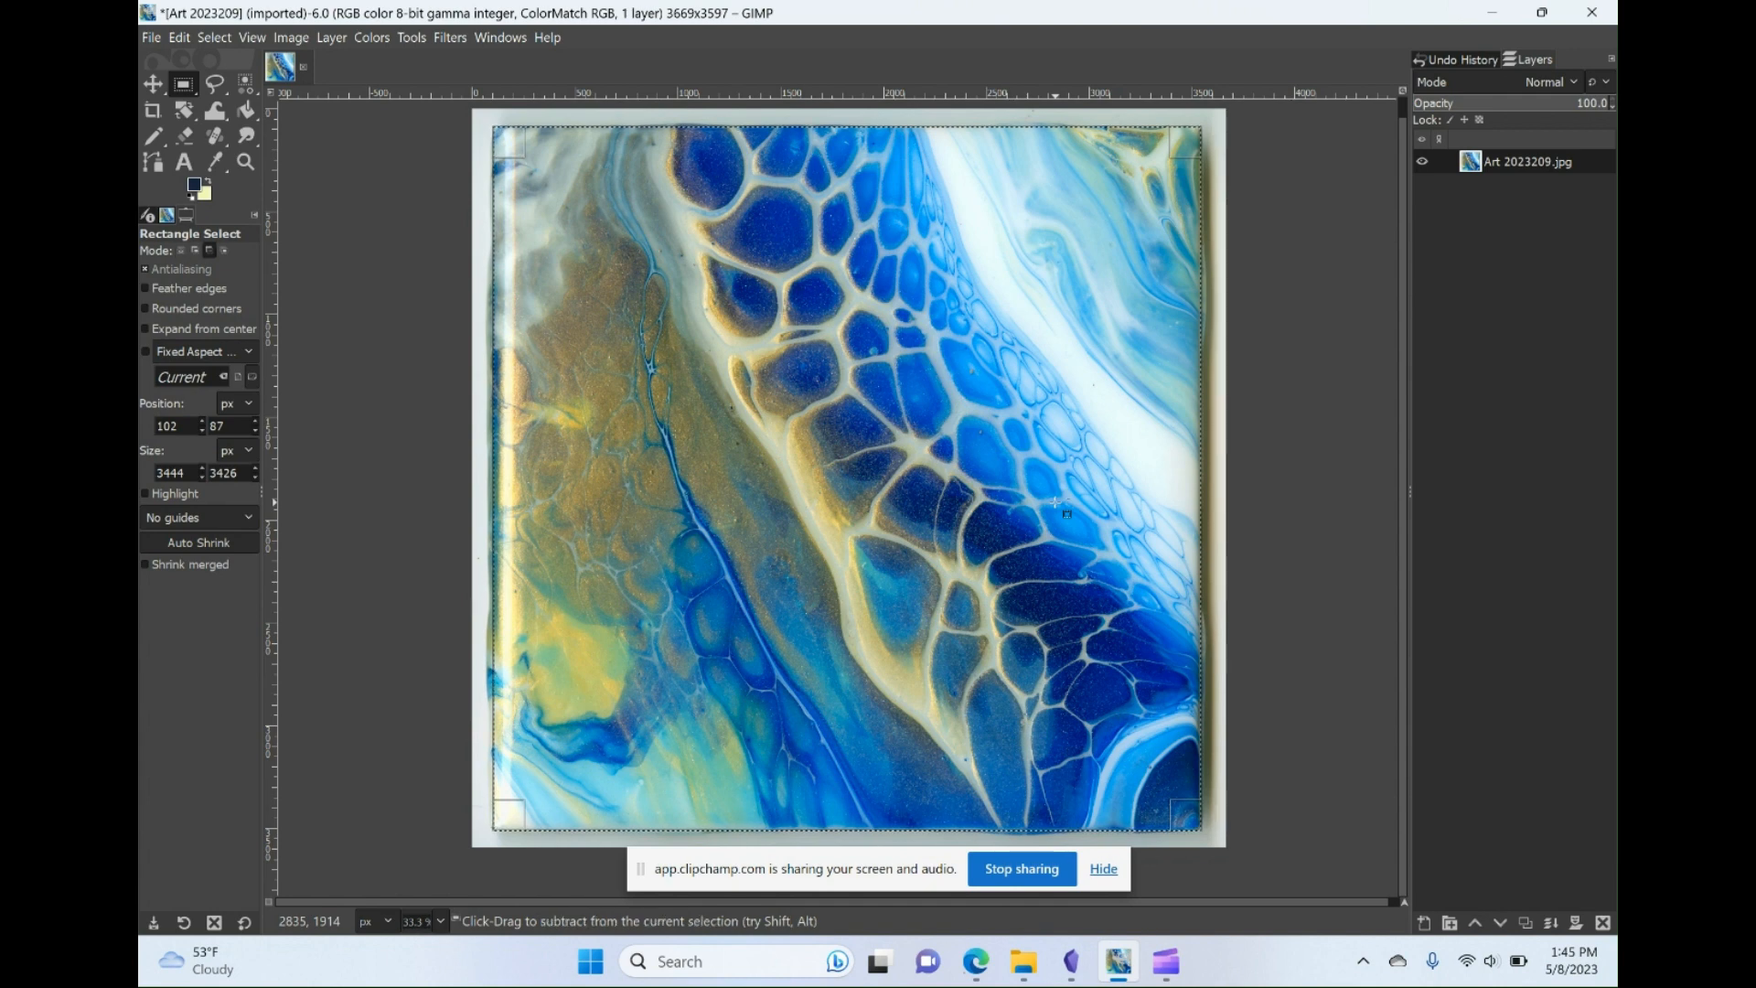
{"action": "key", "text": "ctrl+c"}
{"action": "key", "text": "ctrl+v"}
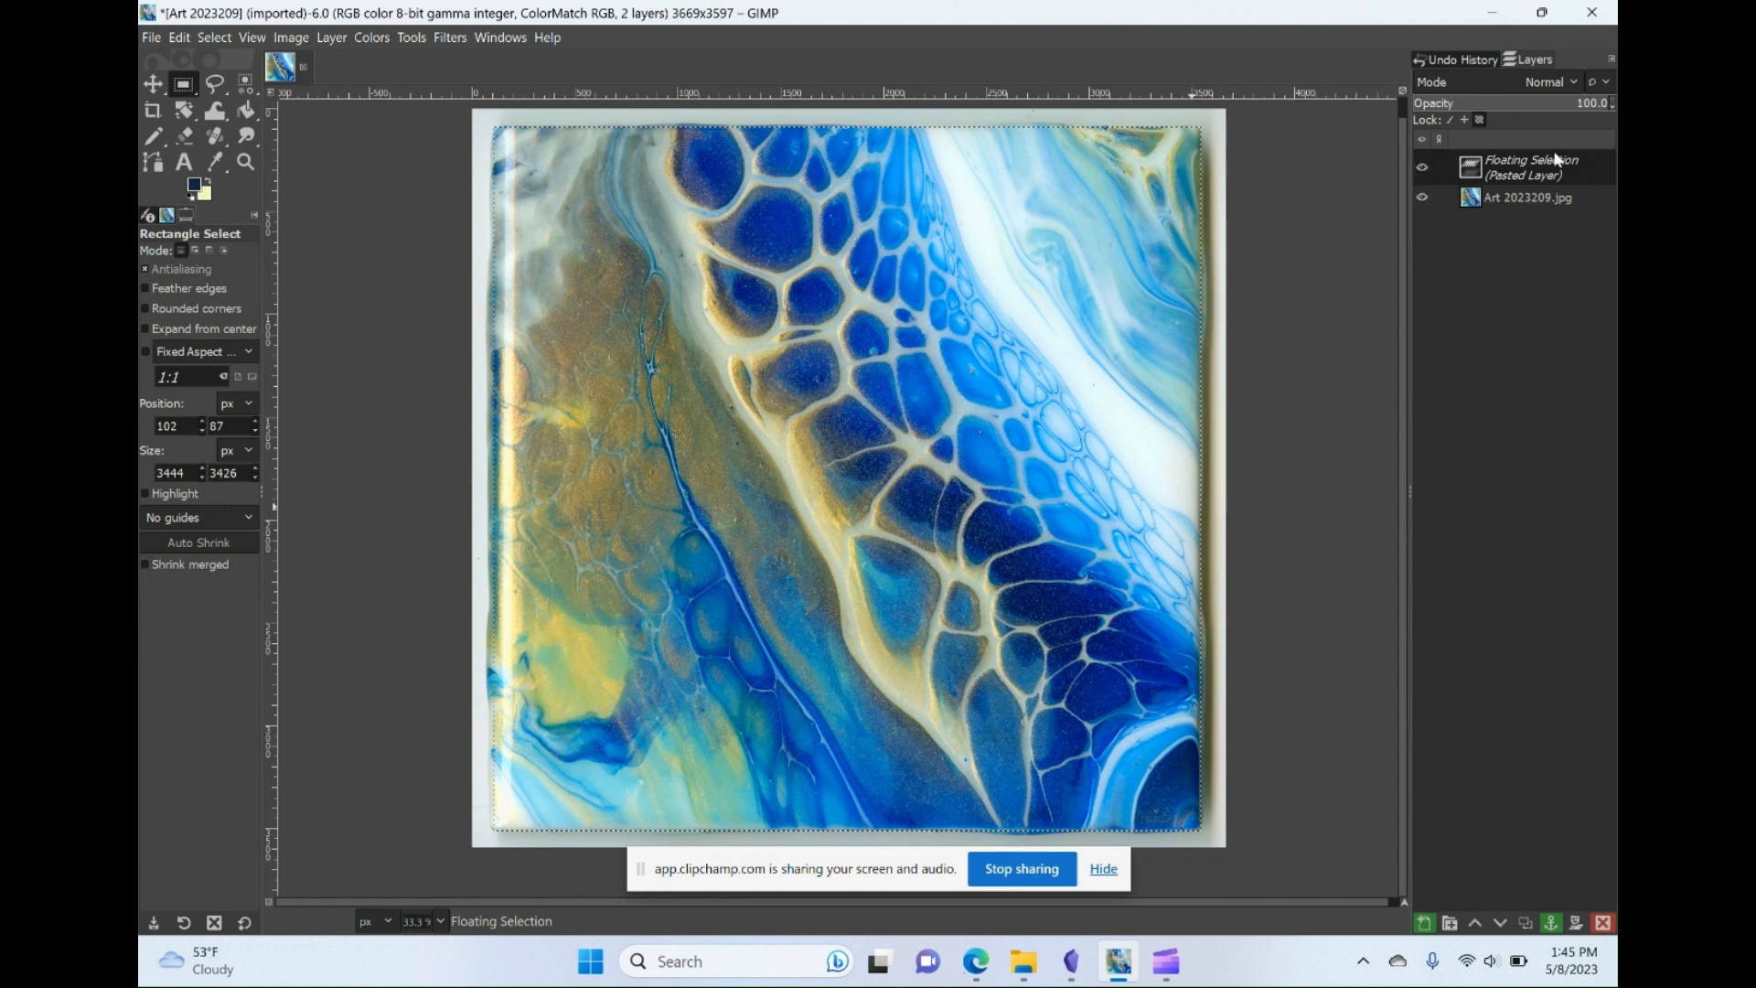
{"action": "right_click", "coordinate": [1527, 158]}
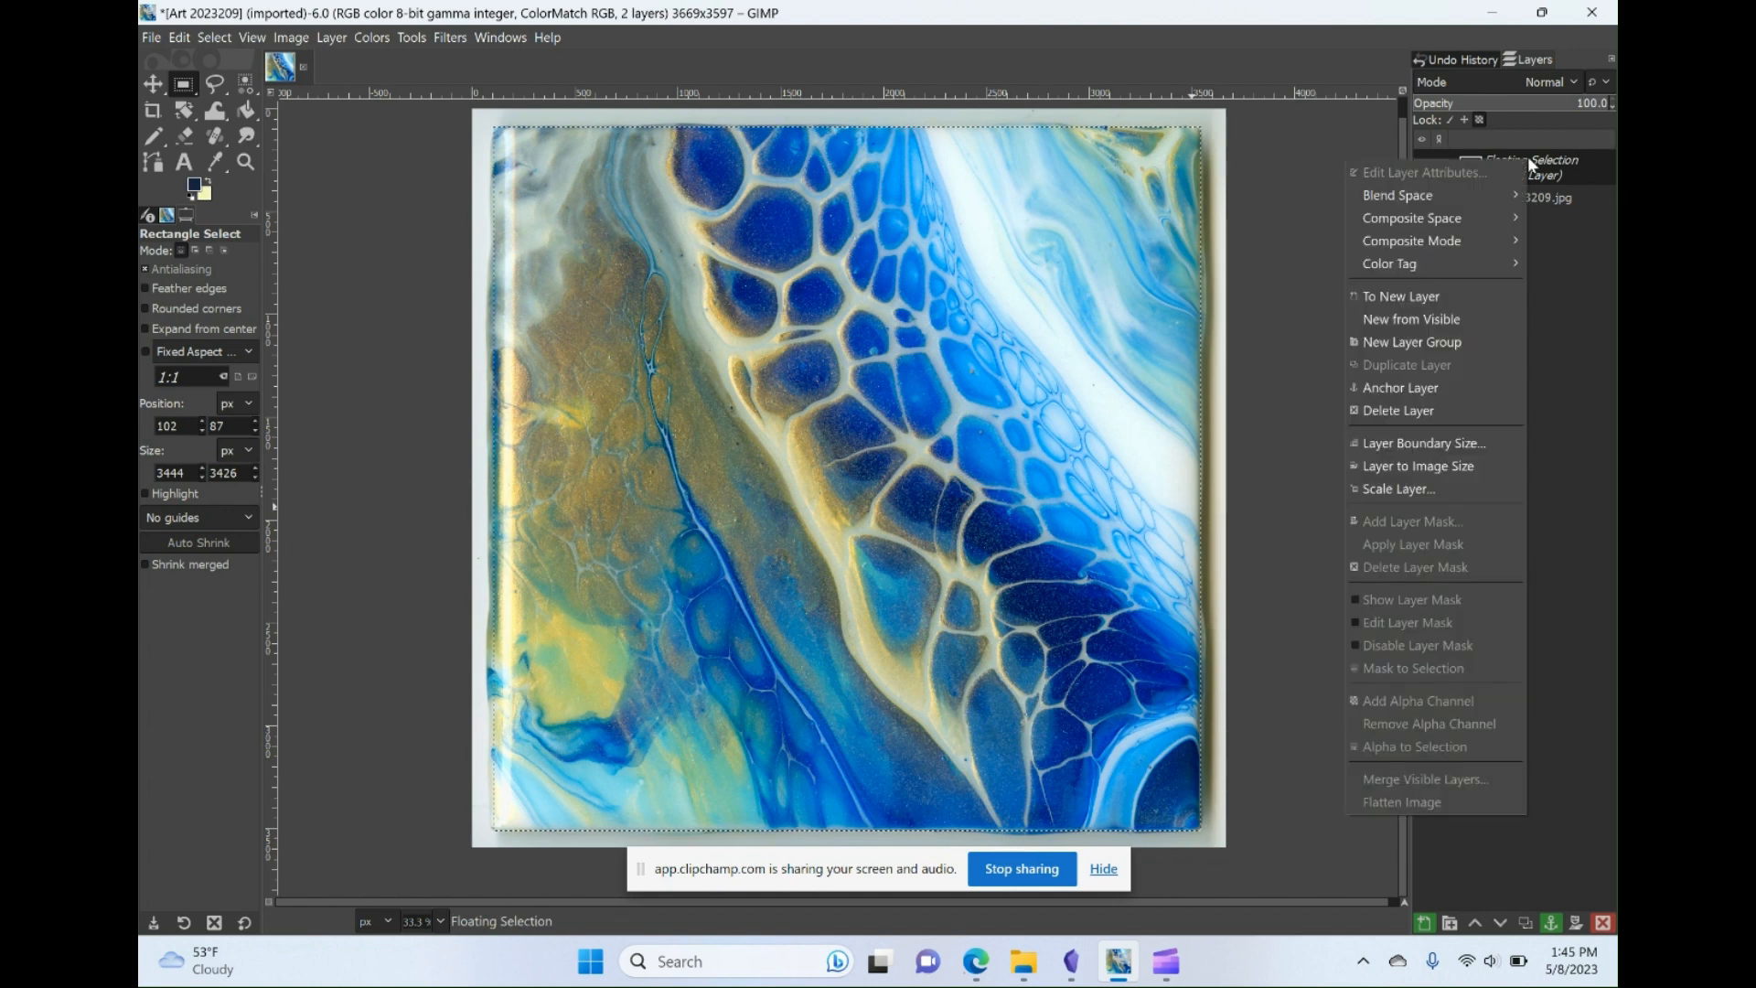
{"action": "left_click", "coordinate": [1393, 298]}
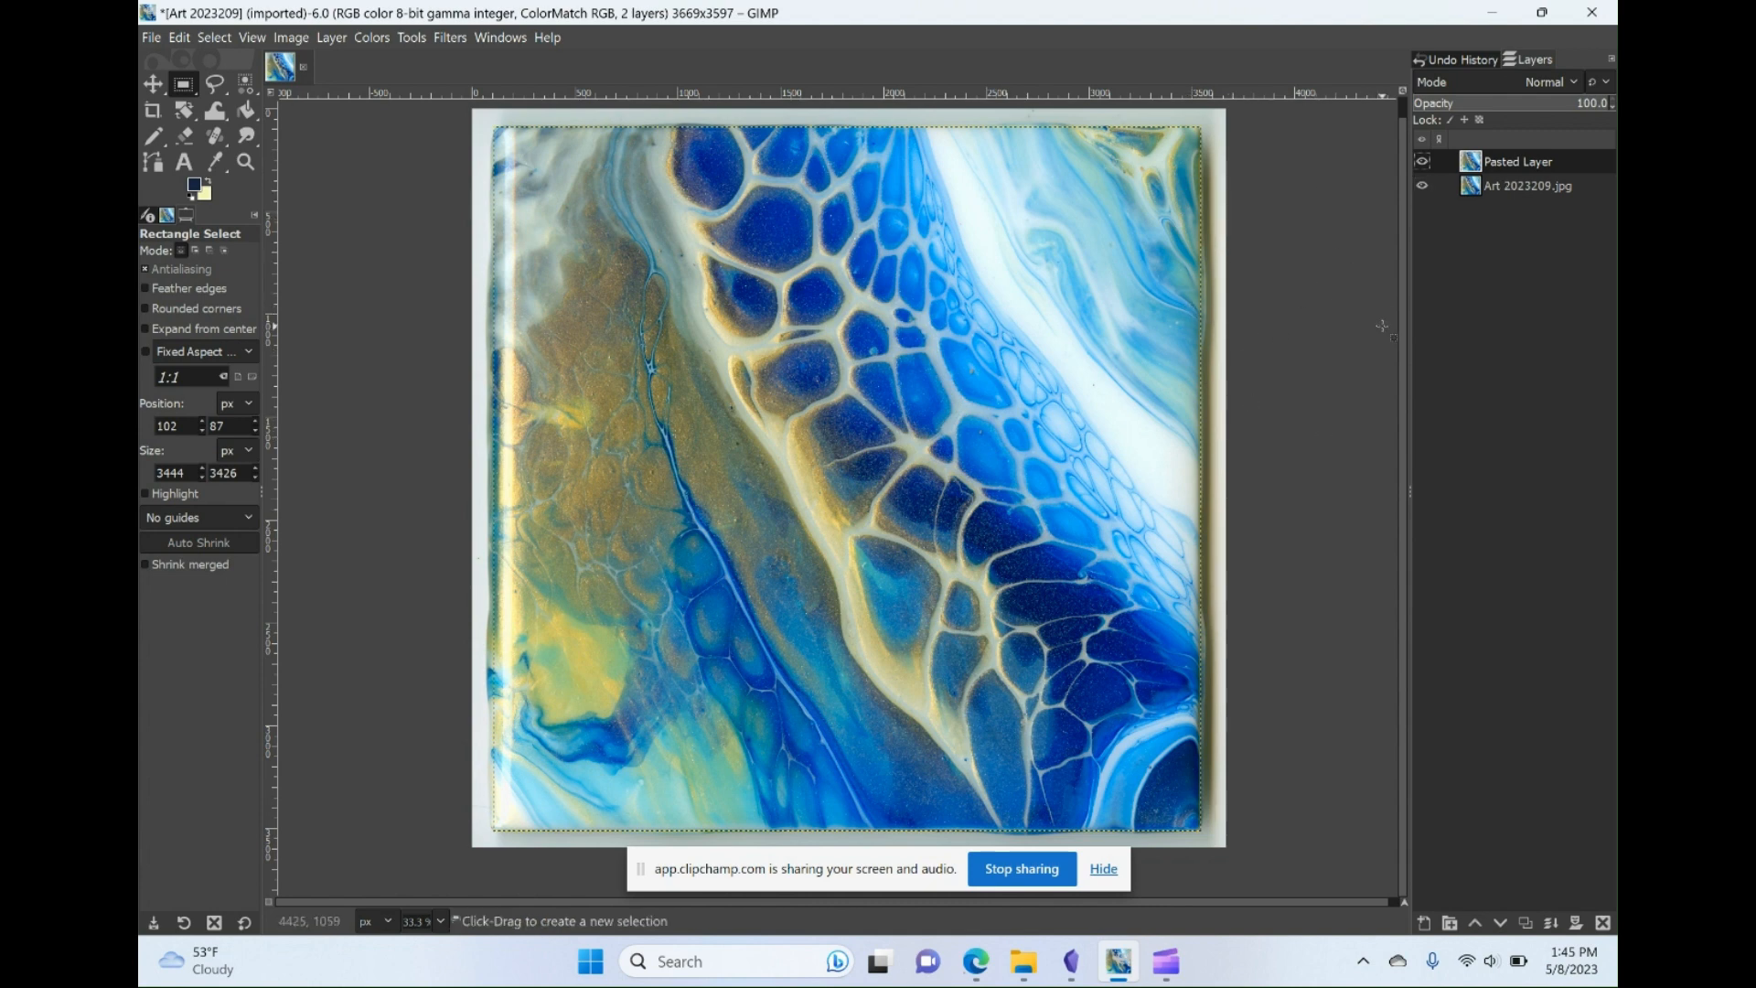
- Set the Art 2023209.jpg layer's opacity to 55.1, make the pasted layer active, and hide the original layer
{"action": "right_click", "coordinate": [1516, 184]}
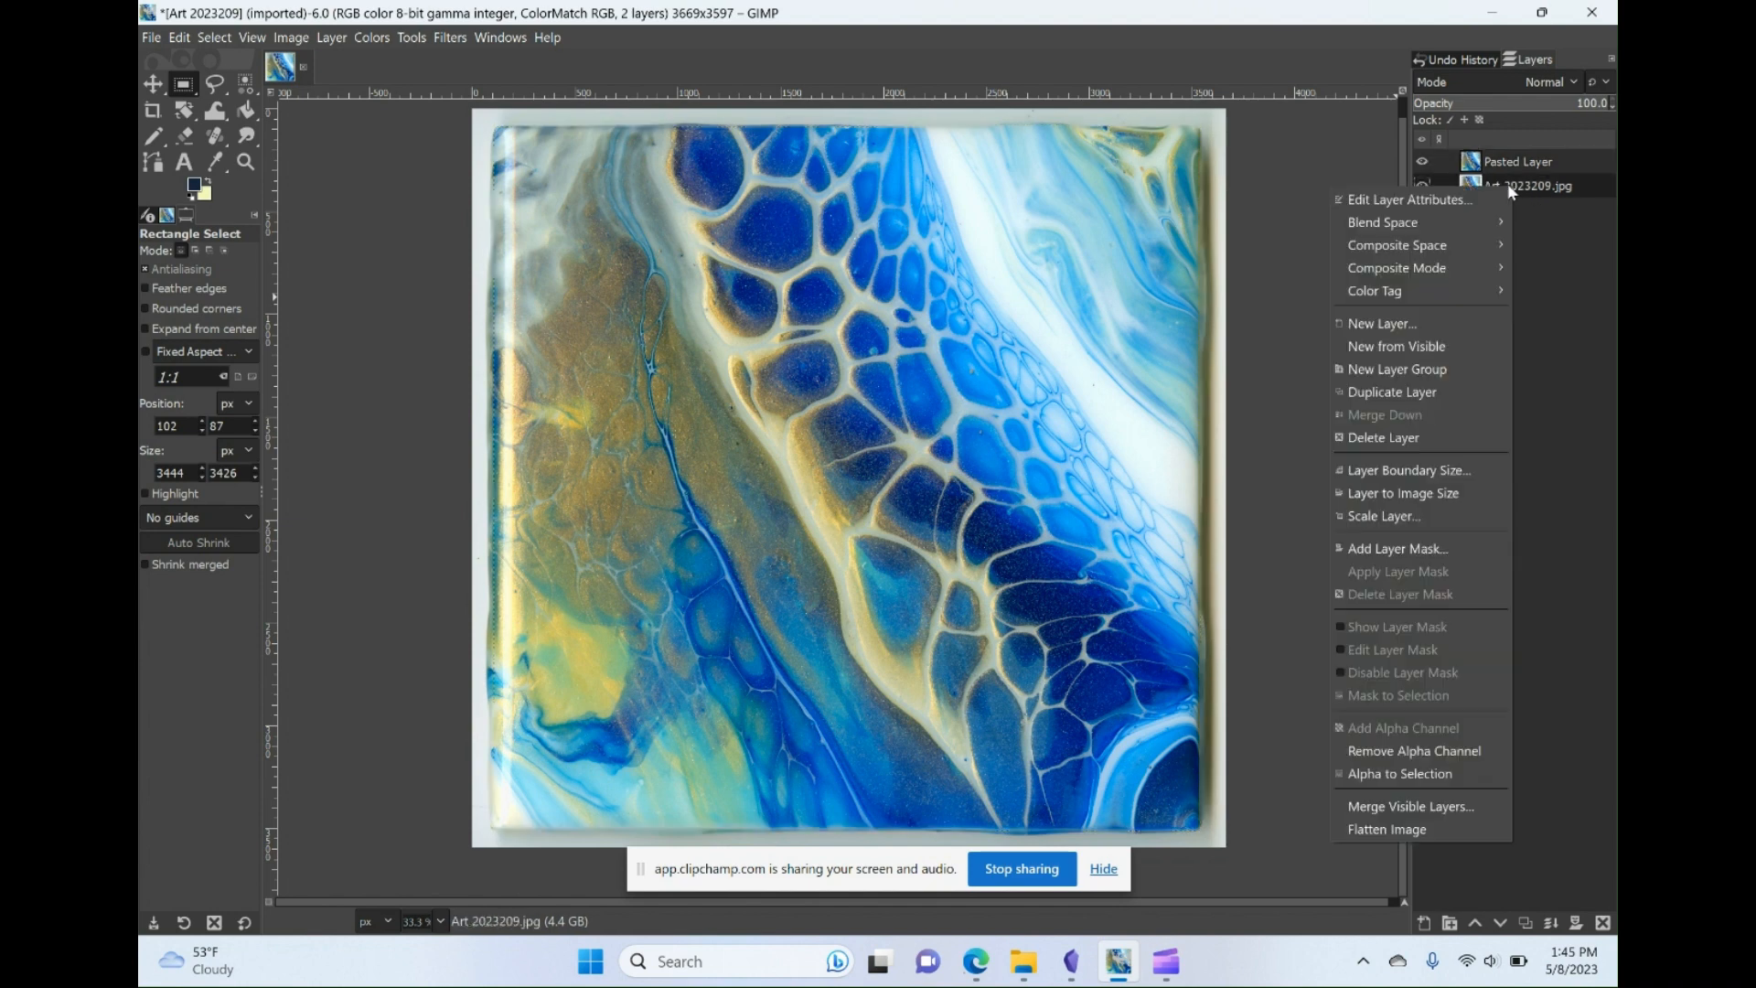
{"action": "left_click", "coordinate": [1428, 202]}
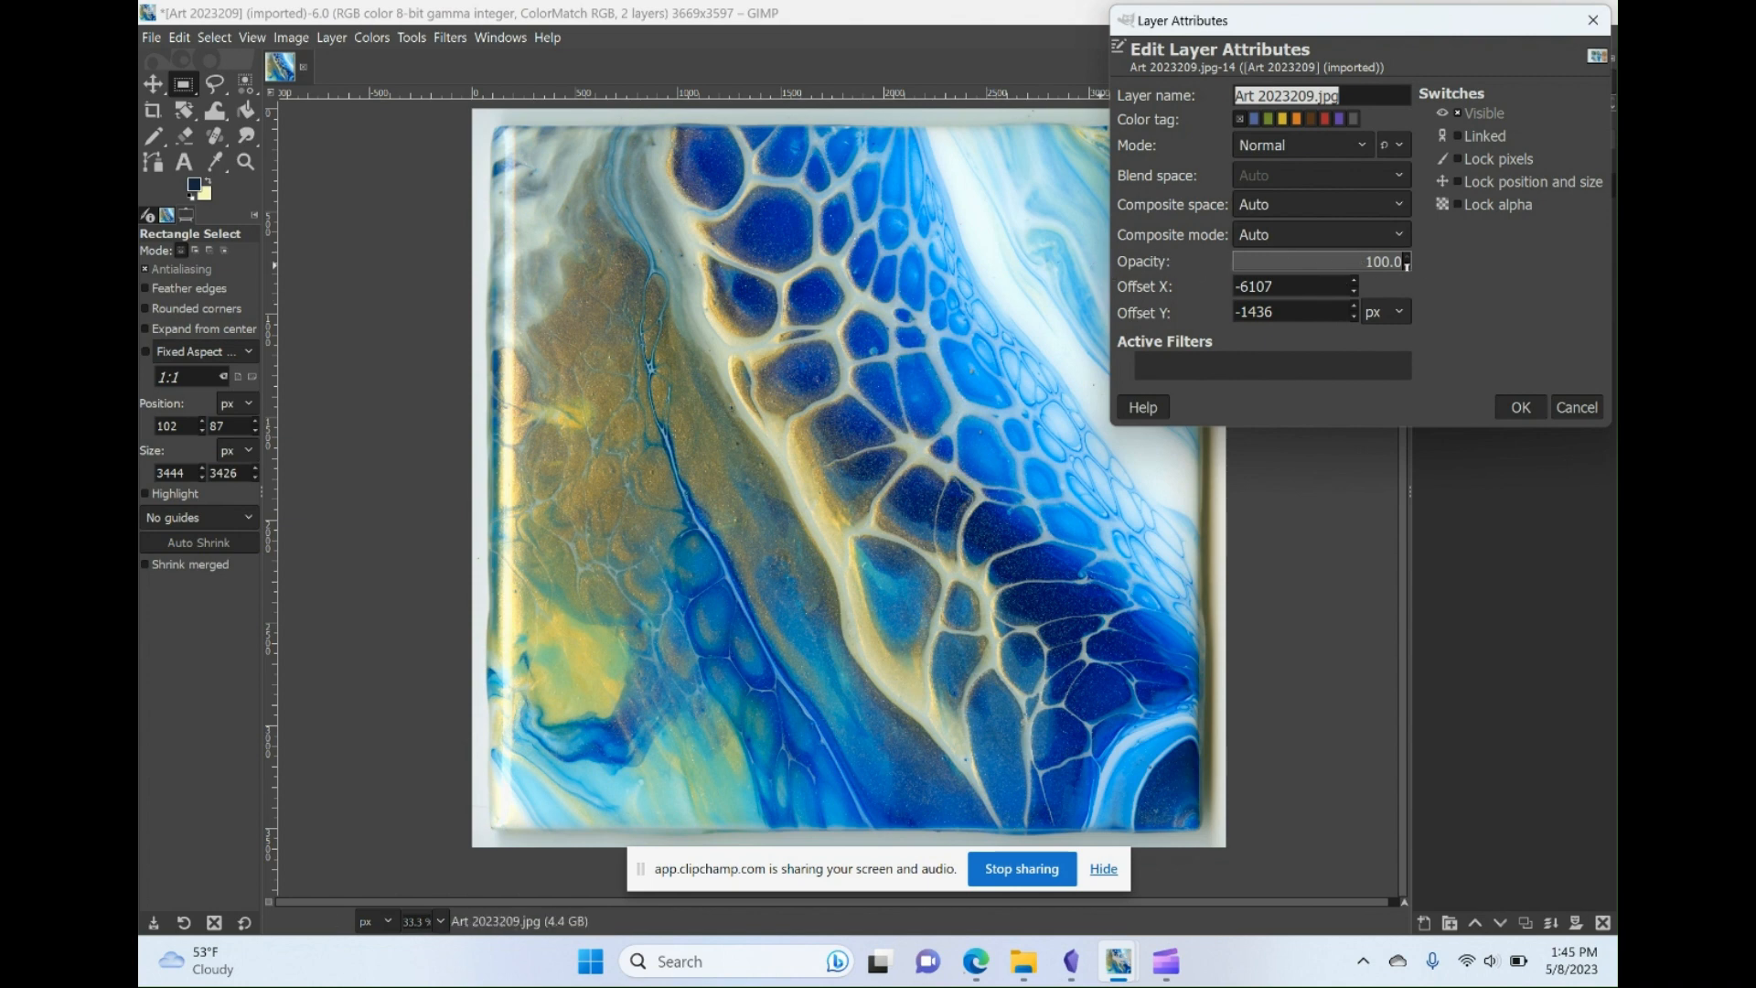
{"action": "left_click", "coordinate": [1320, 260]}
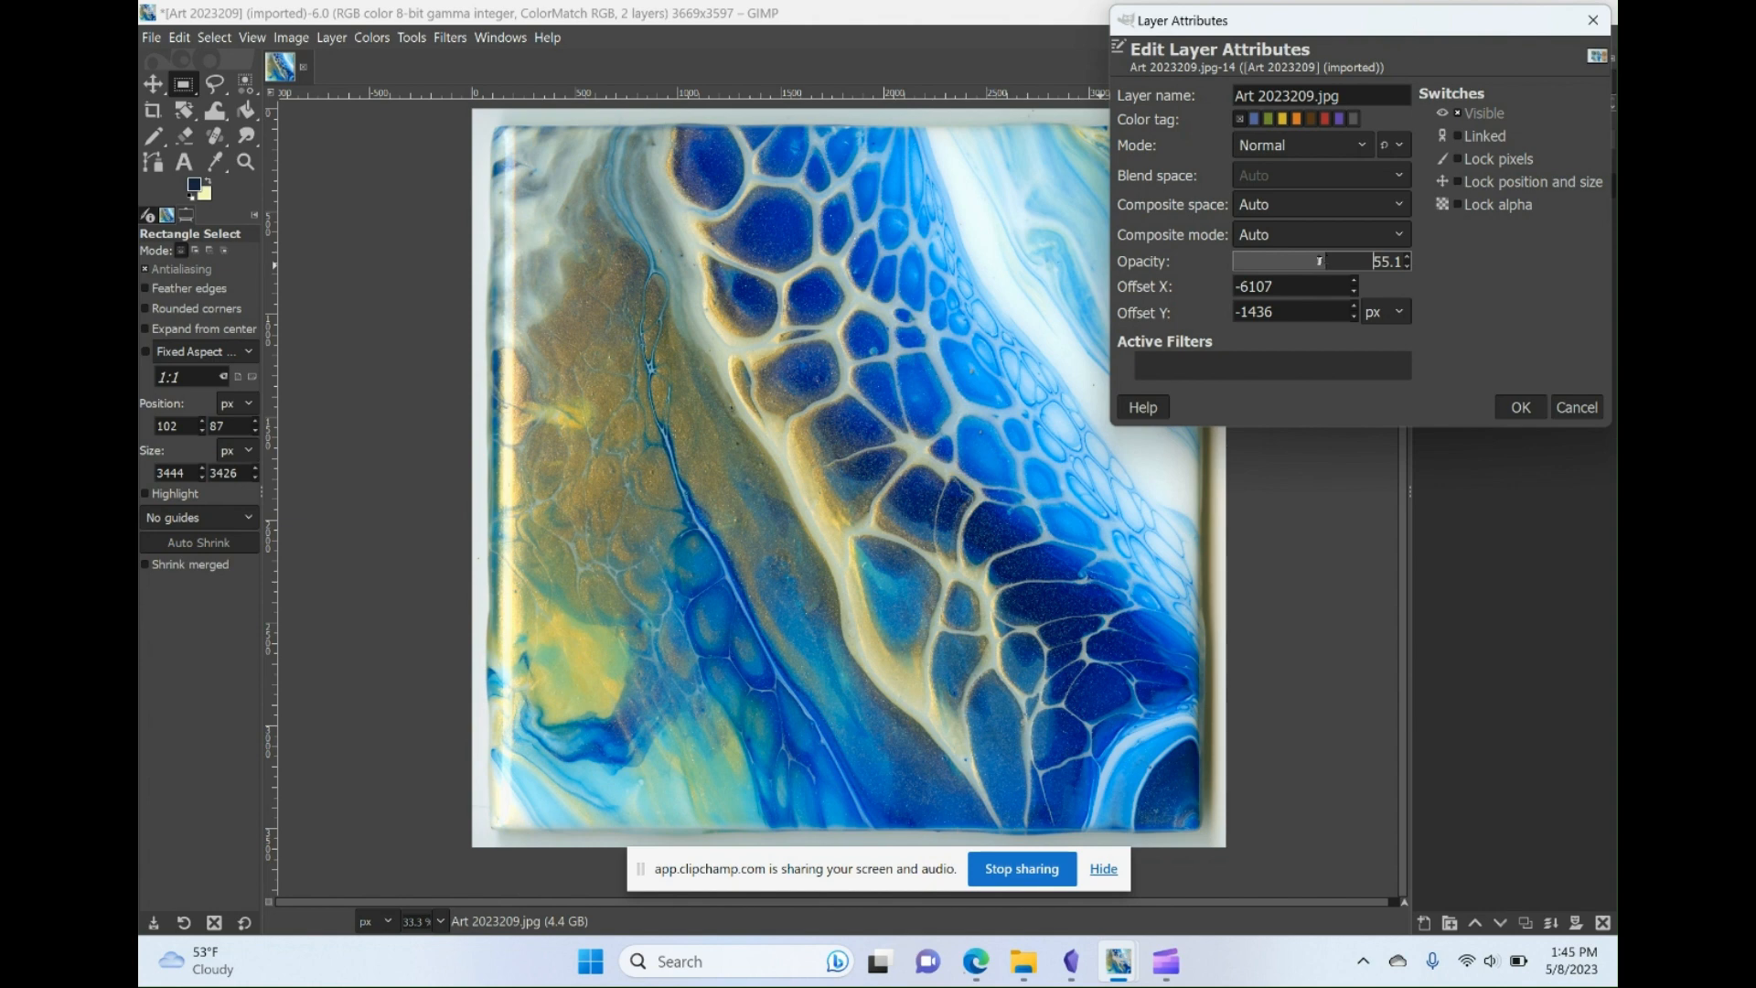
{"action": "left_click", "coordinate": [1518, 409]}
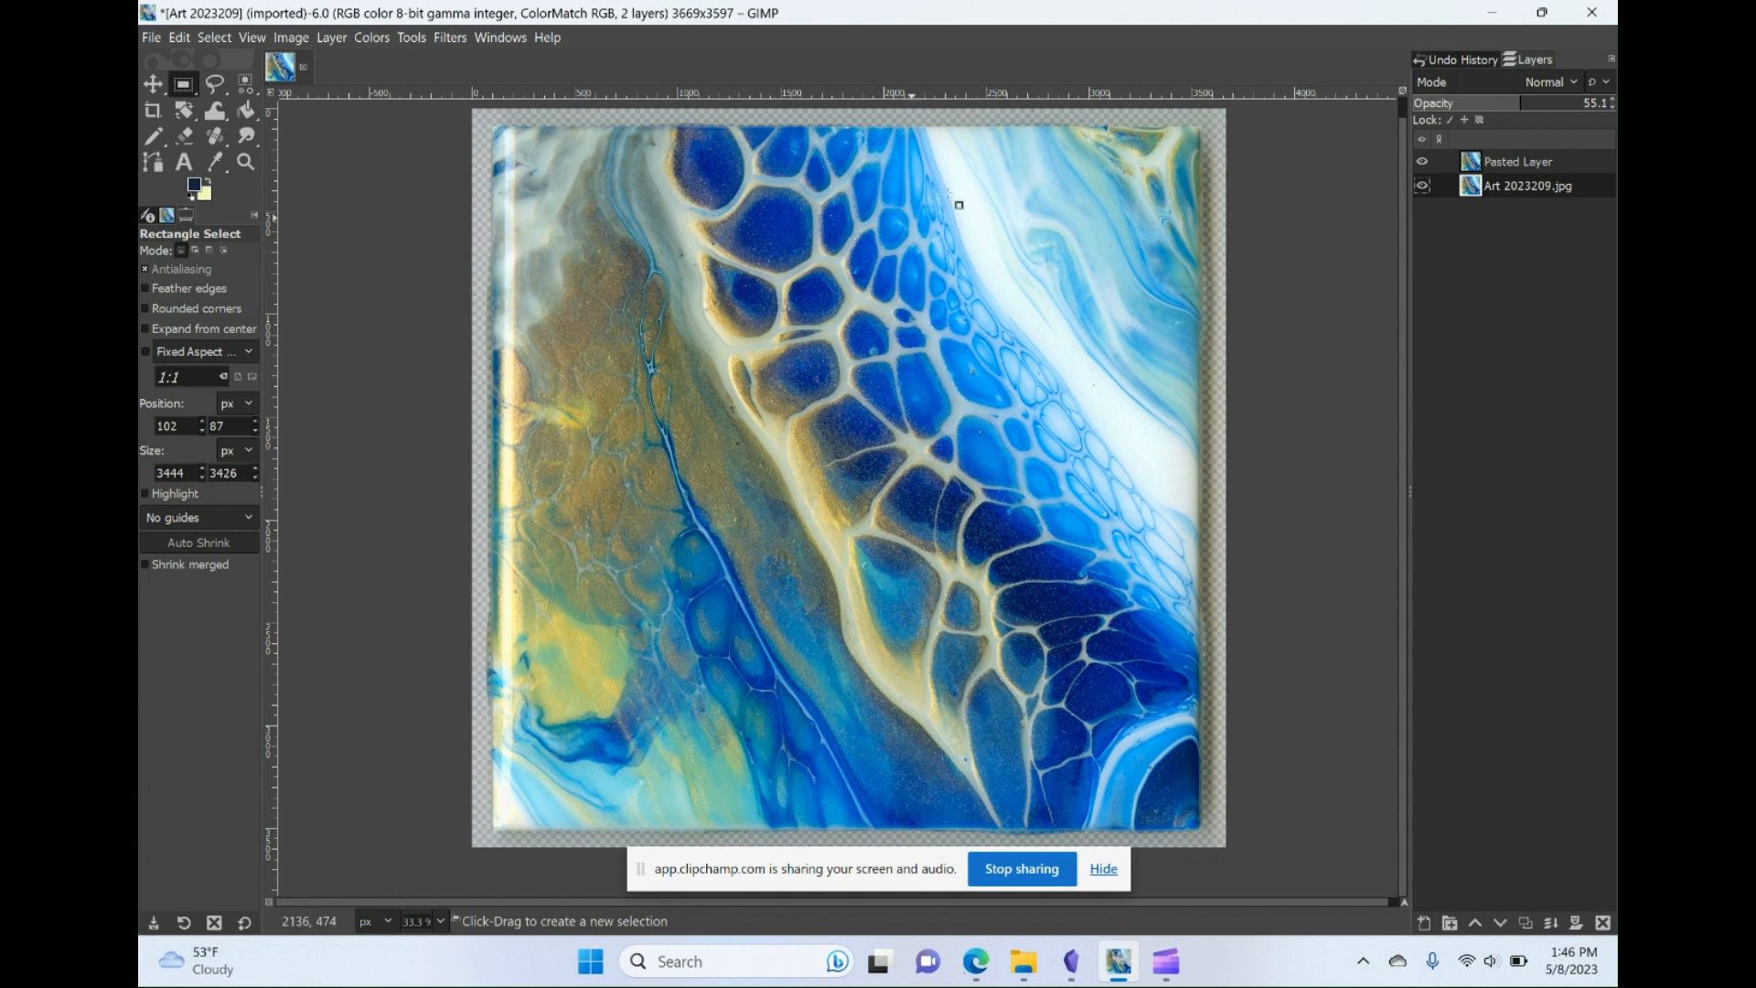
{"action": "left_click", "coordinate": [1511, 165]}
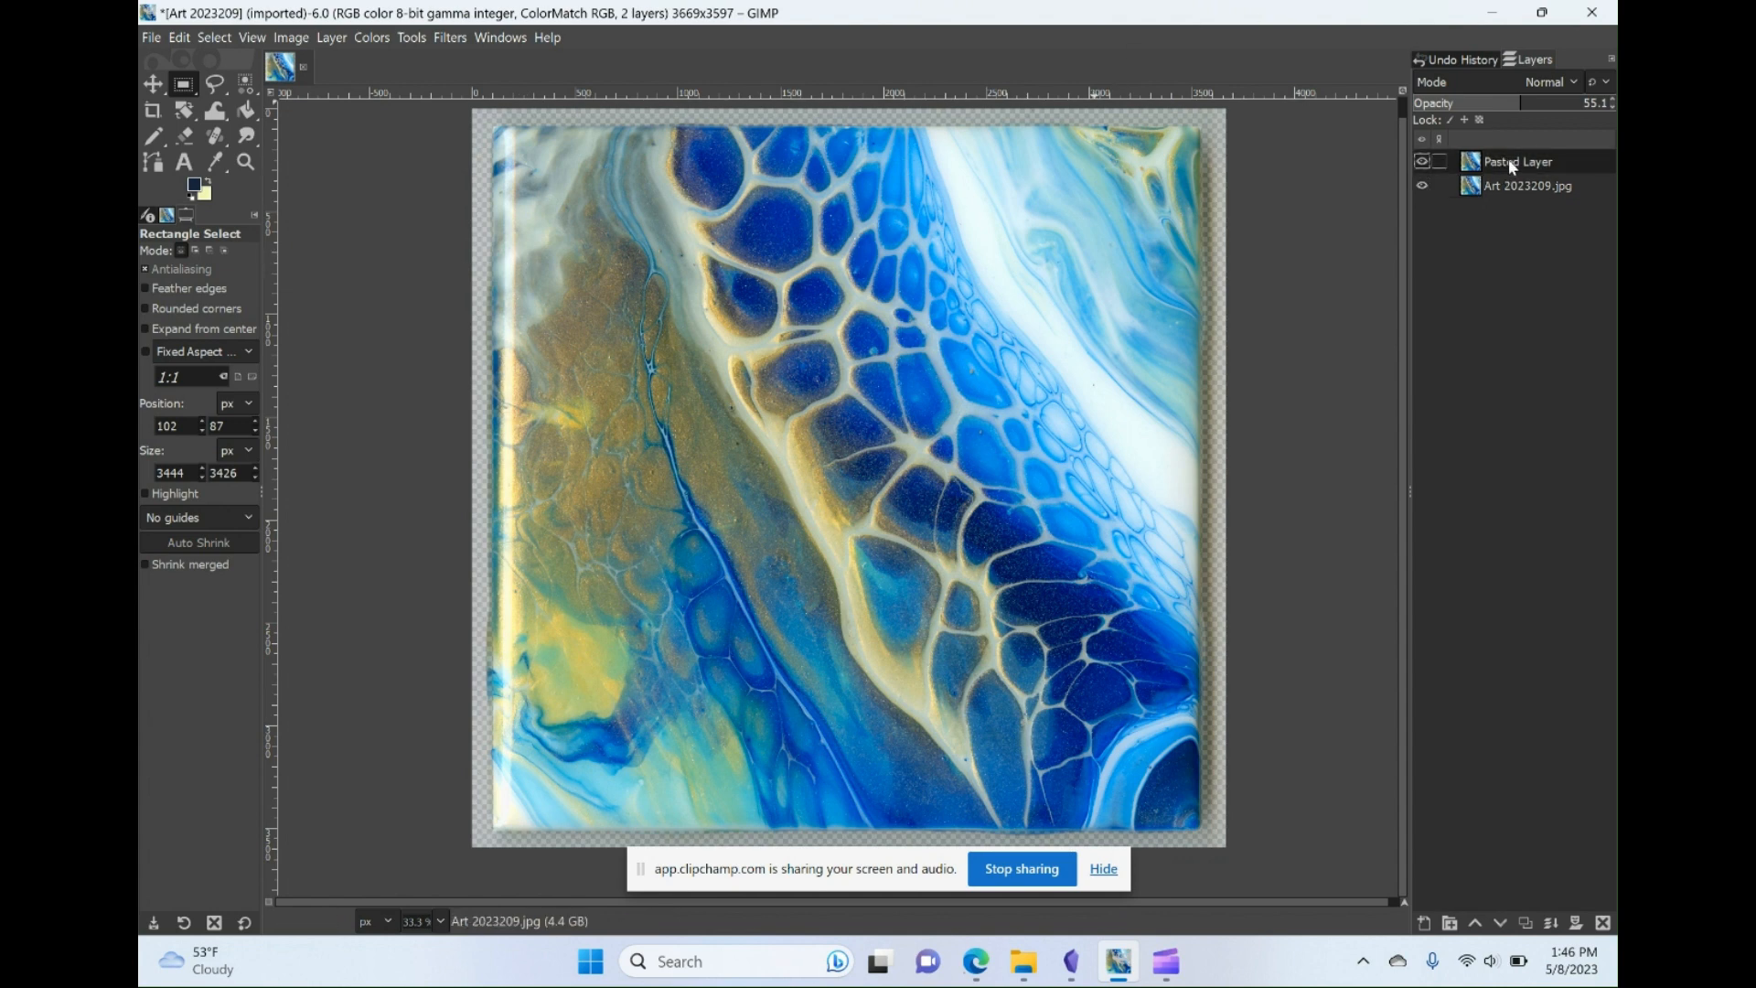
{"action": "left_click", "coordinate": [1422, 186]}
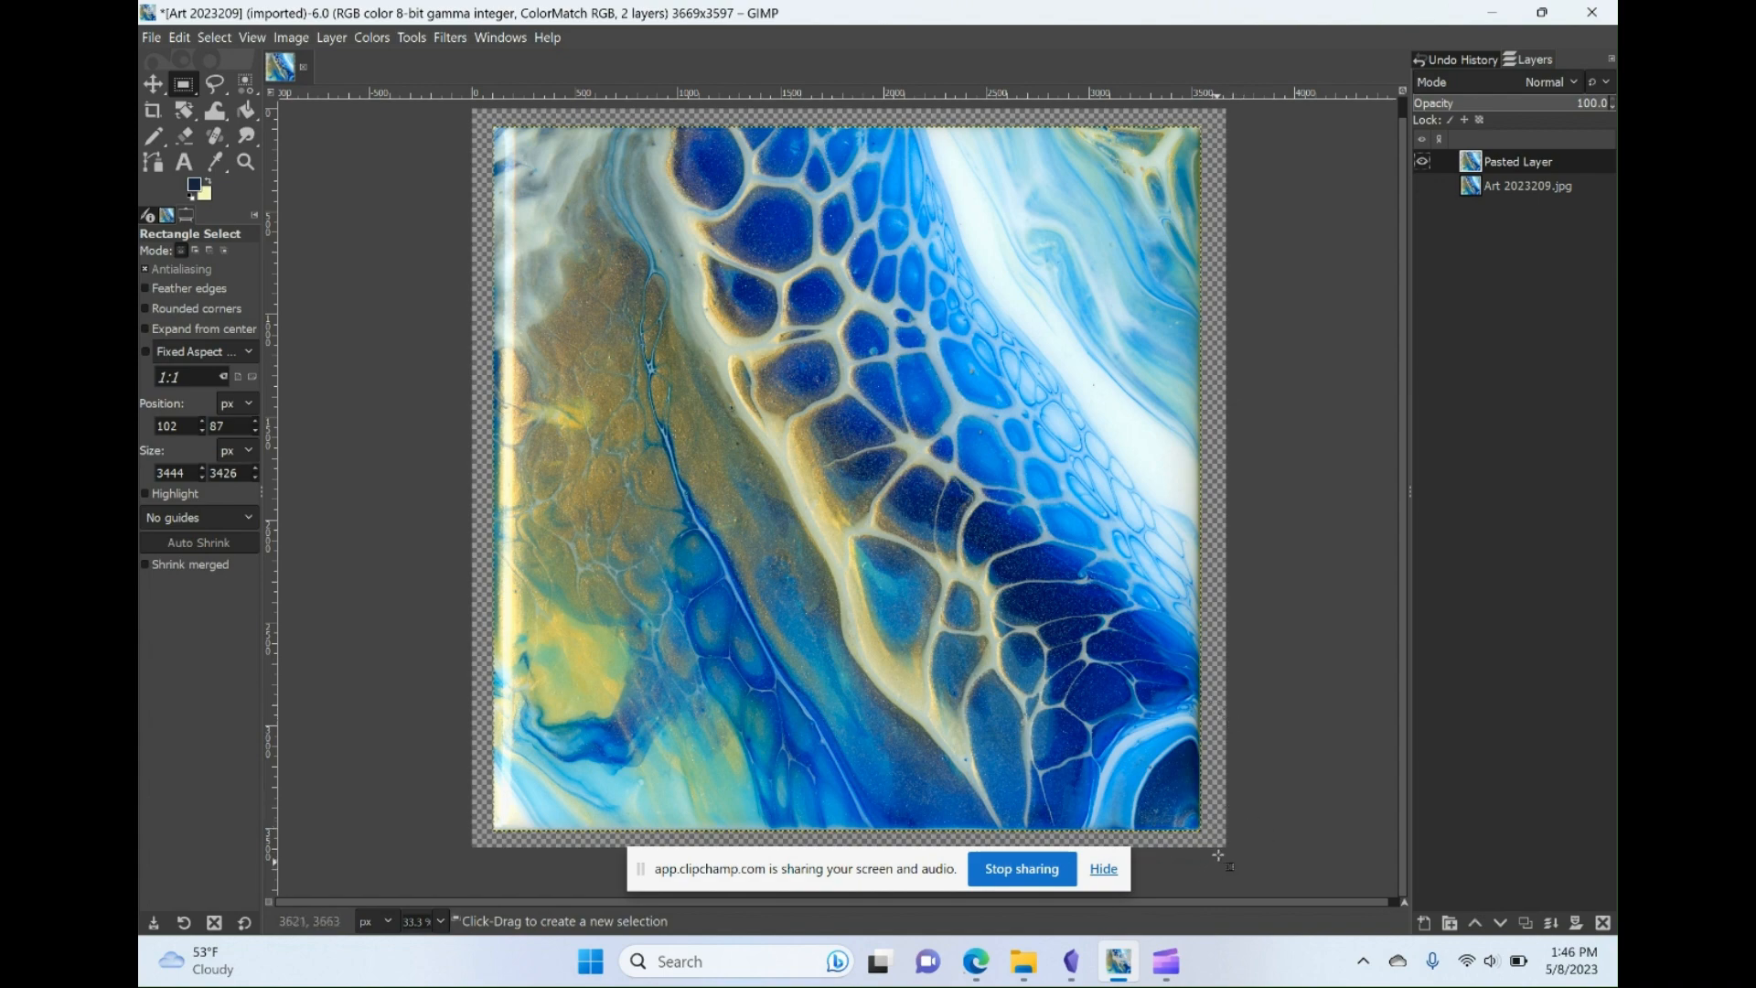
- Examine the pasted layer's cut edges closely at the tile's lower-right corner and along its right side
{"action": "scroll", "coordinate": [1211, 851], "scroll_direction": "up", "scroll_amount": 3}
{"action": "scroll", "coordinate": [1211, 823], "scroll_direction": "up", "scroll_amount": 5}
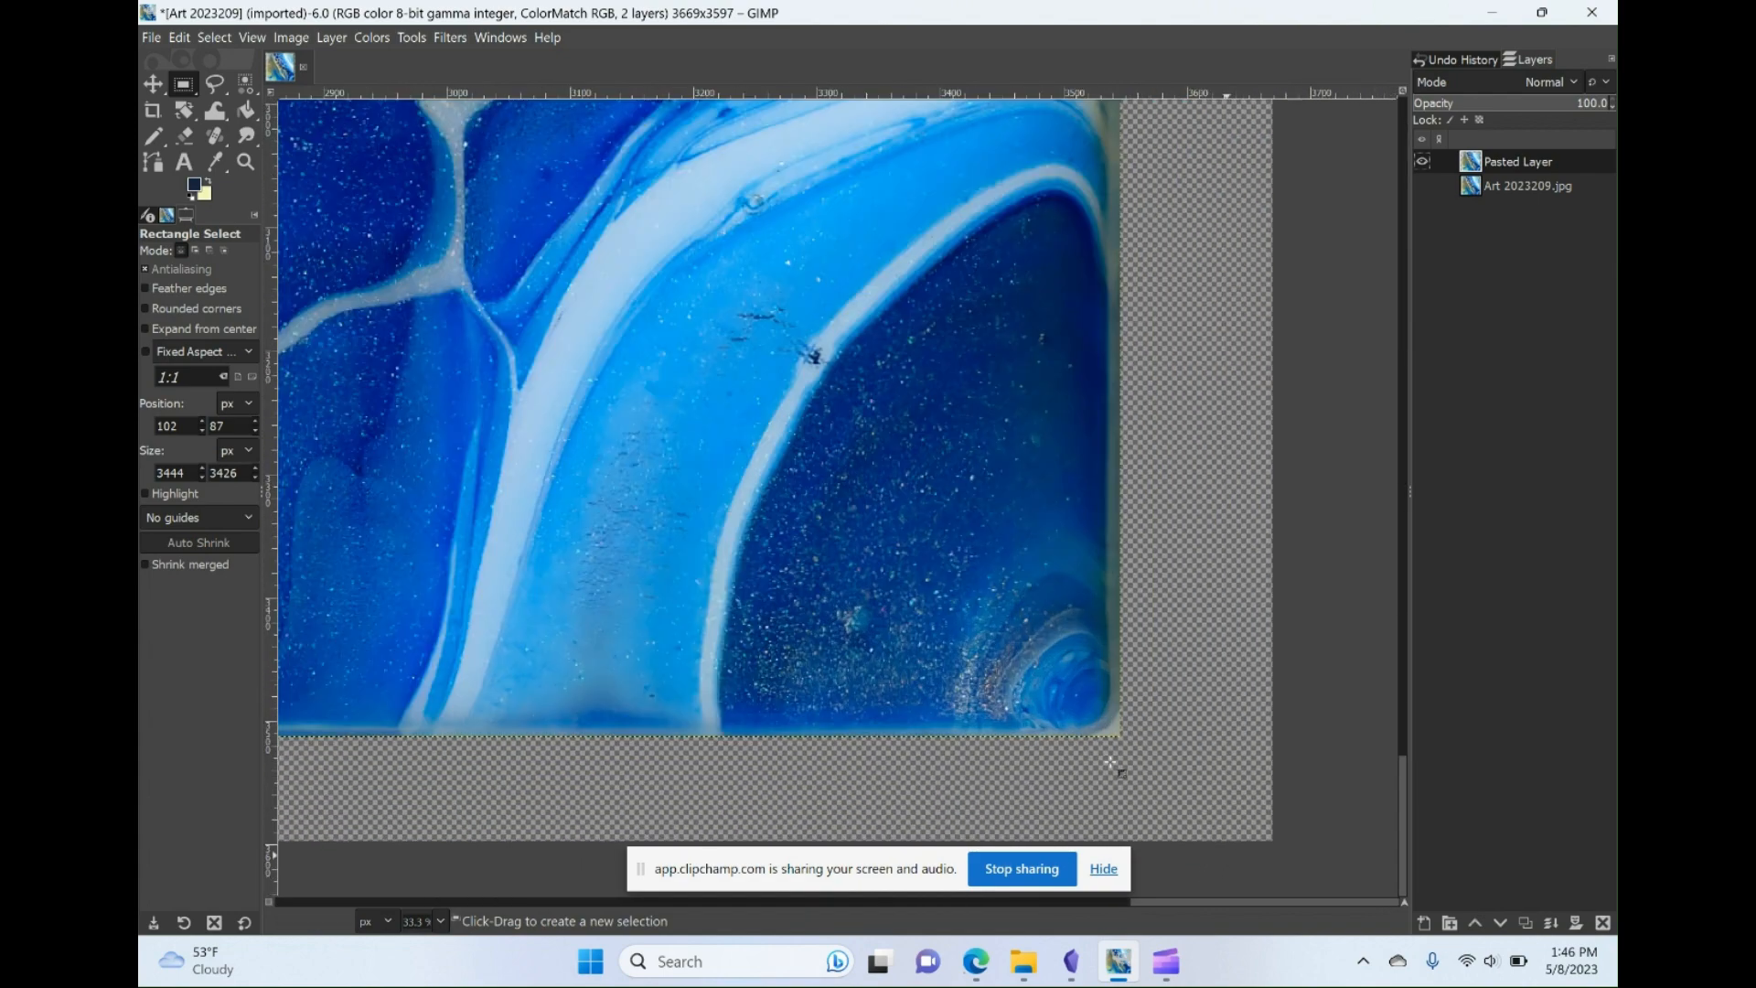
{"action": "scroll", "coordinate": [1148, 748], "scroll_direction": "up", "scroll_amount": 1}
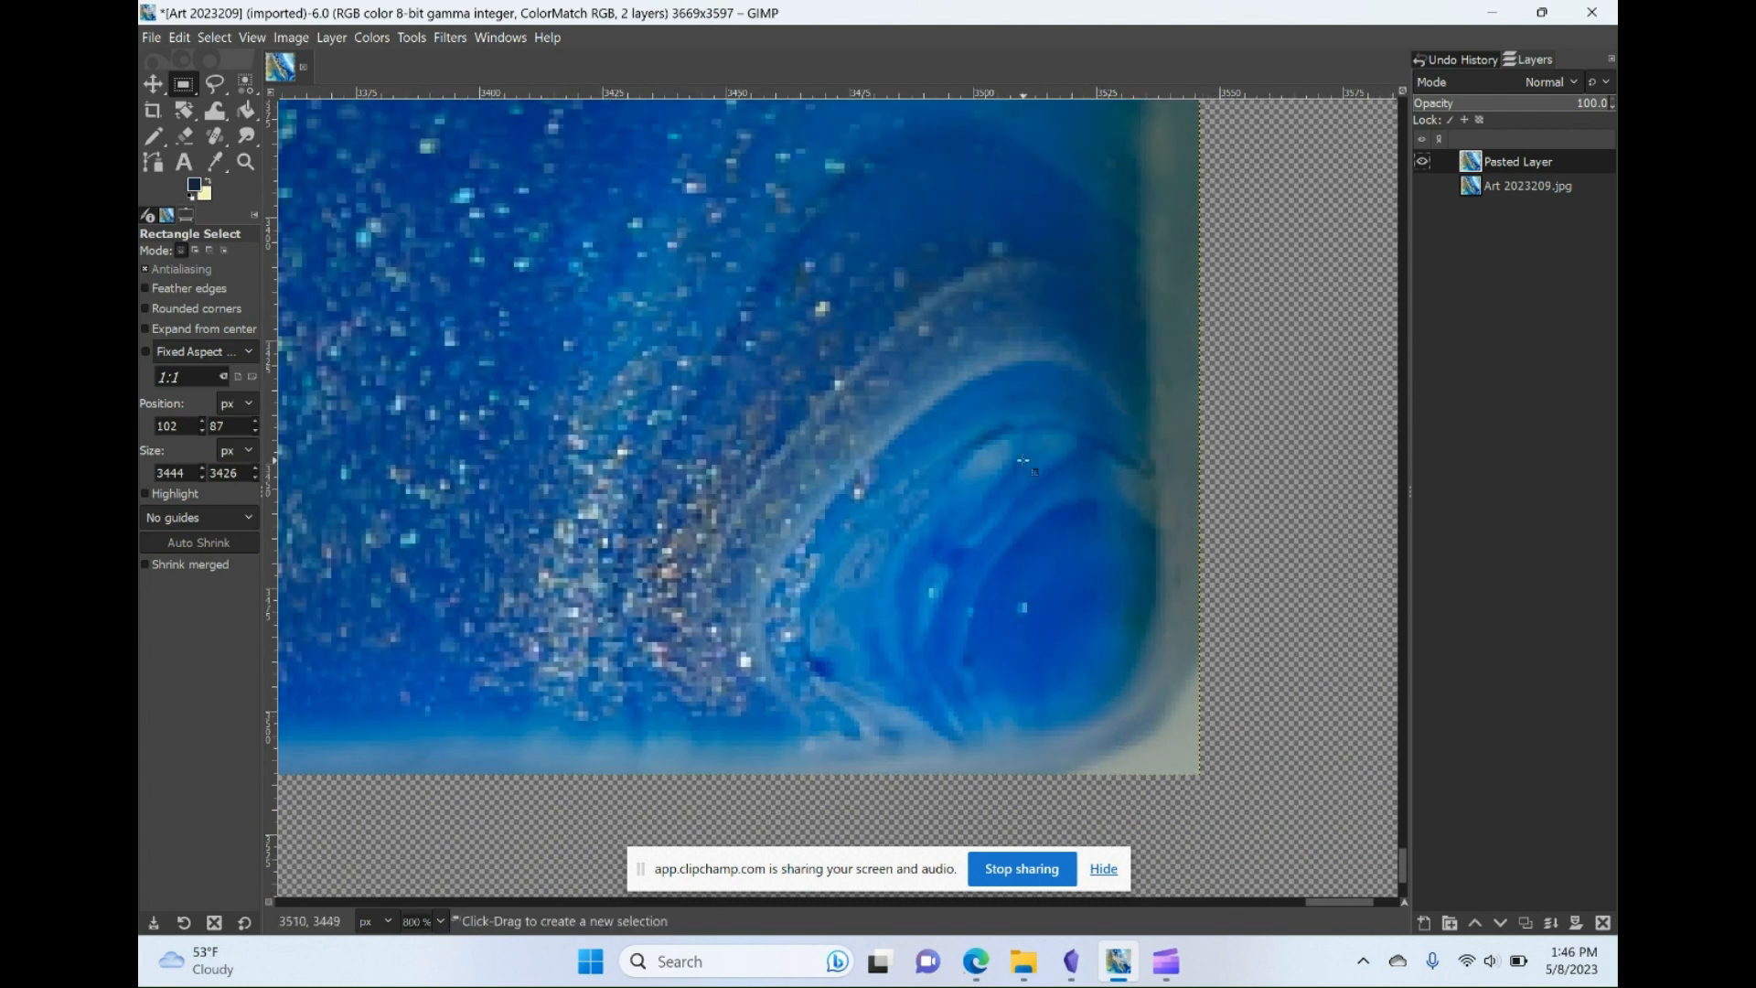
{"action": "scroll", "coordinate": [766, 454], "scroll_direction": "down", "scroll_amount": 1}
{"action": "scroll", "coordinate": [762, 451], "scroll_direction": "down", "scroll_amount": 5}
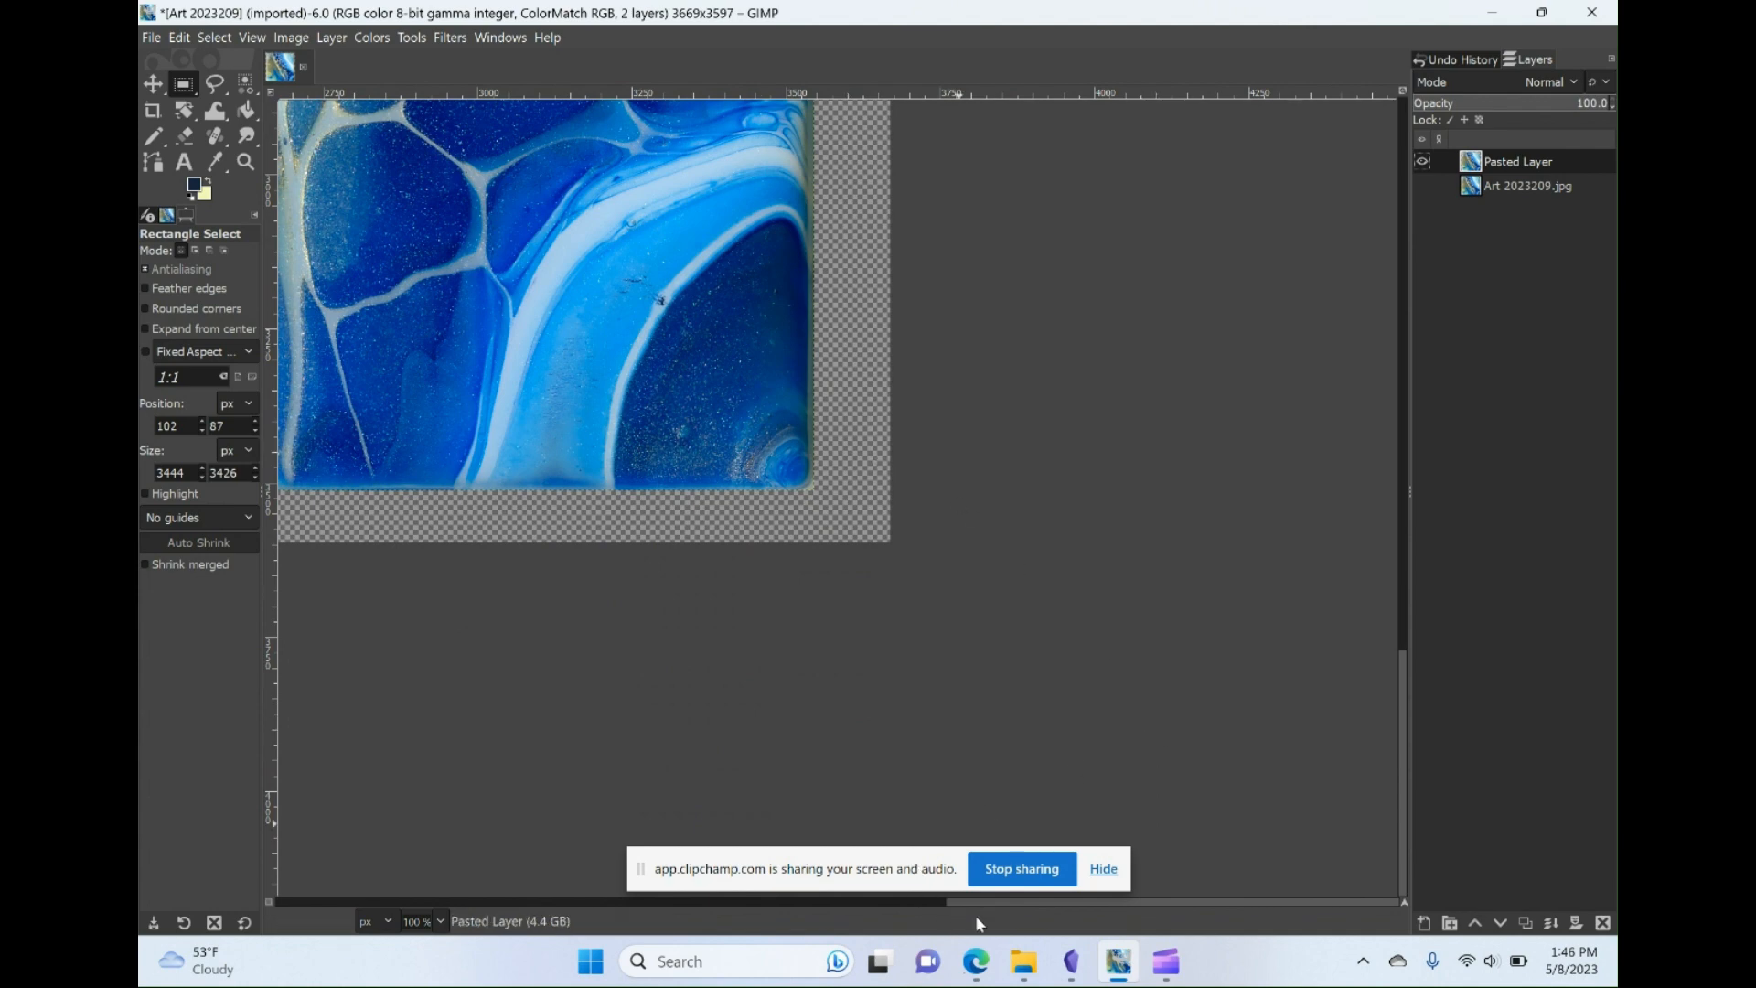
{"action": "left_click", "coordinate": [975, 958]}
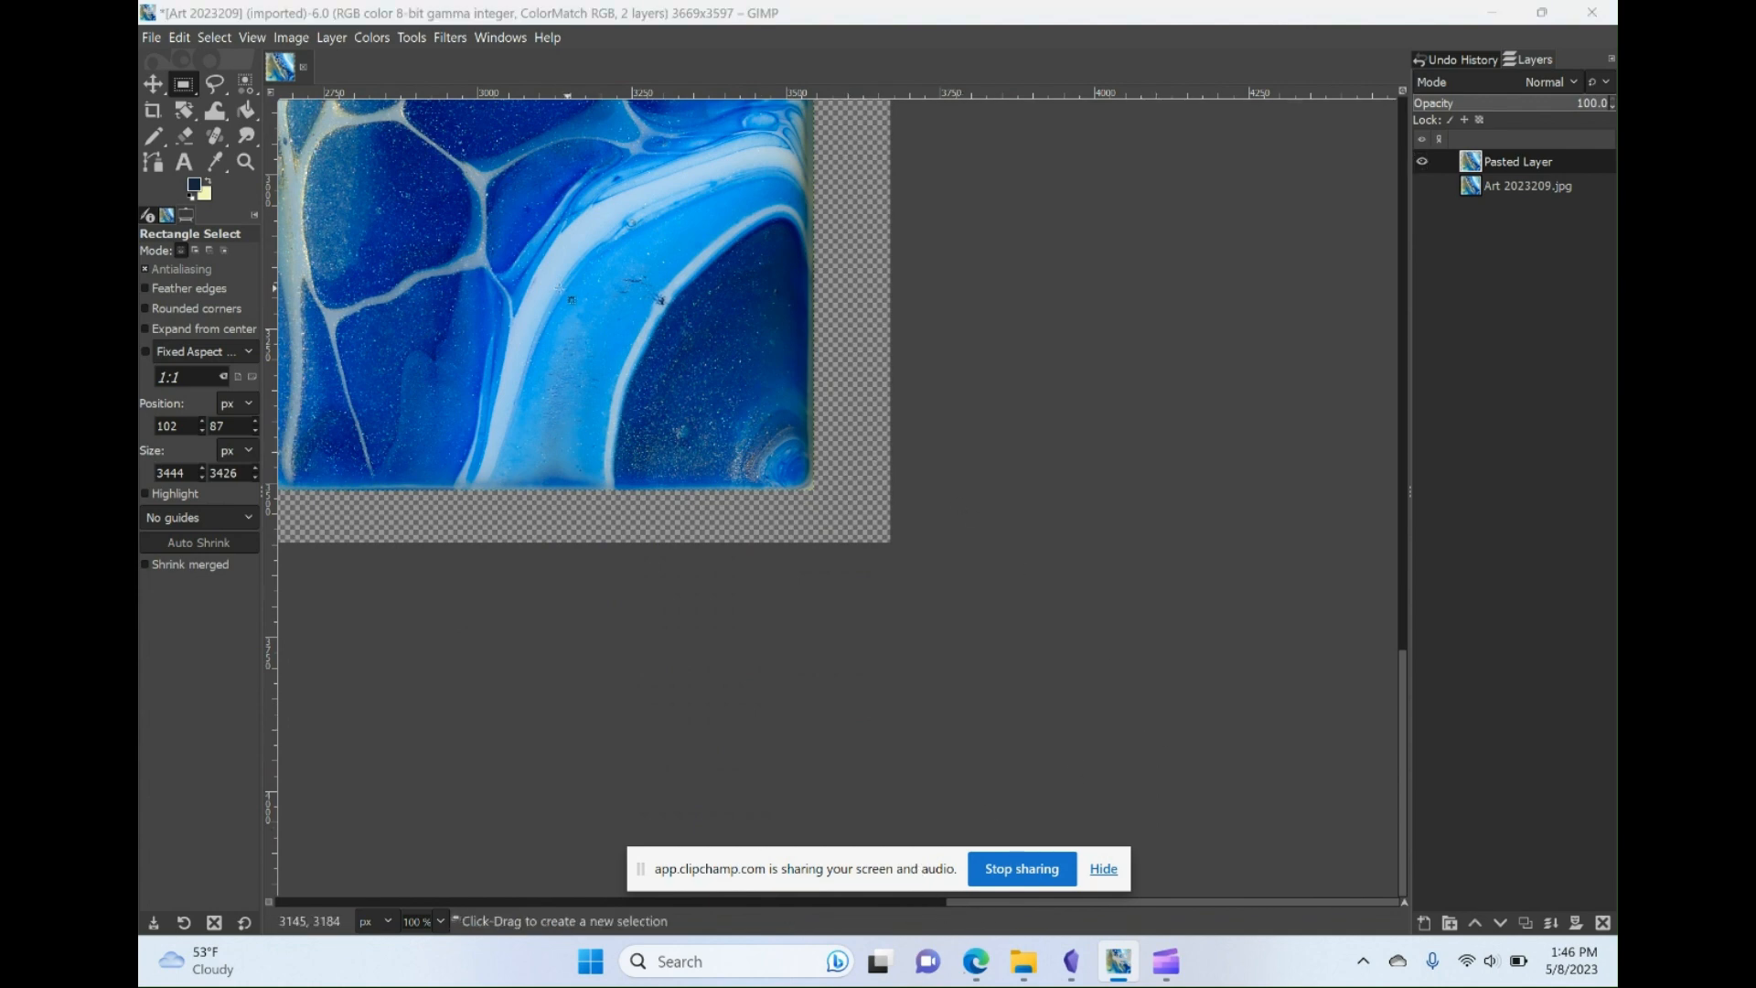
{"action": "scroll", "coordinate": [590, 240], "scroll_direction": "down", "scroll_amount": 1}
{"action": "scroll", "coordinate": [589, 240], "scroll_direction": "down", "scroll_amount": 1}
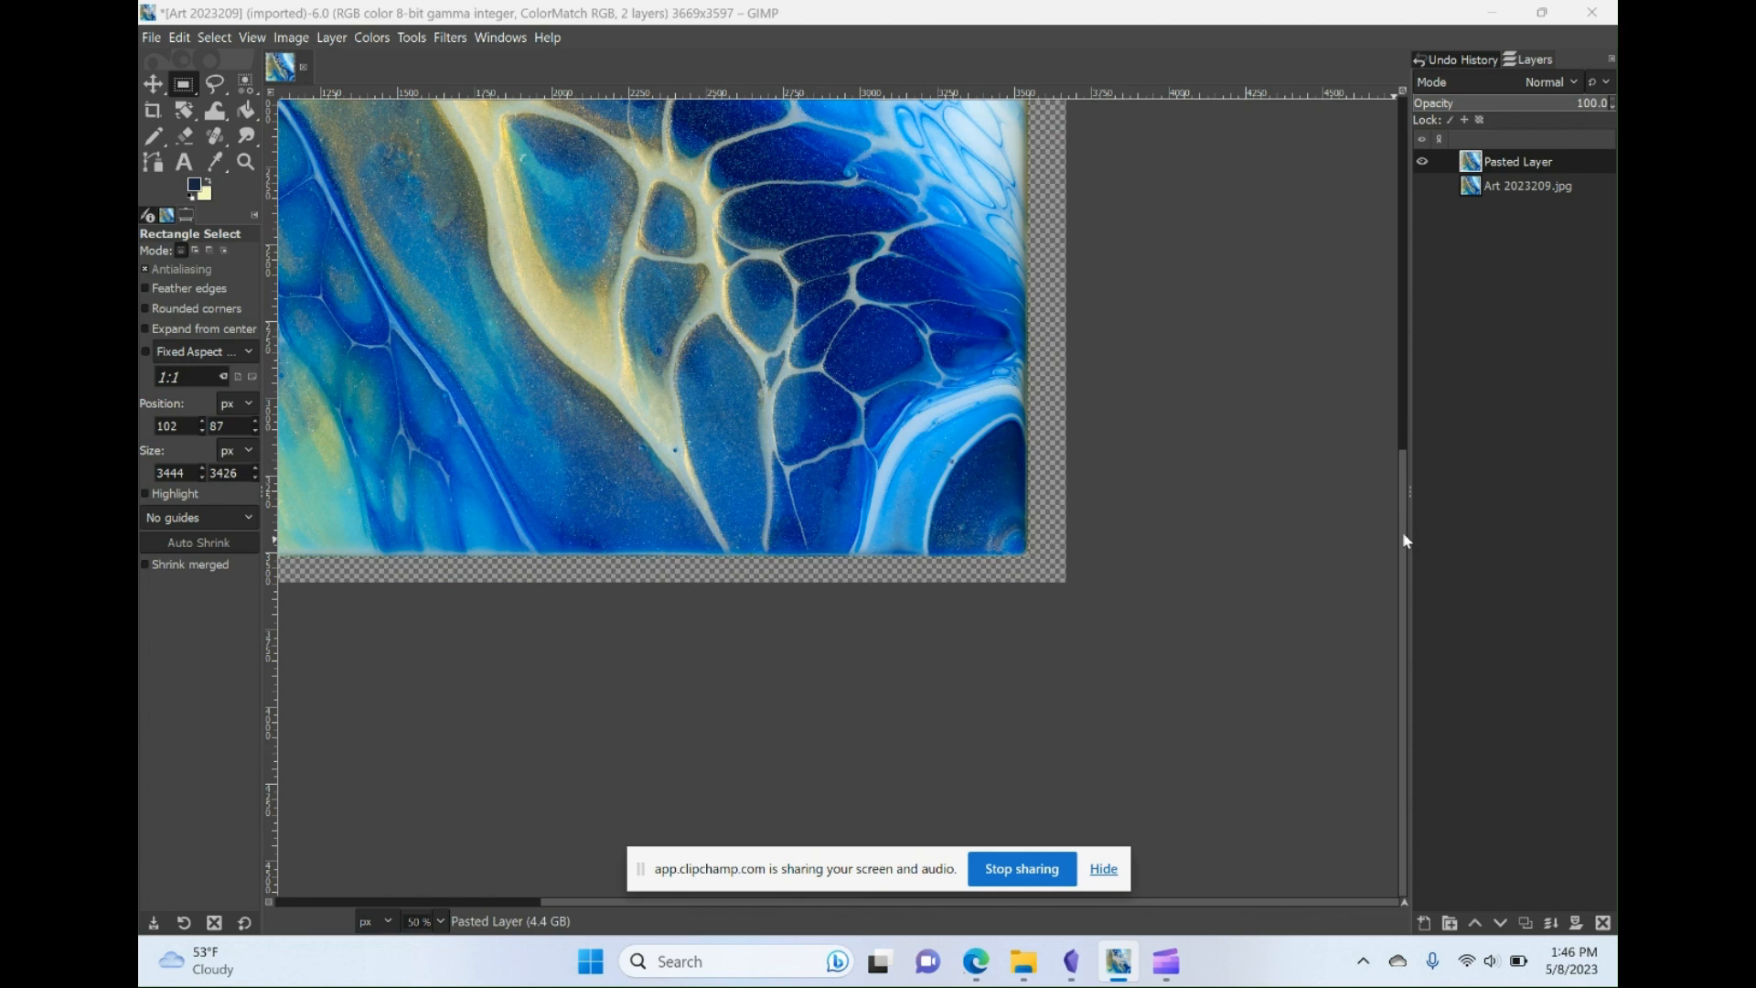
{"action": "left_click_drag", "start_coordinate": [1401, 540], "coordinate": [1418, 181]}
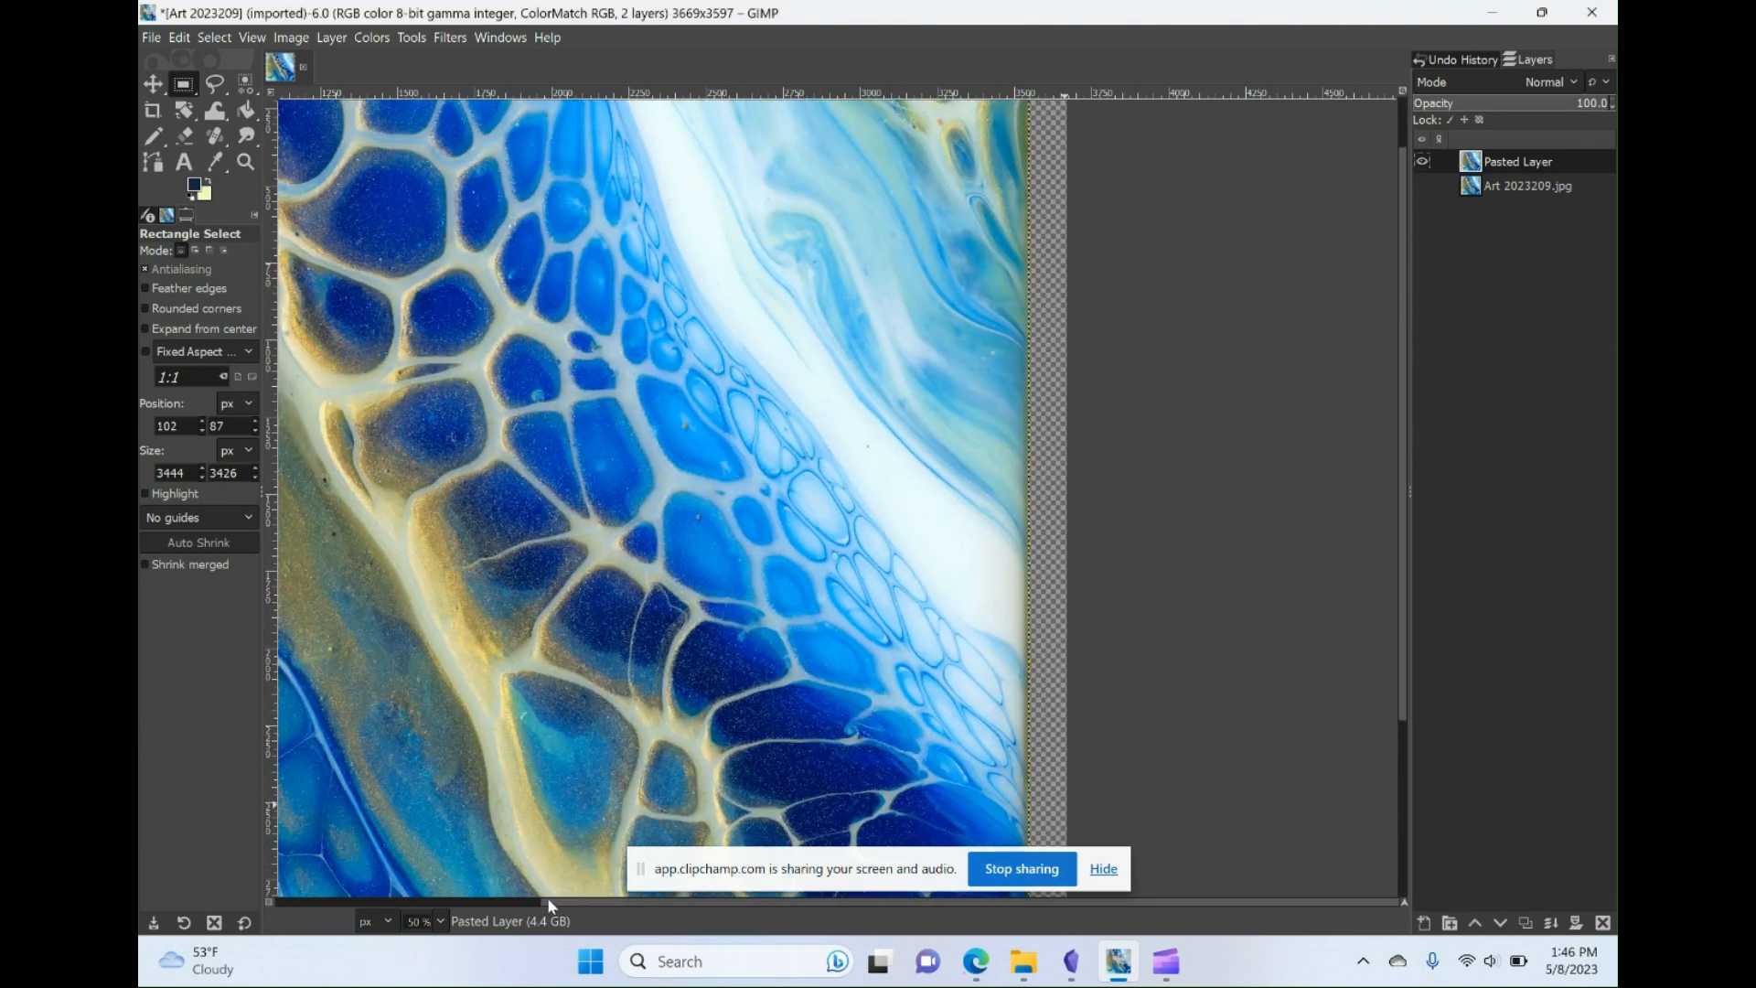
{"action": "left_click_drag", "start_coordinate": [546, 897], "coordinate": [363, 880]}
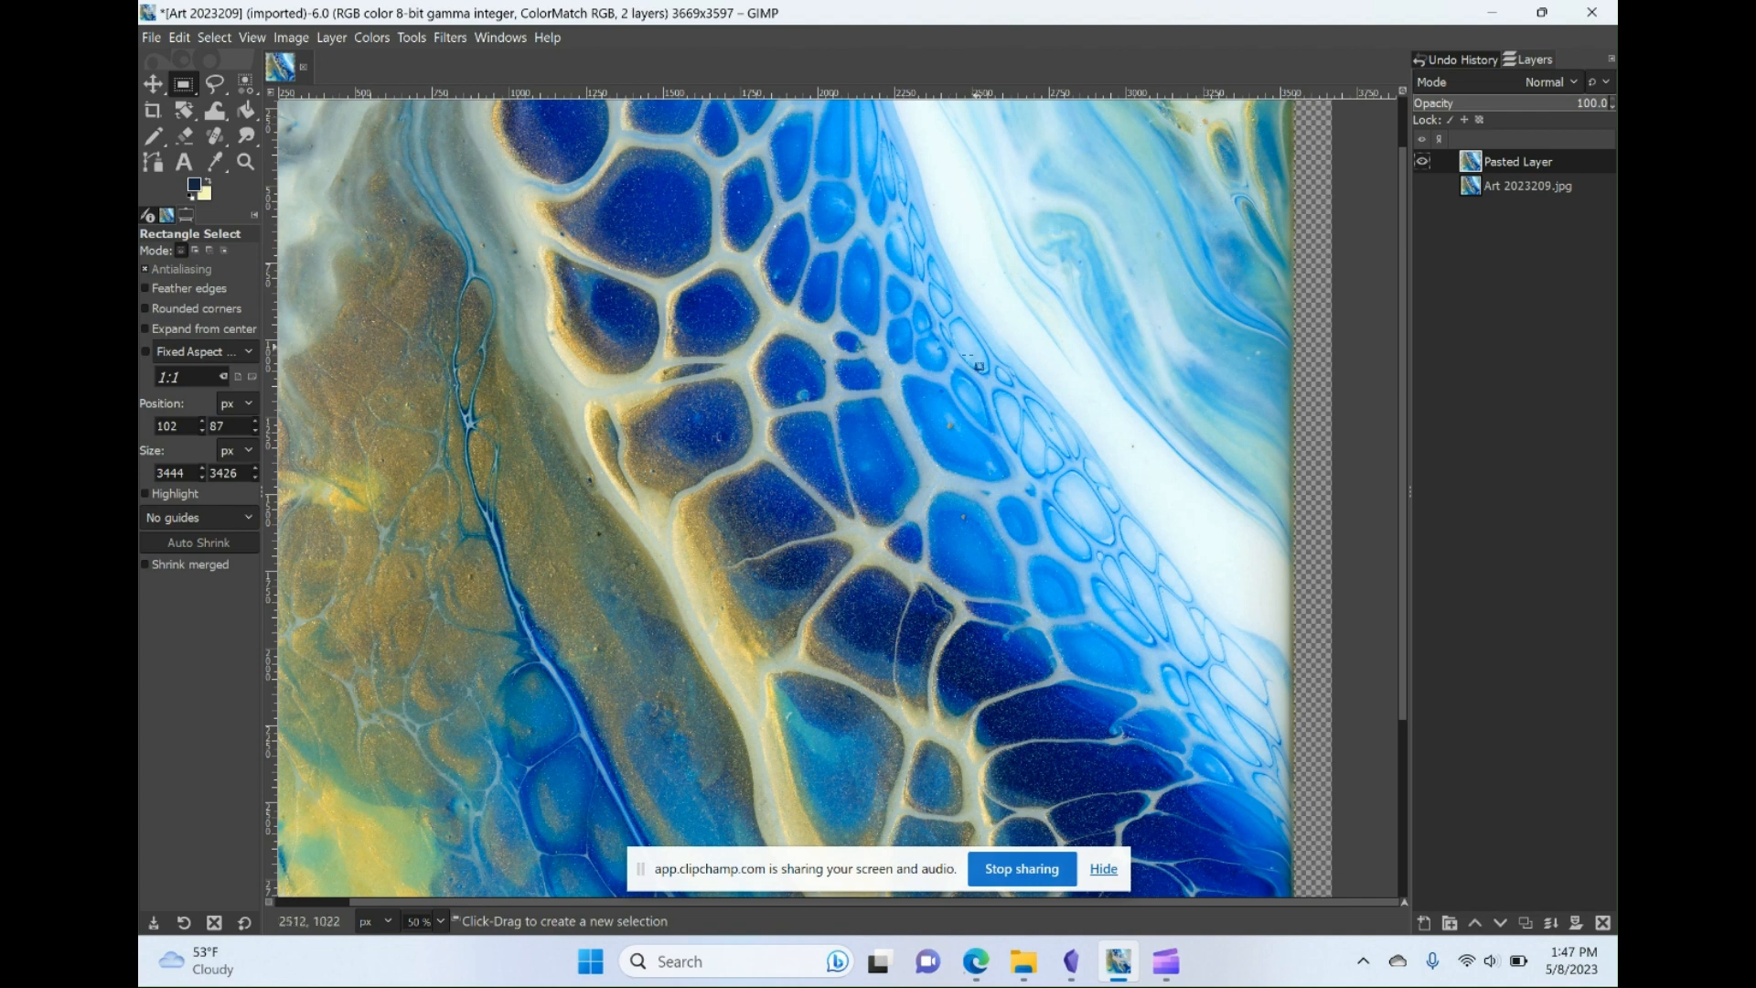
- Make an elliptical selection of about 24 × 25 px on clean blue beside the tan speck, replacing the current selection, and copy it
{"action": "scroll", "coordinate": [750, 467], "scroll_direction": "up", "scroll_amount": 2}
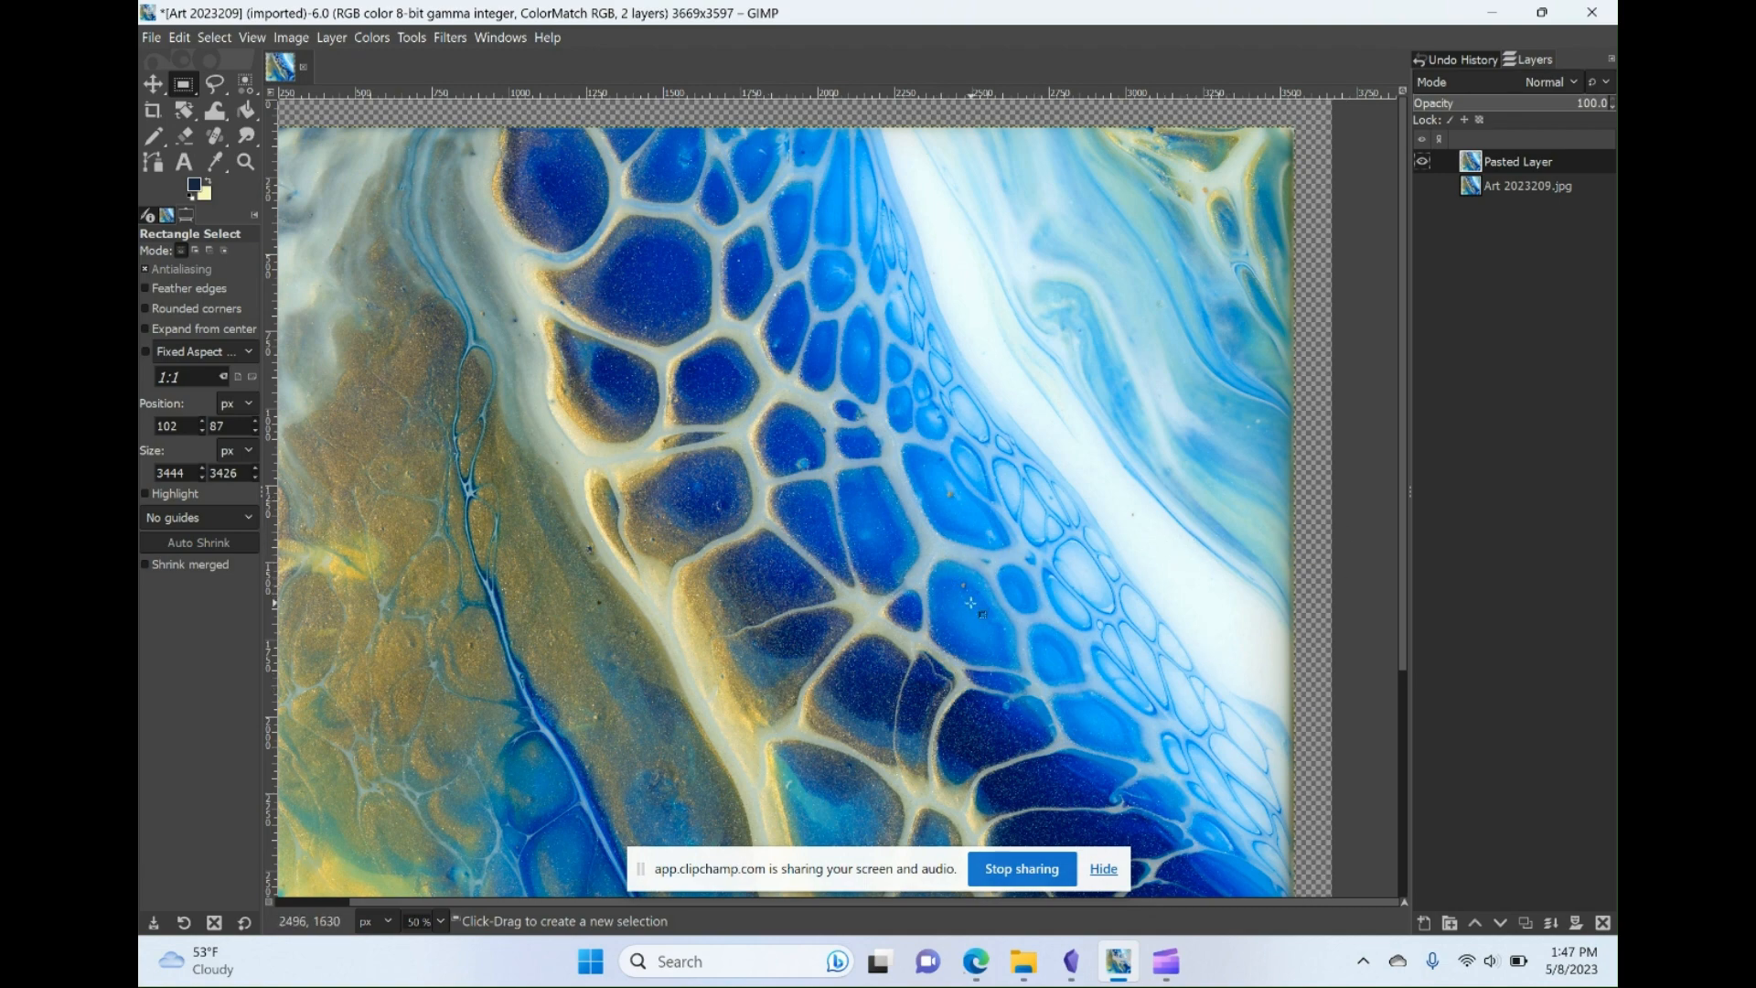
{"action": "scroll", "coordinate": [981, 598], "scroll_direction": "up", "scroll_amount": 2}
{"action": "scroll", "coordinate": [969, 603], "scroll_direction": "up", "scroll_amount": 4}
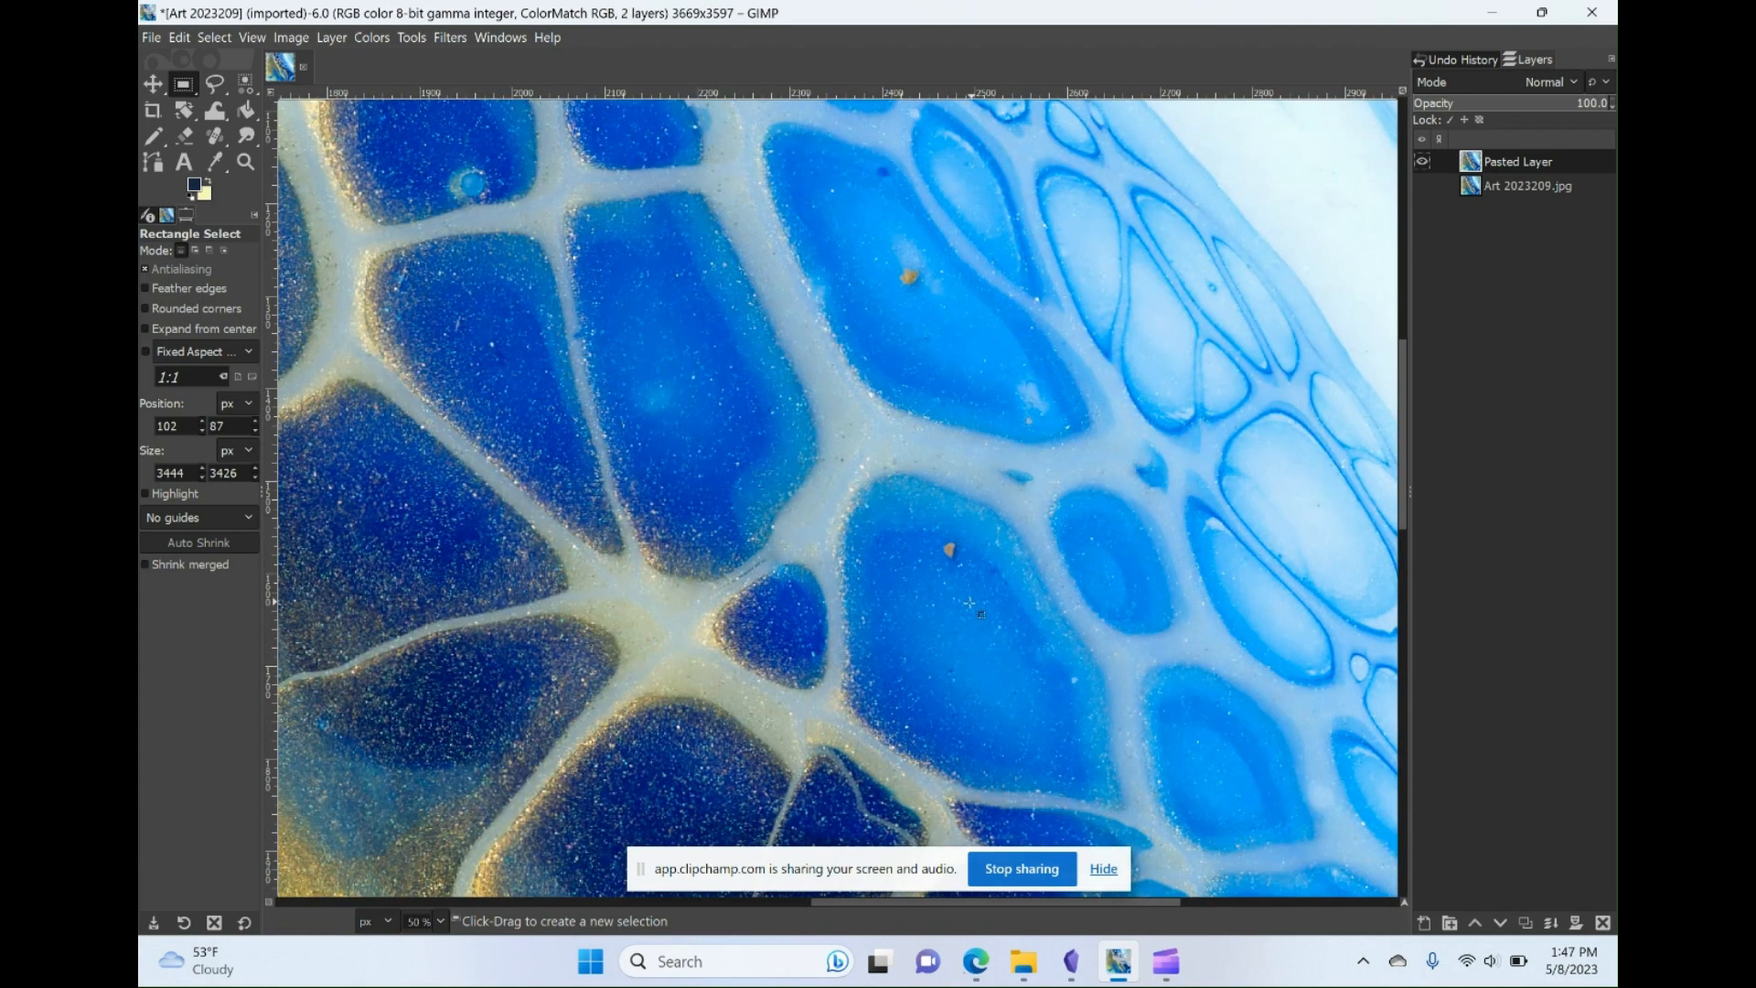
{"action": "scroll", "coordinate": [994, 644], "scroll_direction": "up", "scroll_amount": 1}
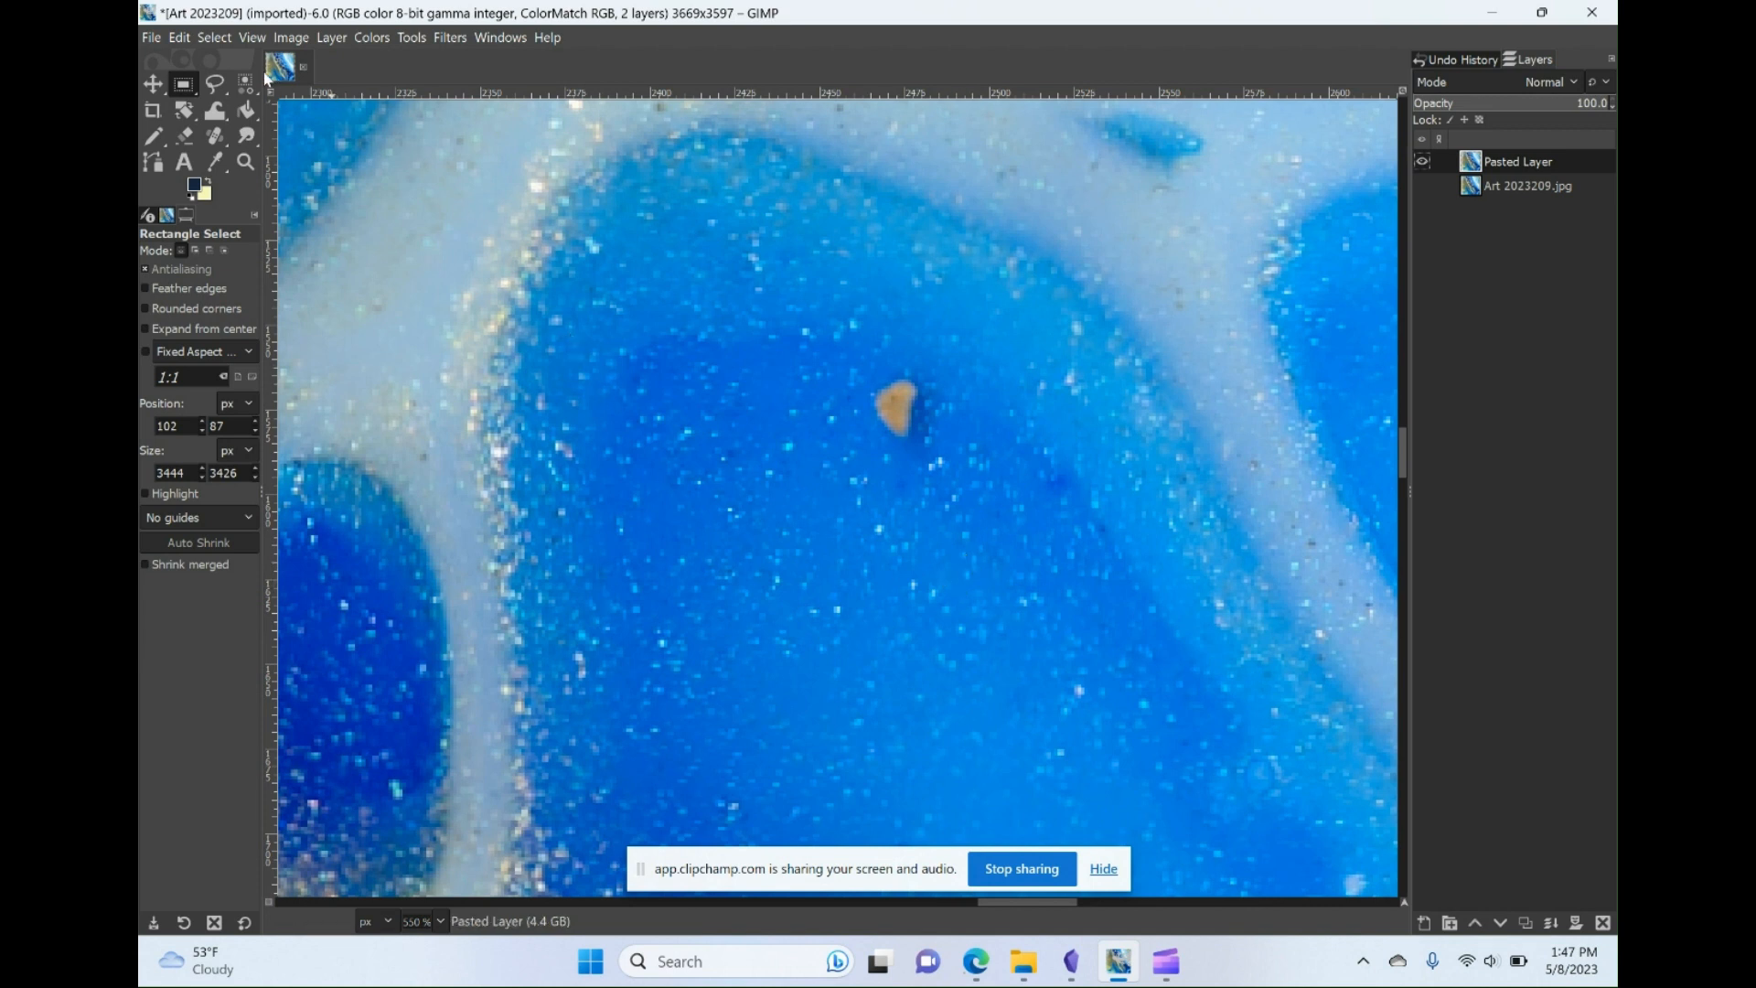
{"action": "left_click", "coordinate": [189, 84]}
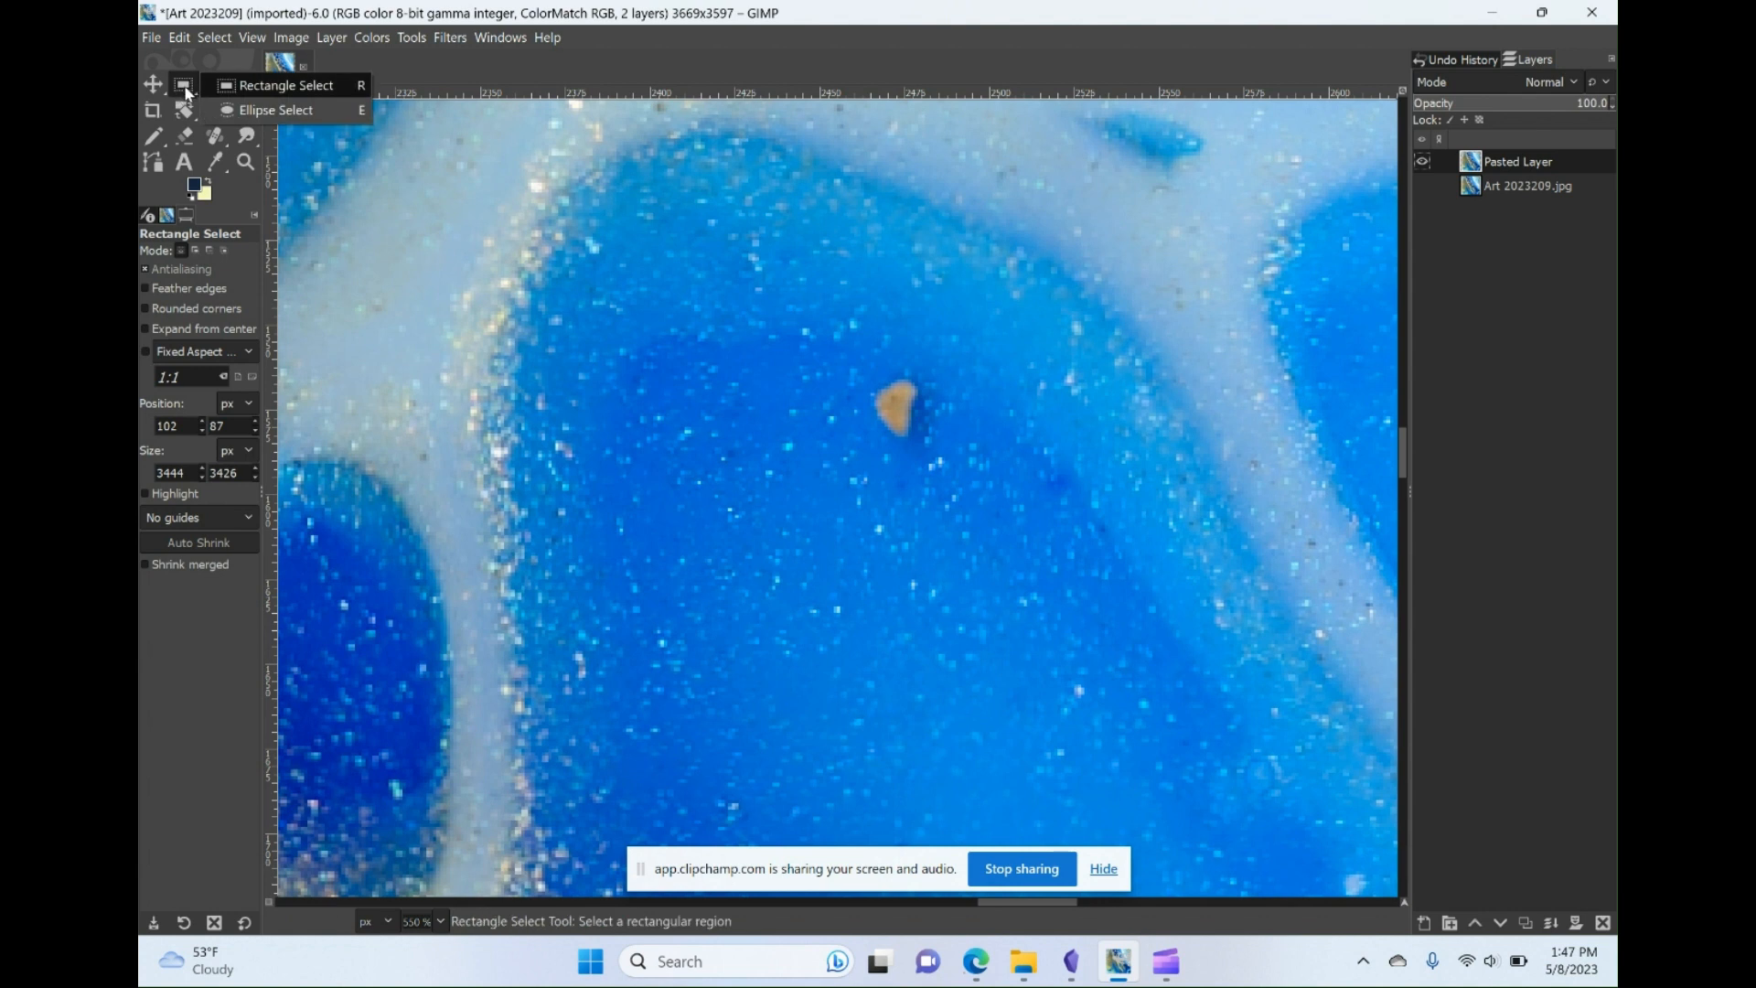
{"action": "left_click", "coordinate": [265, 108]}
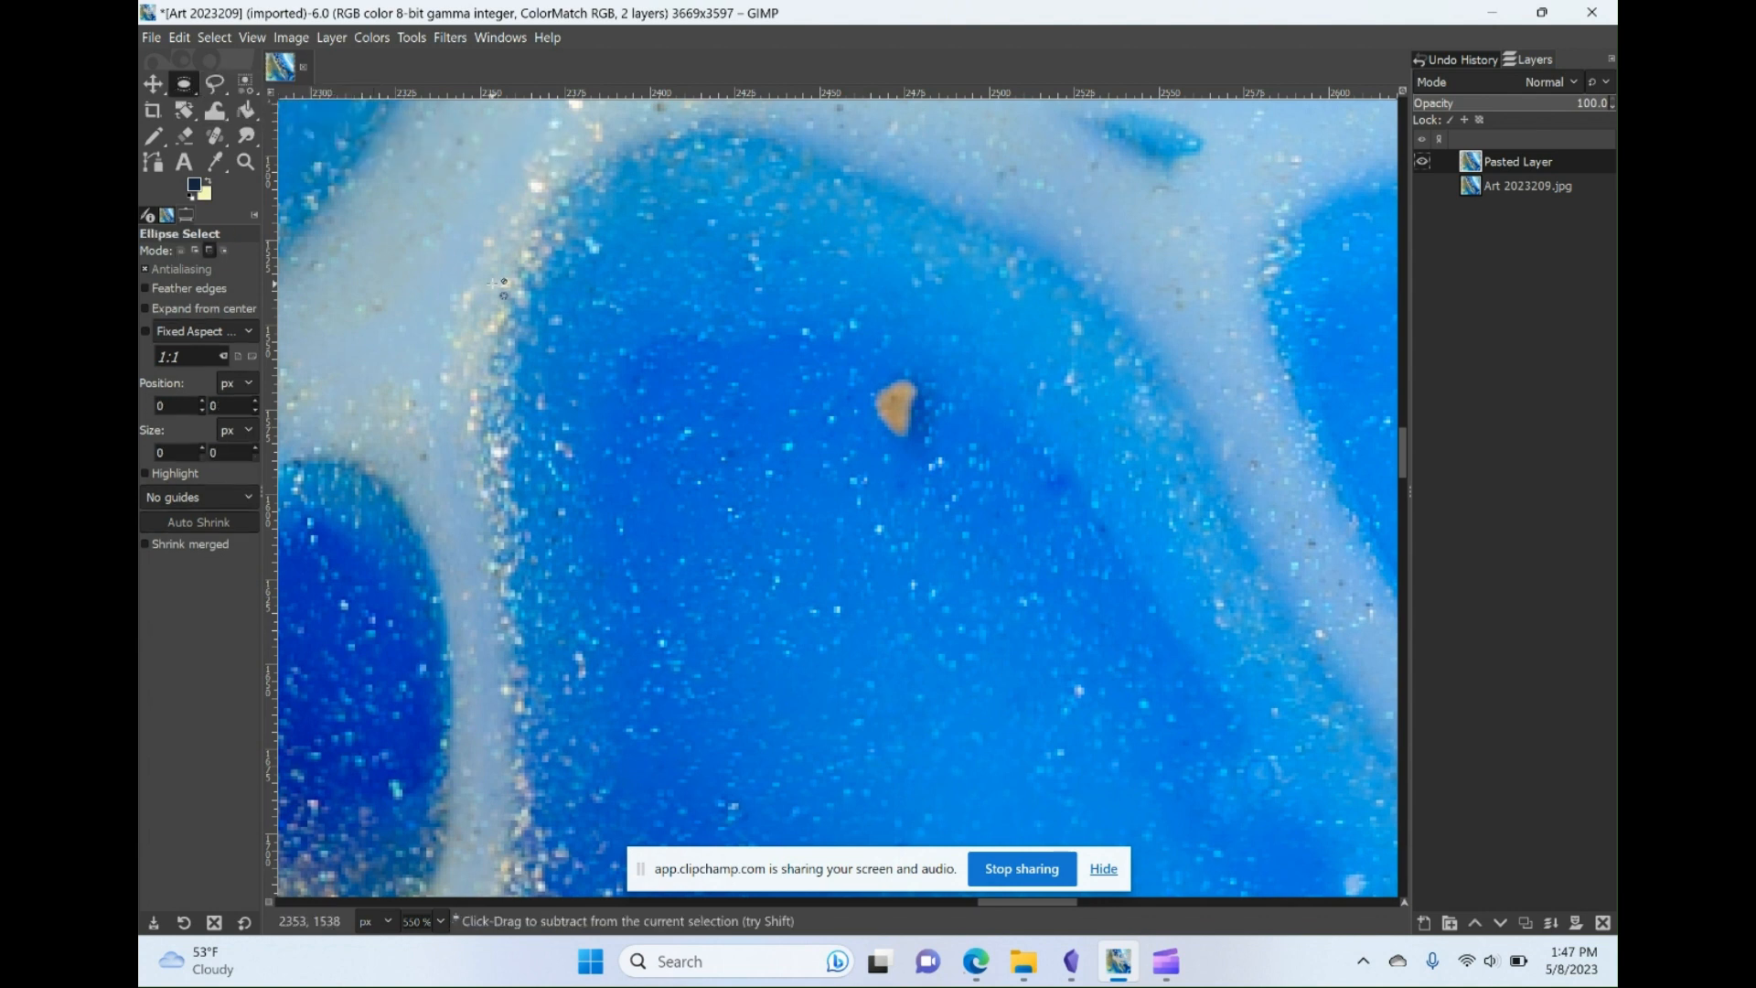
{"action": "left_click", "coordinate": [182, 251]}
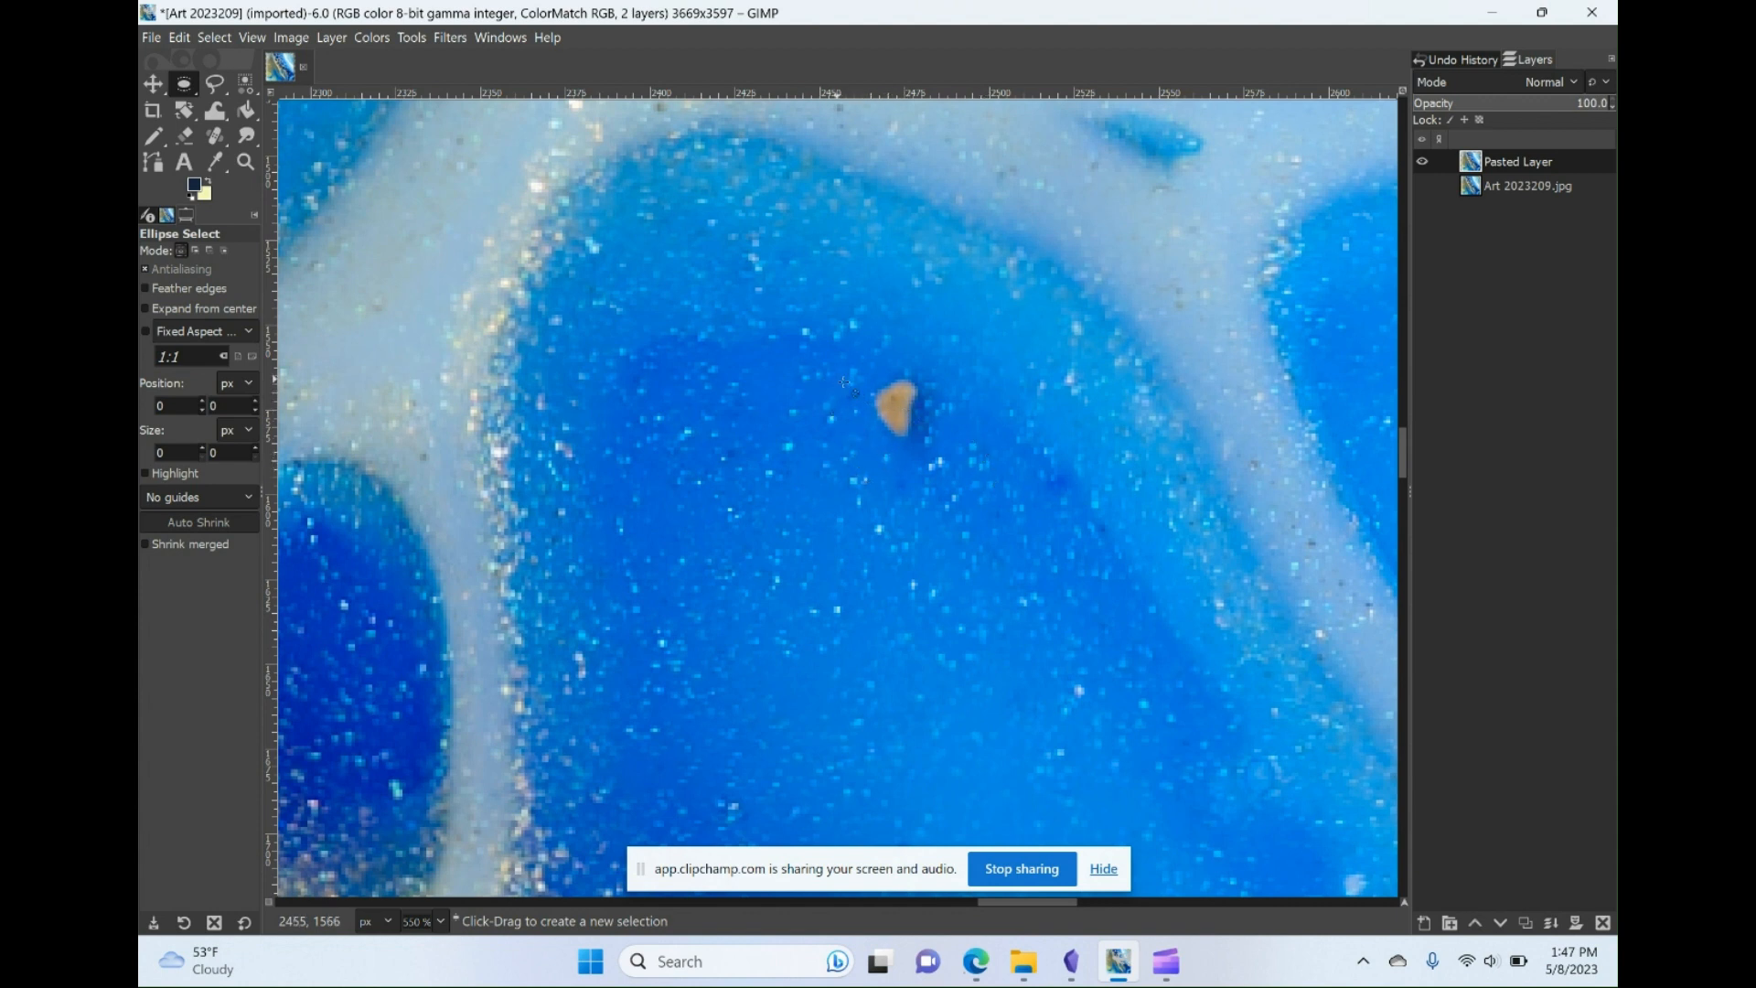
{"action": "left_click_drag", "start_coordinate": [951, 405], "coordinate": [1030, 488]}
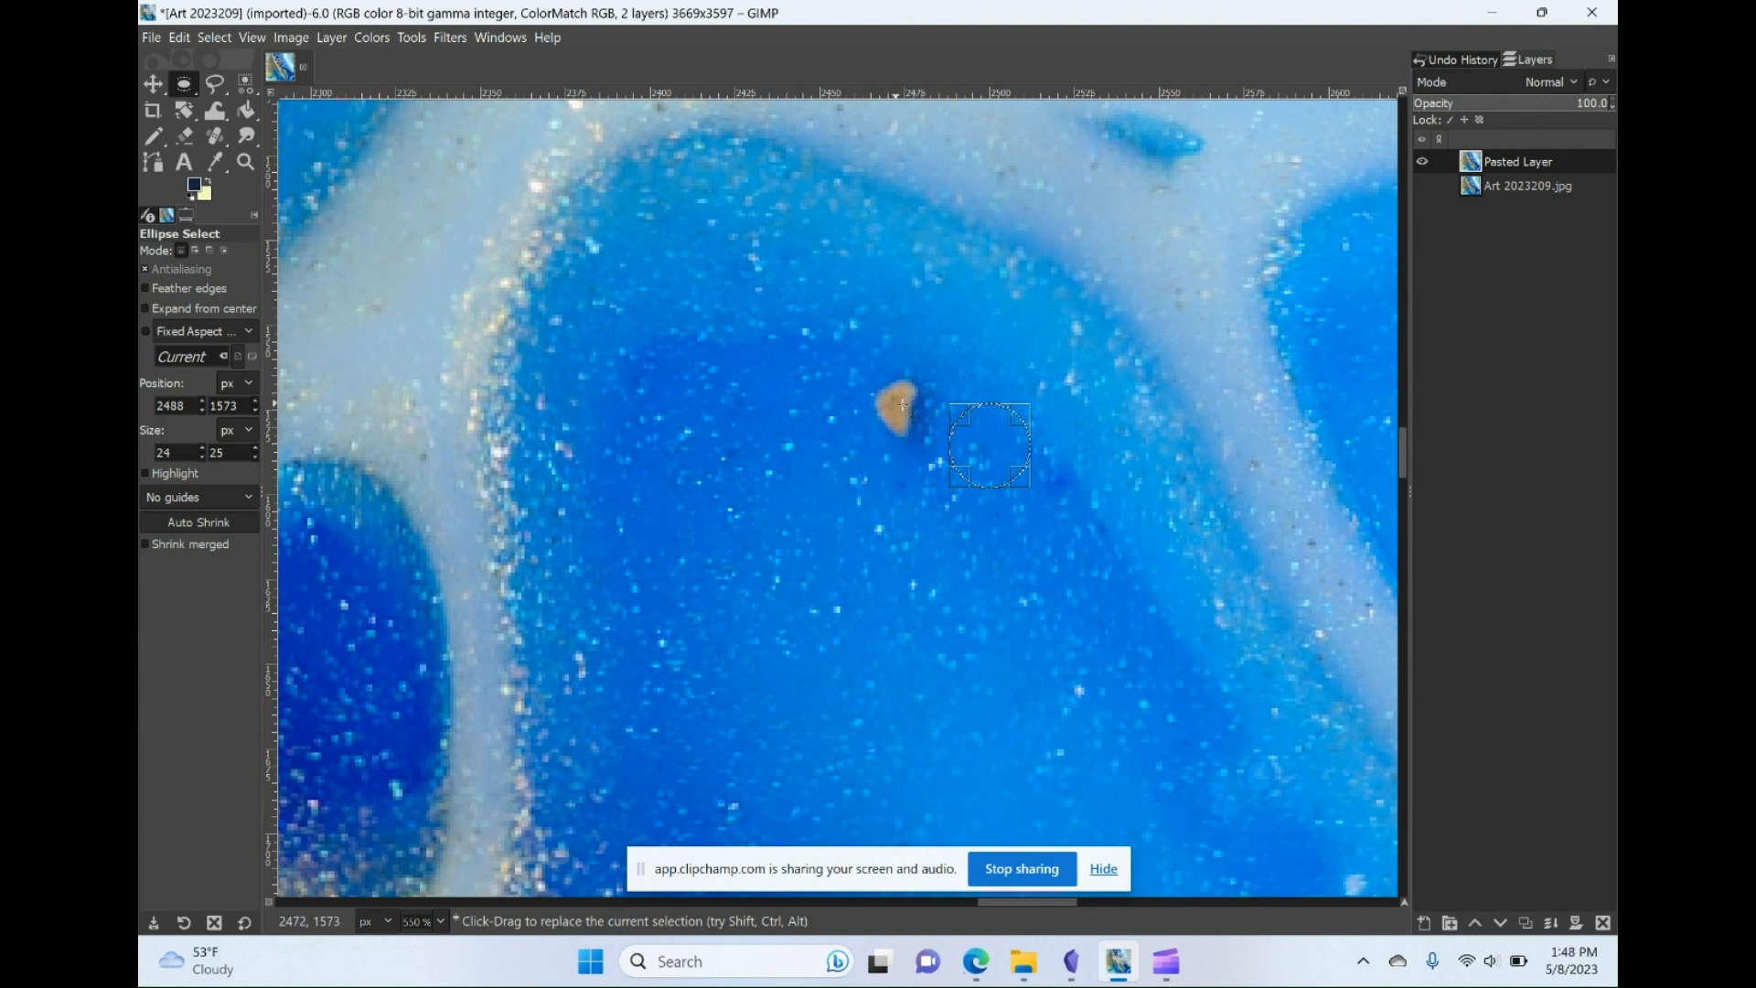
{"action": "key", "text": "ctrl"}
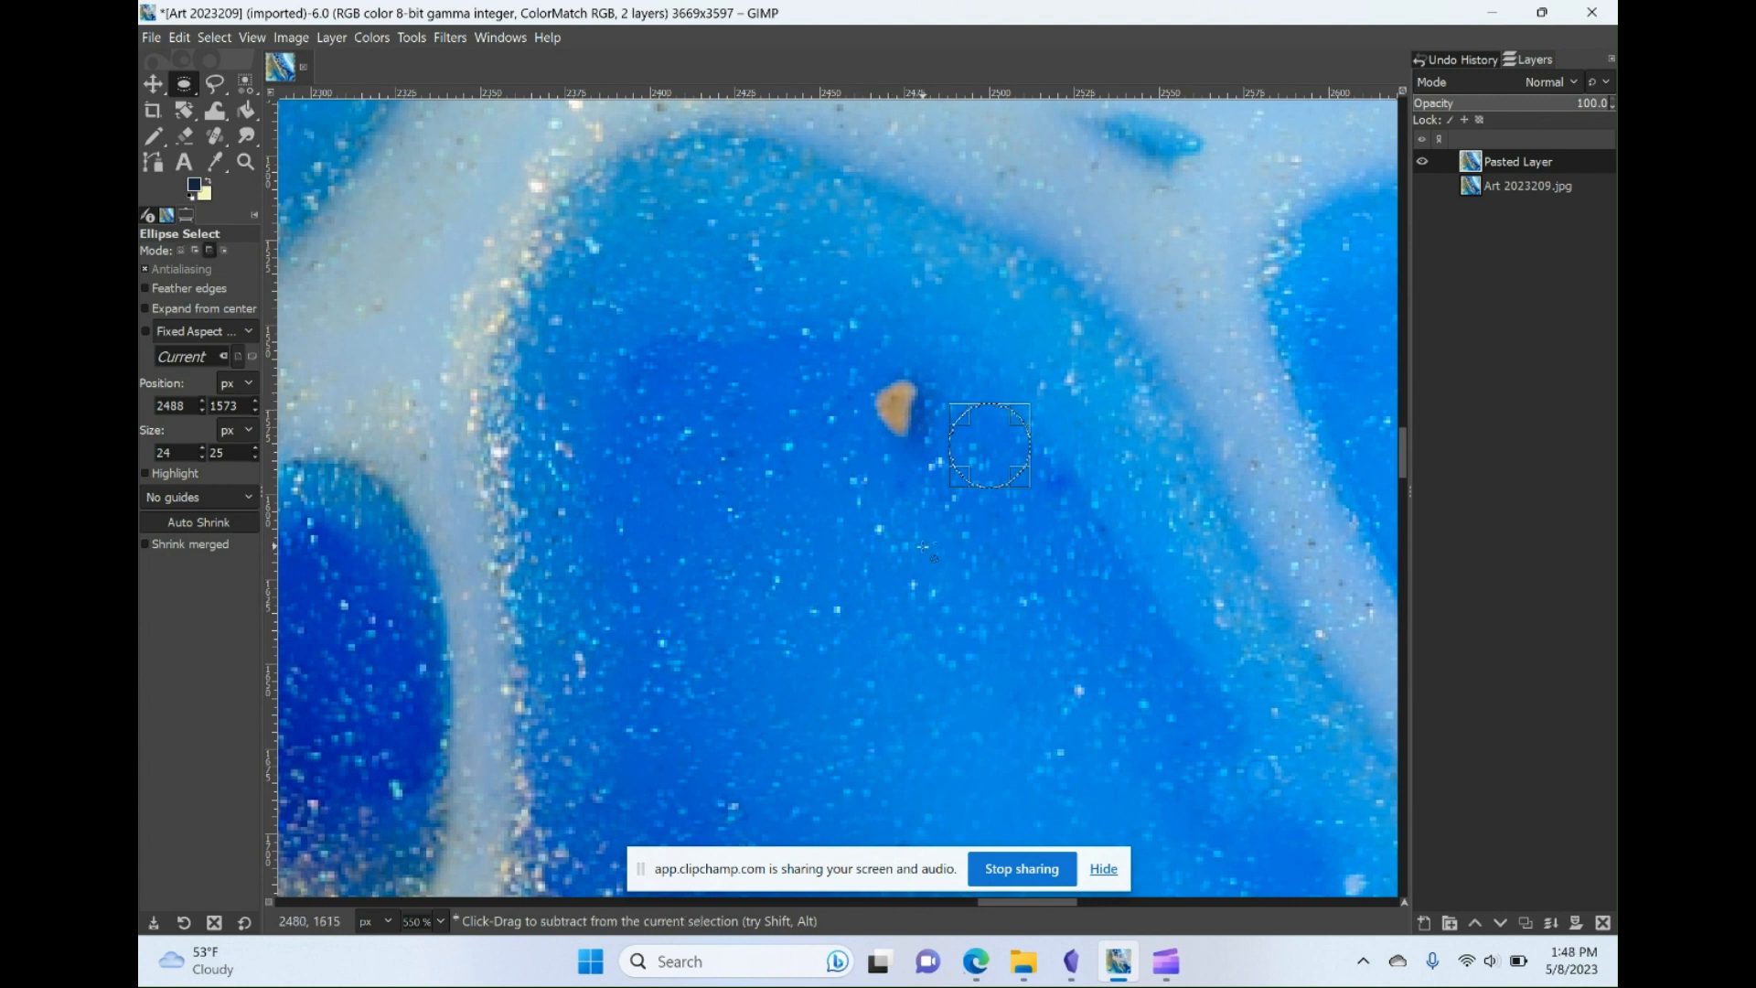
{"action": "key", "text": "ctrl+c"}
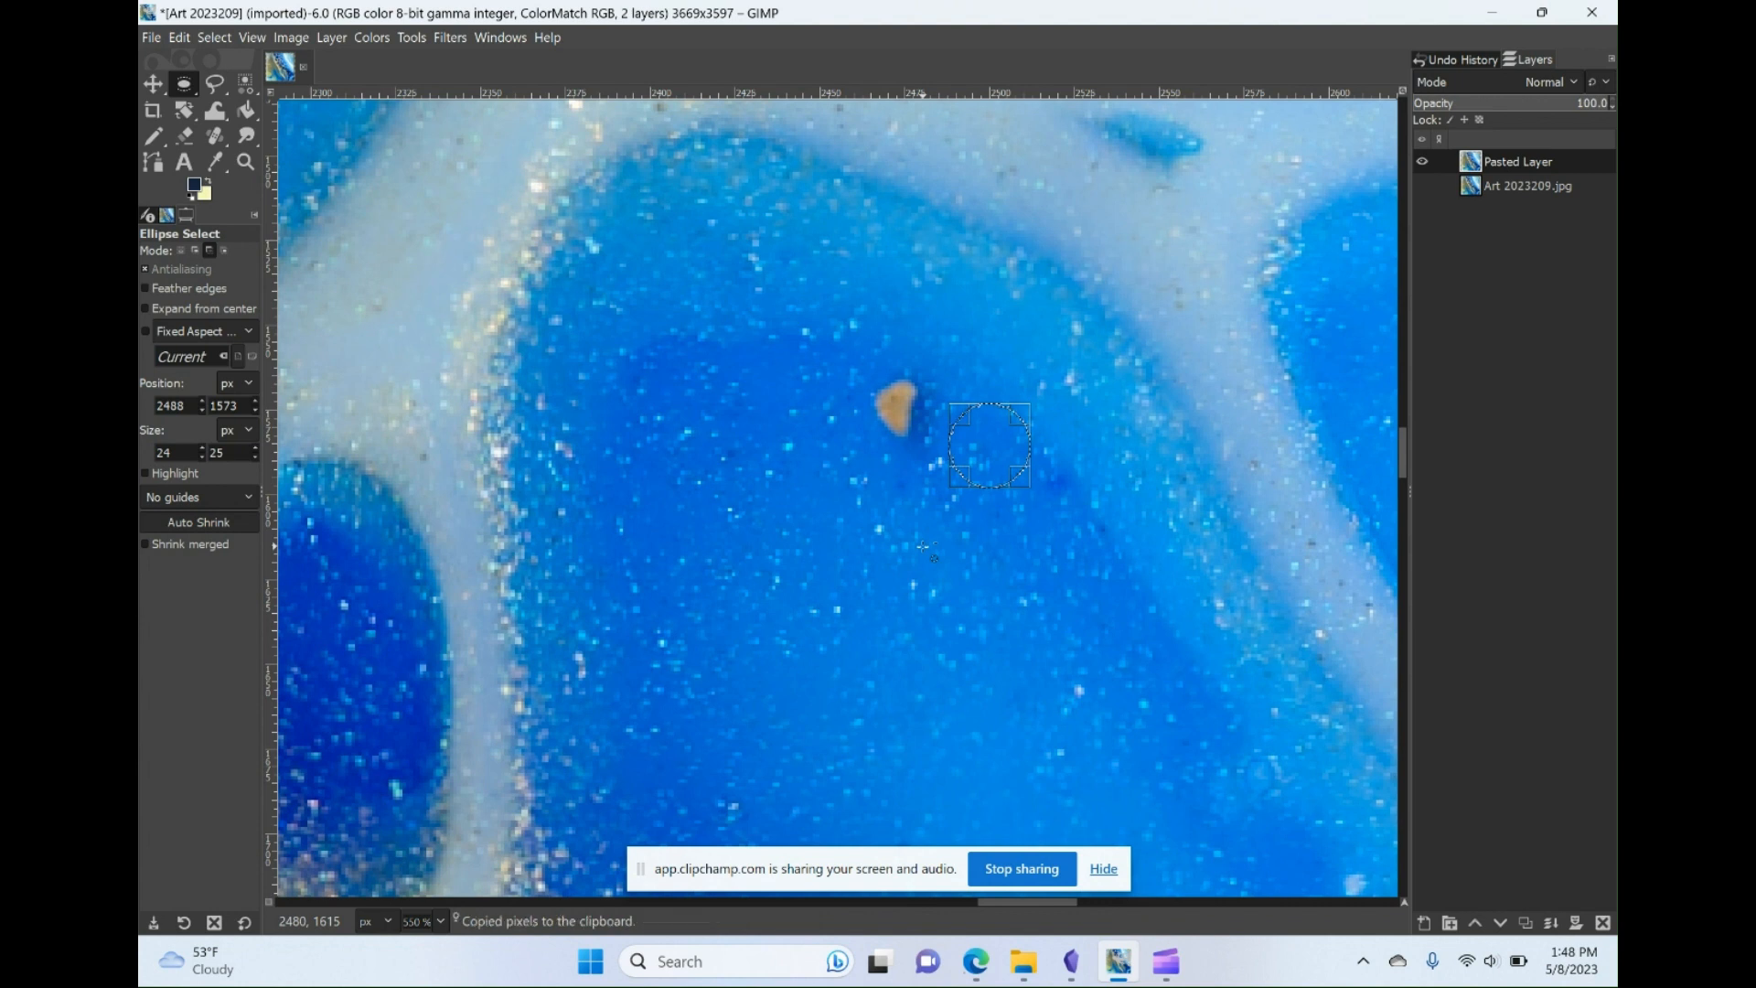
- Paste the copied blue patch, move it over the tan speck, and check the coverage by hiding and reshowing the floating selection
{"action": "key", "text": "ctrl+v"}
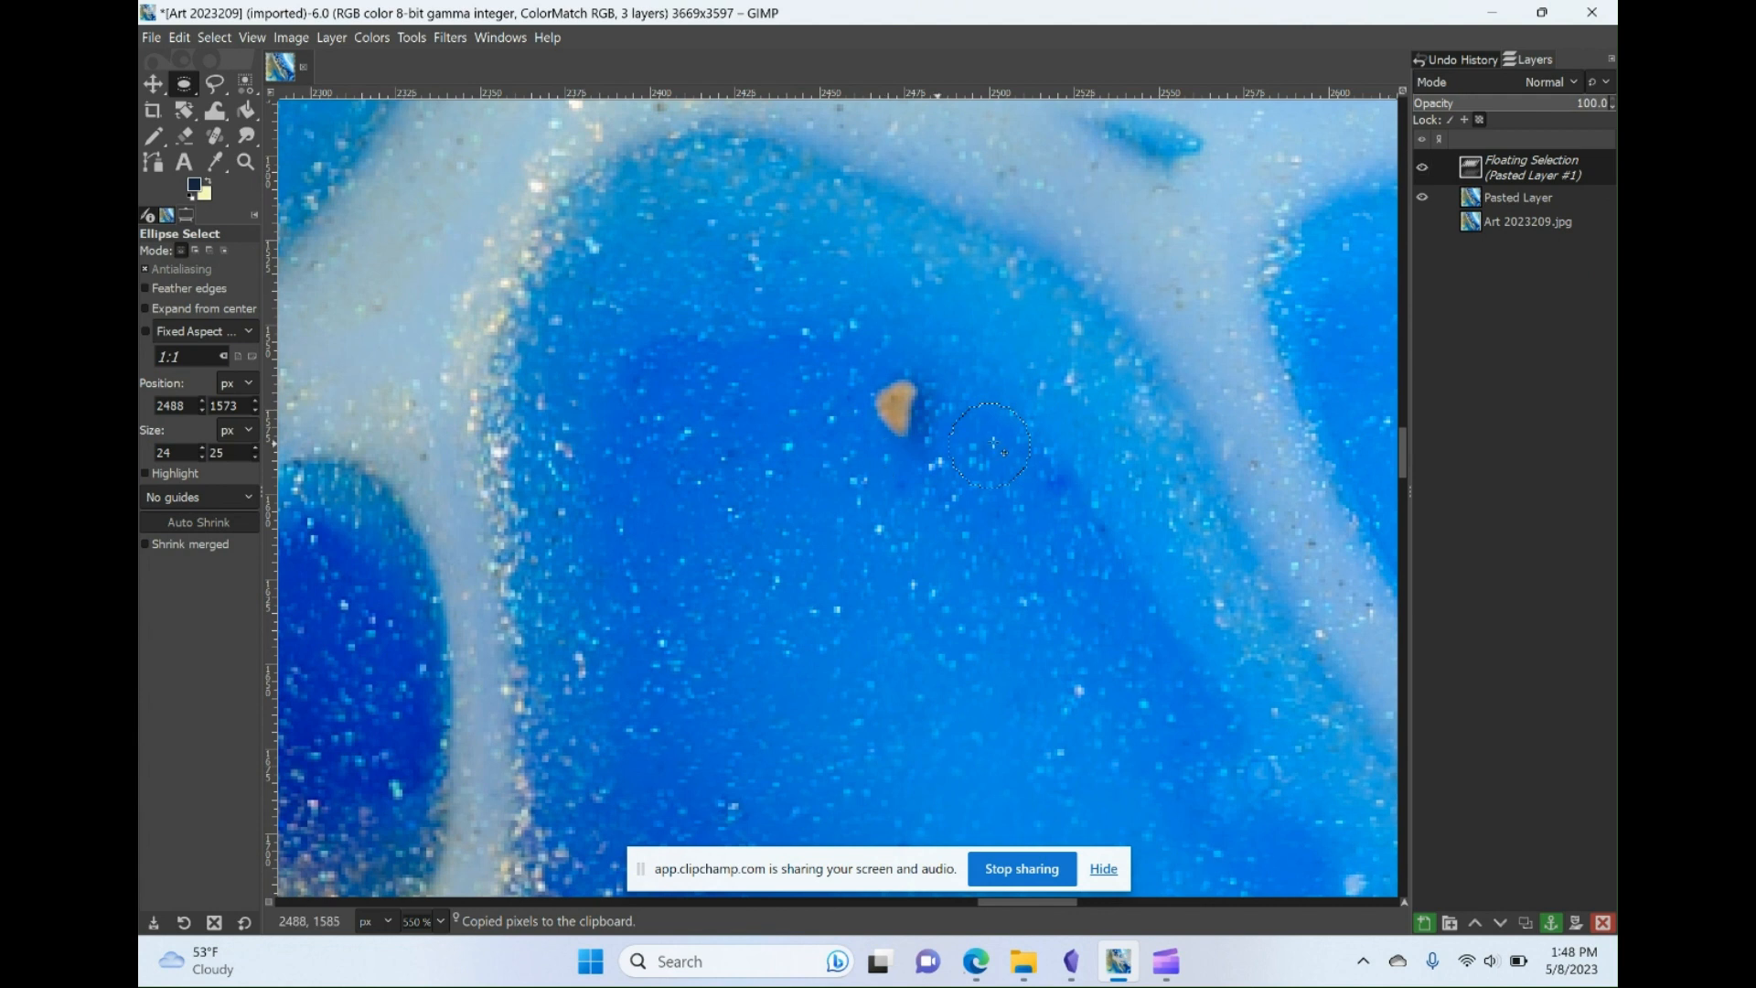
{"action": "left_click_drag", "start_coordinate": [1005, 462], "coordinate": [916, 426]}
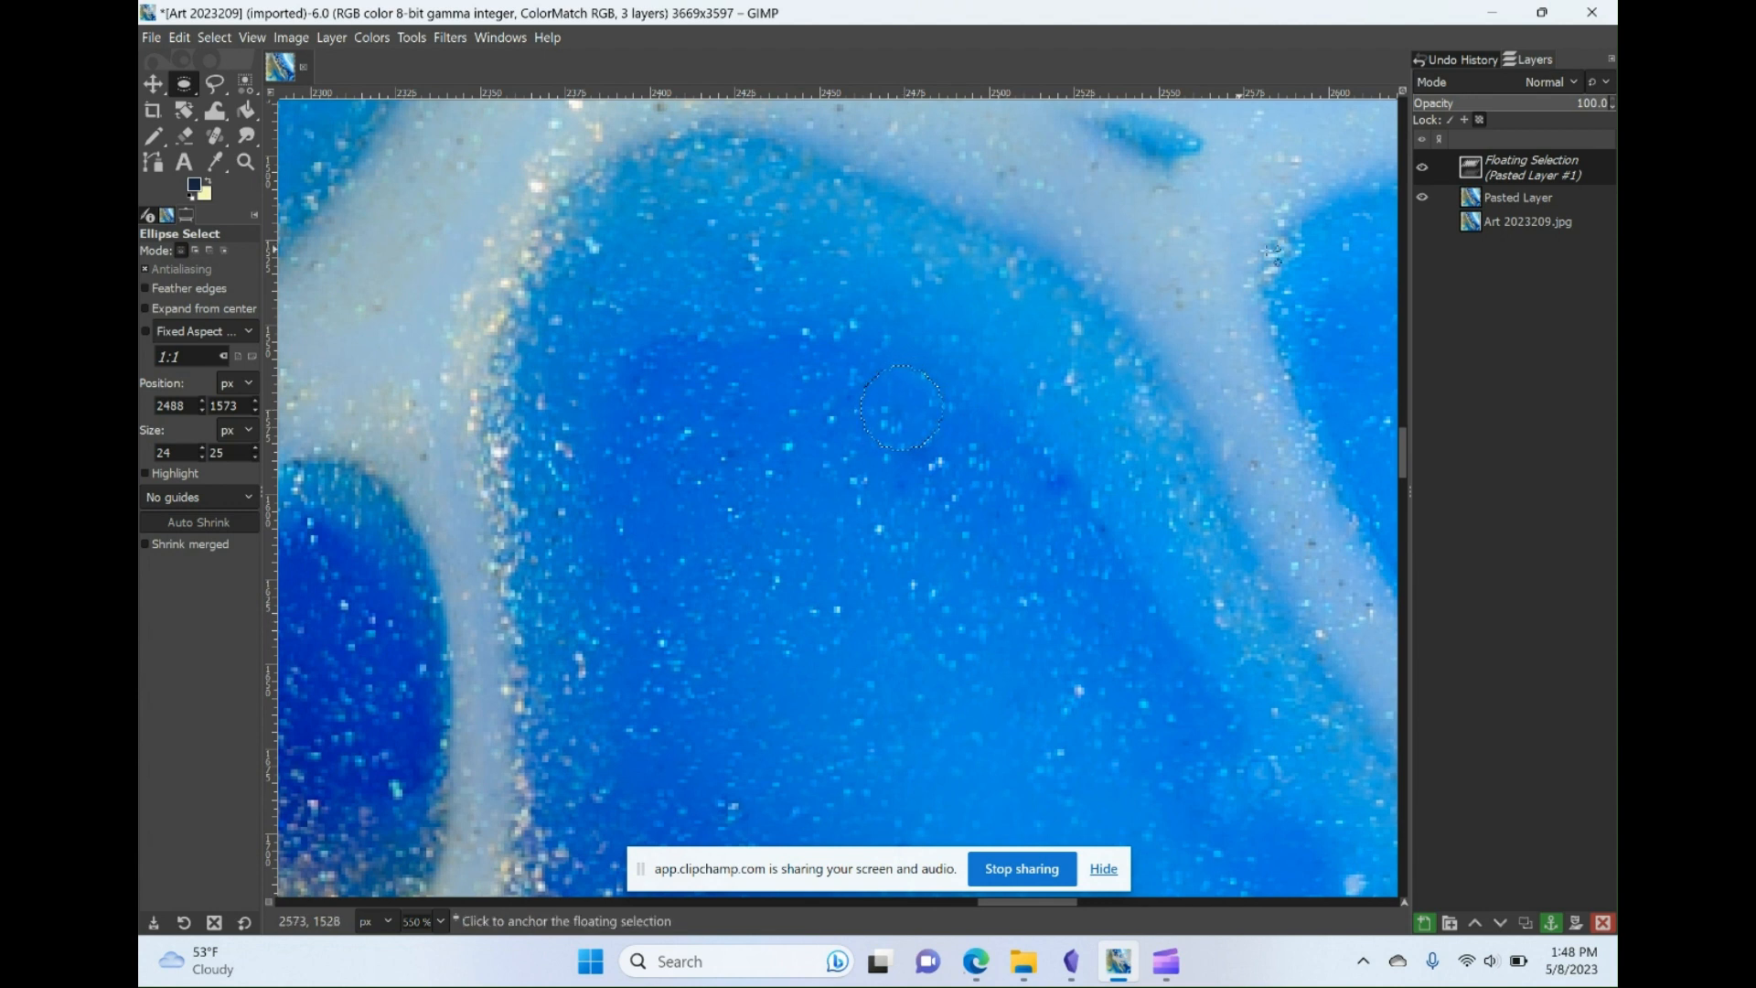
{"action": "left_click", "coordinate": [1422, 167]}
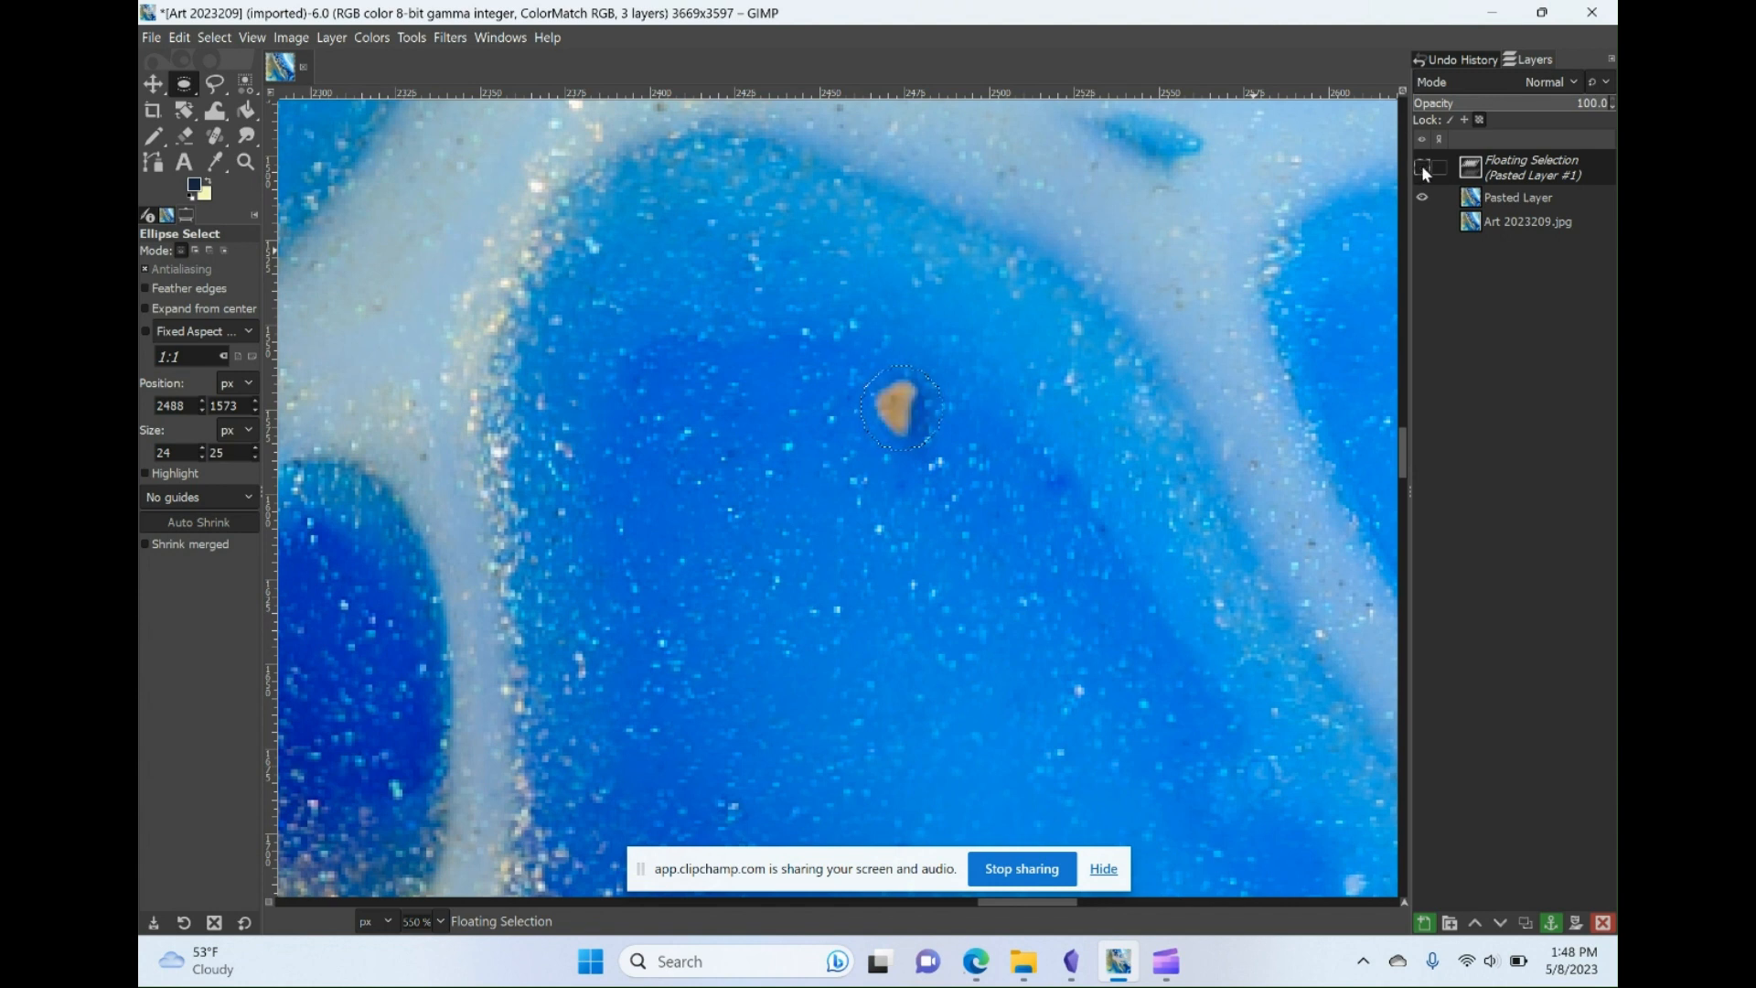
{"action": "left_click", "coordinate": [1422, 168]}
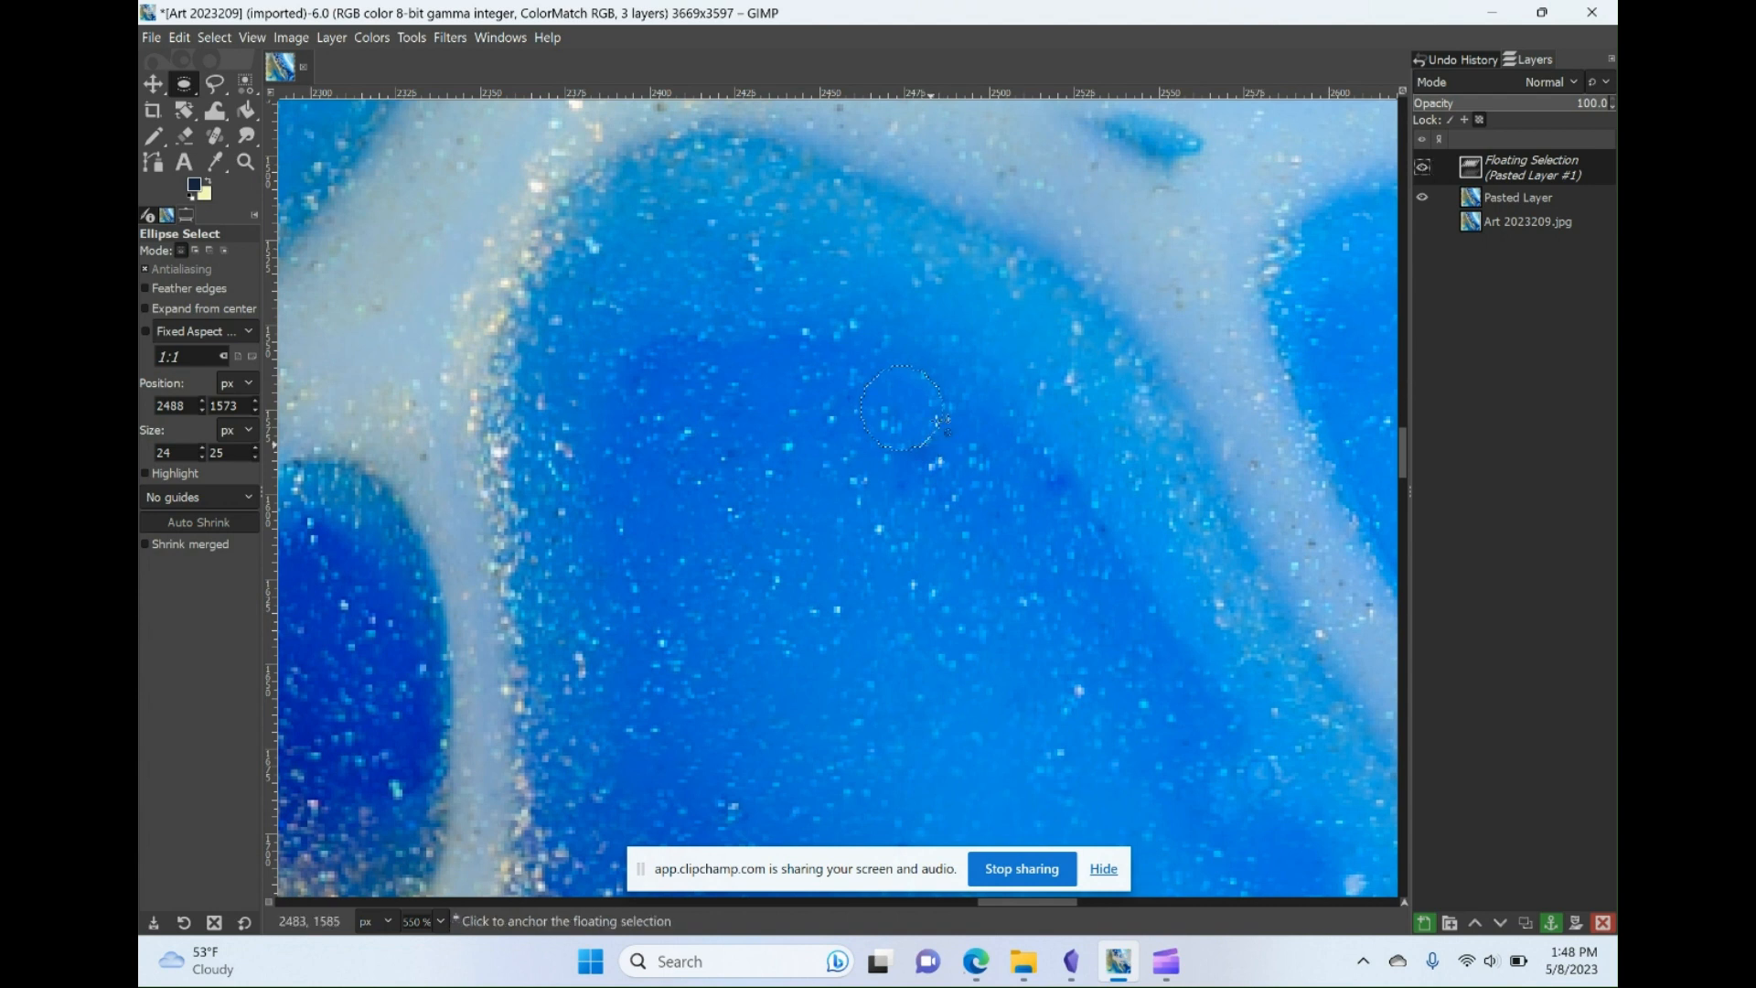
{"action": "left_click", "coordinate": [1024, 361]}
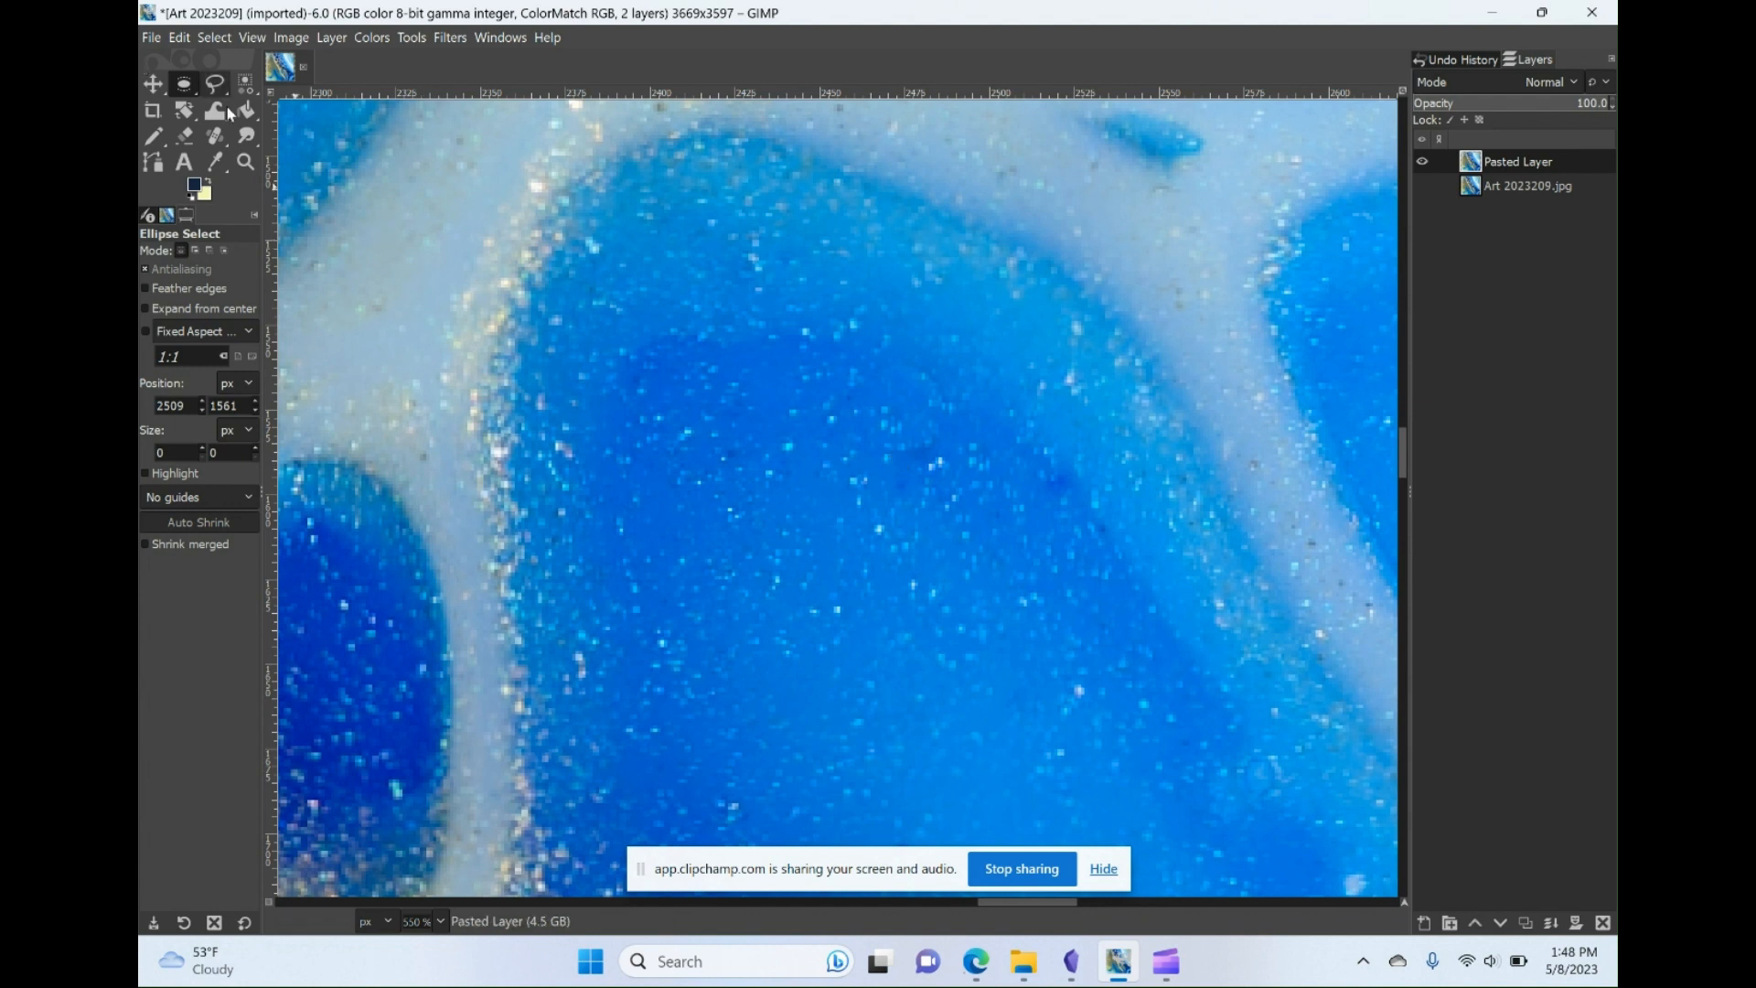
{"action": "left_click", "coordinate": [248, 138]}
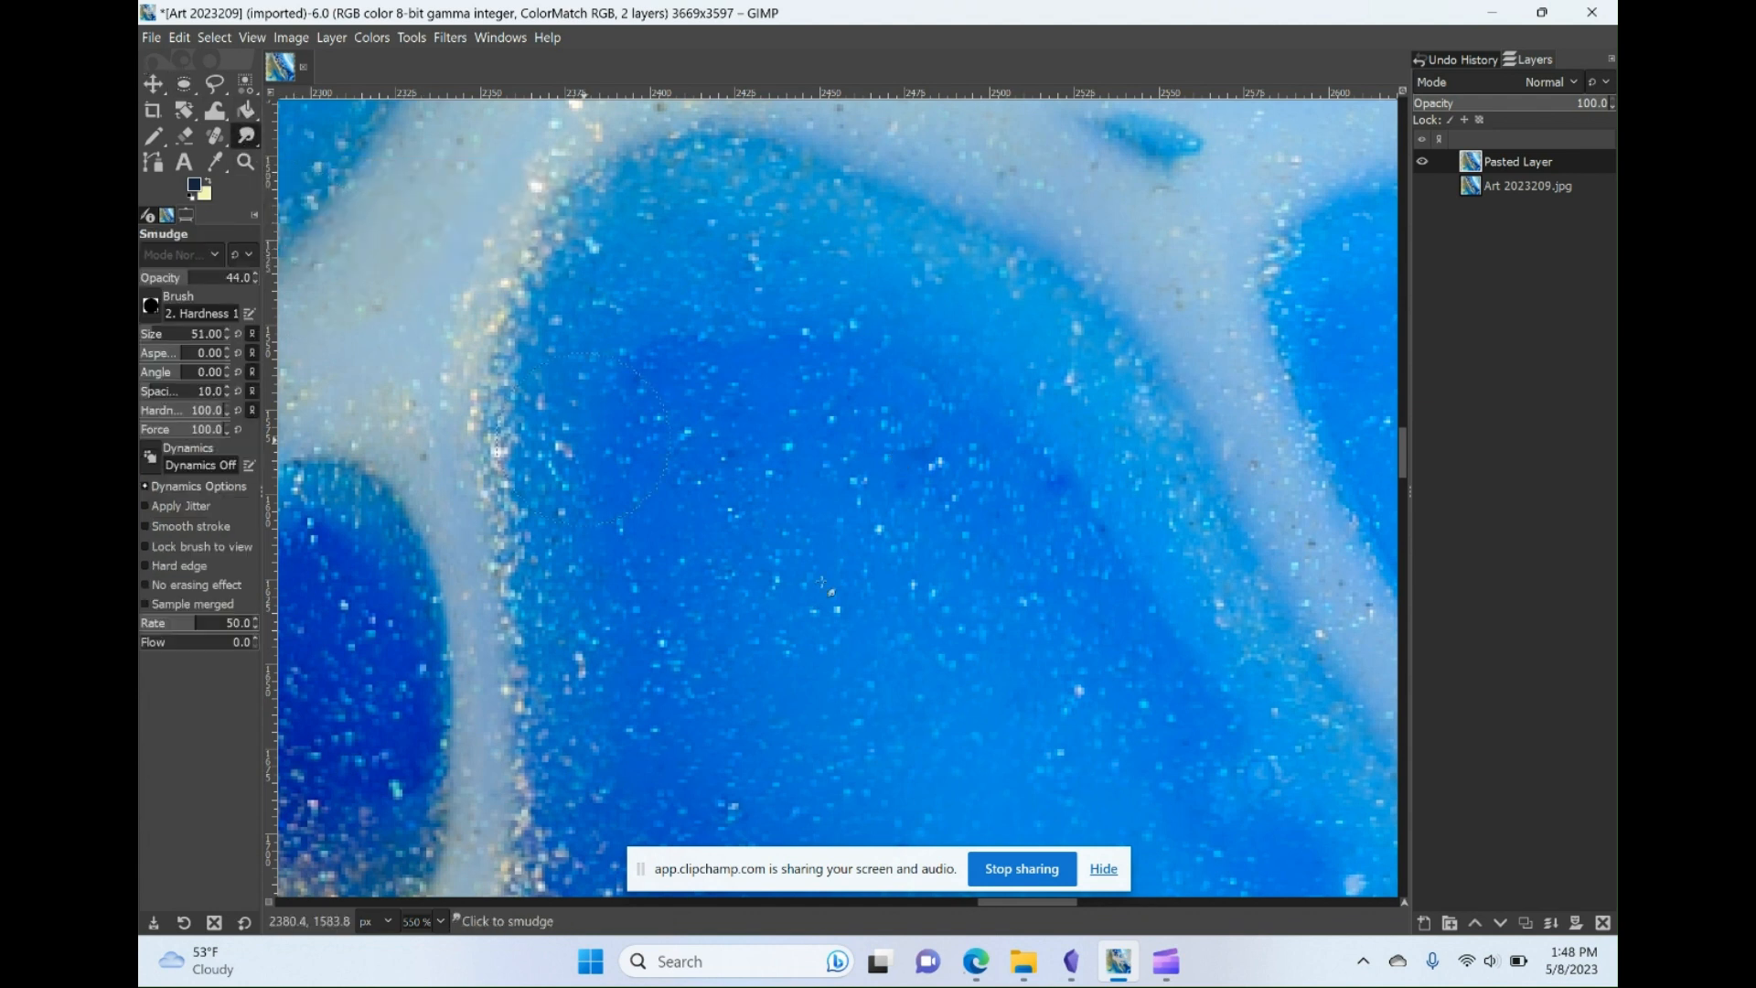
{"action": "left_click", "coordinate": [147, 336]}
{"action": "left_click", "coordinate": [951, 448]}
{"action": "key", "text": "ctrl"}
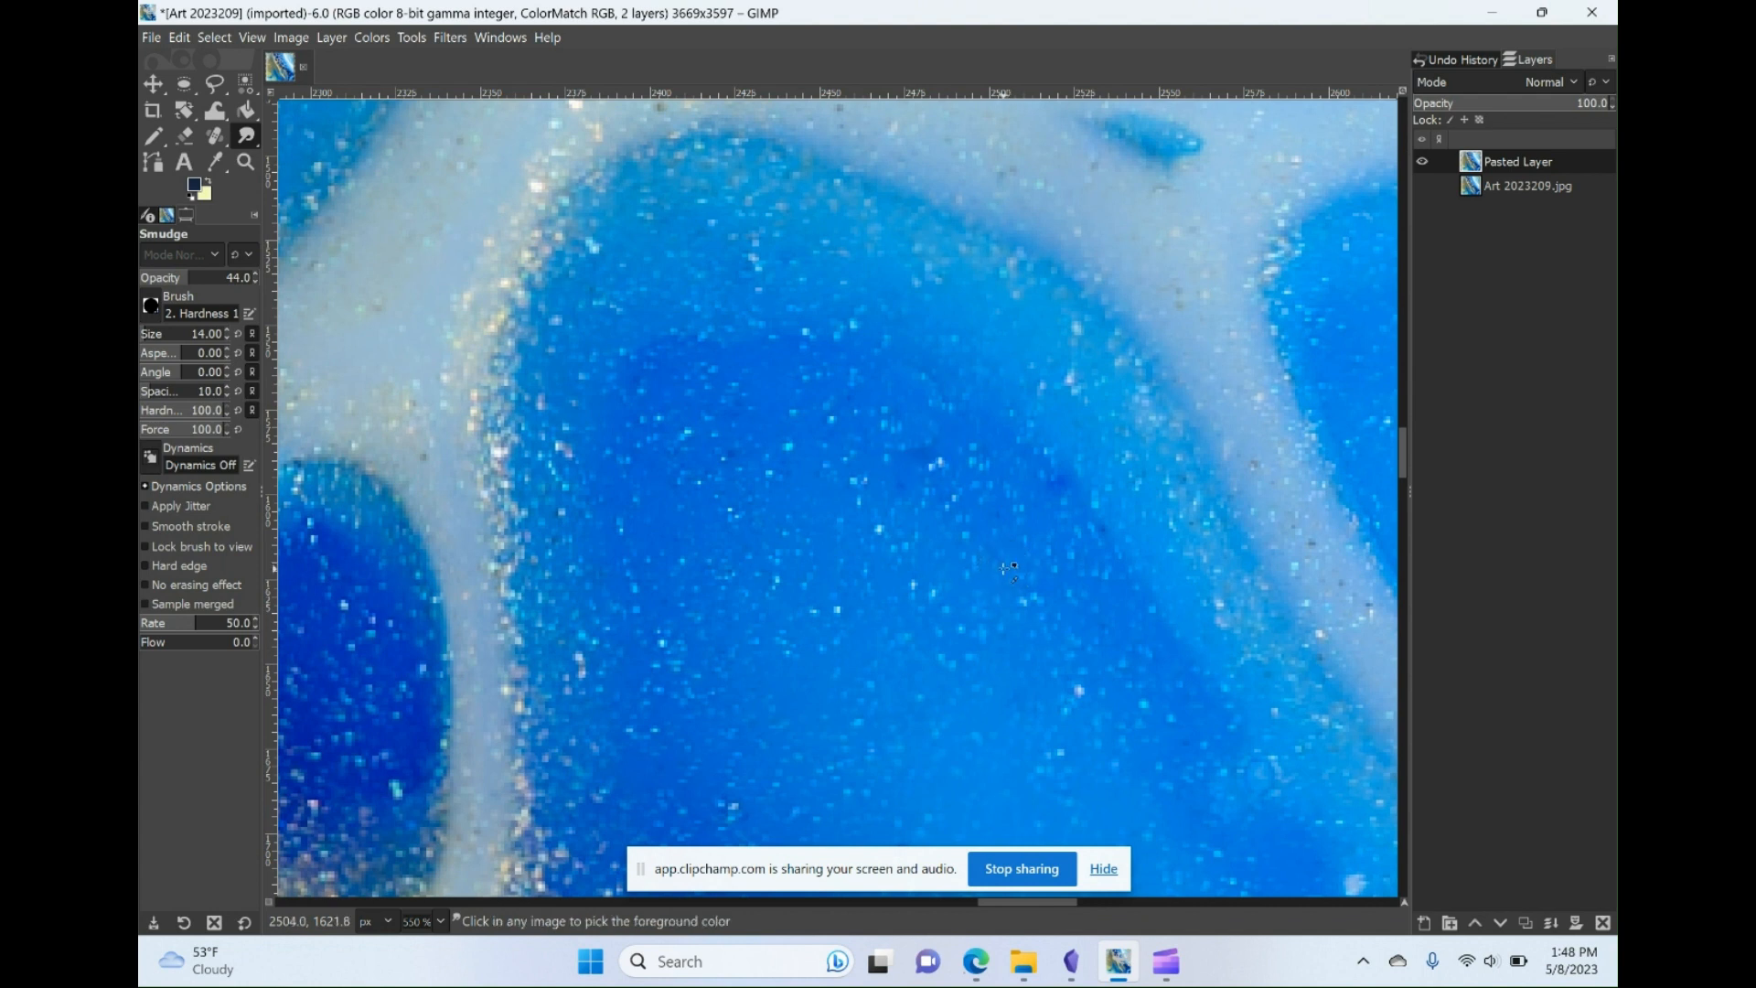
{"action": "key", "text": "ctrl+v"}
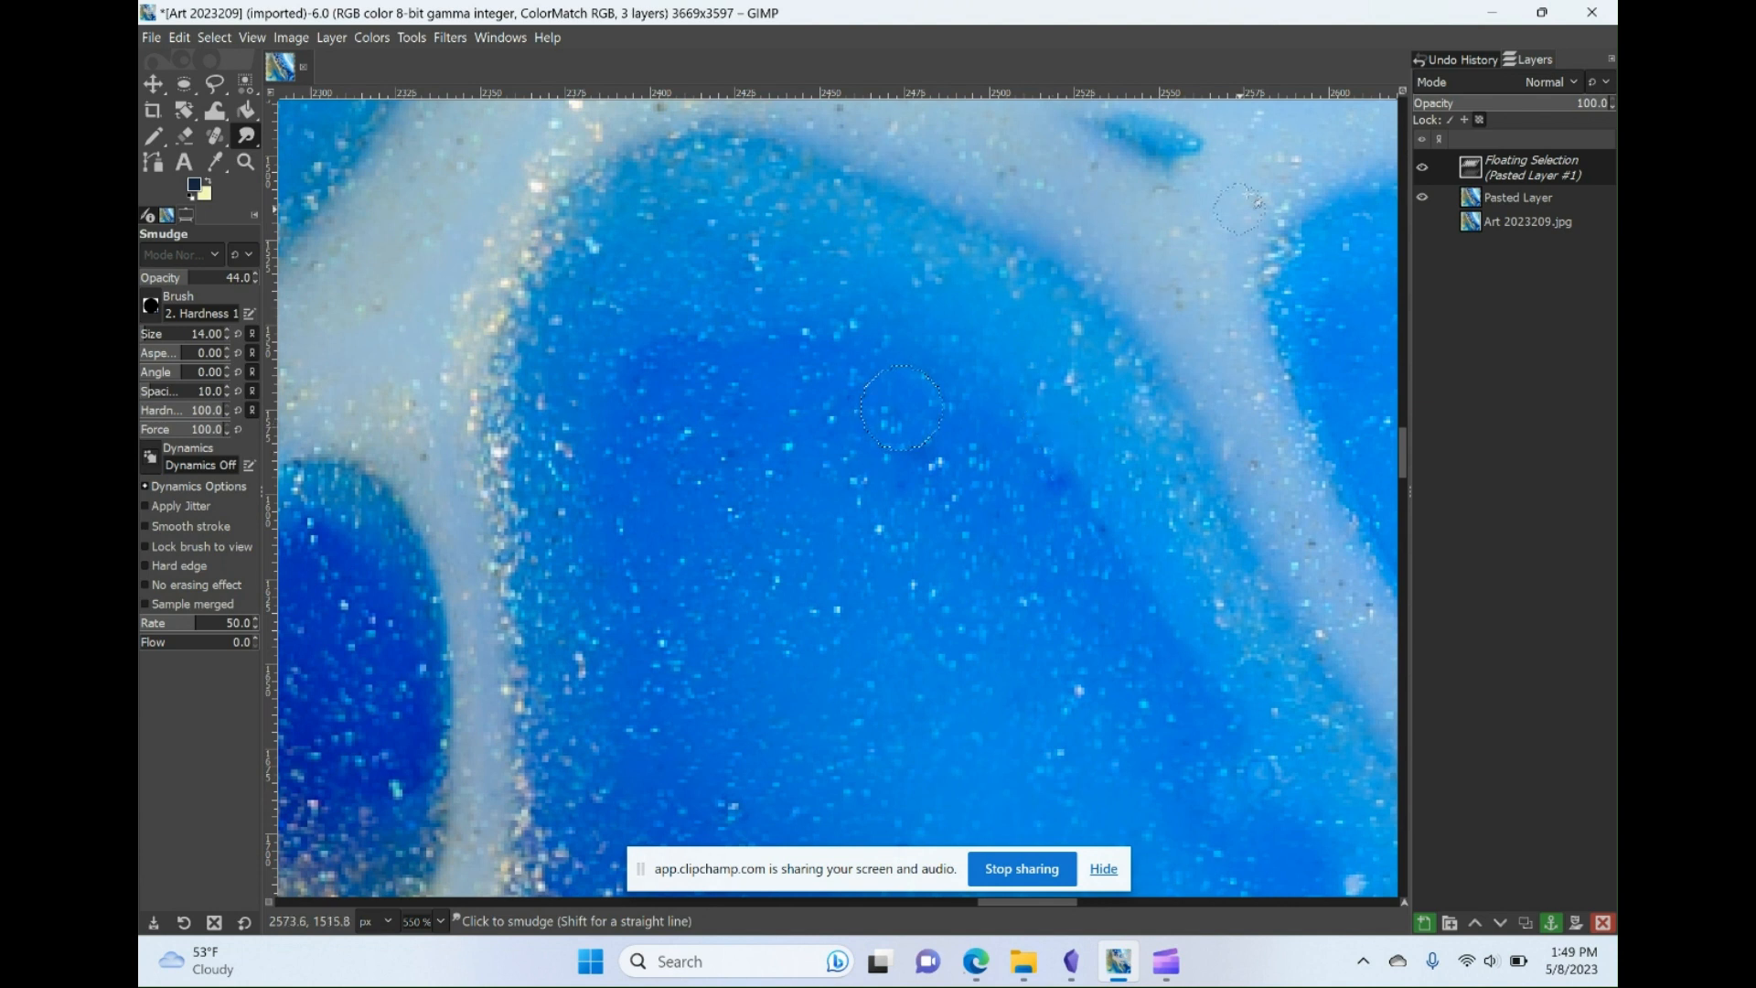
- Convert the floating blue patch into a new layer and compare it with the tile by toggling both pasted layers' visibility
{"action": "right_click", "coordinate": [1530, 168]}
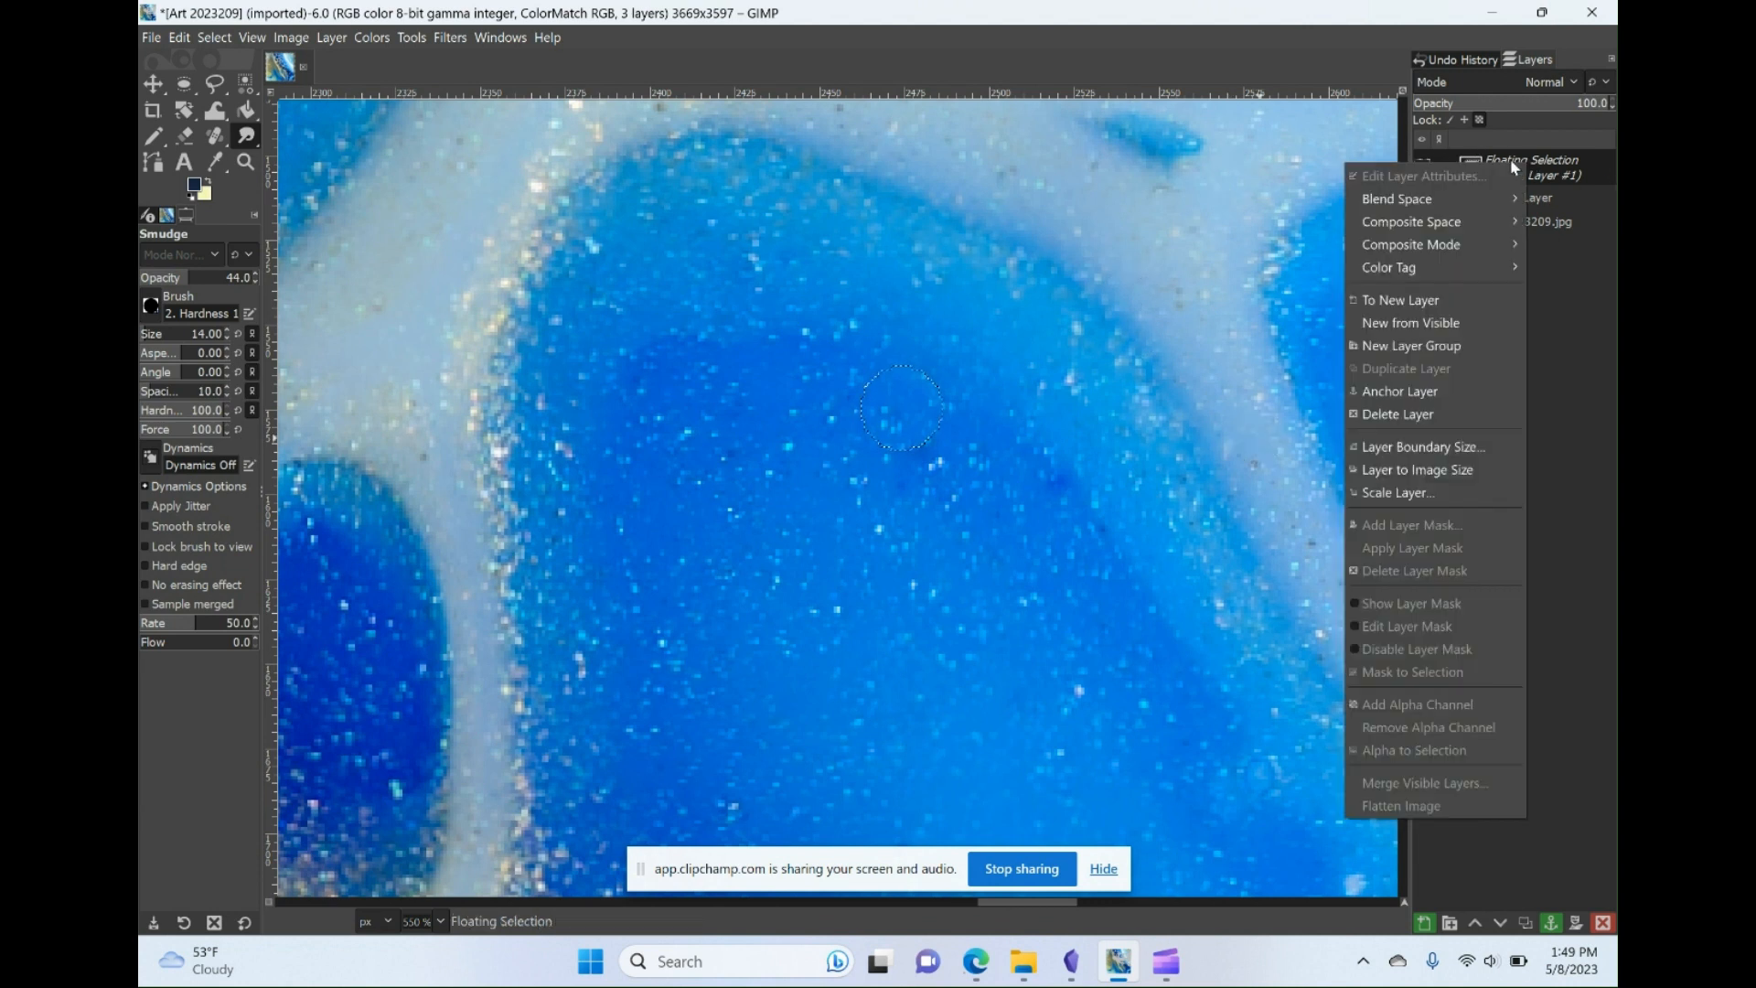
{"action": "left_click", "coordinate": [1383, 301]}
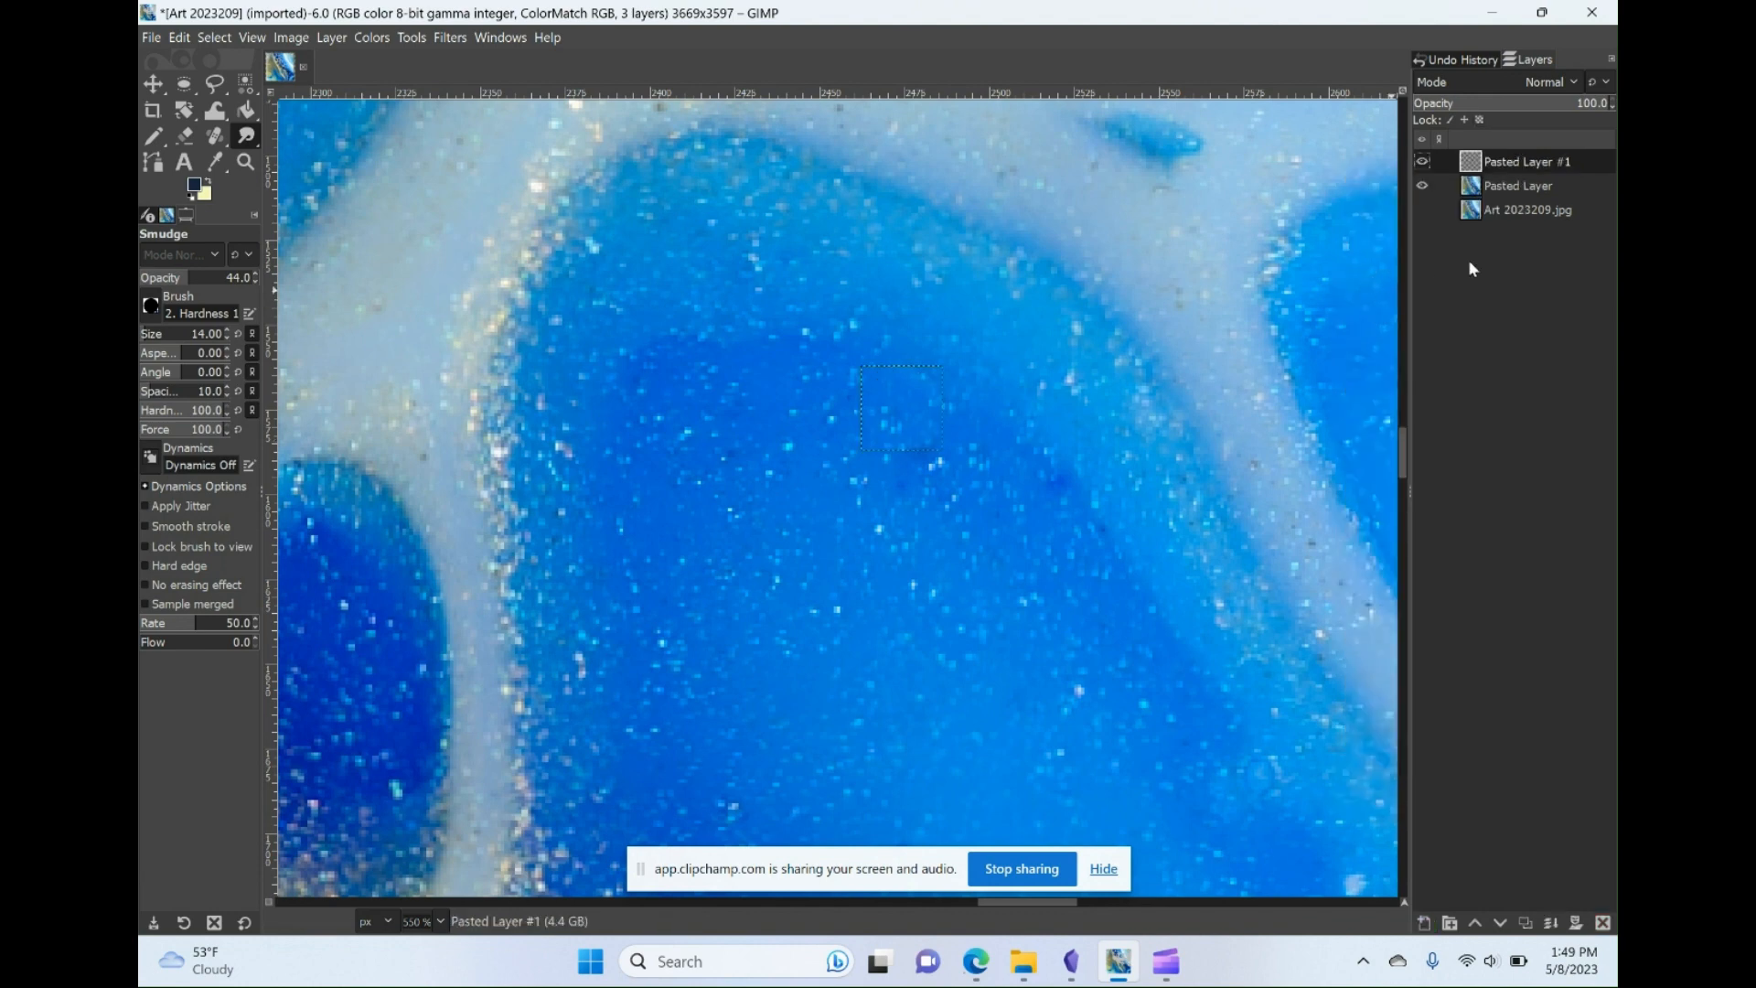
{"action": "left_click", "coordinate": [1421, 185]}
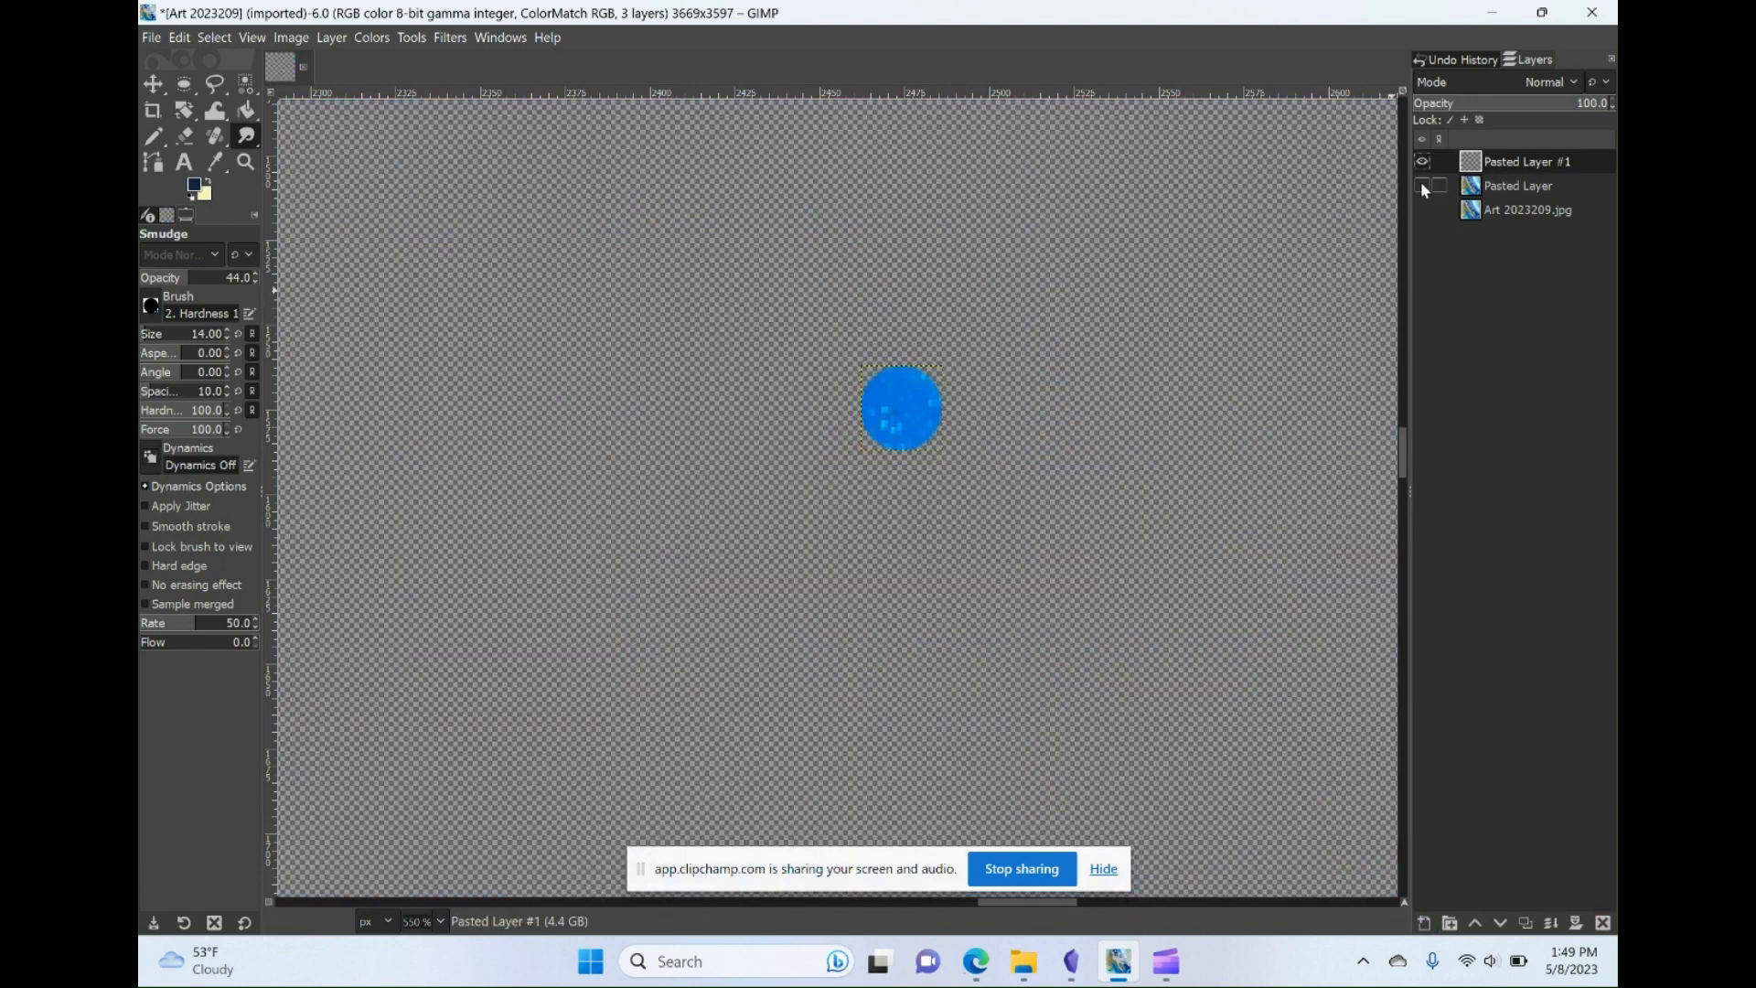
{"action": "left_click", "coordinate": [1421, 185]}
{"action": "left_click", "coordinate": [1421, 161]}
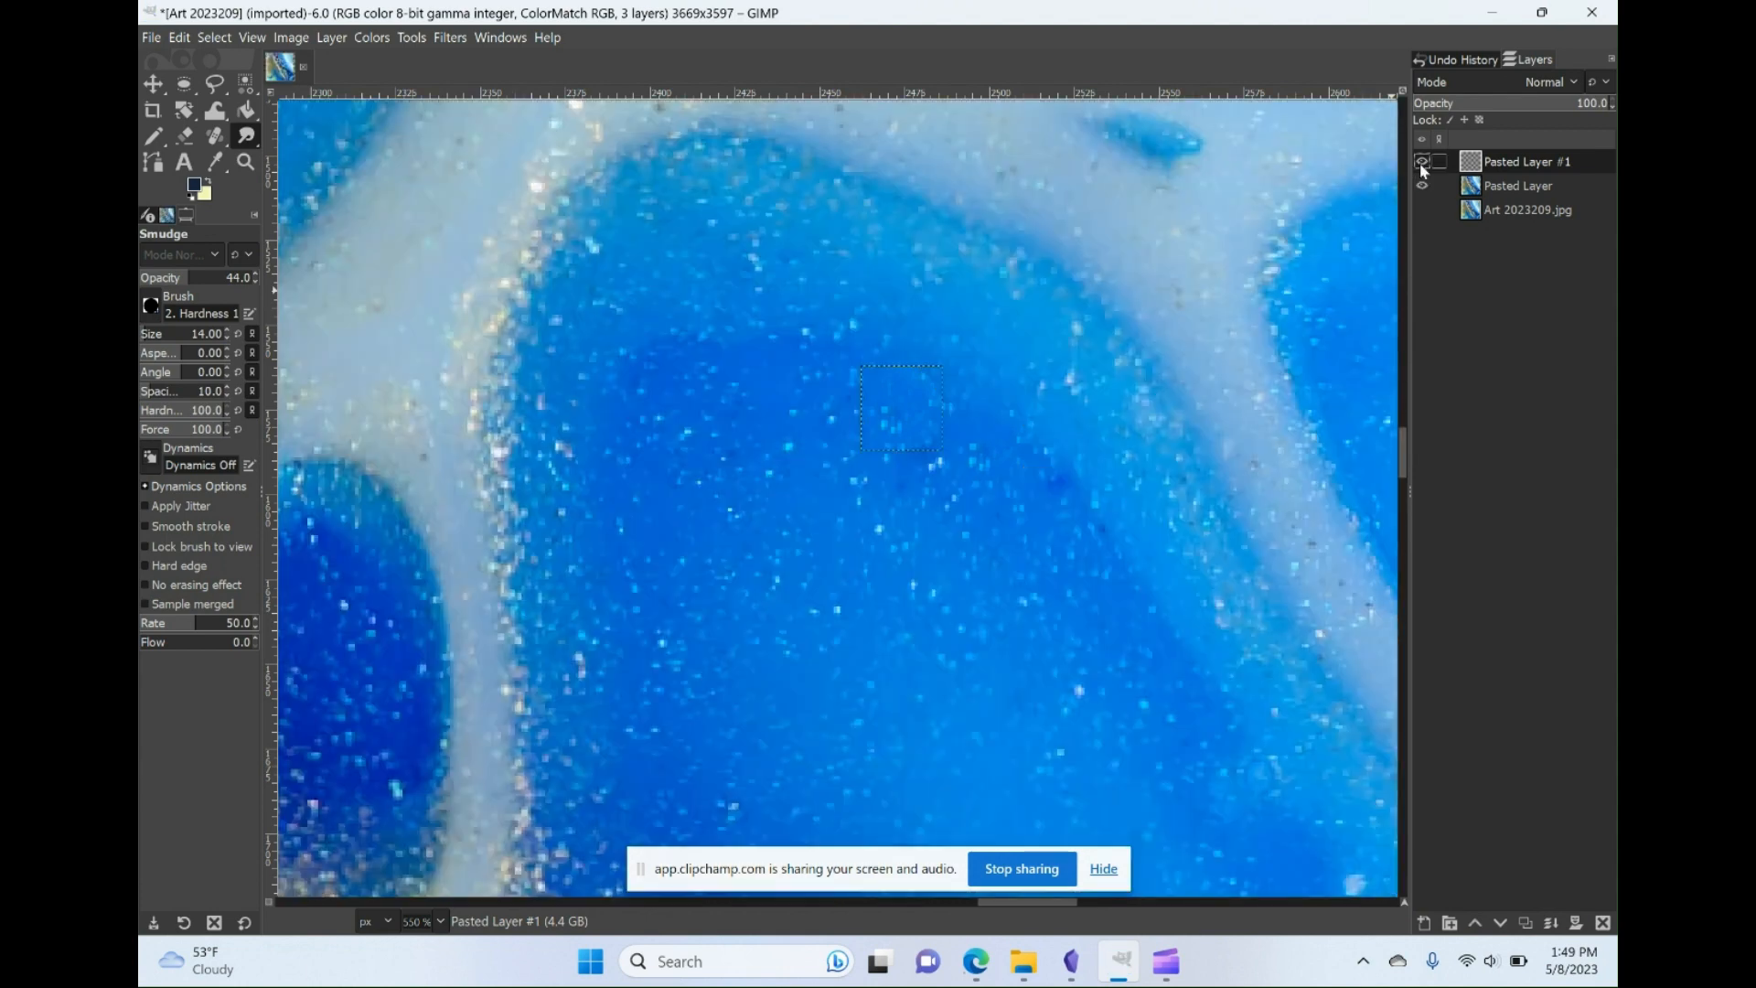
{"action": "left_click", "coordinate": [1421, 162]}
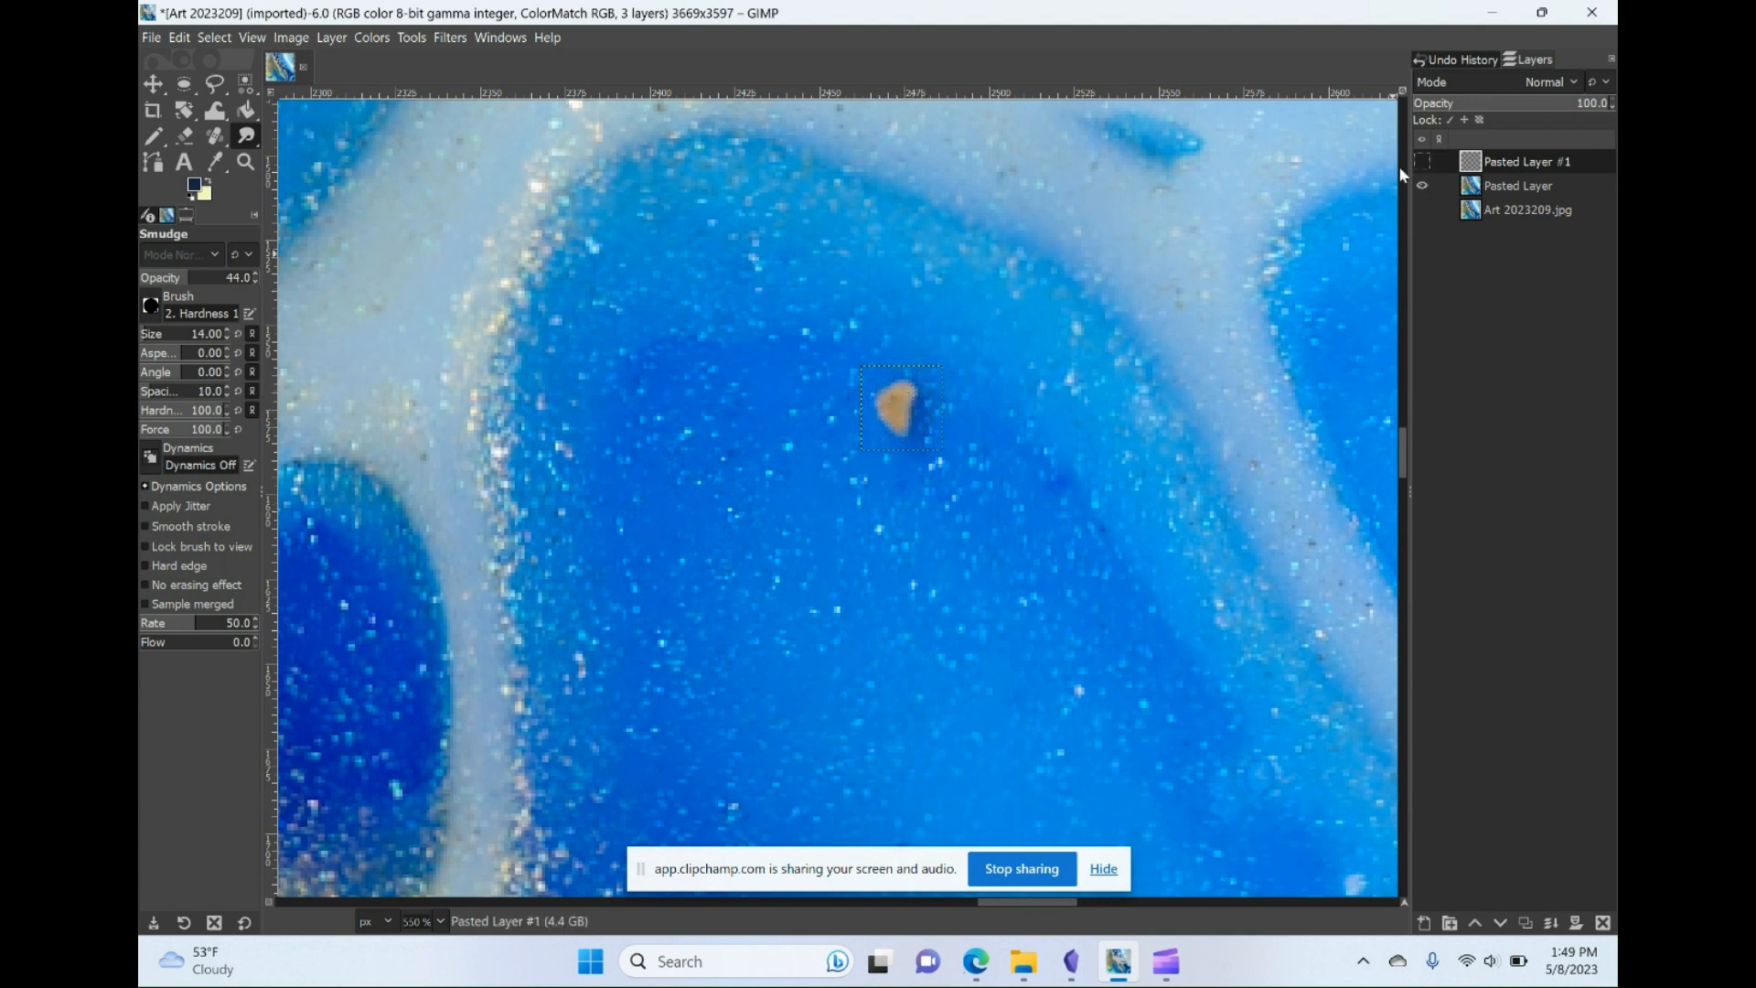
{"action": "left_click", "coordinate": [1421, 161]}
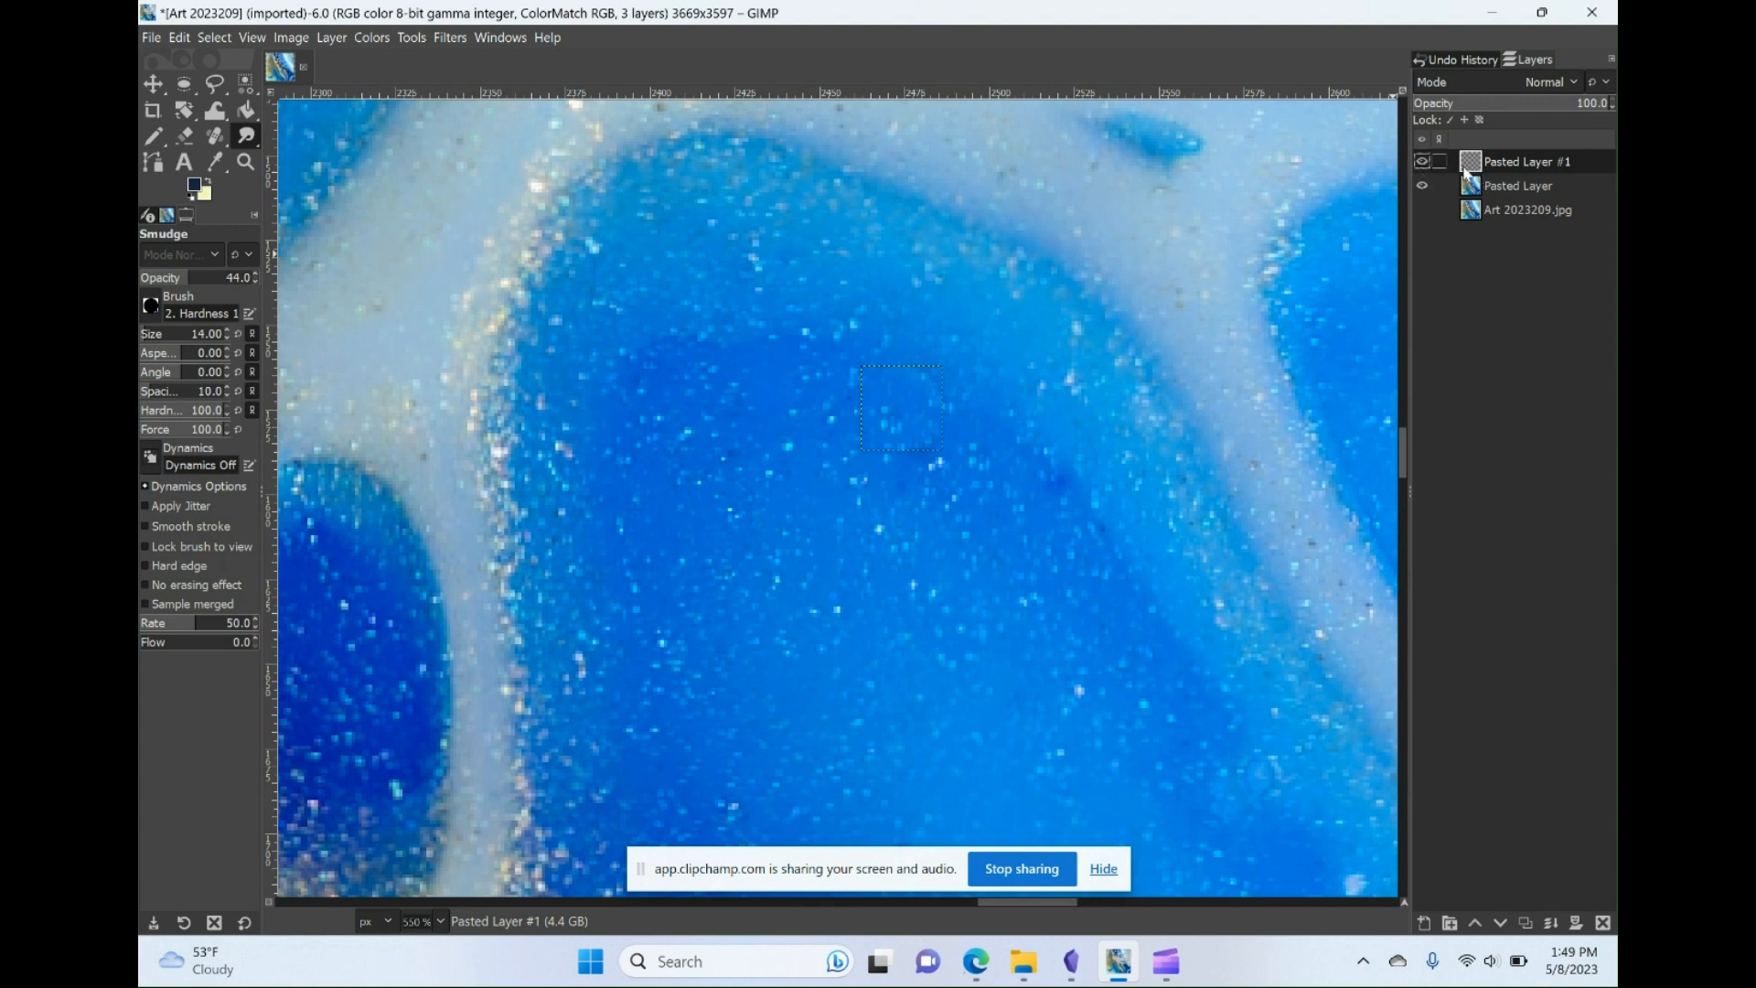
- Soften the blue patch's lower-right edge with the Eraser, using a brush of hardness 50, size 14 and opacity 42.9, and compare the result
{"action": "left_click", "coordinate": [179, 136]}
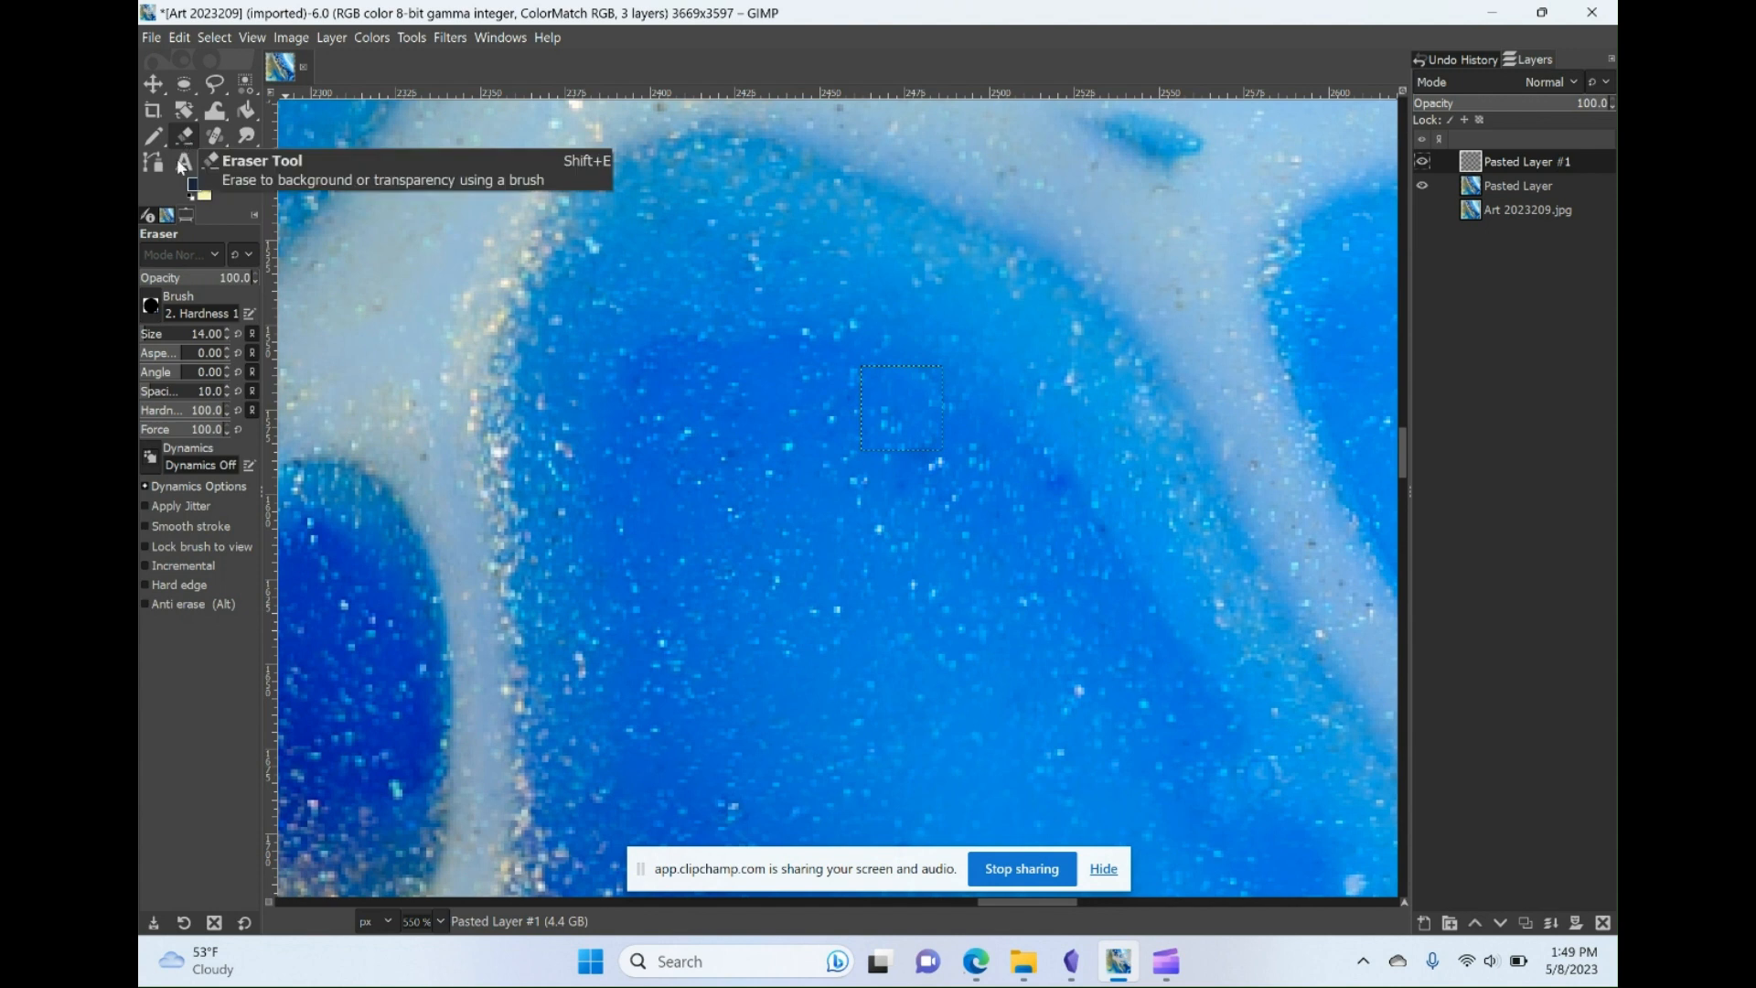
{"action": "left_click", "coordinate": [150, 304]}
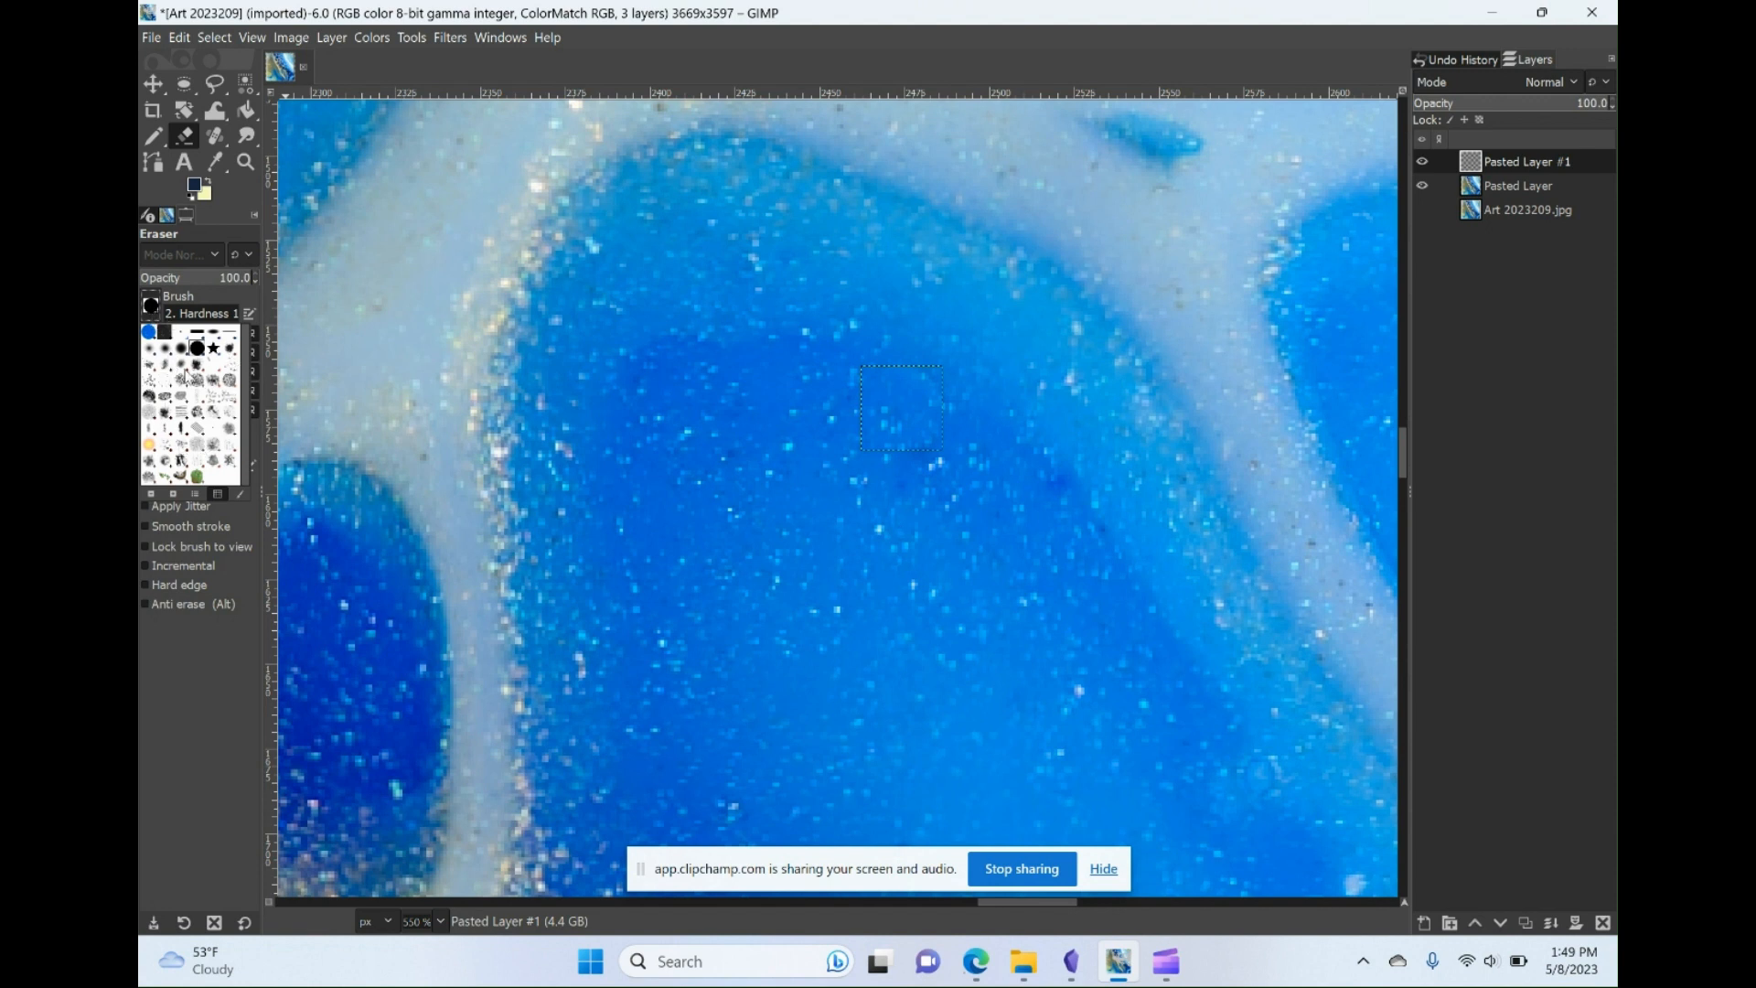
{"action": "double_click", "coordinate": [166, 353]}
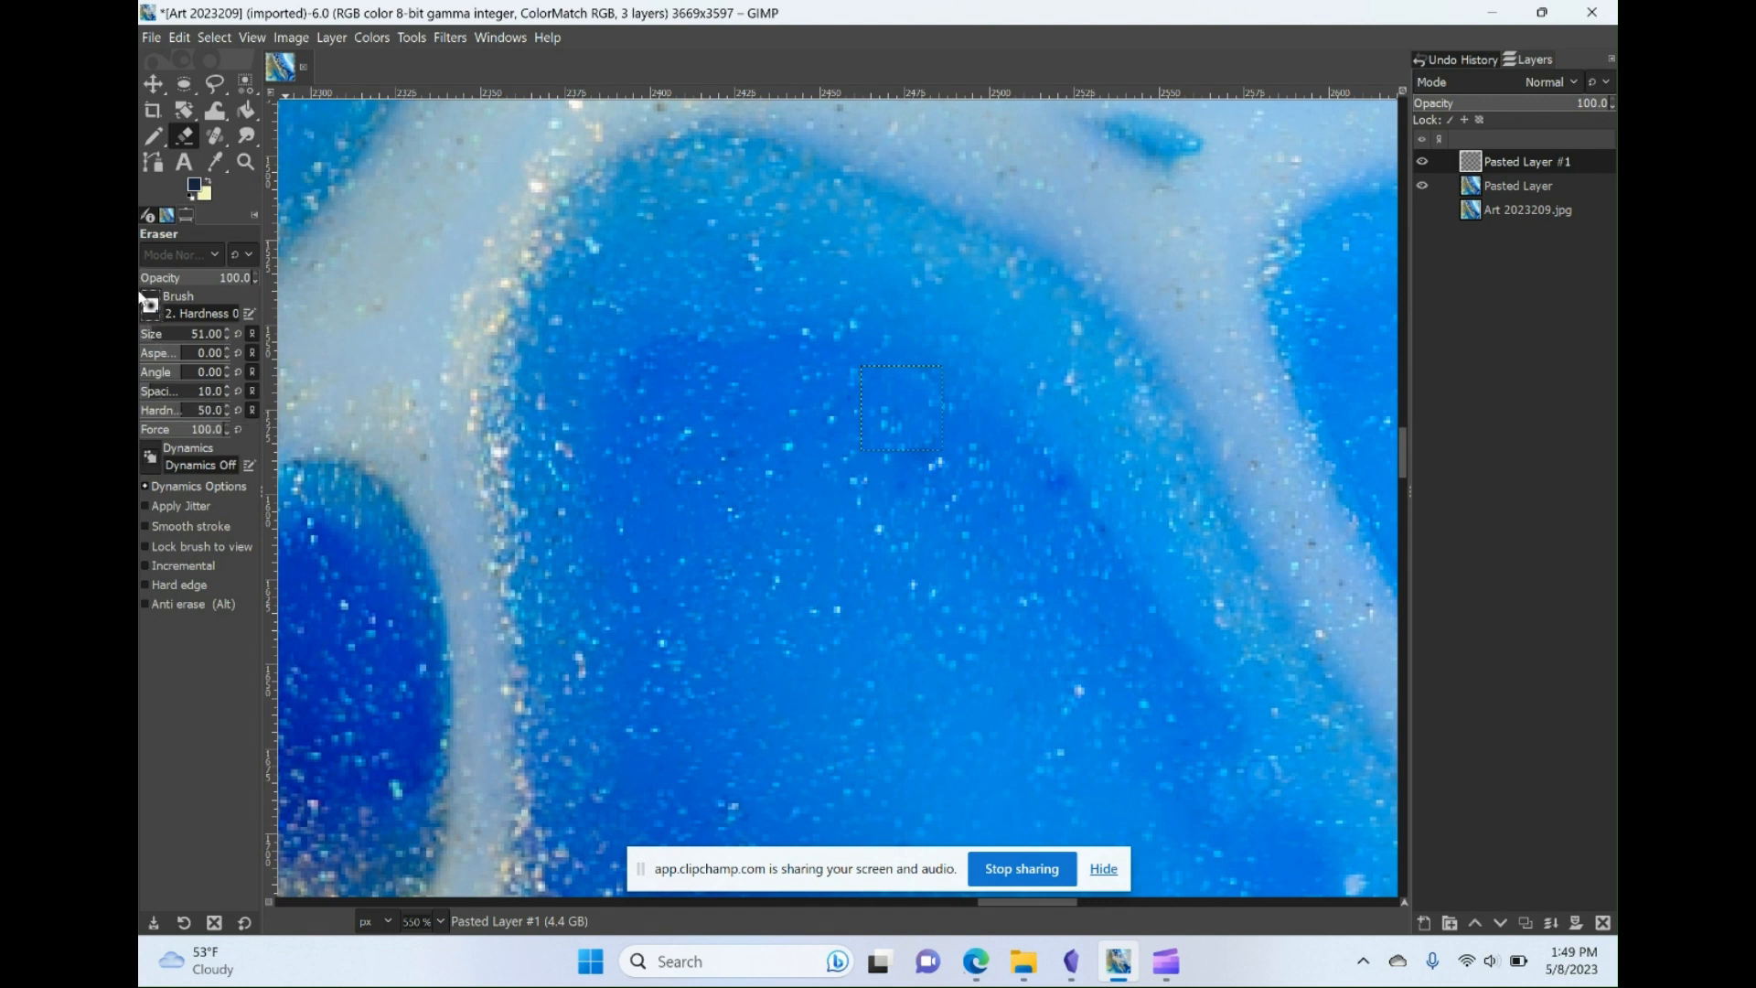
{"action": "left_click", "coordinate": [187, 277]}
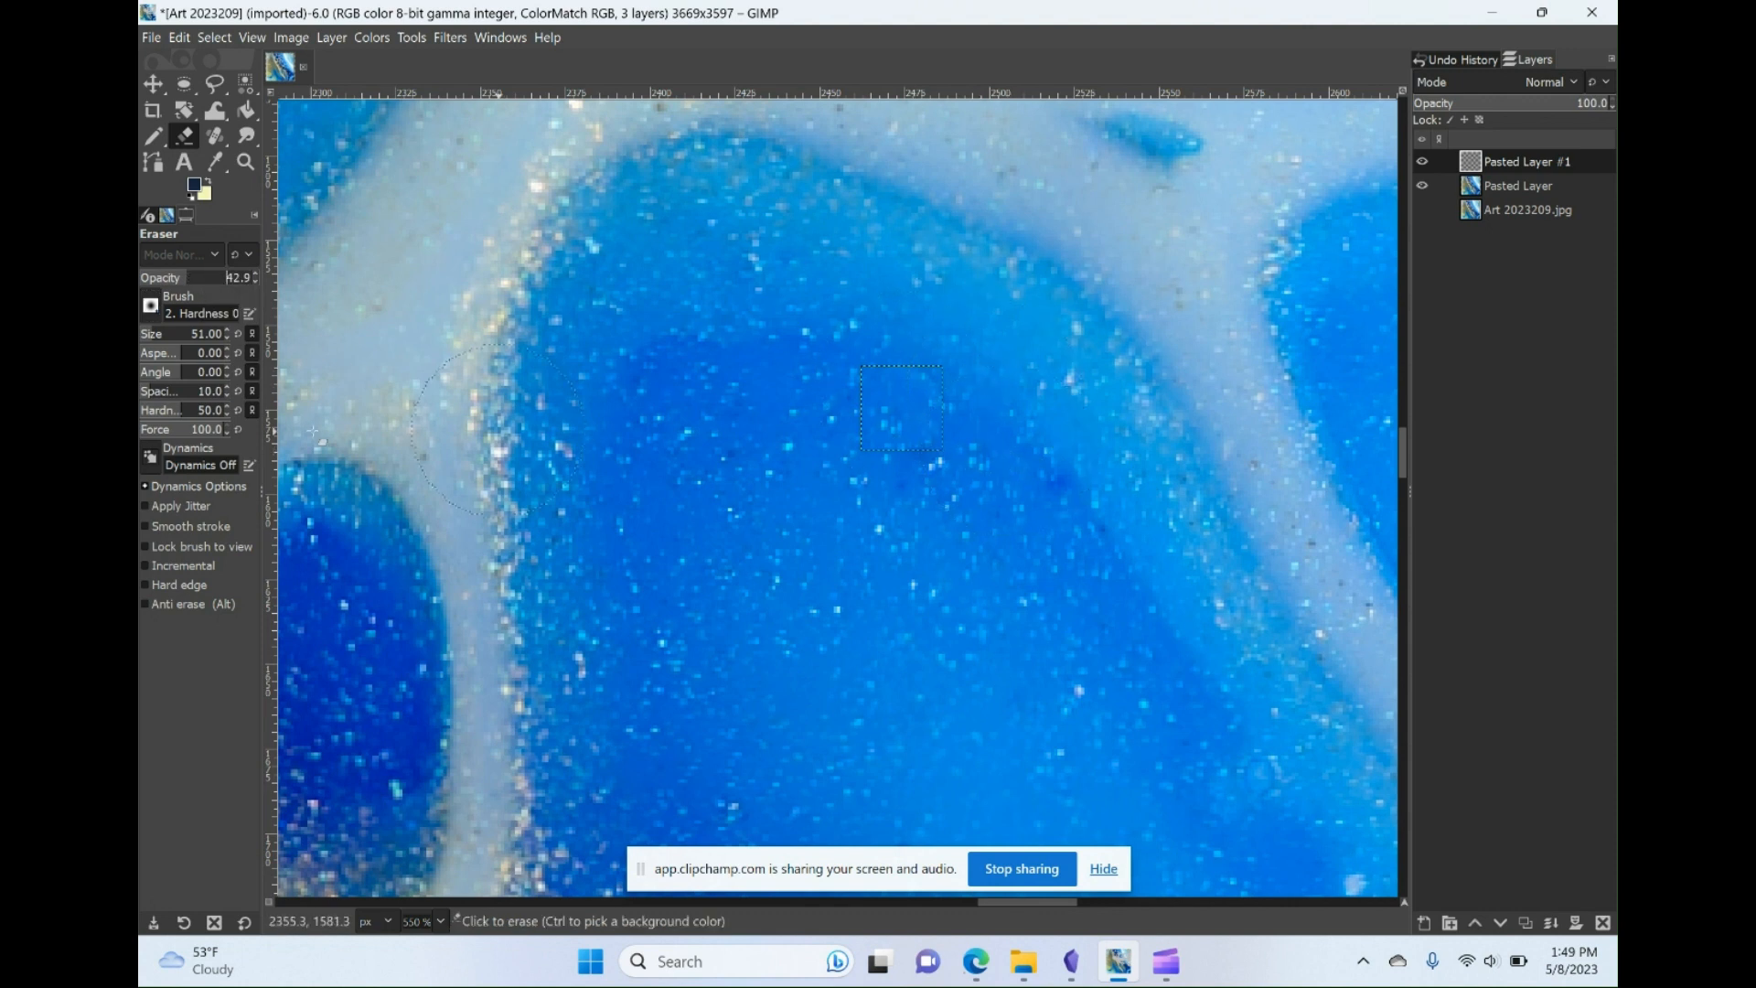
{"action": "left_click", "coordinate": [144, 333]}
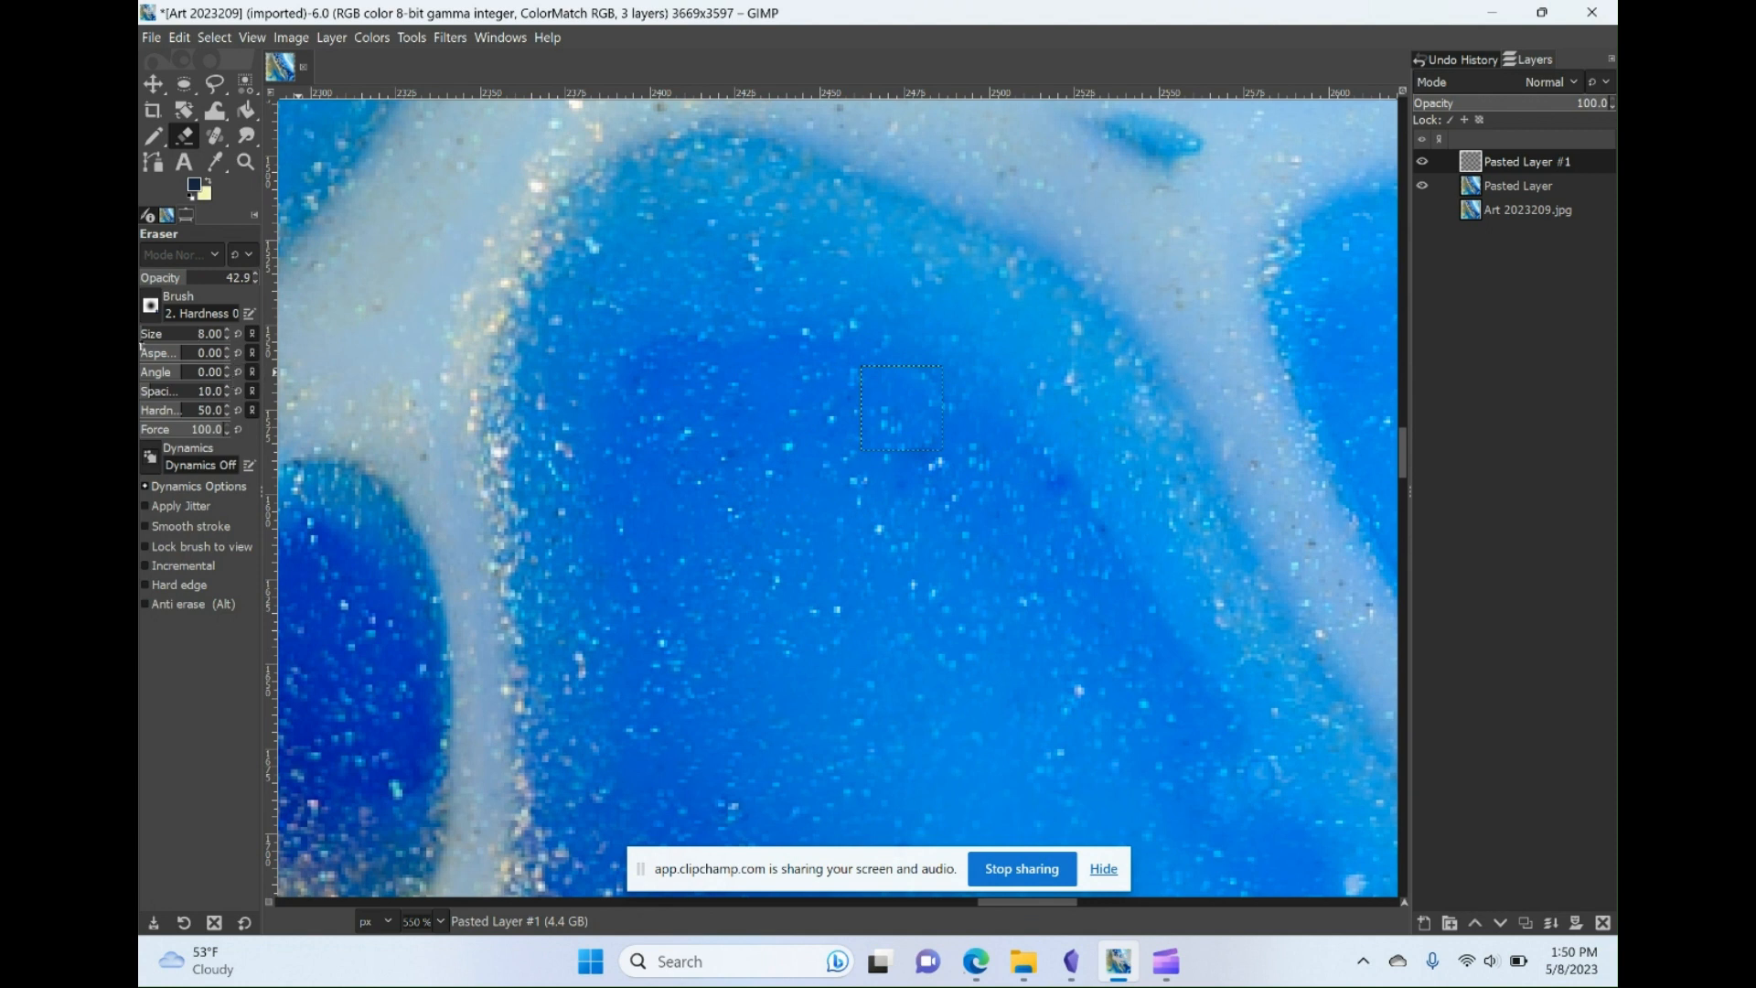
{"action": "left_click", "coordinate": [146, 334]}
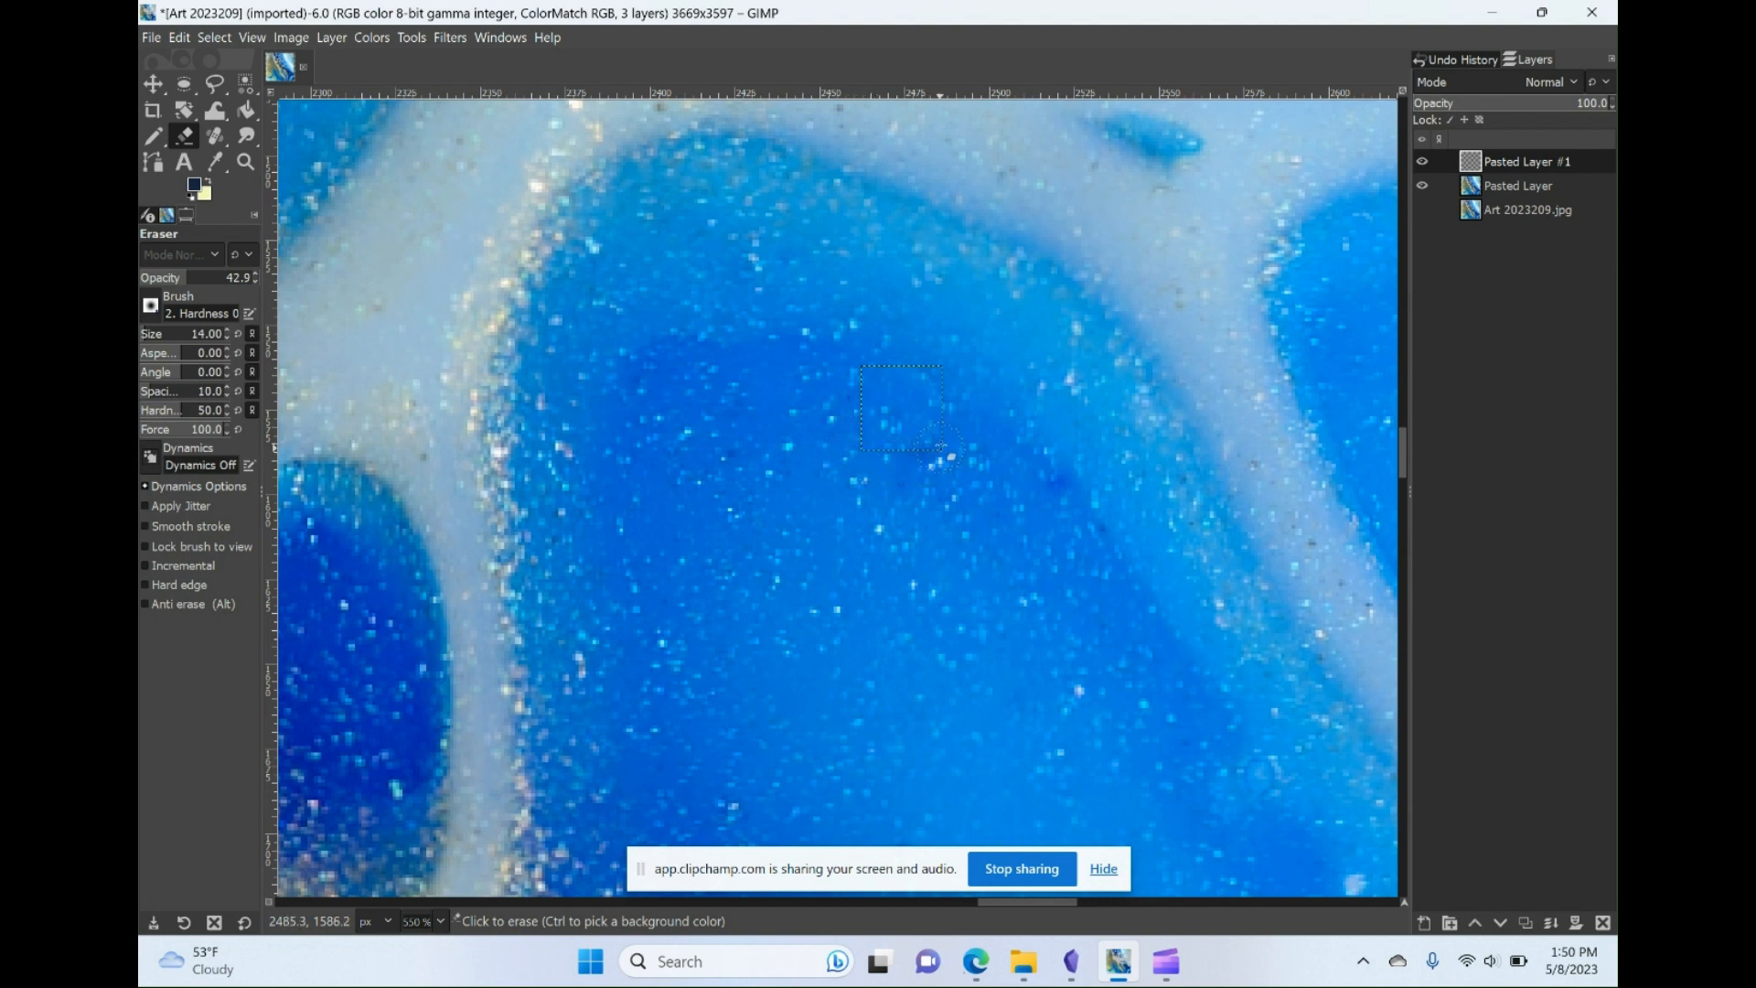
{"action": "left_click", "coordinate": [928, 455]}
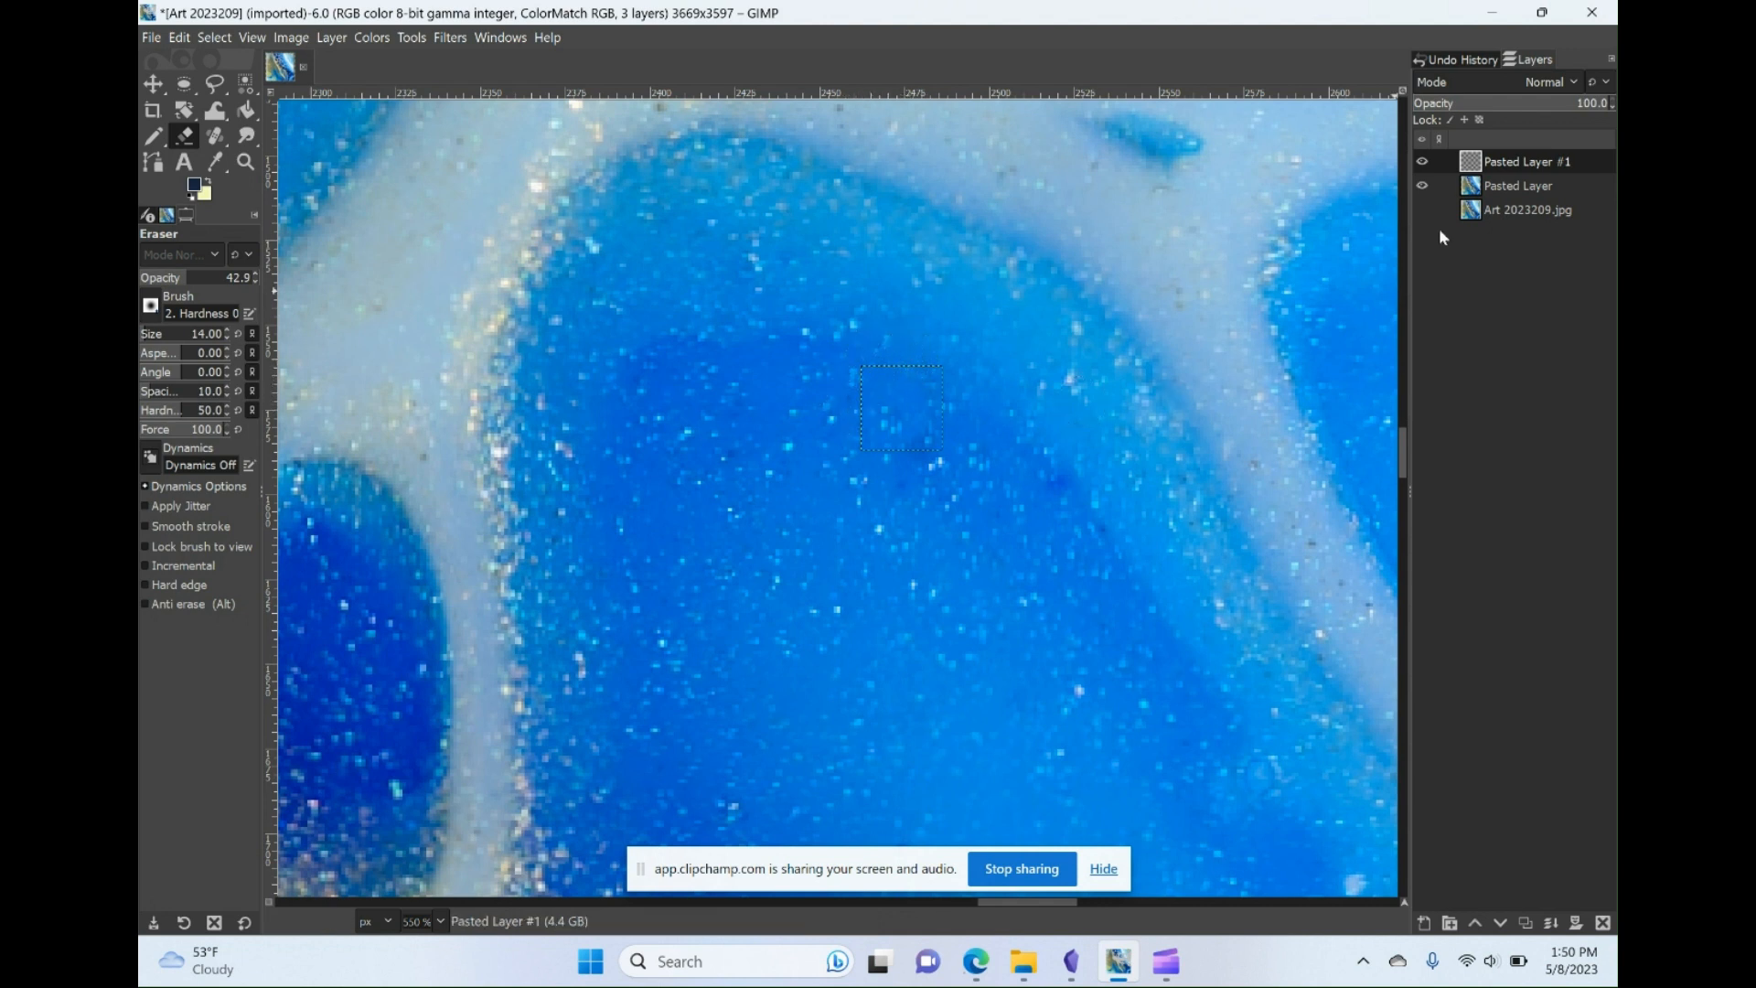
{"action": "left_click", "coordinate": [1422, 162]}
{"action": "left_click", "coordinate": [1422, 162]}
- Merge the blue patch layer down into the tile layer and smudge the patch's lower edge into the surrounding blue
{"action": "left_click", "coordinate": [1511, 186]}
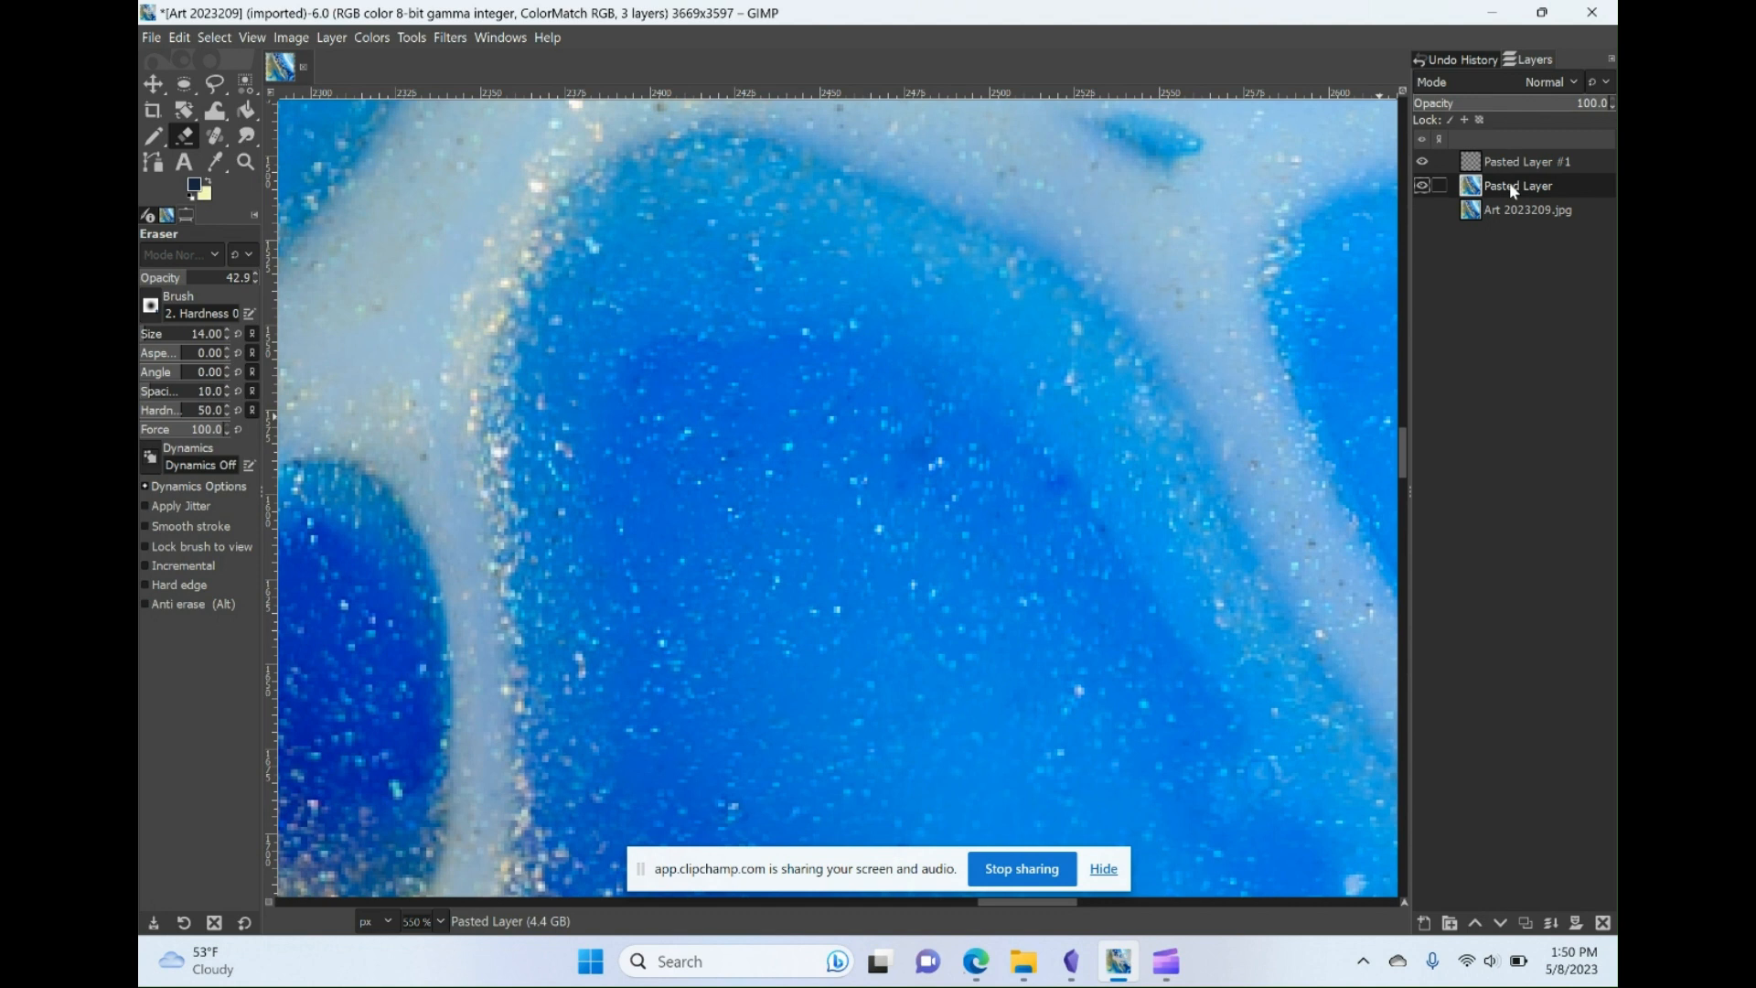
{"action": "left_click", "coordinate": [1516, 156]}
{"action": "right_click", "coordinate": [1517, 156]}
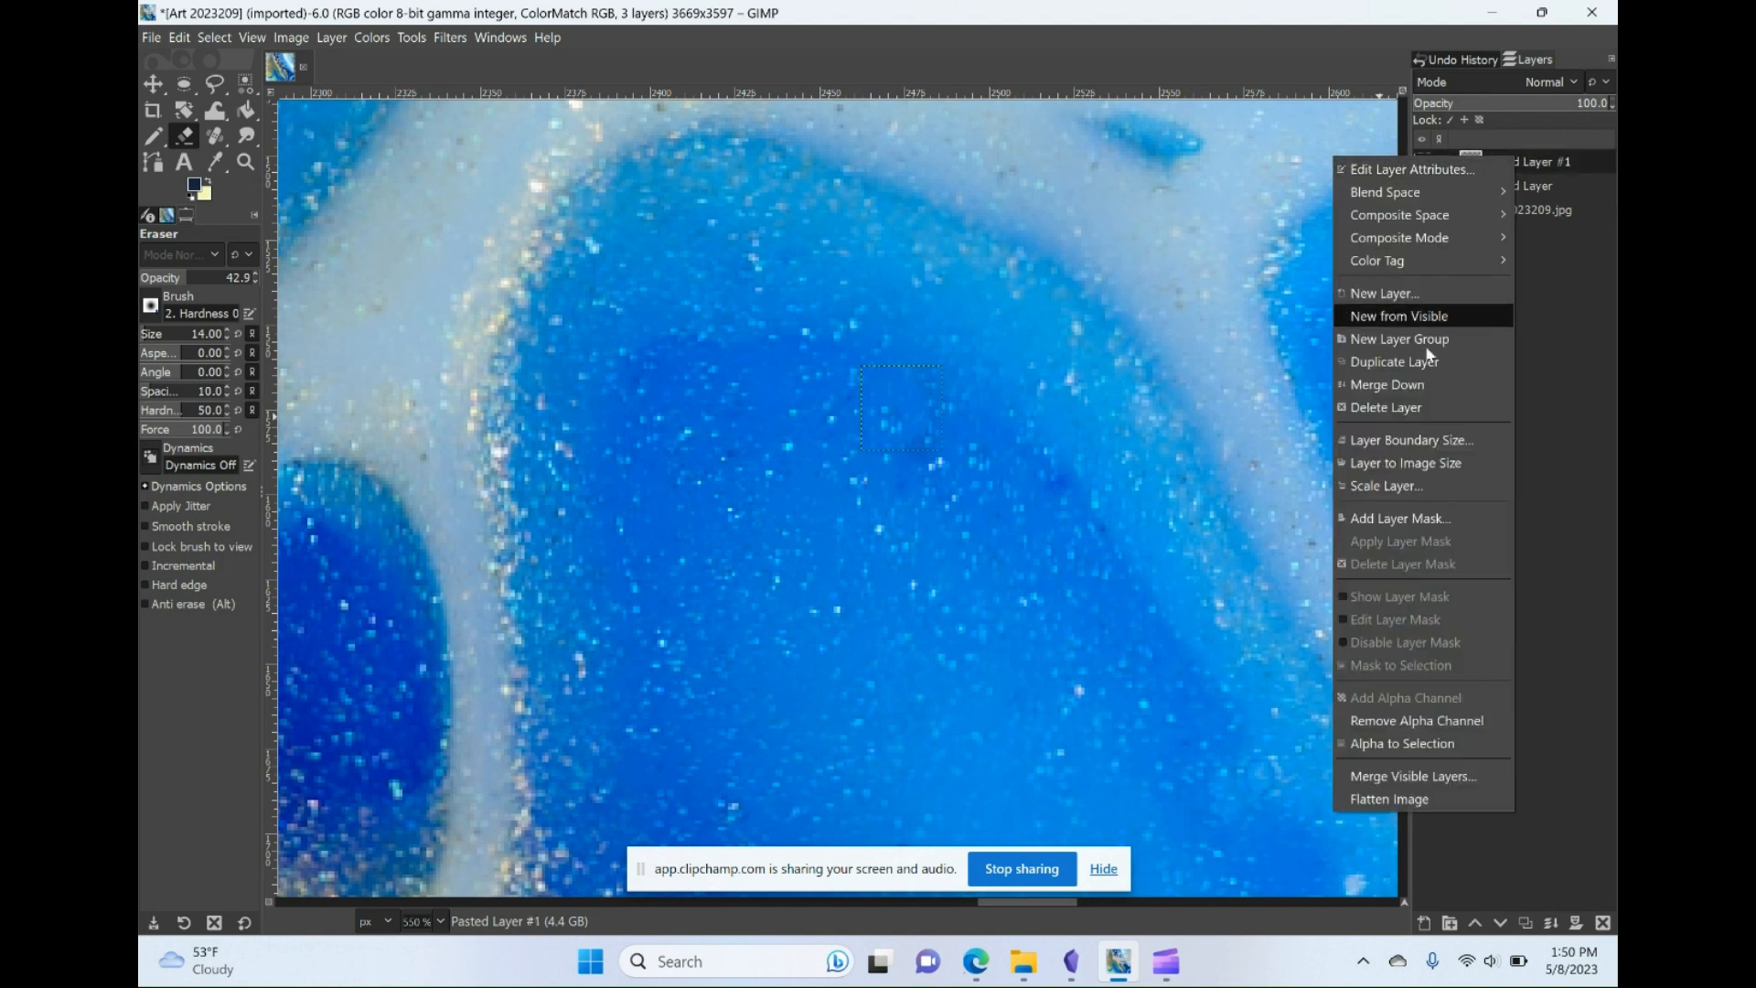
{"action": "left_click", "coordinate": [1385, 382]}
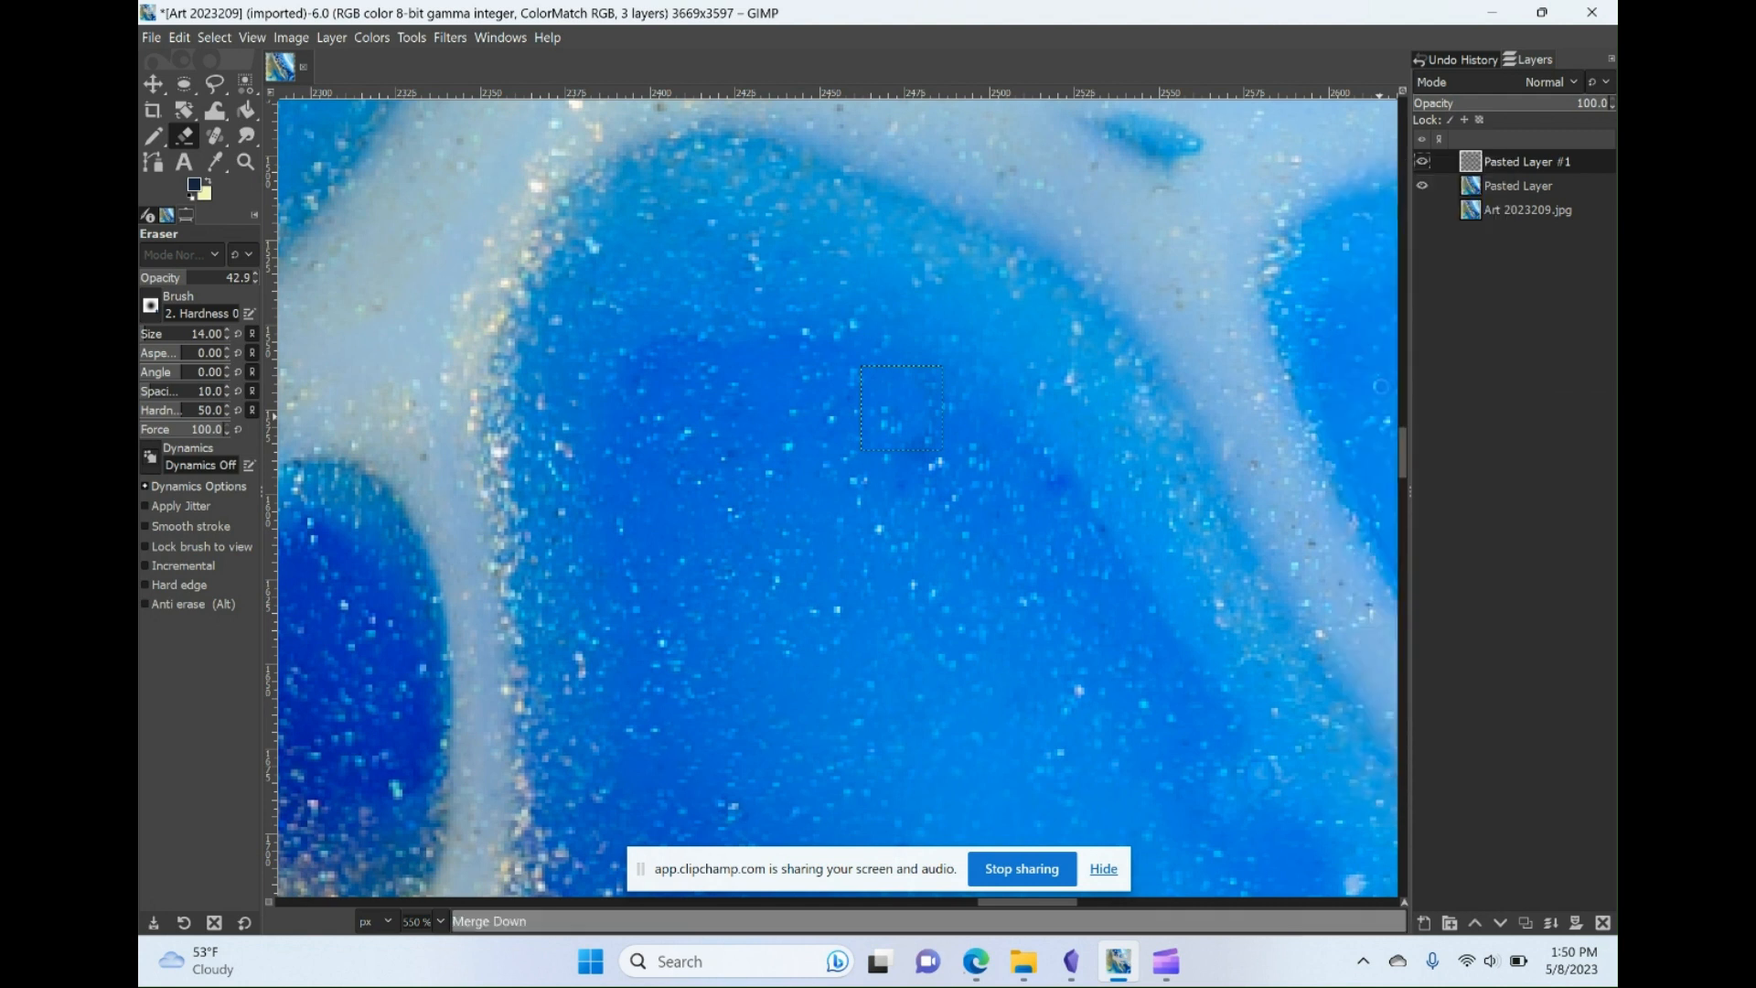
{"action": "left_click", "coordinate": [246, 135]}
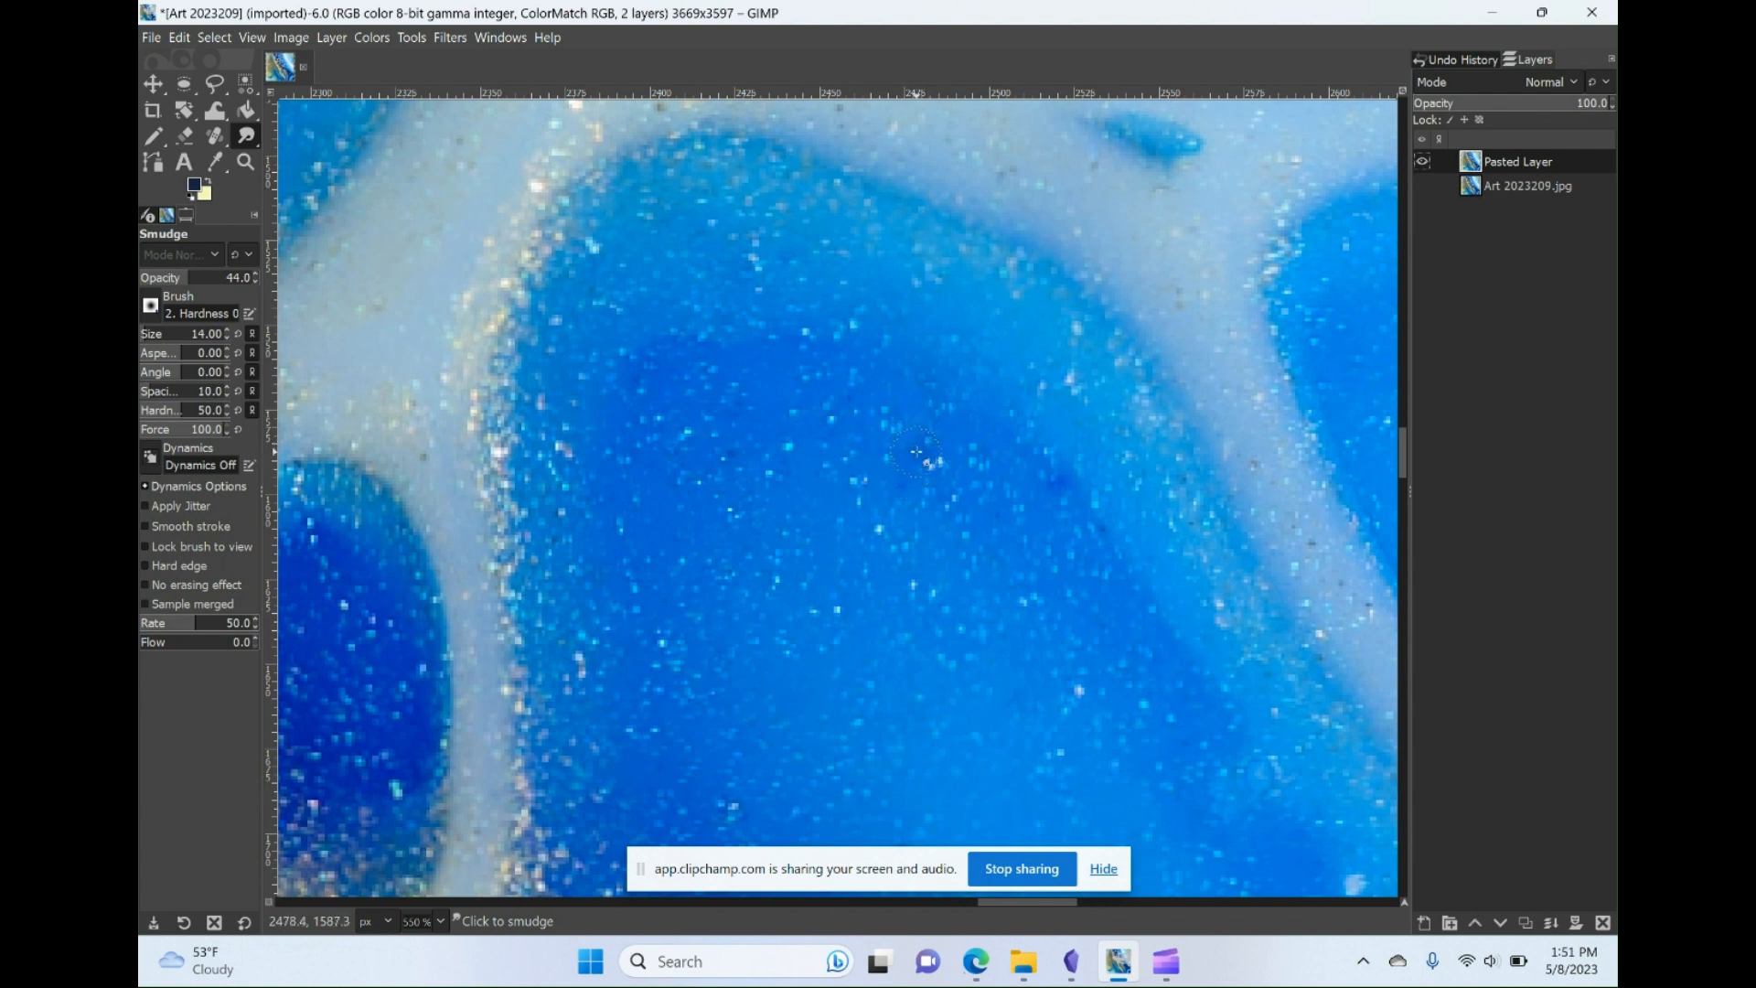
{"action": "left_click_drag", "start_coordinate": [916, 439], "coordinate": [904, 412]}
- Cover the dark speck on the white band with a copied elliptical patch of clean white, about 8 × 7 px, and anchor it
{"action": "scroll", "coordinate": [904, 567], "scroll_direction": "down", "scroll_amount": 1}
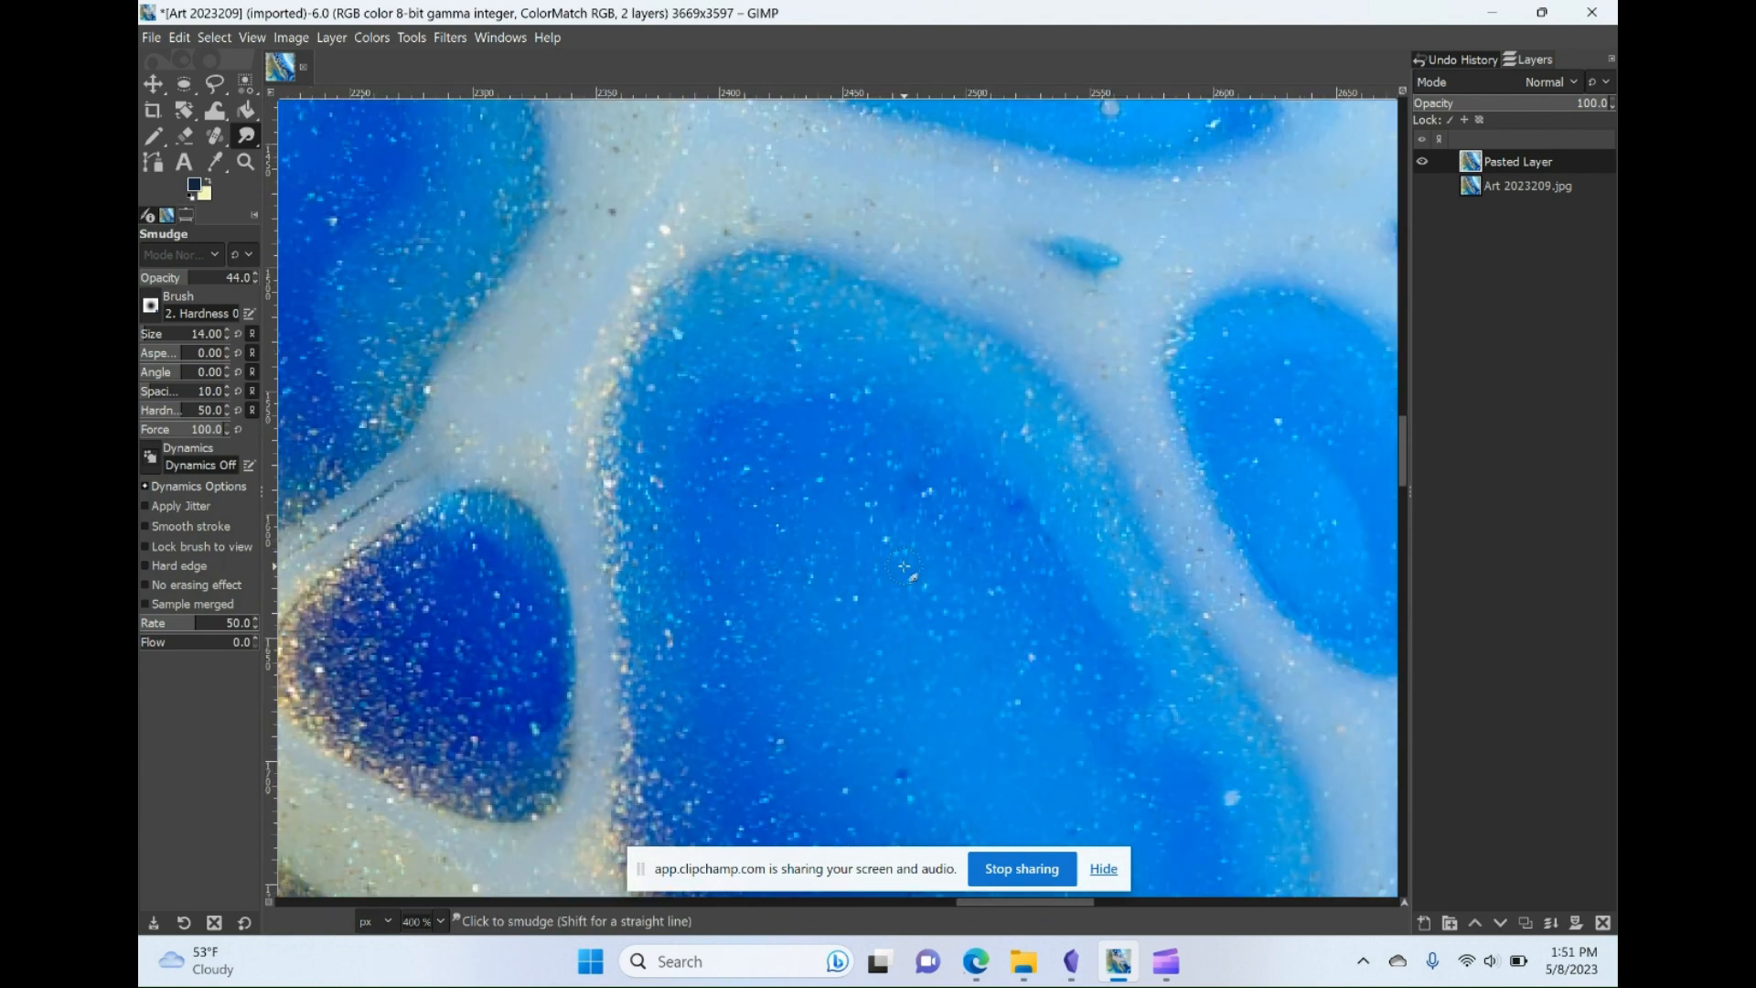
{"action": "scroll", "coordinate": [905, 567], "scroll_direction": "down", "scroll_amount": 2}
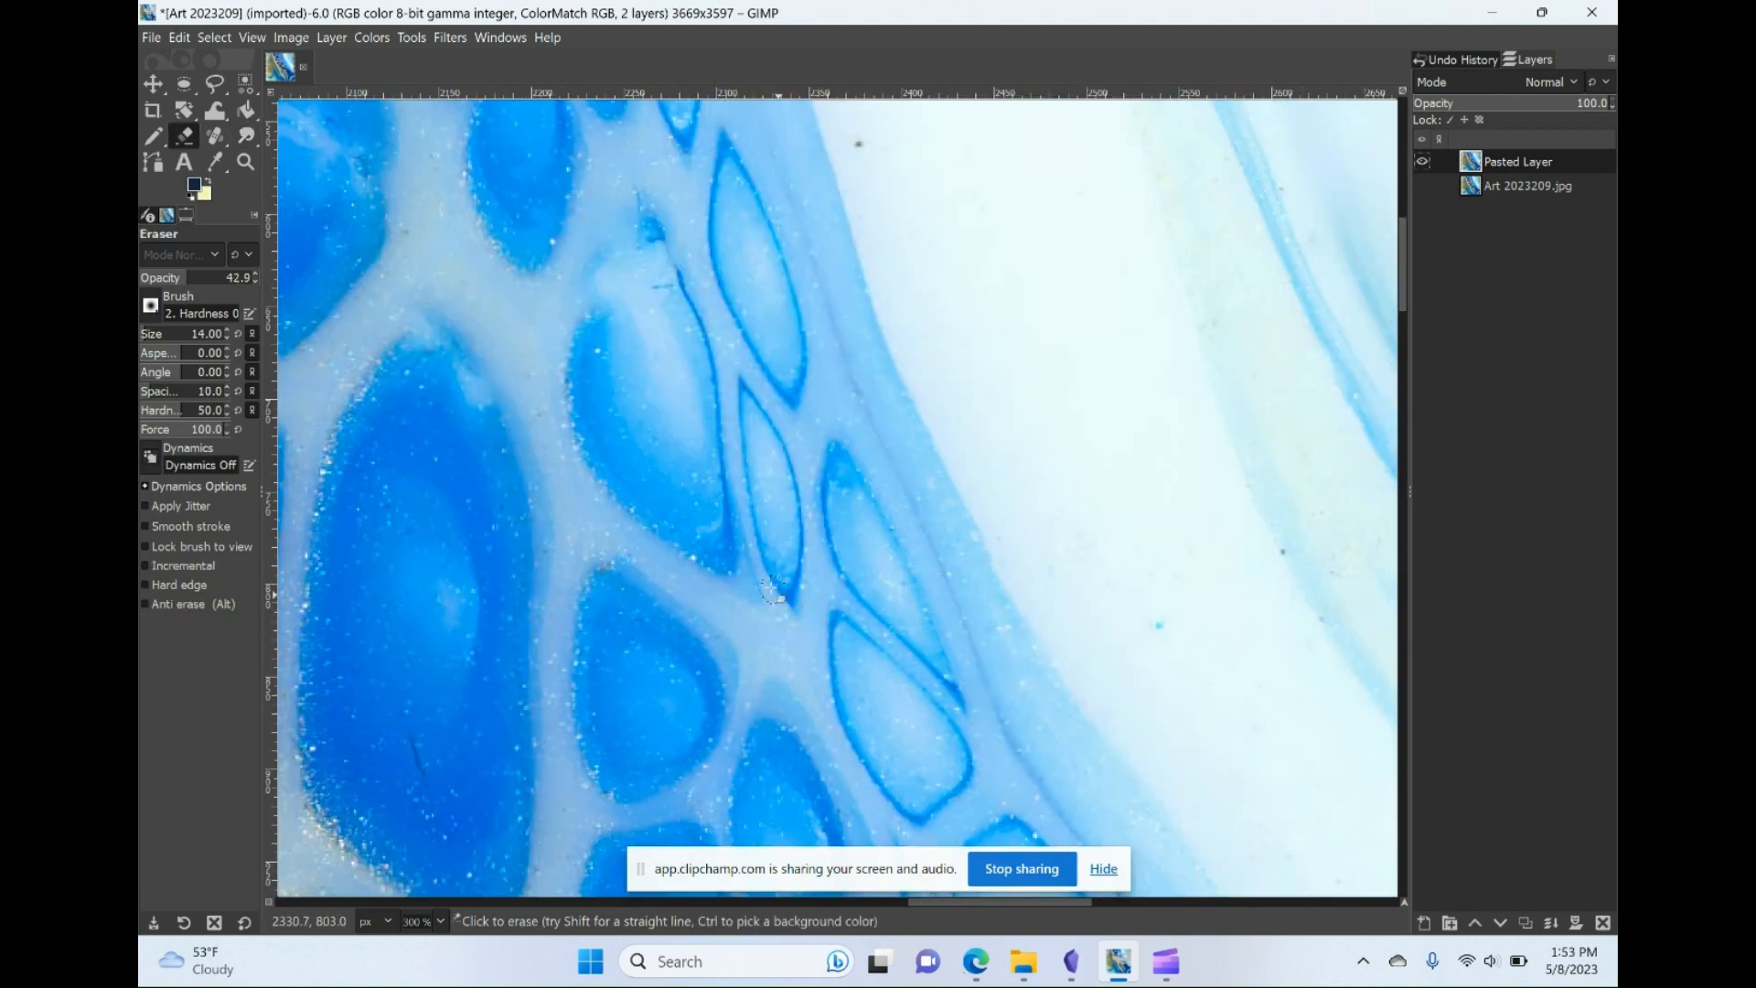
{"action": "scroll", "coordinate": [746, 560], "scroll_direction": "up", "scroll_amount": 5}
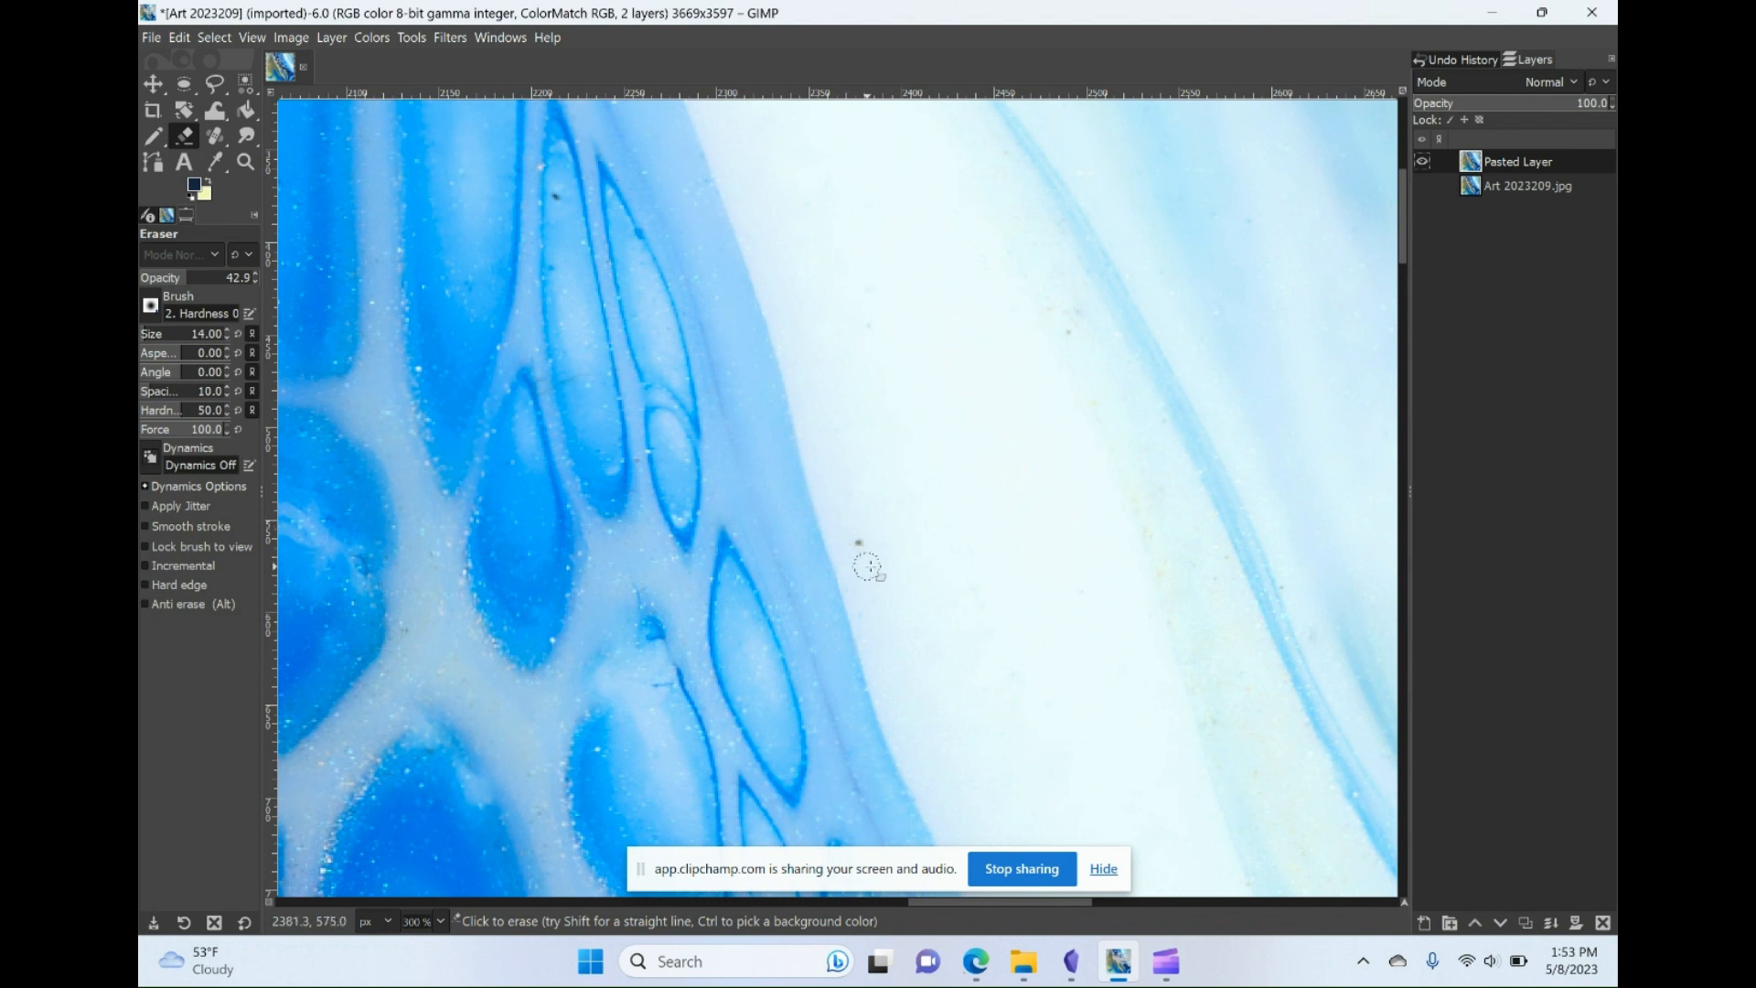
{"action": "key", "text": "e"}
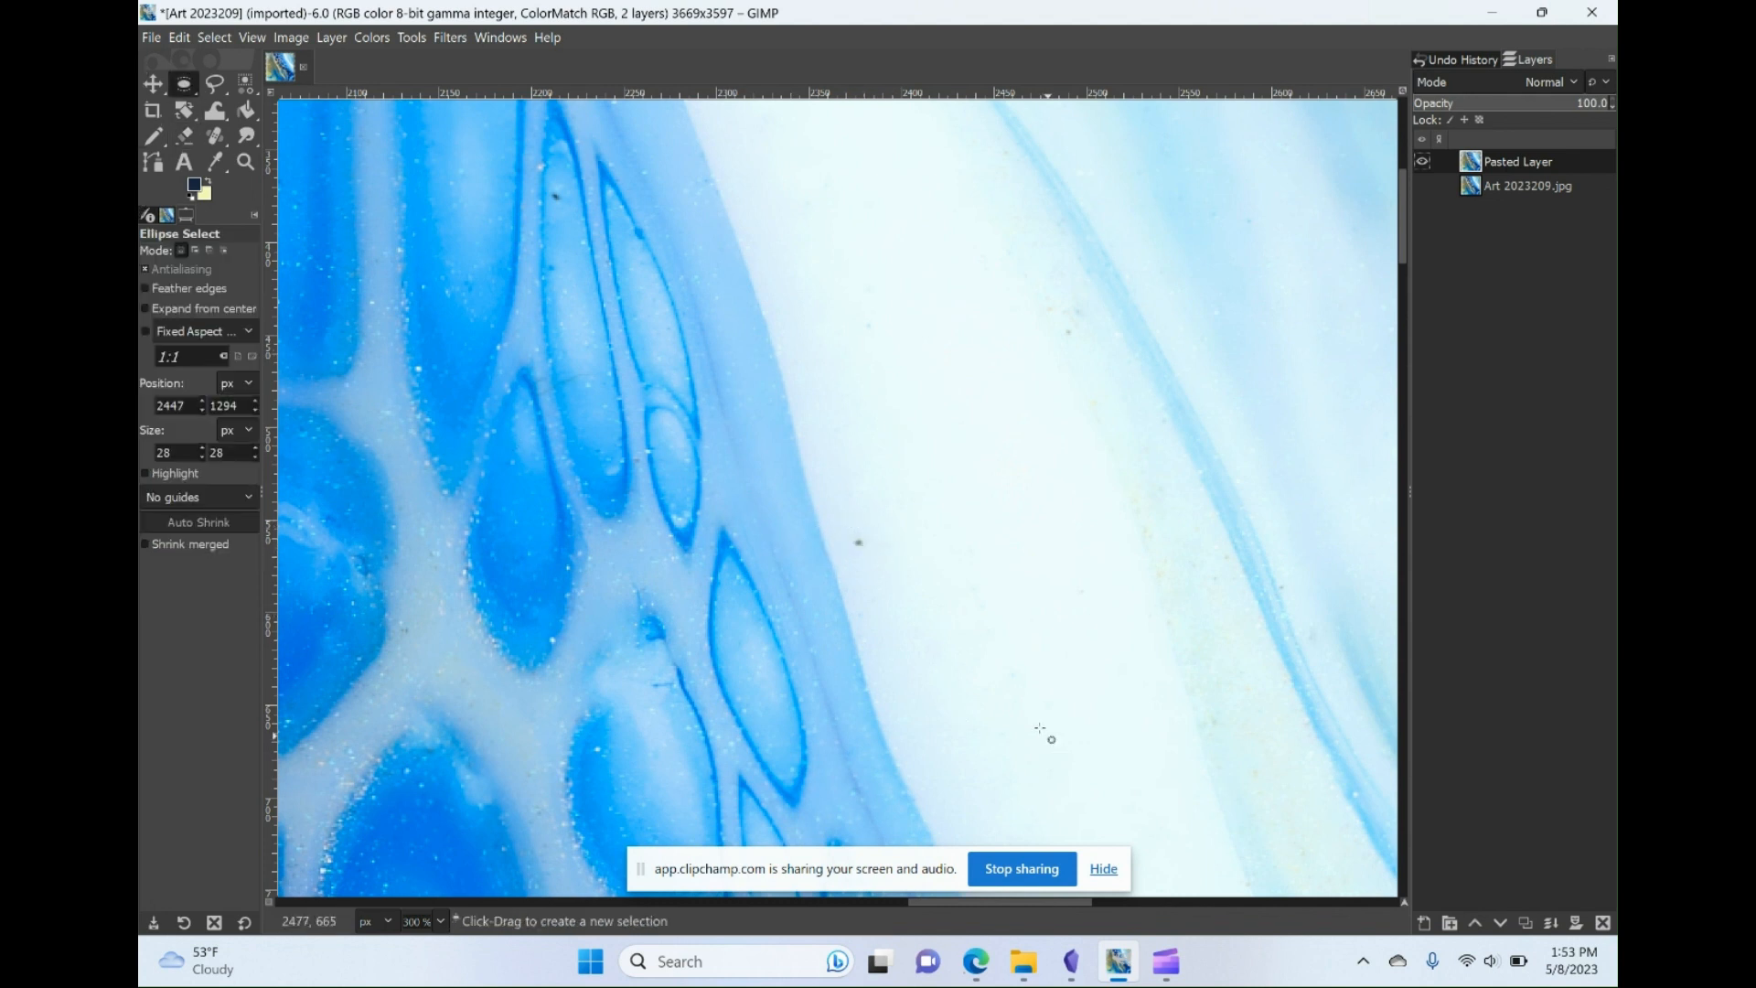
{"action": "left_click_drag", "start_coordinate": [858, 551], "coordinate": [873, 565]}
{"action": "key", "text": "ctrl+c"}
{"action": "key", "text": "ctrl+v"}
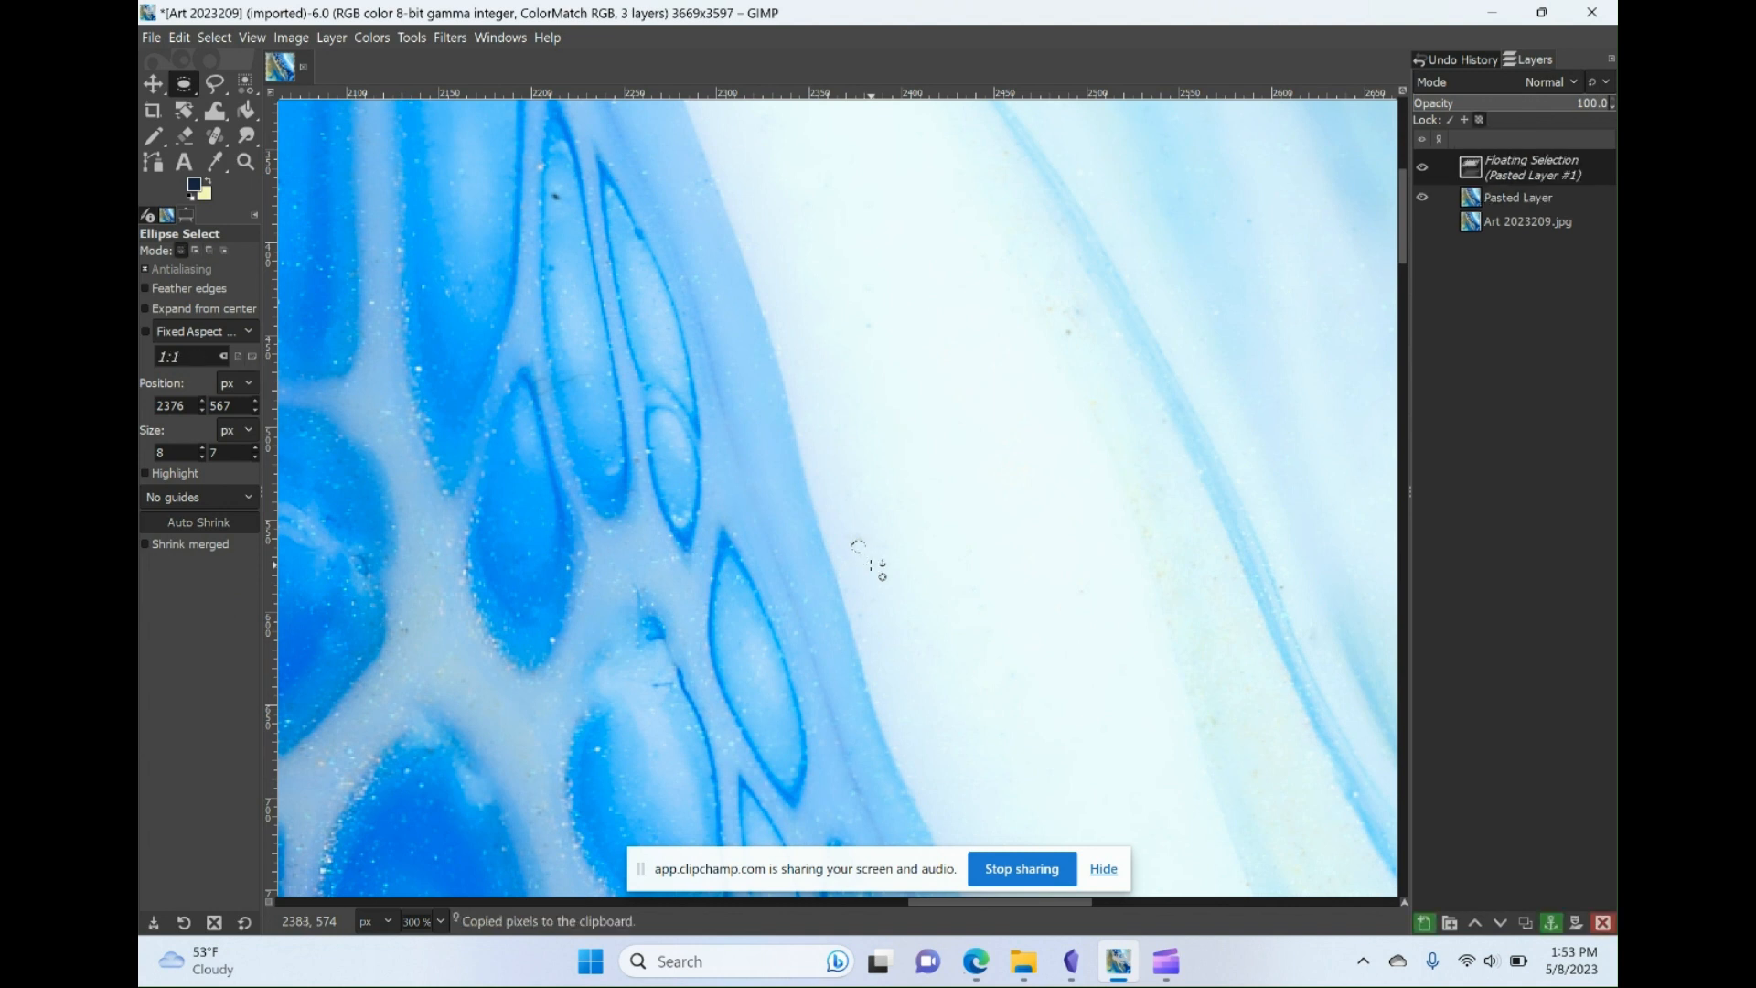
{"action": "left_click", "coordinate": [870, 565]}
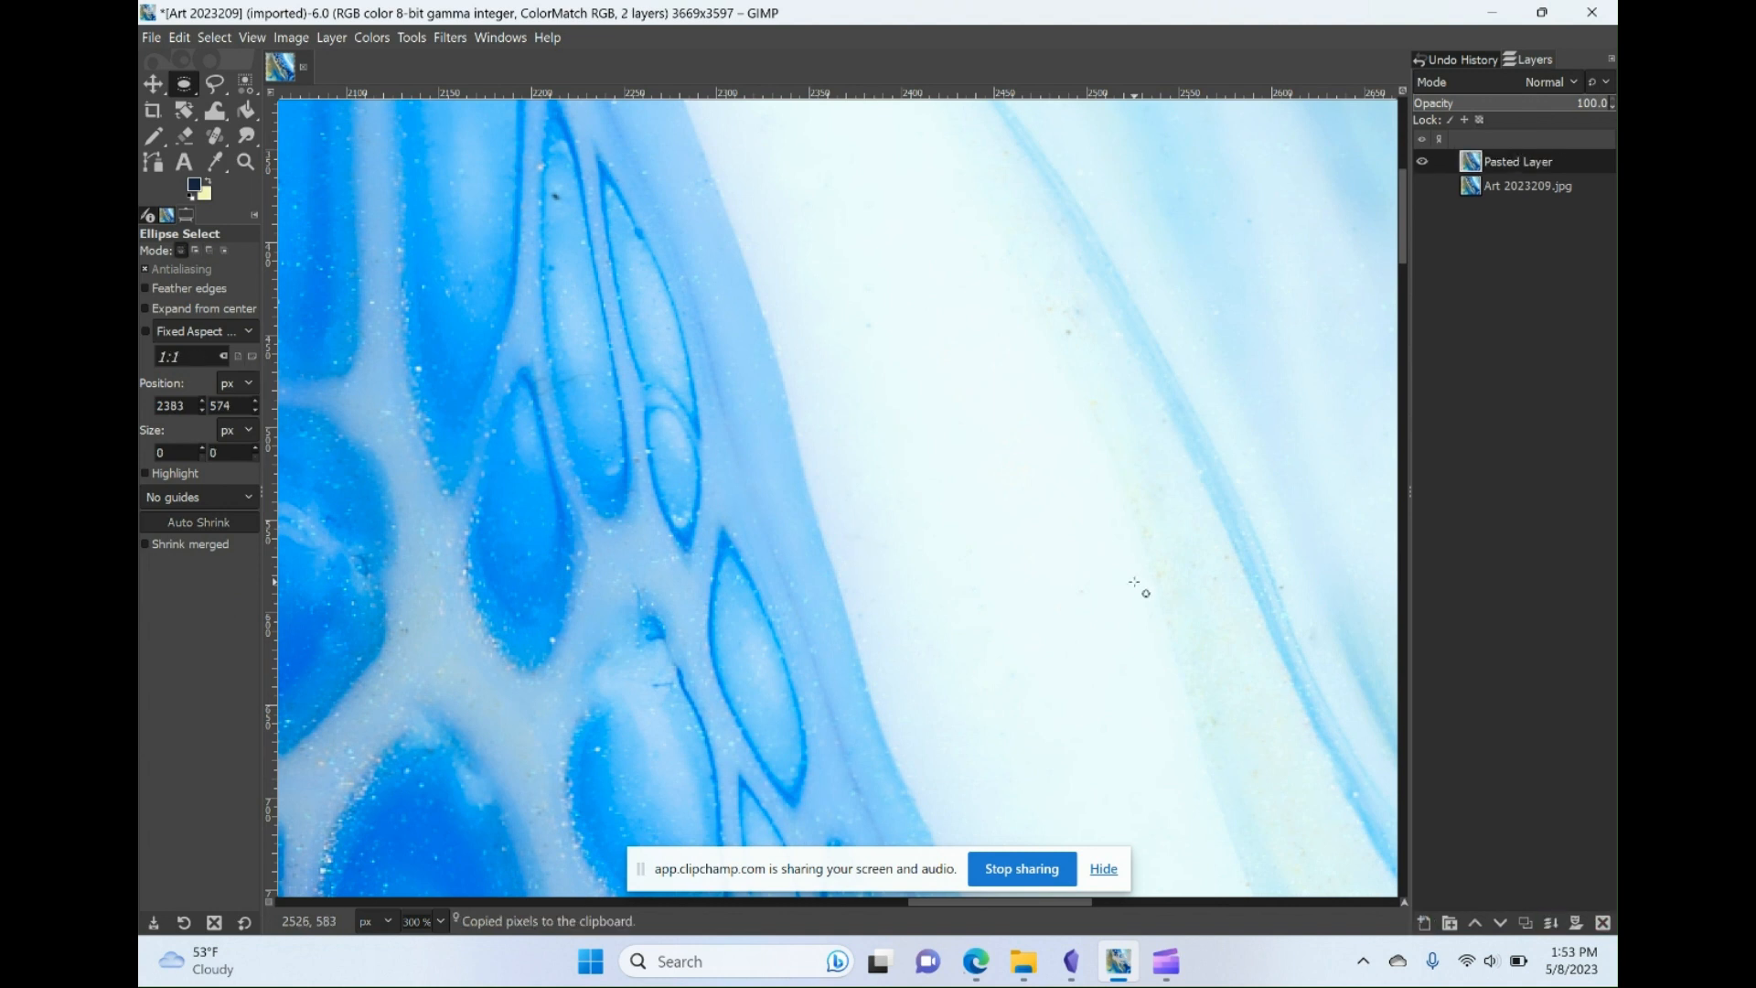
- Try to smudge away the thin dark hairline across the elongated blue cell, and undo the strokes
{"action": "scroll", "coordinate": [842, 420], "scroll_direction": "up", "scroll_amount": 5}
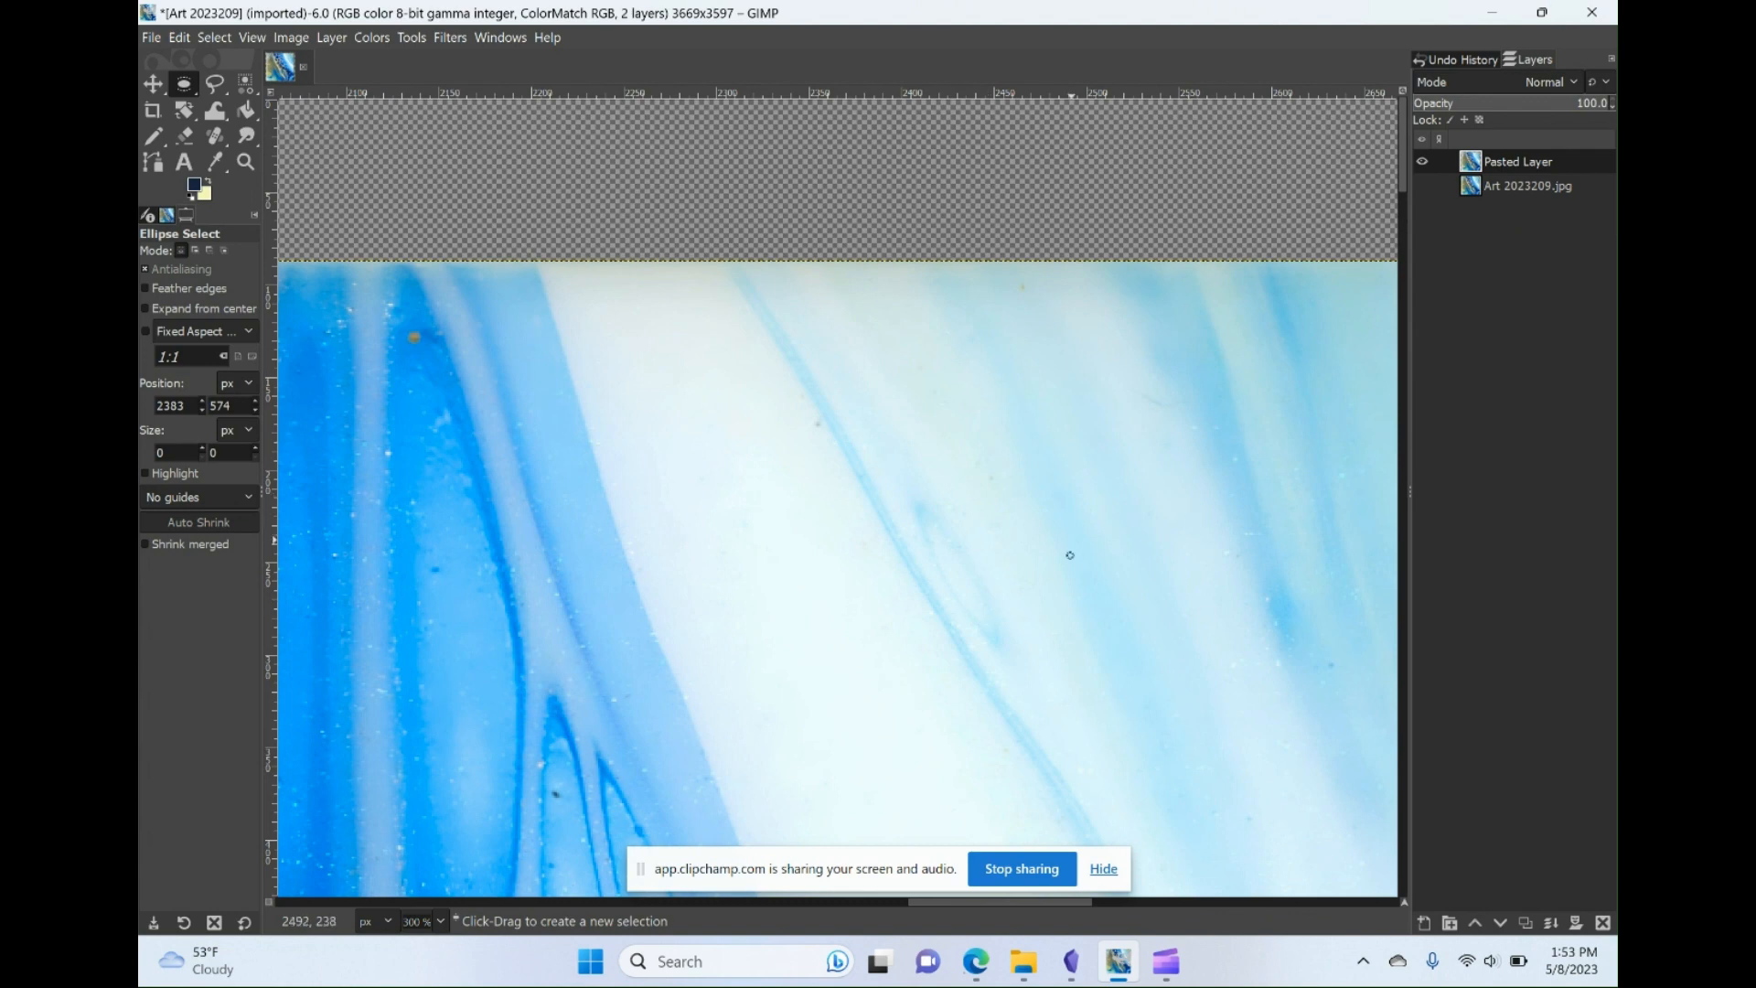
{"action": "scroll", "coordinate": [722, 549], "scroll_direction": "down", "scroll_amount": 3}
{"action": "scroll", "coordinate": [707, 540], "scroll_direction": "down", "scroll_amount": 2}
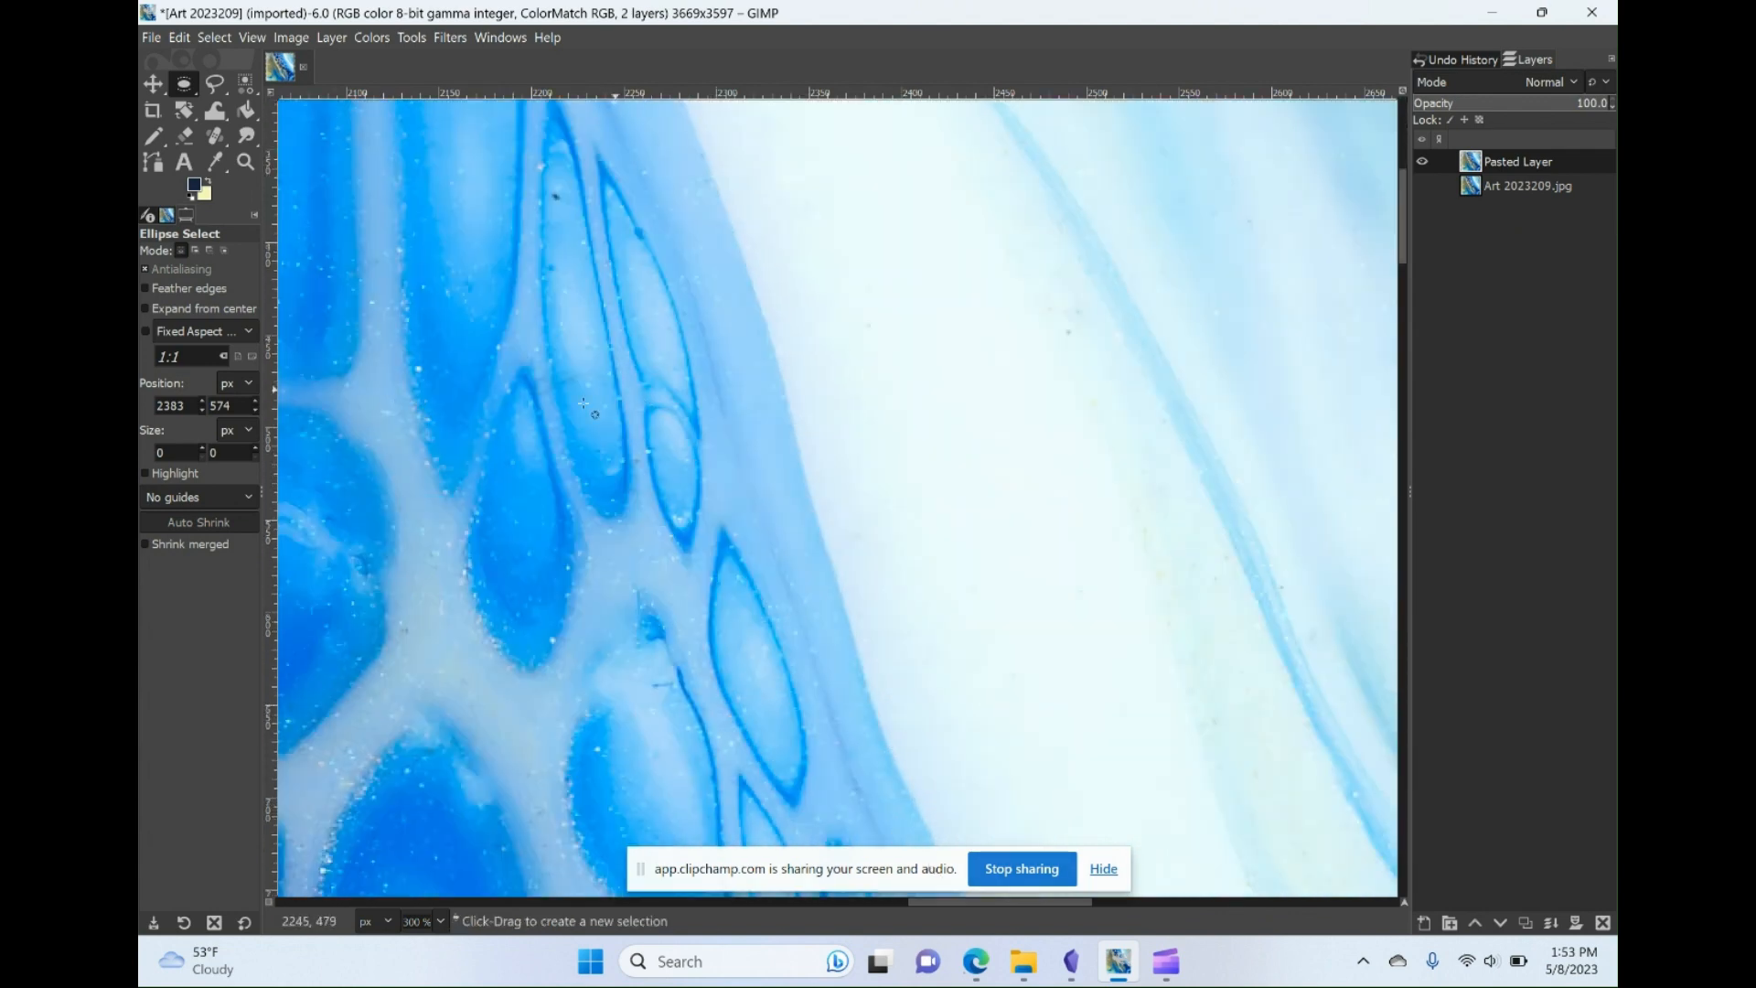
{"action": "scroll", "coordinate": [547, 412], "scroll_direction": "up", "scroll_amount": 2, "text": "ctrl"}
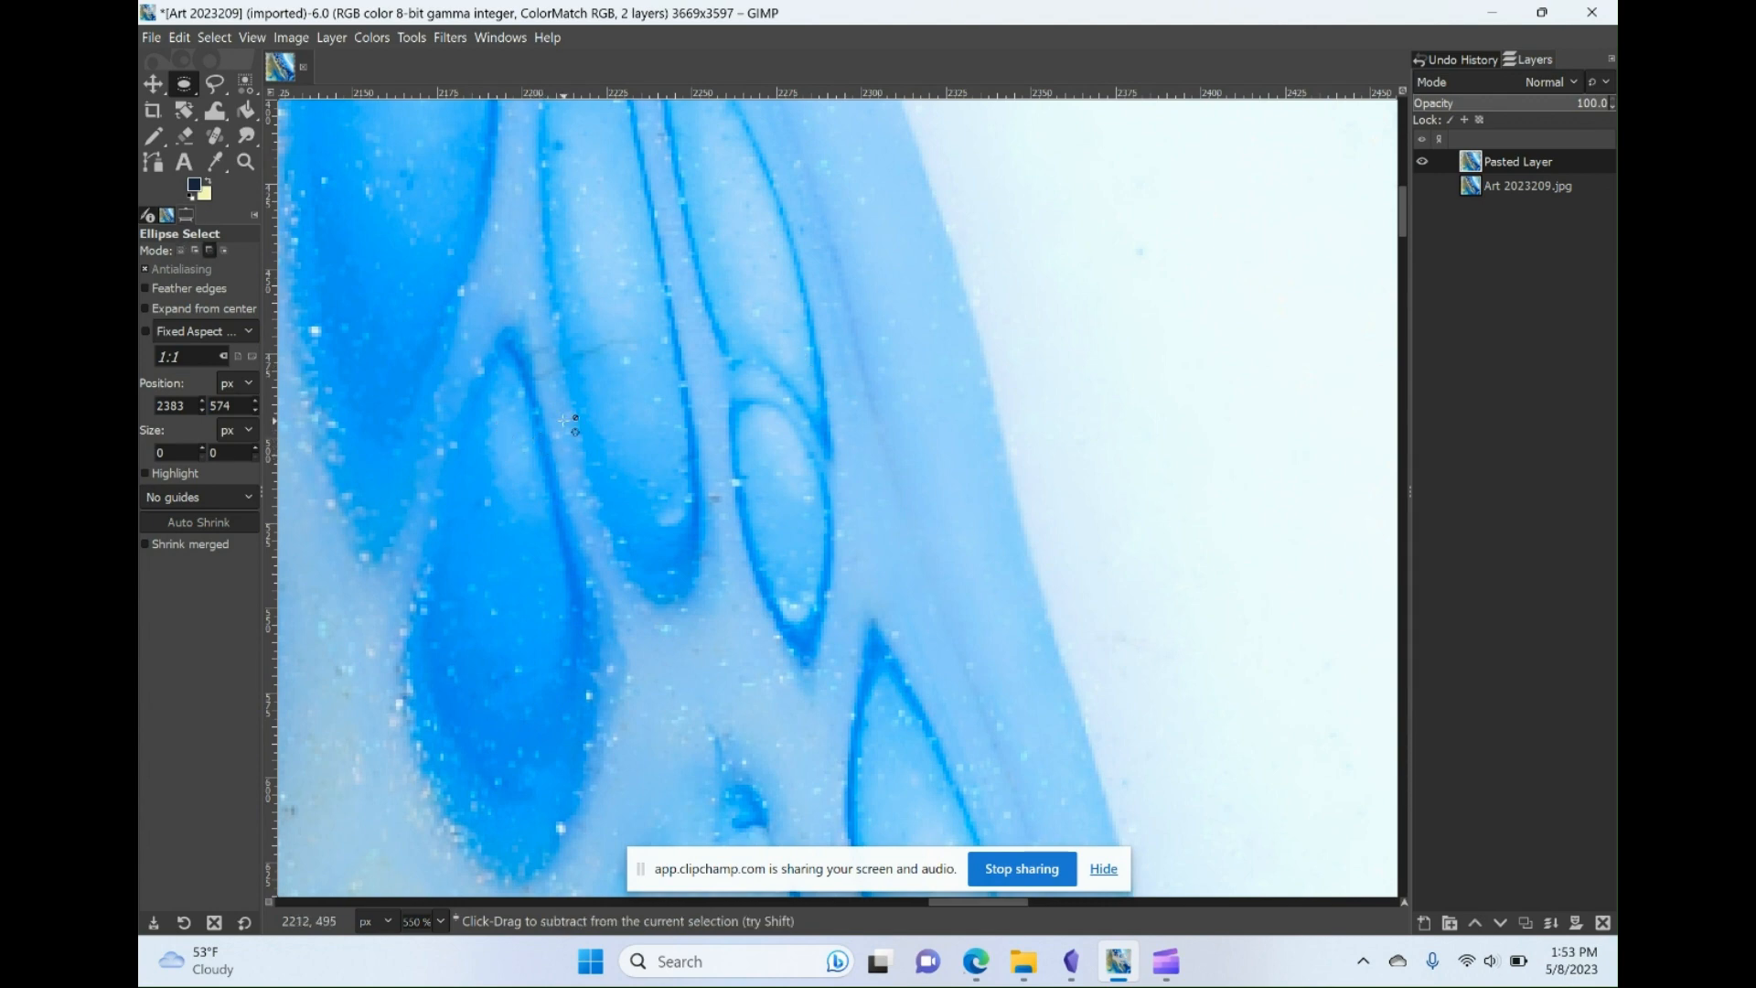
{"action": "scroll", "coordinate": [572, 425], "scroll_direction": "up", "scroll_amount": 2, "text": "ctrl"}
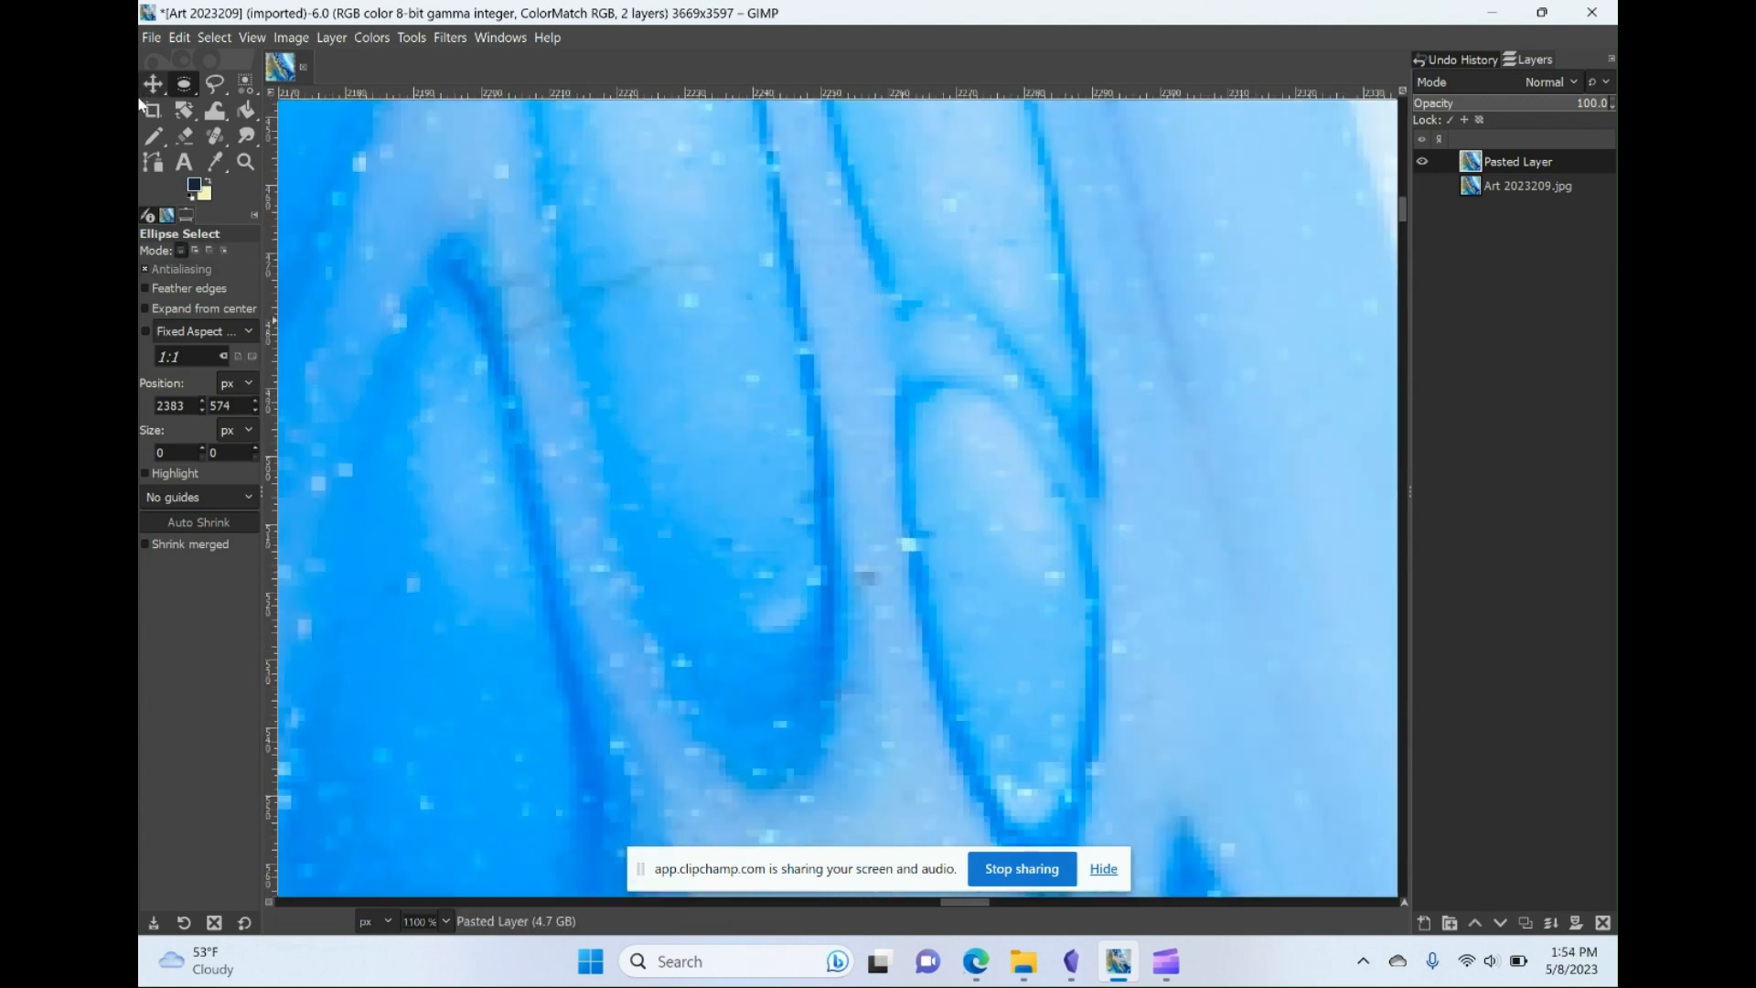
{"action": "left_click", "coordinate": [247, 136]}
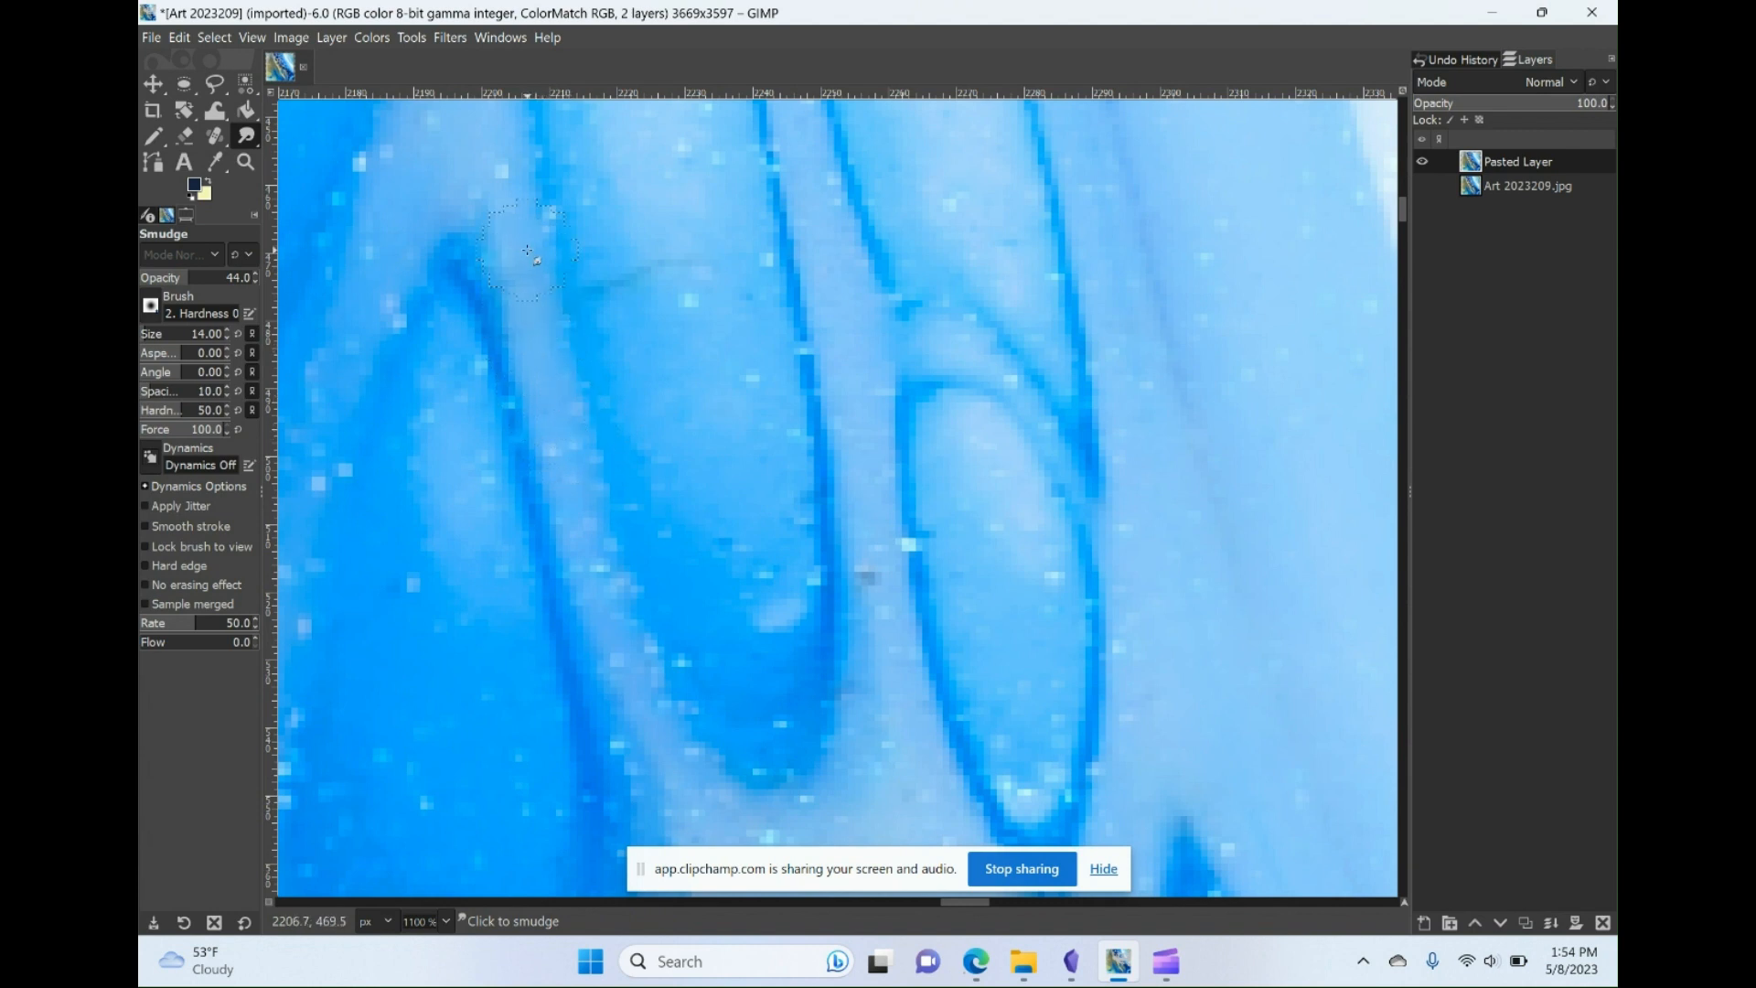
{"action": "left_click_drag", "start_coordinate": [526, 250], "coordinate": [640, 574]}
{"action": "left_click_drag", "start_coordinate": [645, 203], "coordinate": [663, 337]}
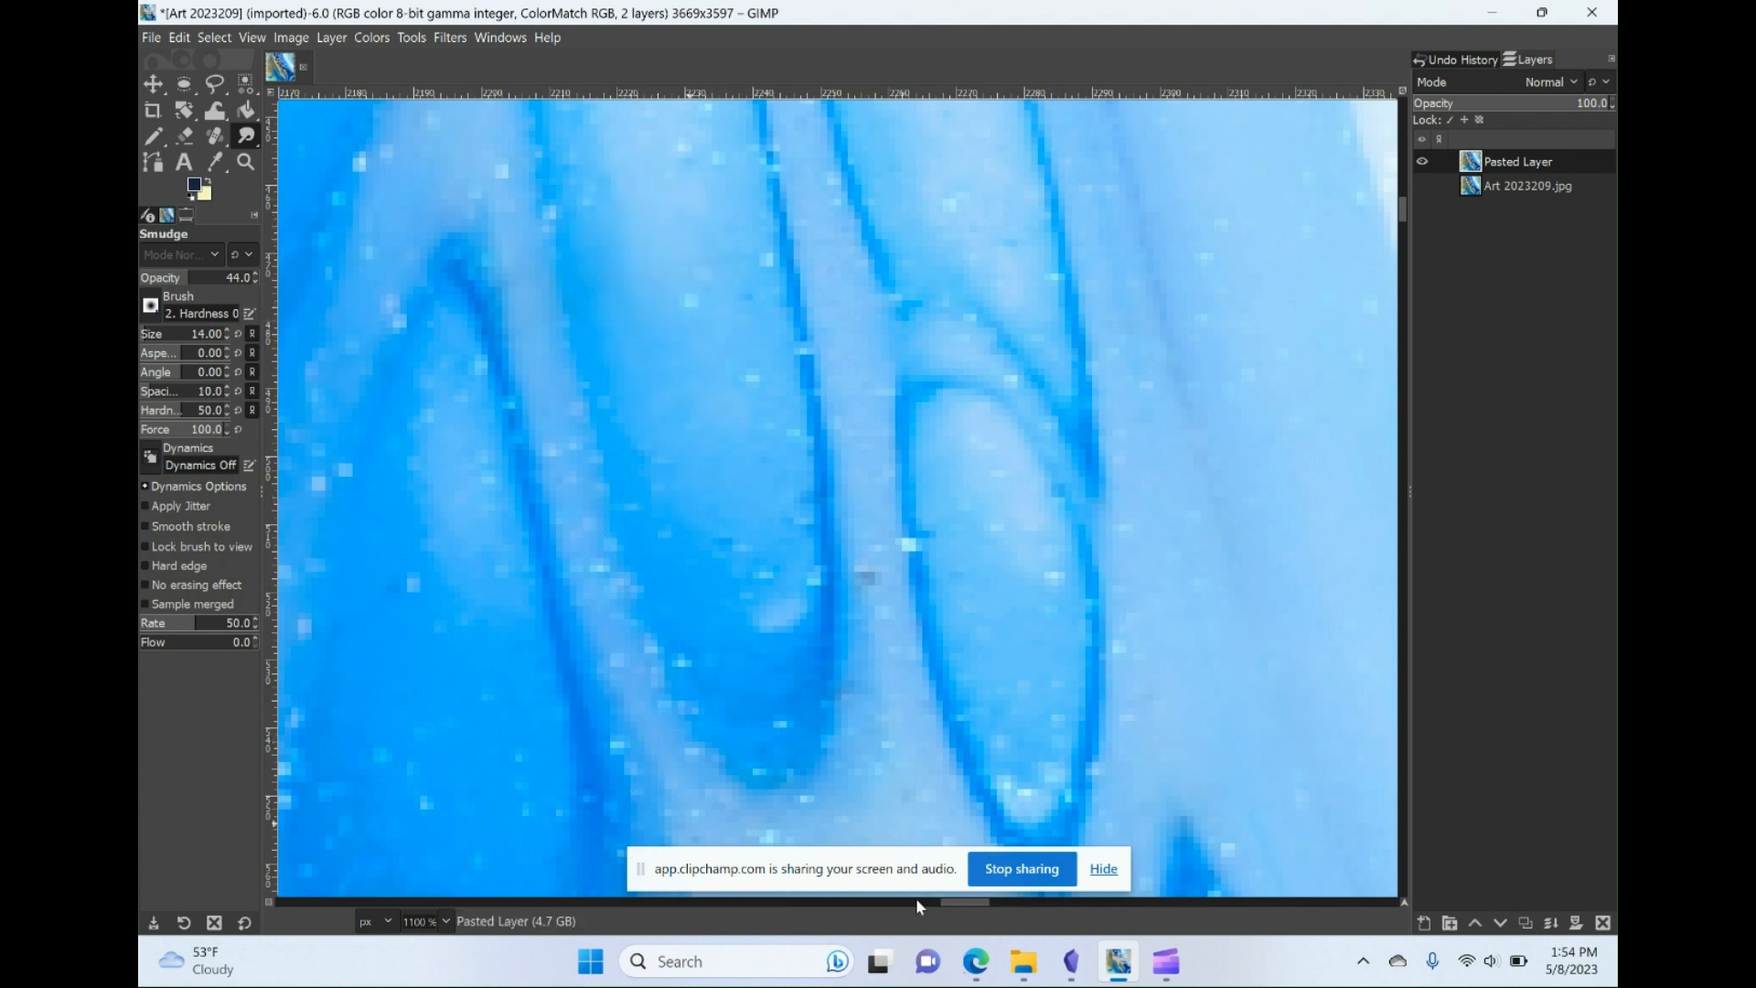
{"action": "scroll", "coordinate": [914, 393], "scroll_direction": "down", "scroll_amount": 2}
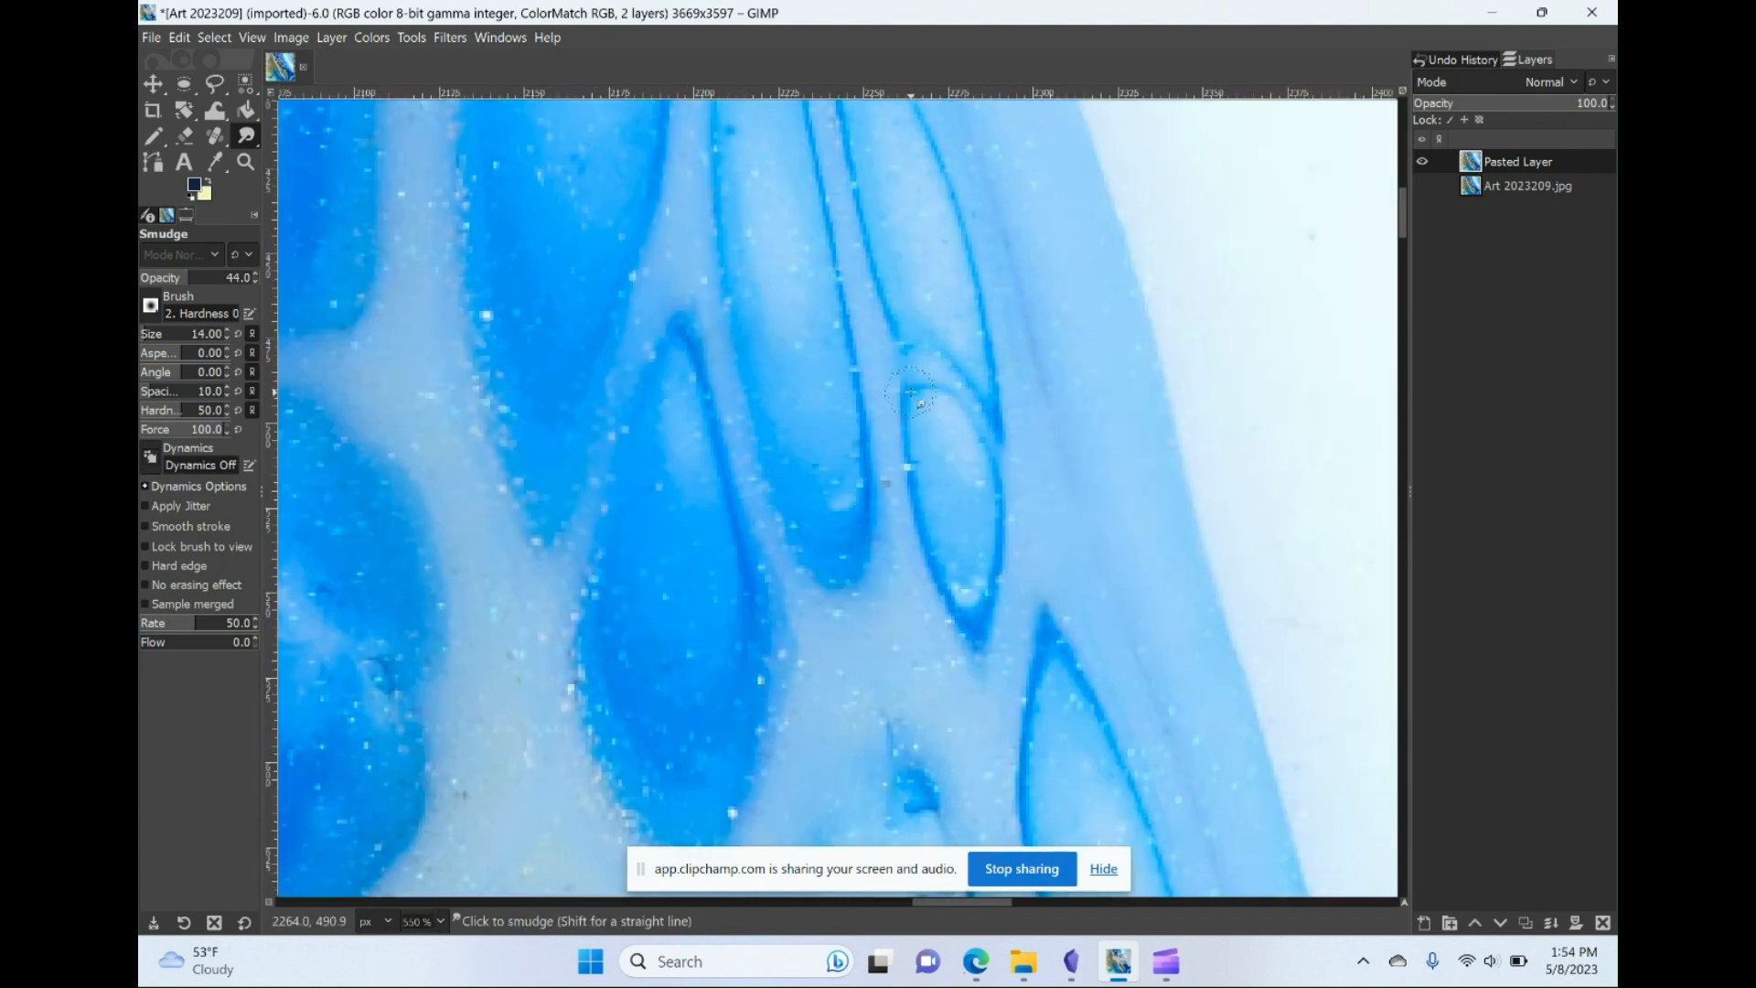
{"action": "key", "text": "ctrl"}
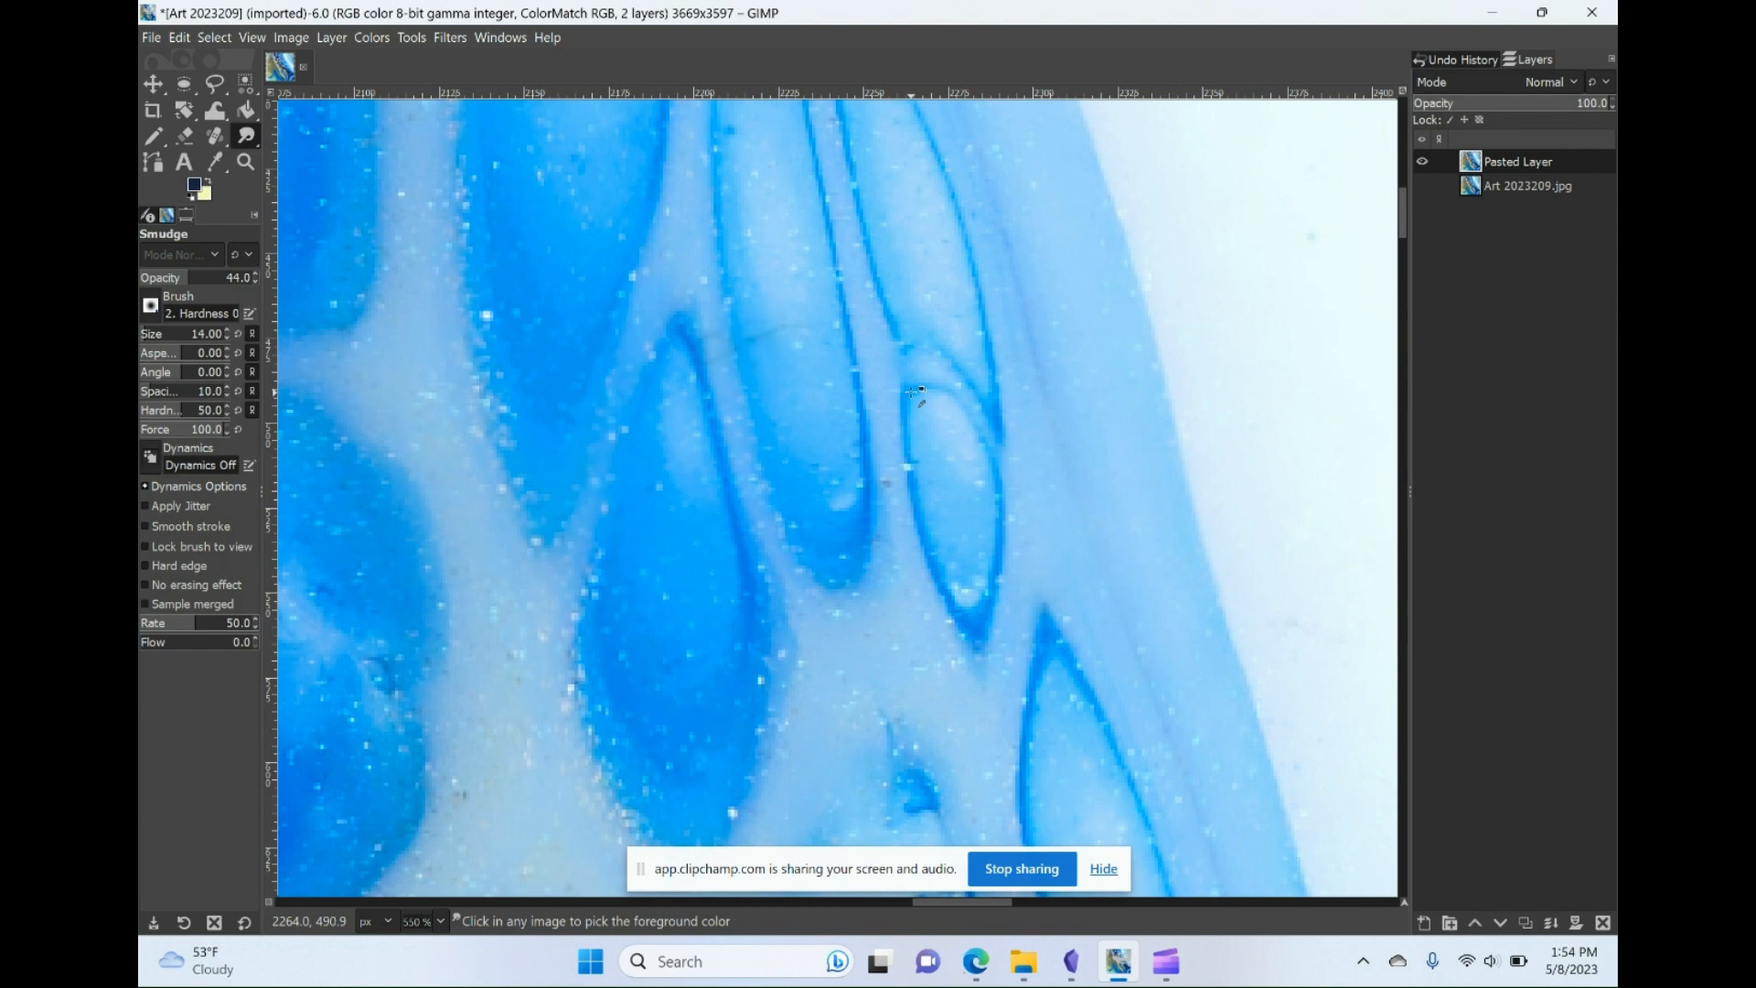
- Outline a thin strip of clean blue just below the dark hairline with Free Select, following the line's curve
{"action": "scroll", "coordinate": [915, 393], "scroll_direction": "up", "scroll_amount": 3}
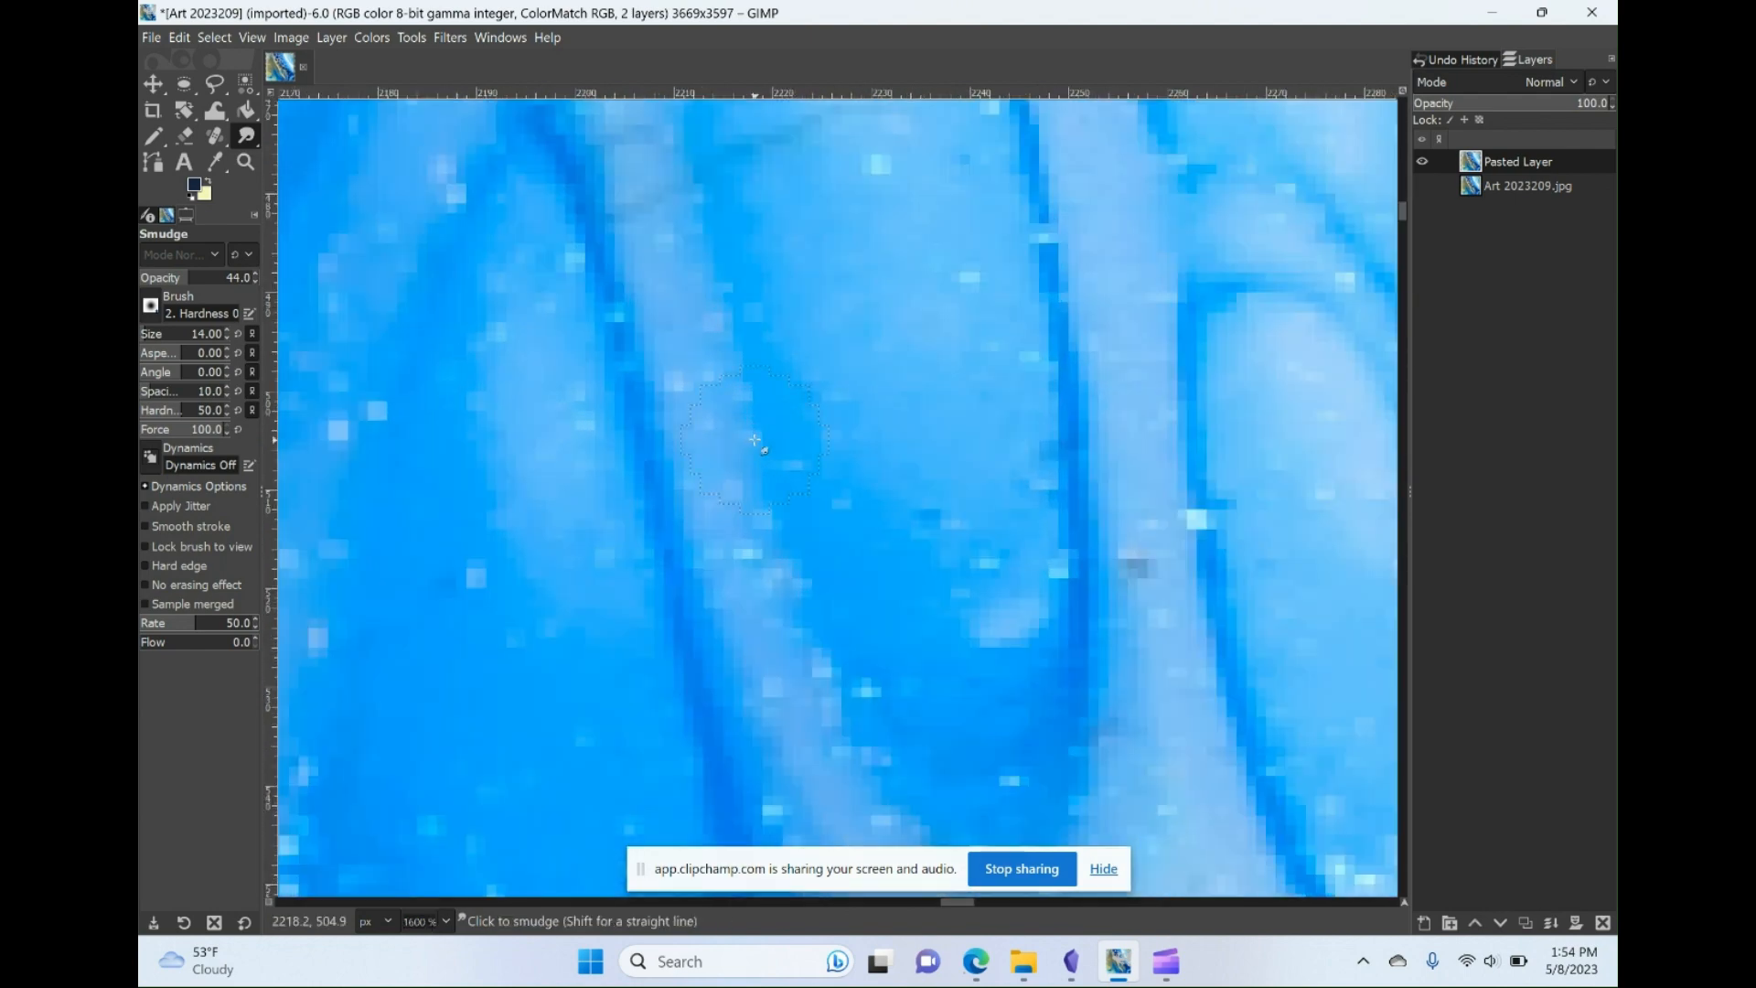
{"action": "scroll", "coordinate": [755, 440], "scroll_direction": "up", "scroll_amount": 3}
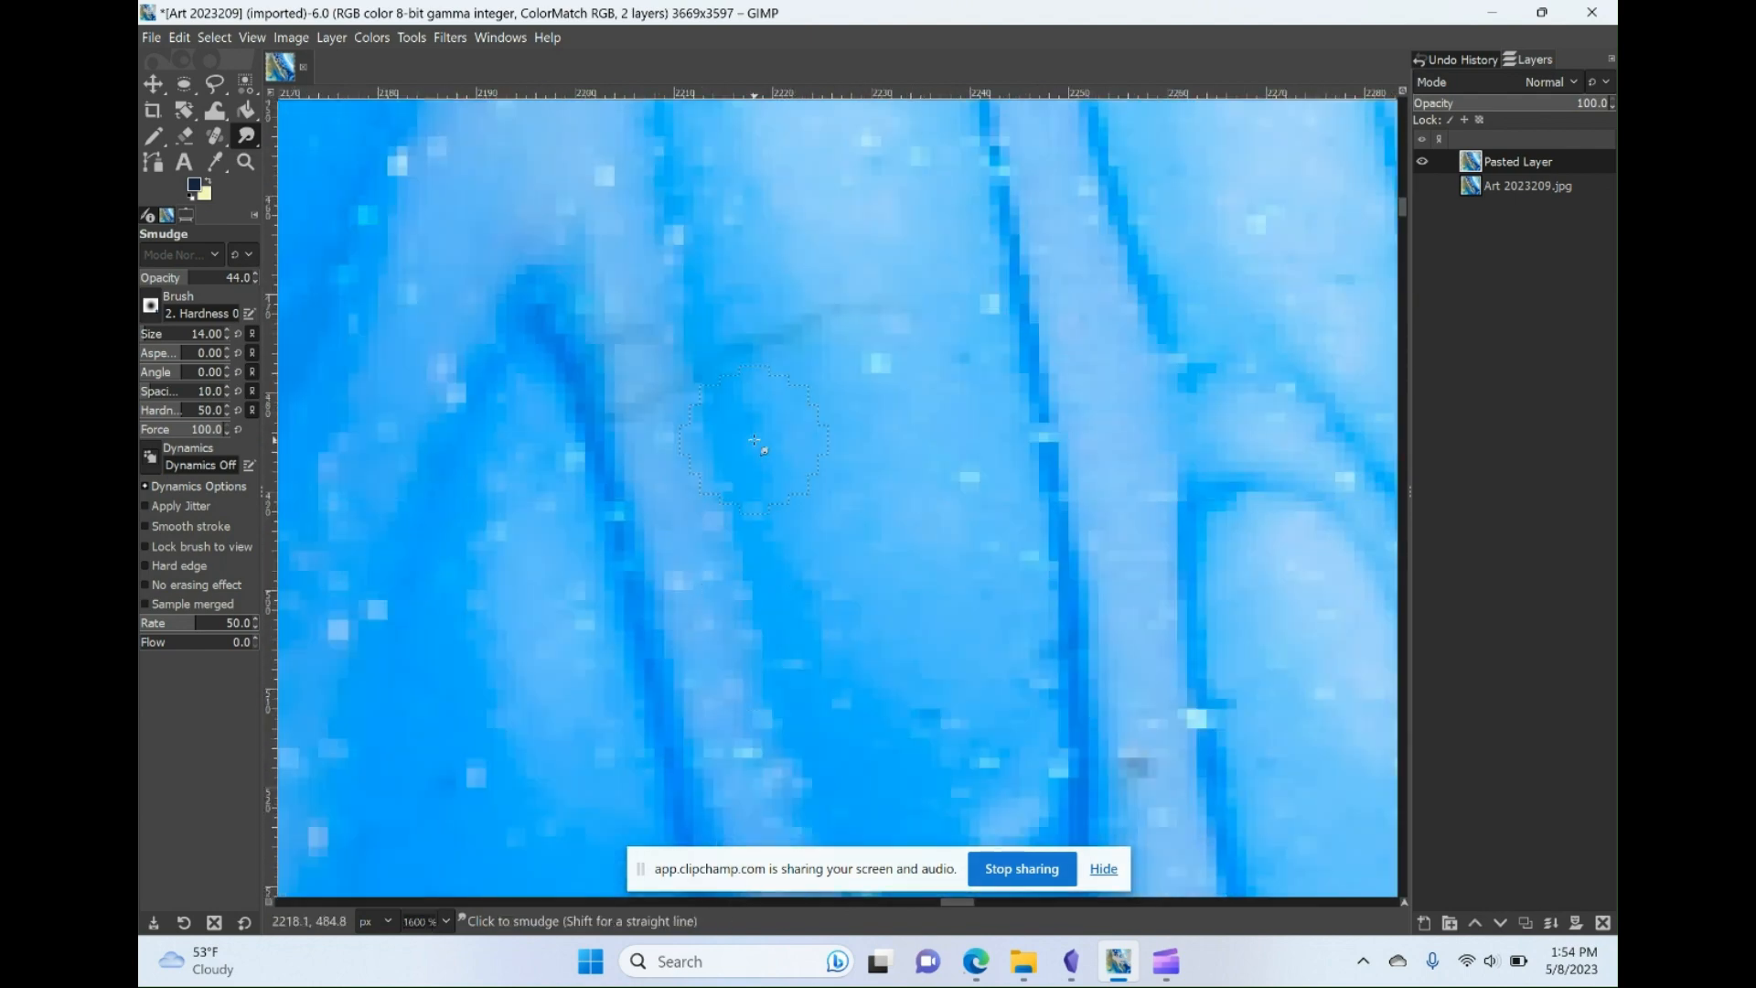
{"action": "left_click", "coordinate": [220, 89]}
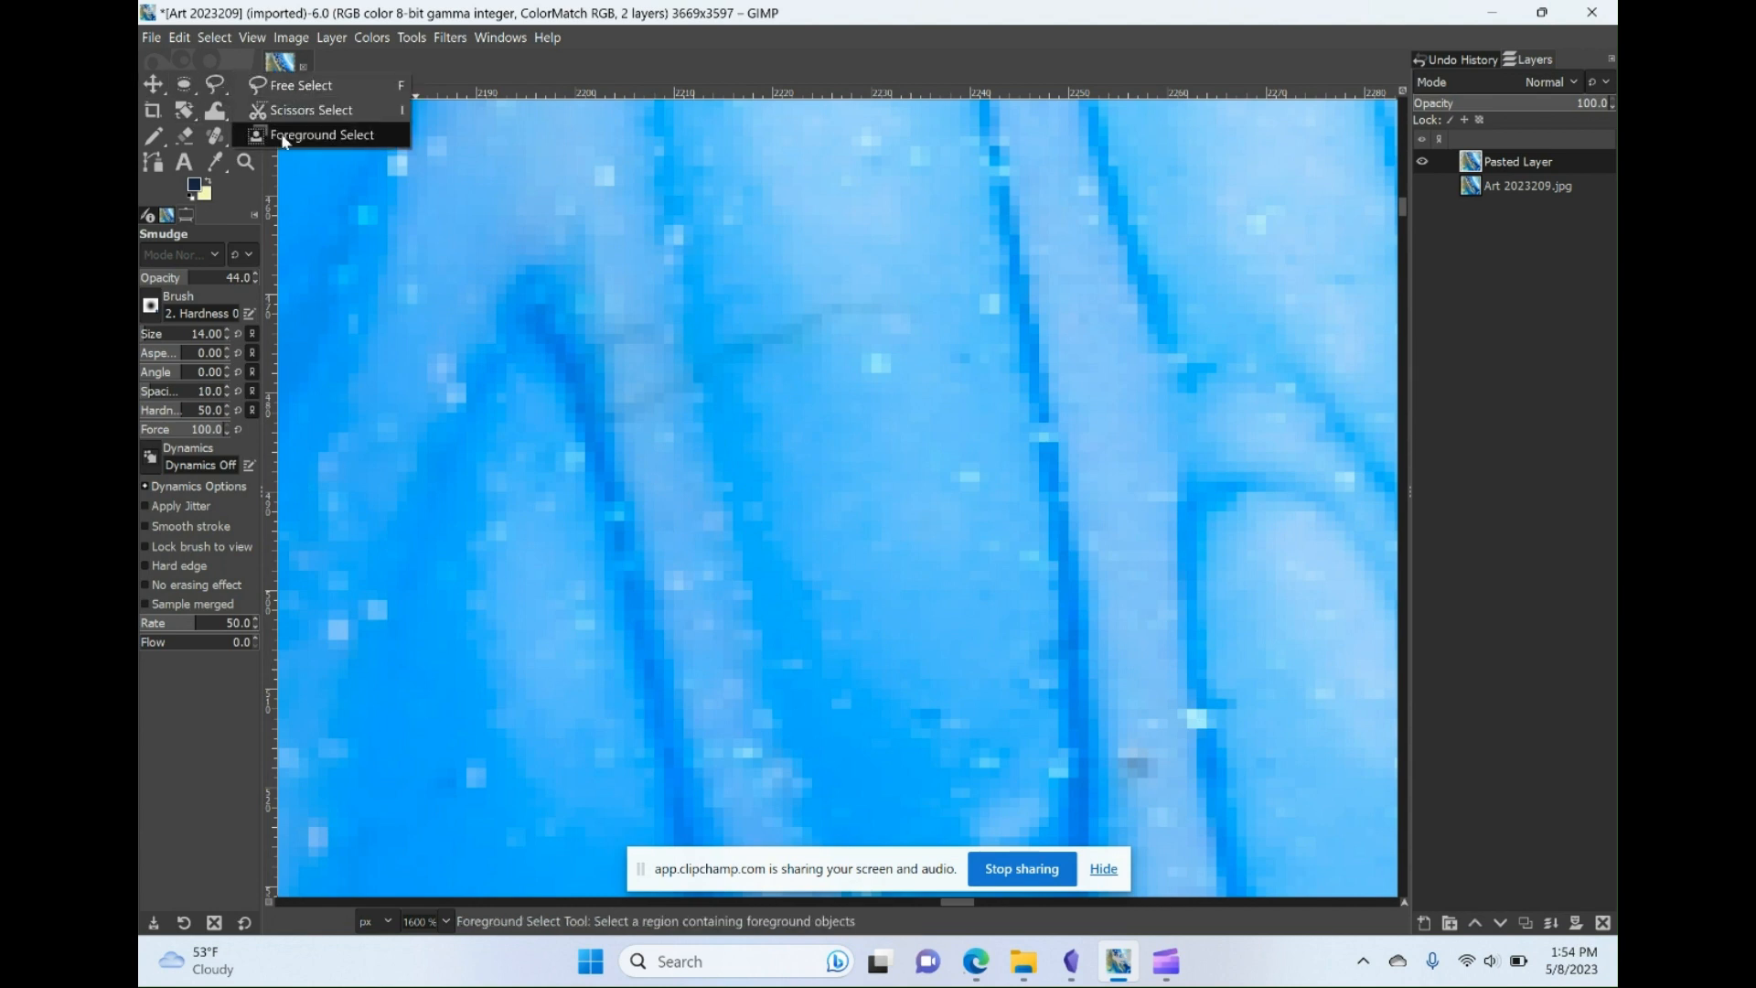
{"action": "left_click", "coordinate": [219, 81]}
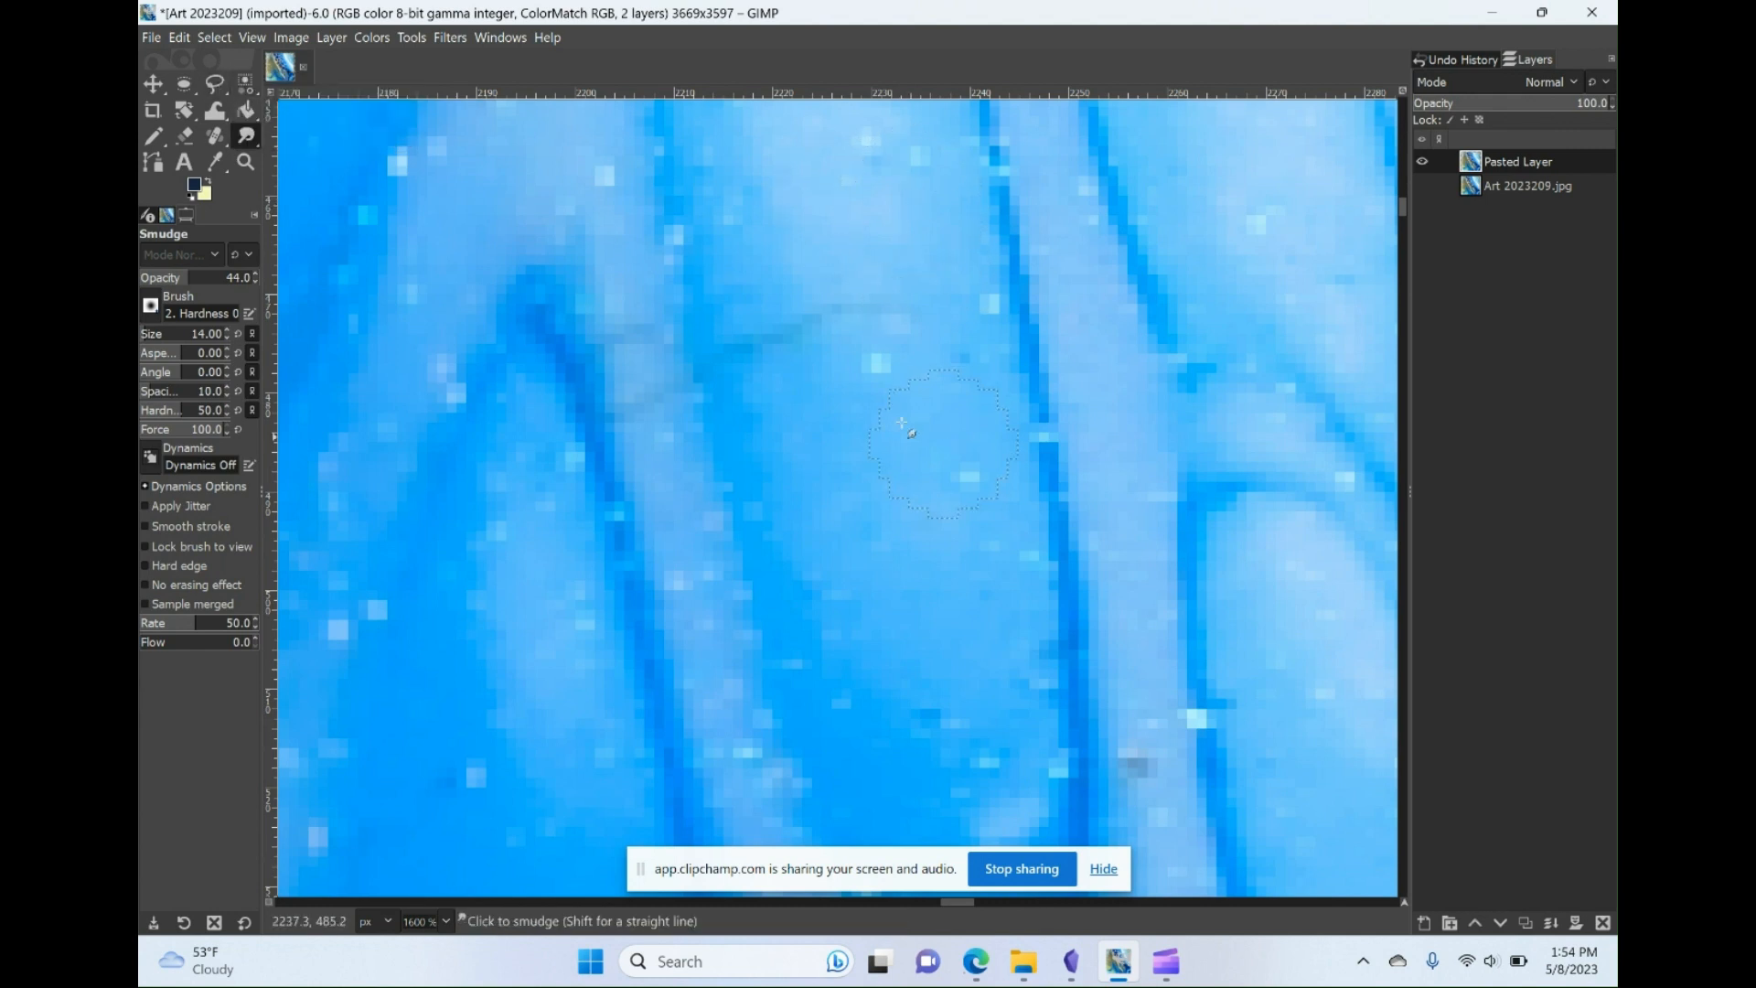
{"action": "left_click", "coordinate": [215, 83]}
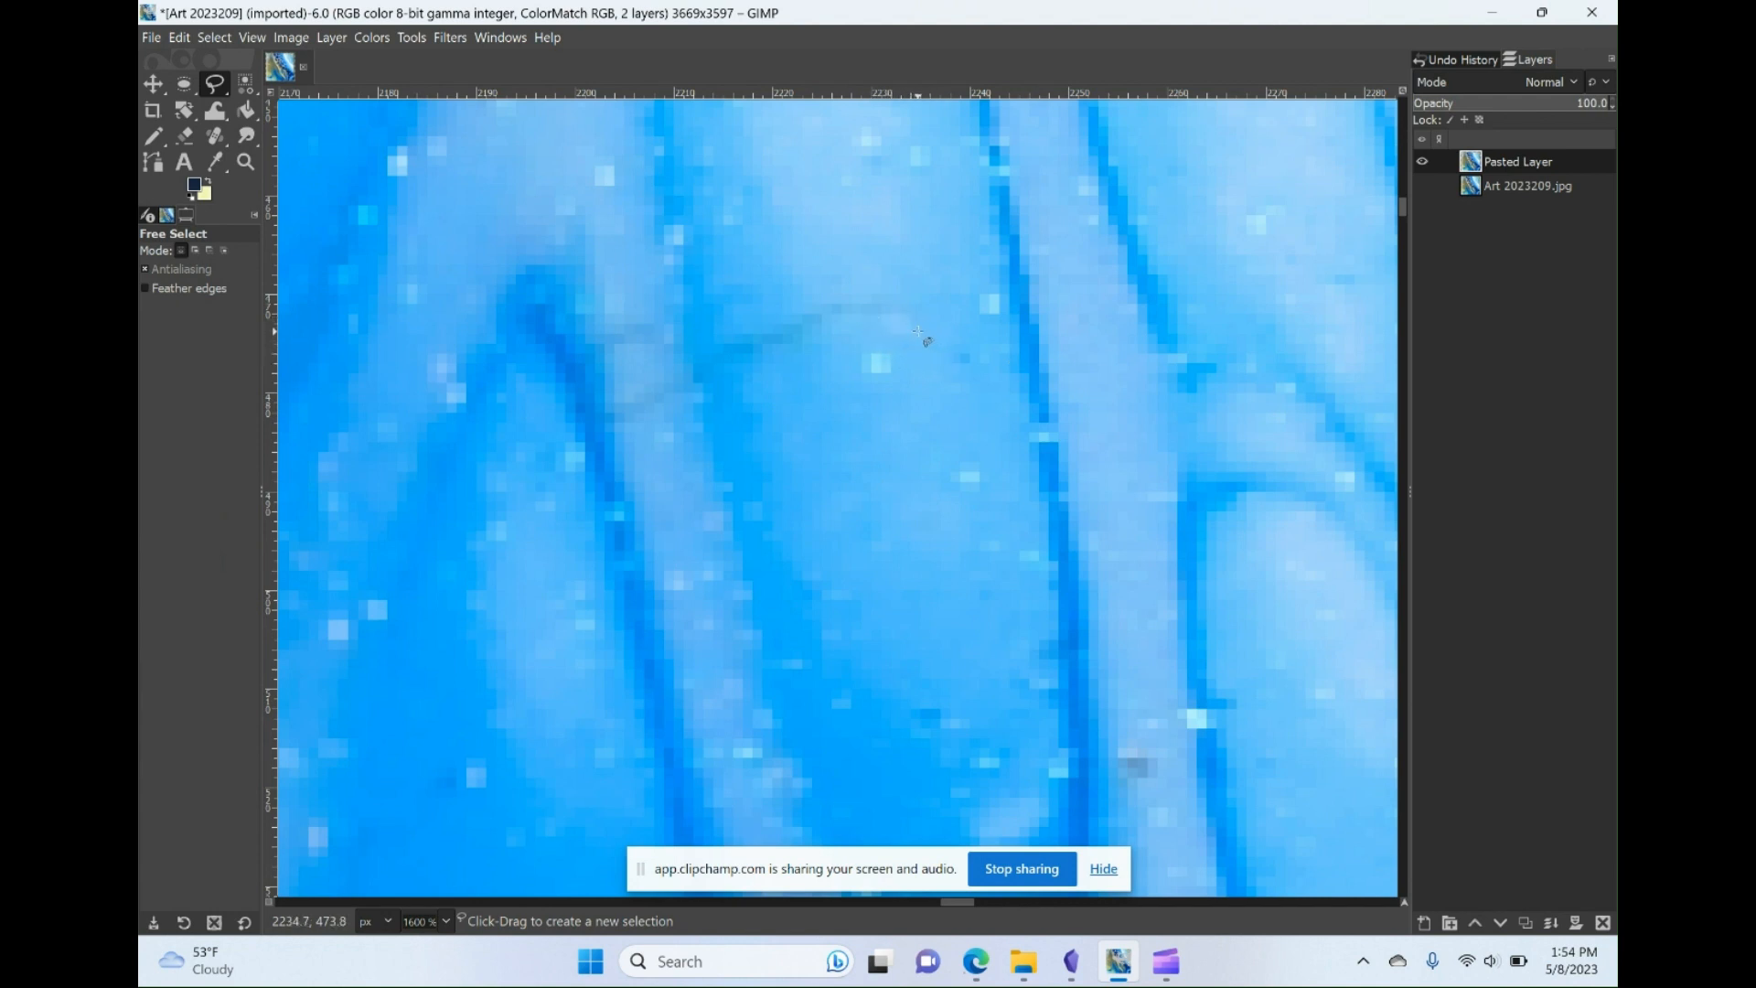
{"action": "left_click", "coordinate": [919, 330]}
{"action": "left_click", "coordinate": [851, 320]}
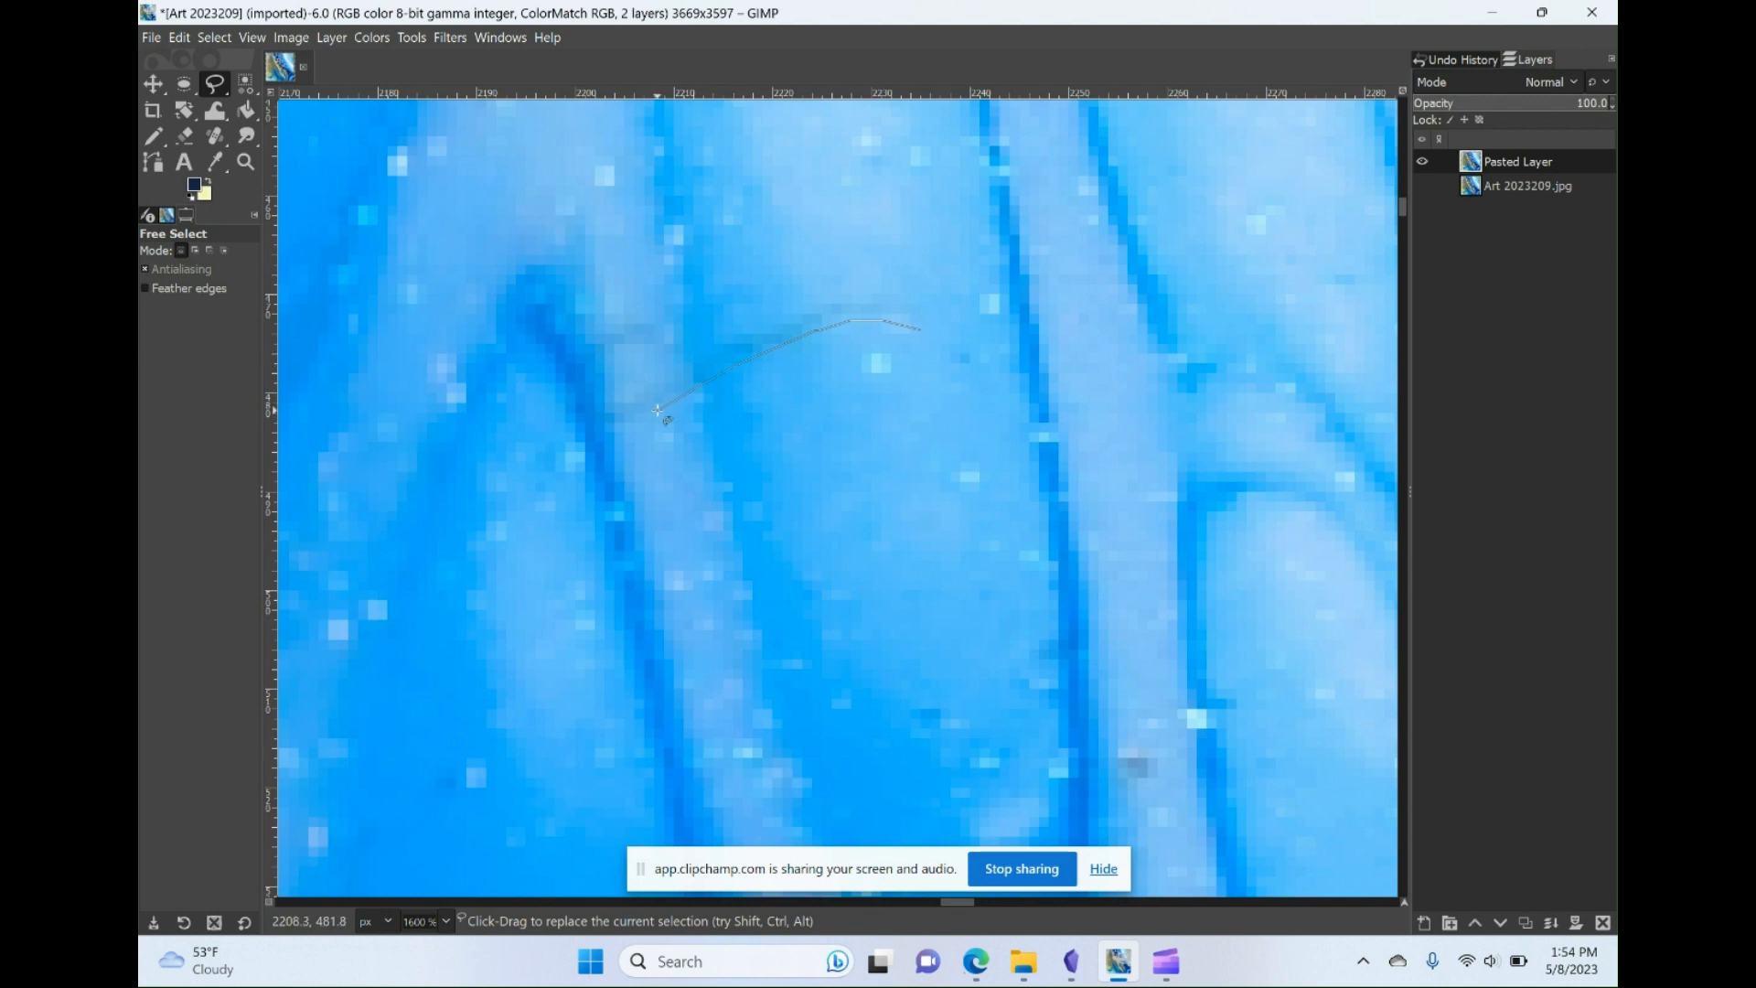
{"action": "left_click", "coordinate": [621, 426]}
{"action": "left_click", "coordinate": [592, 448]}
{"action": "left_click", "coordinate": [639, 443]}
{"action": "left_click", "coordinate": [750, 390]}
{"action": "left_click", "coordinate": [801, 375]}
{"action": "left_click", "coordinate": [851, 347]}
{"action": "left_click", "coordinate": [900, 346]}
{"action": "double_click", "coordinate": [924, 357]}
- Cover the dark hairline with a pasted copy of the selected strip, anchor it and smudge its edge
{"action": "key", "text": "ctrl+c"}
{"action": "key", "text": "ctrl+v"}
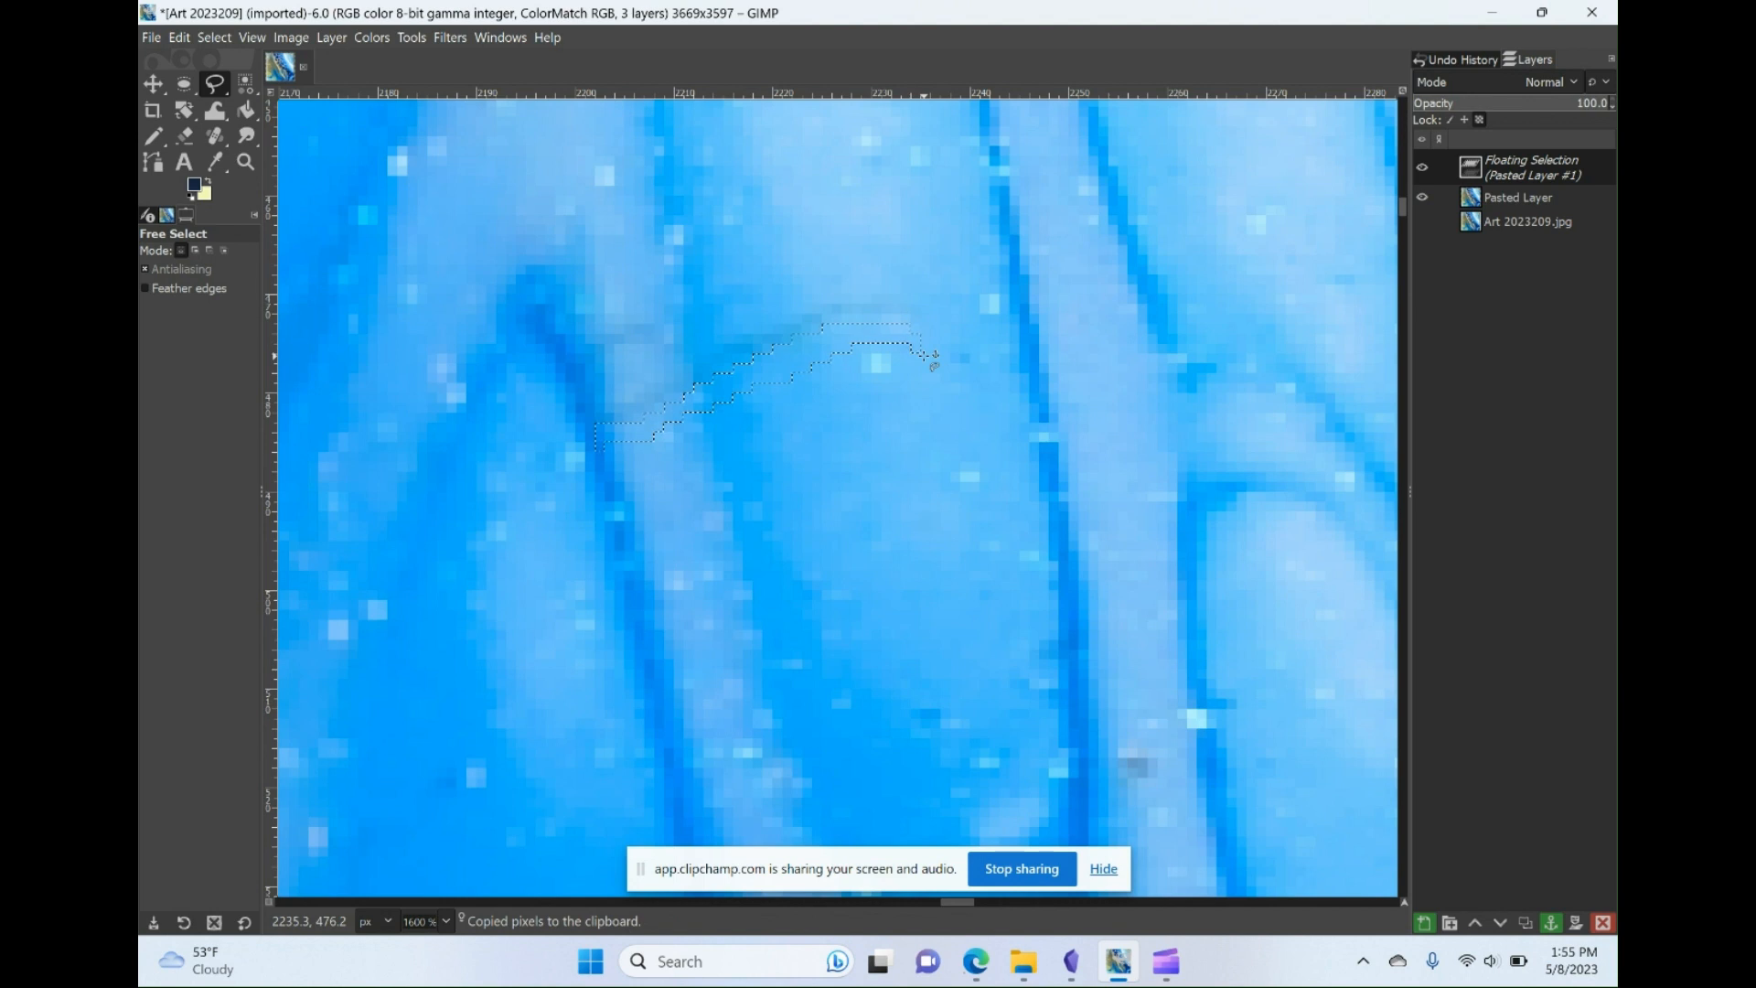
{"action": "key", "text": "m"}
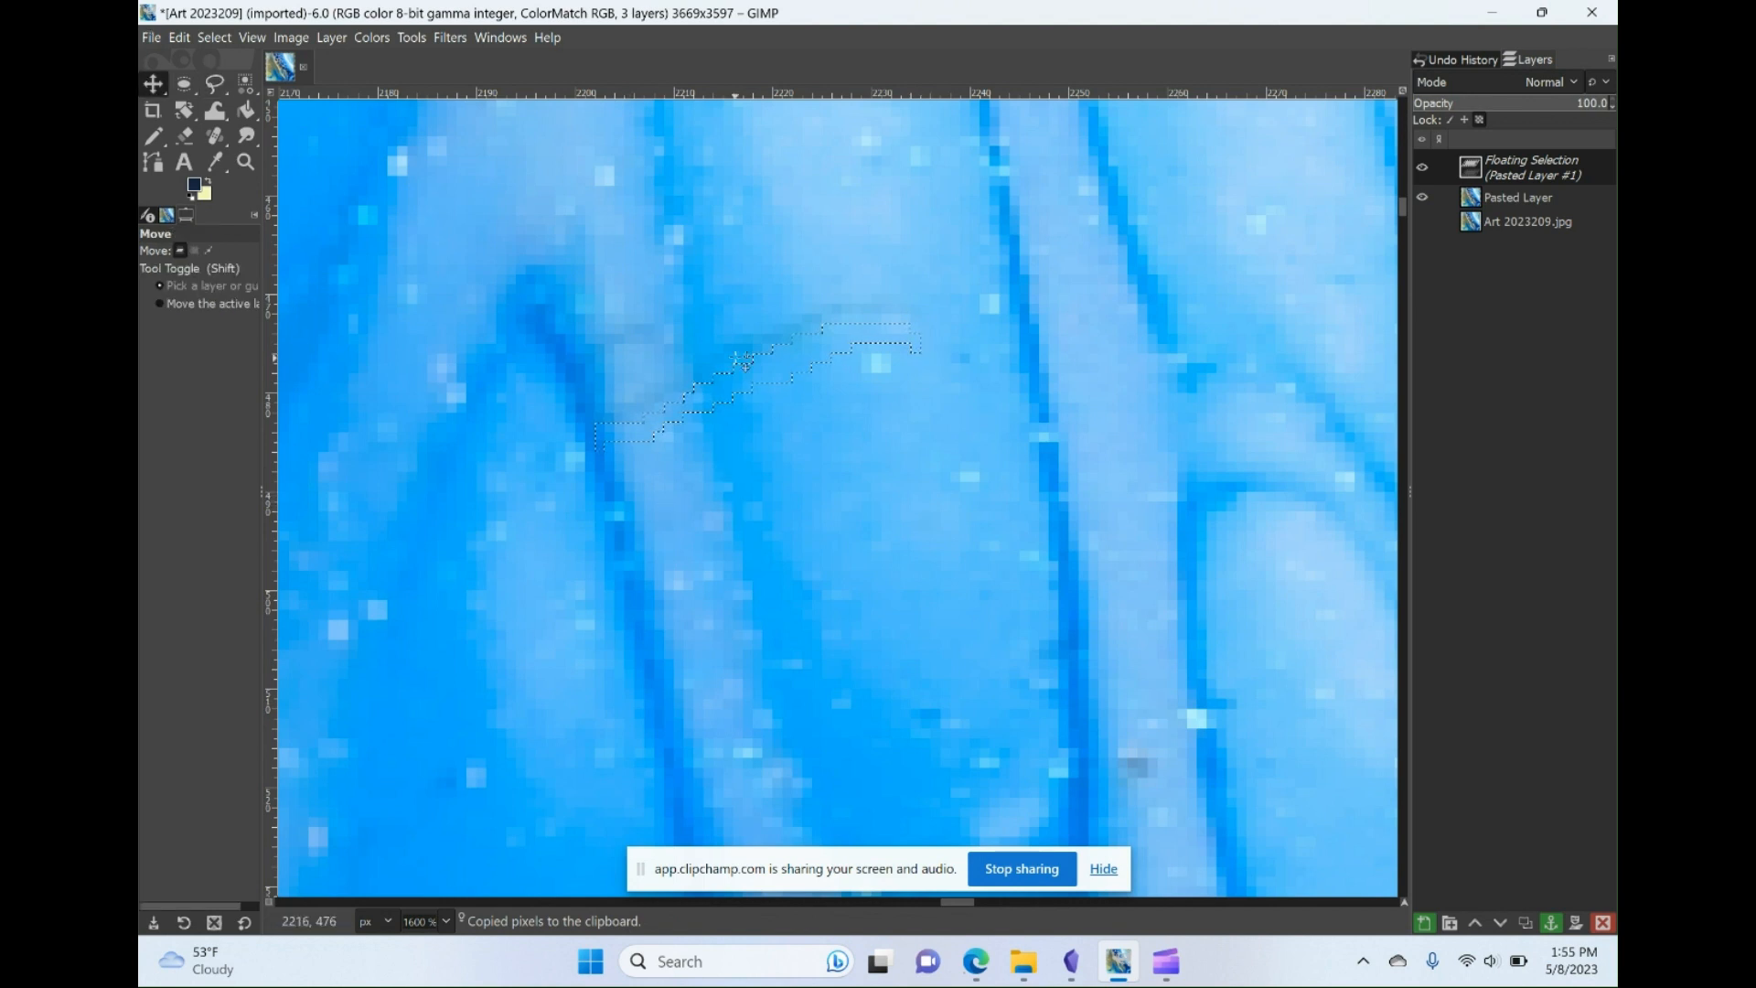
{"action": "left_click_drag", "start_coordinate": [793, 373], "coordinate": [798, 359]}
{"action": "key", "text": "Right"}
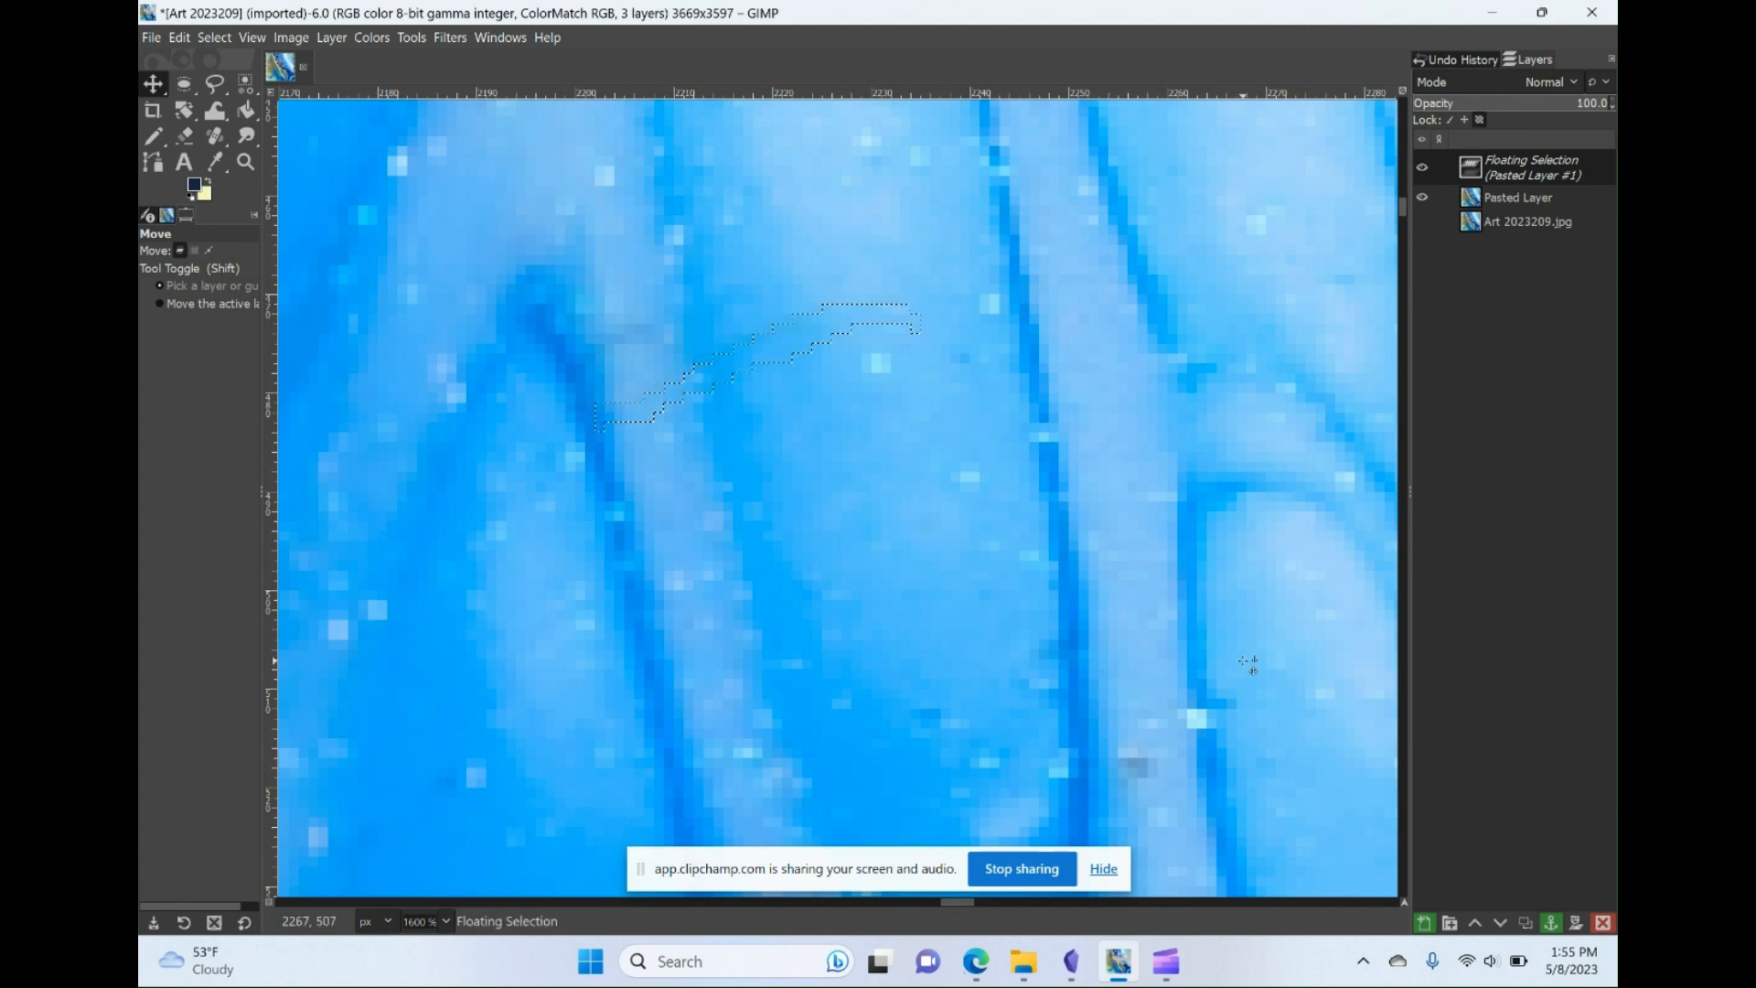
{"action": "key", "text": "Left"}
{"action": "key", "text": "Right"}
{"action": "key", "text": "ctrl+h"}
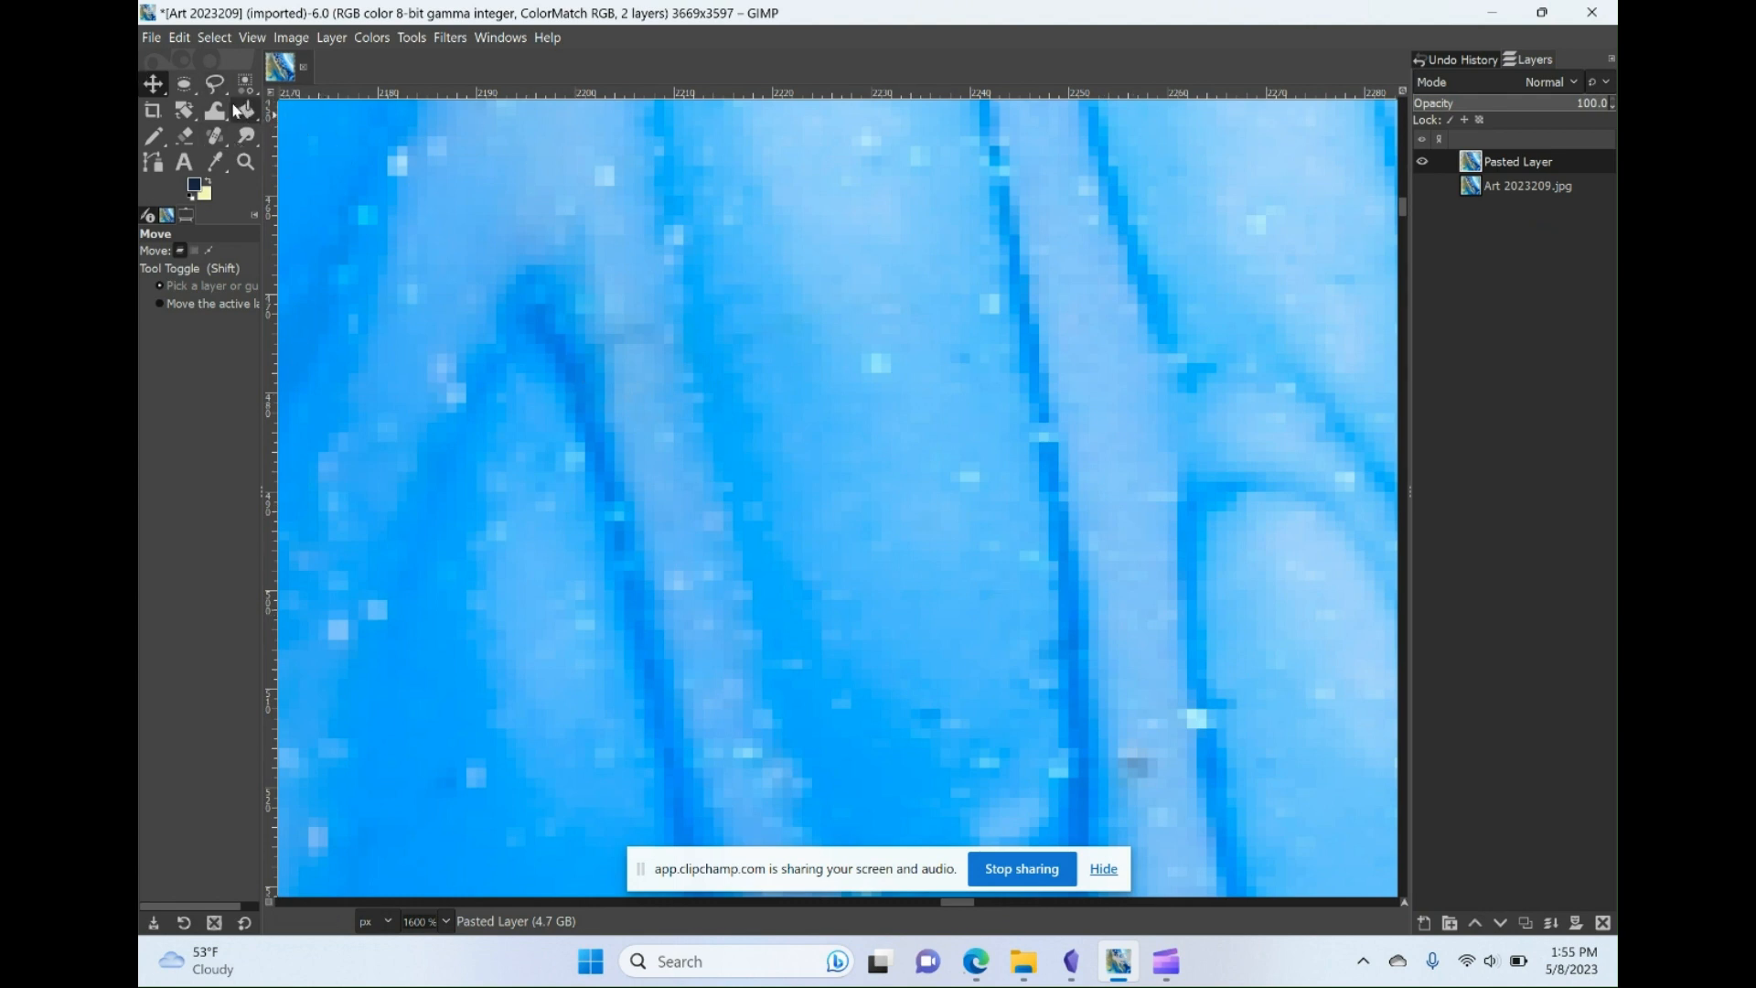
{"action": "left_click", "coordinate": [245, 137]}
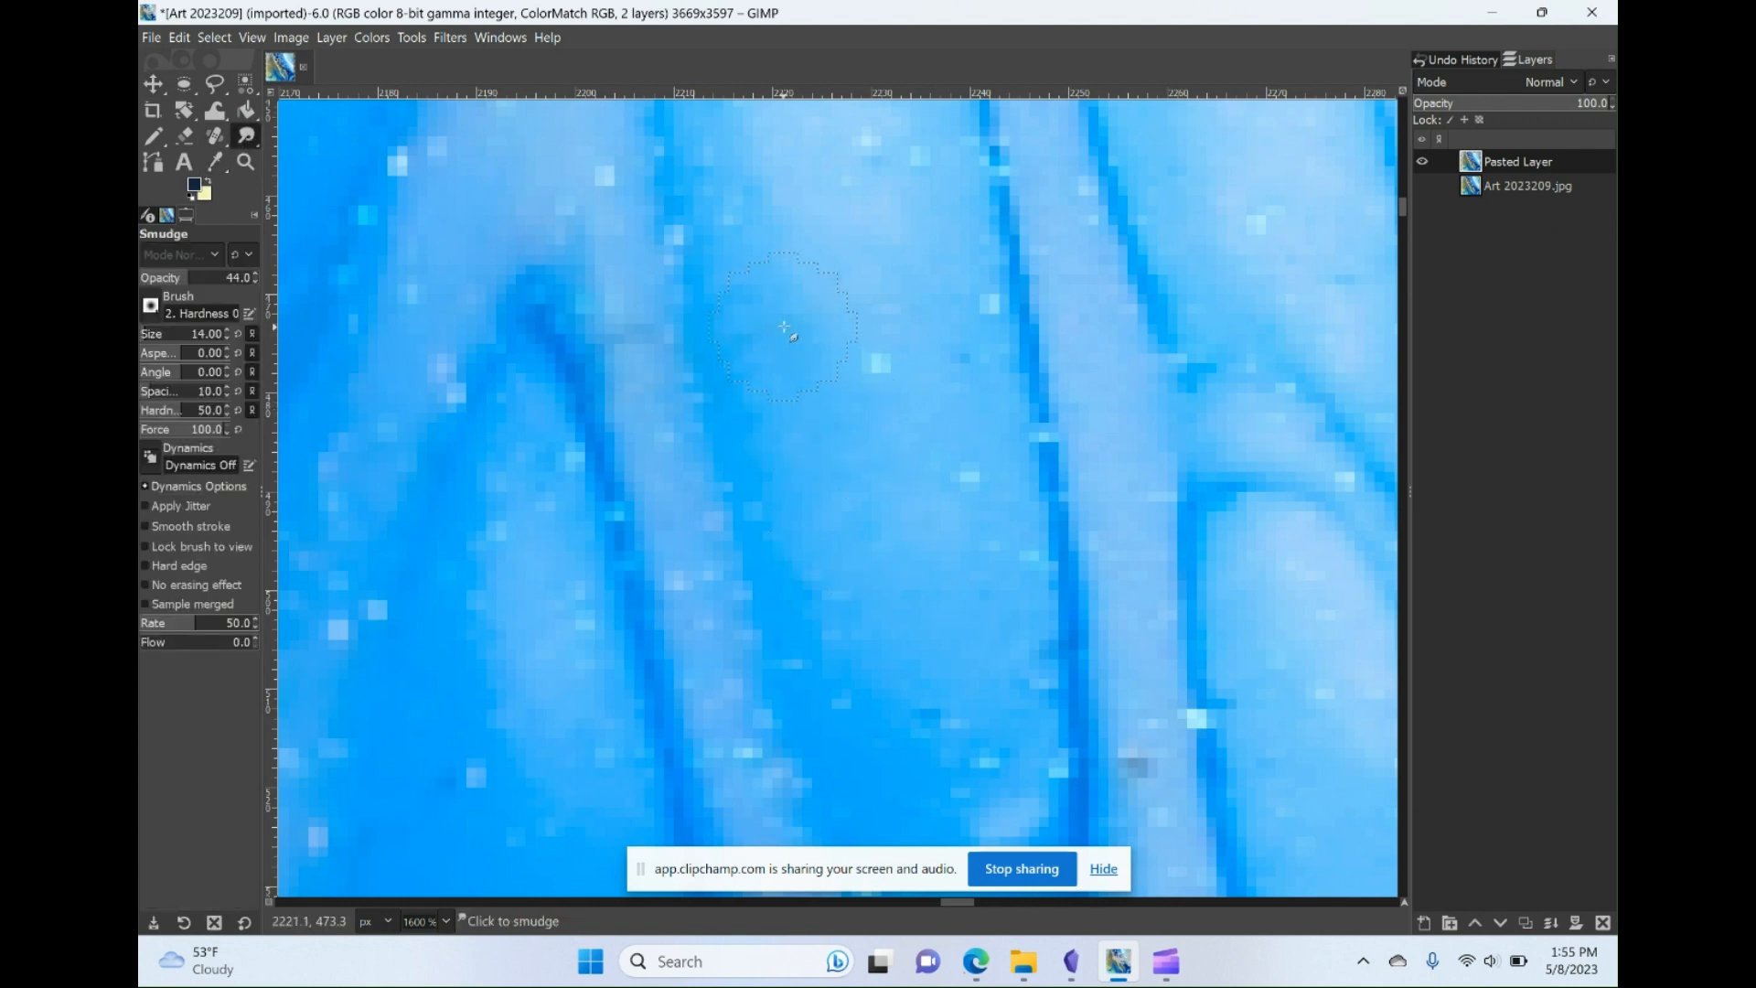
{"action": "left_click", "coordinate": [910, 345]}
- Cover the remaining dark line on the pale band beside the cell with a copied freehand patch from just below, and anchor it
{"action": "left_click", "coordinate": [218, 85]}
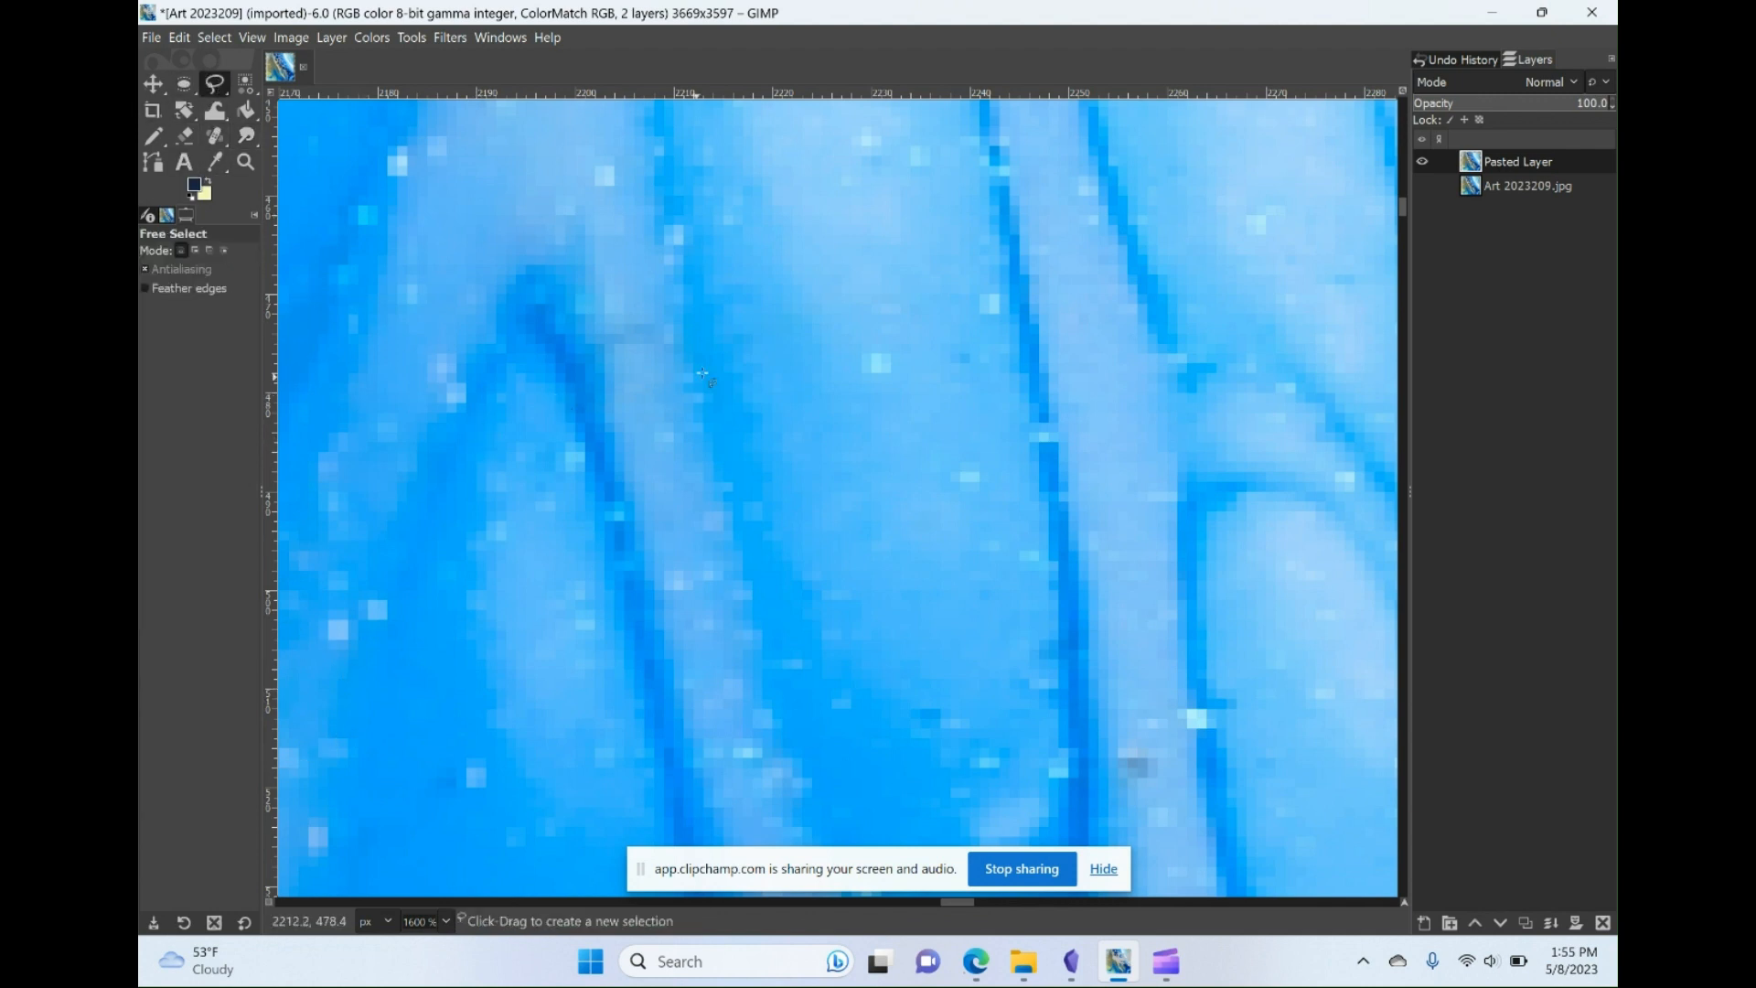
{"action": "mouse_move", "coordinate": [680, 351]}
{"action": "left_mouse_down"}
{"action": "mouse_move", "coordinate": [590, 360]}
{"action": "mouse_move", "coordinate": [582, 386]}
{"action": "left_mouse_up"}
{"action": "left_click", "coordinate": [631, 367]}
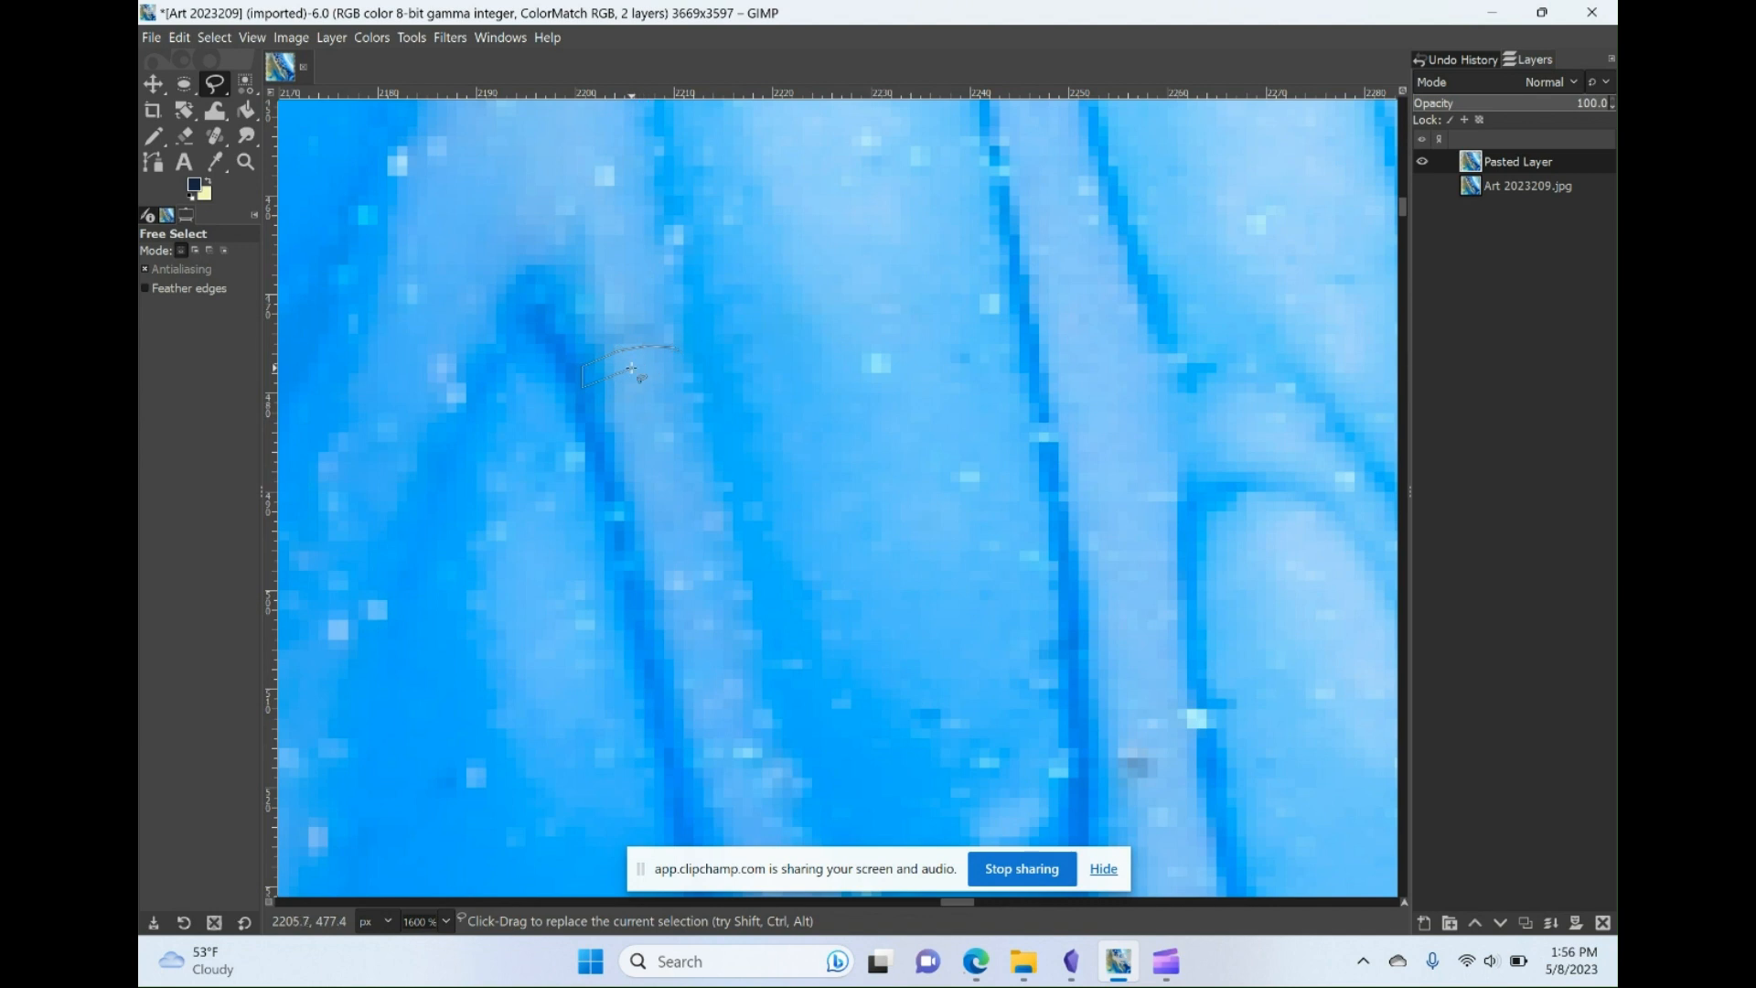
{"action": "left_click", "coordinate": [667, 366]}
{"action": "key", "text": "Return"}
{"action": "key", "text": "ctrl+c"}
{"action": "key", "text": "ctrl+v"}
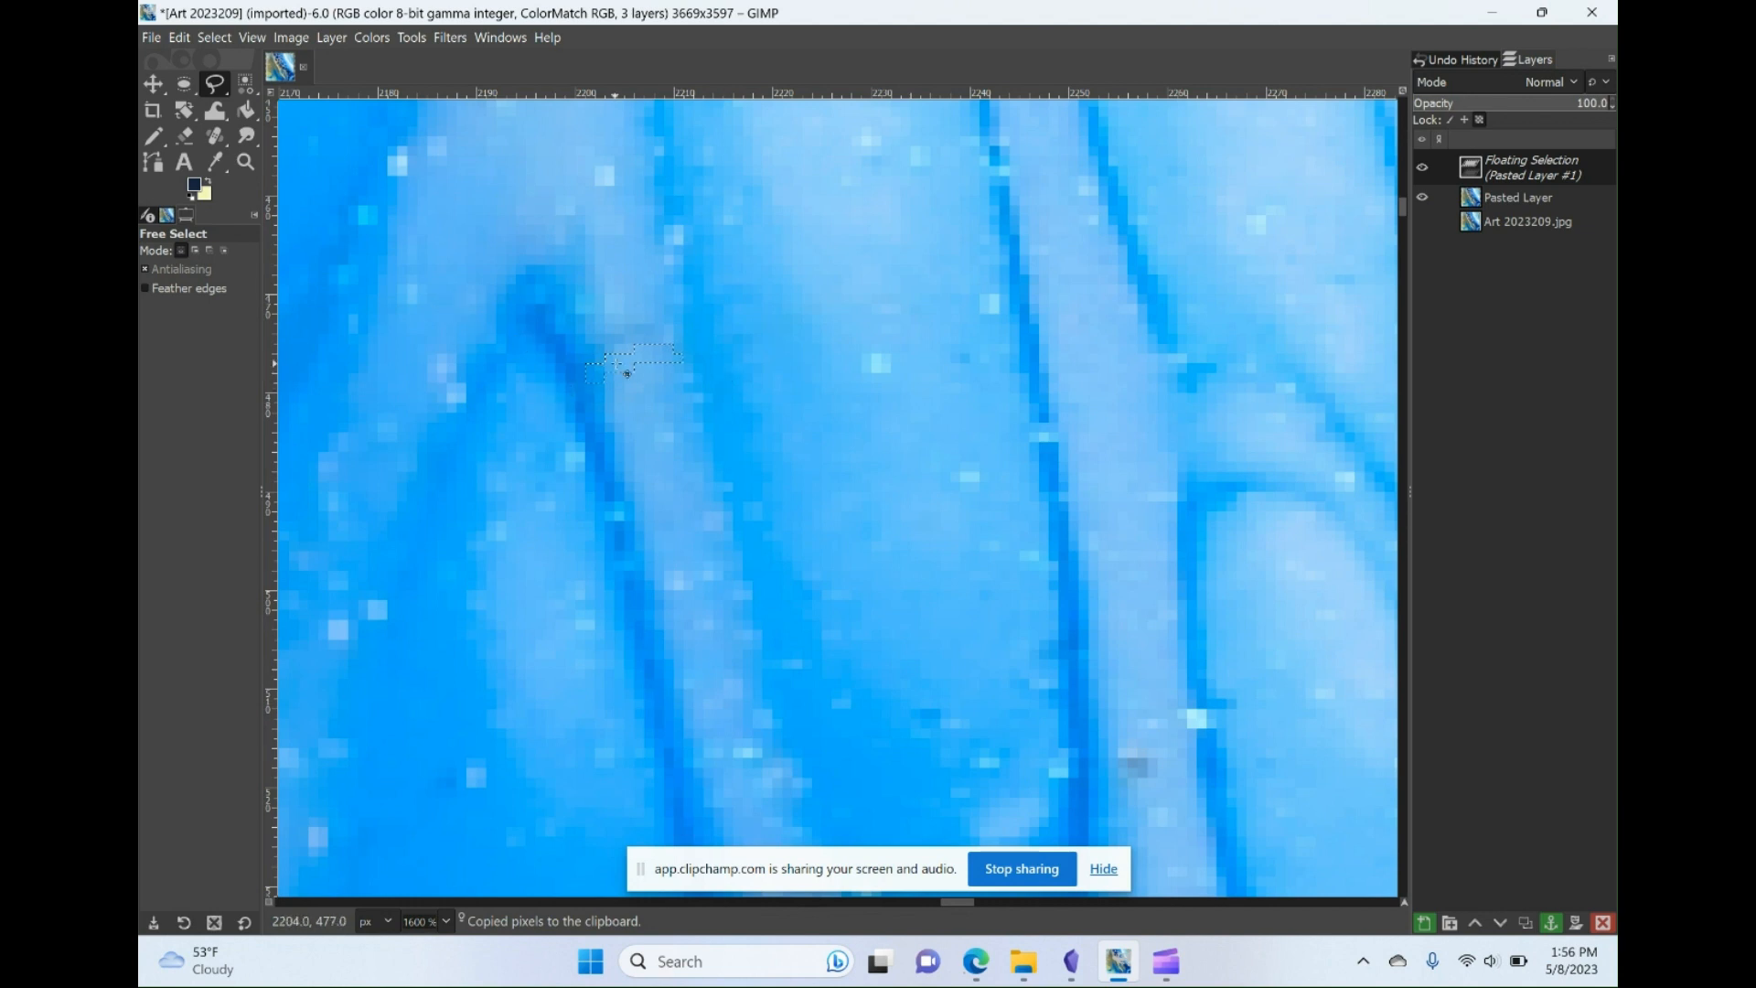
{"action": "left_click_drag", "start_coordinate": [631, 365], "coordinate": [631, 345]}
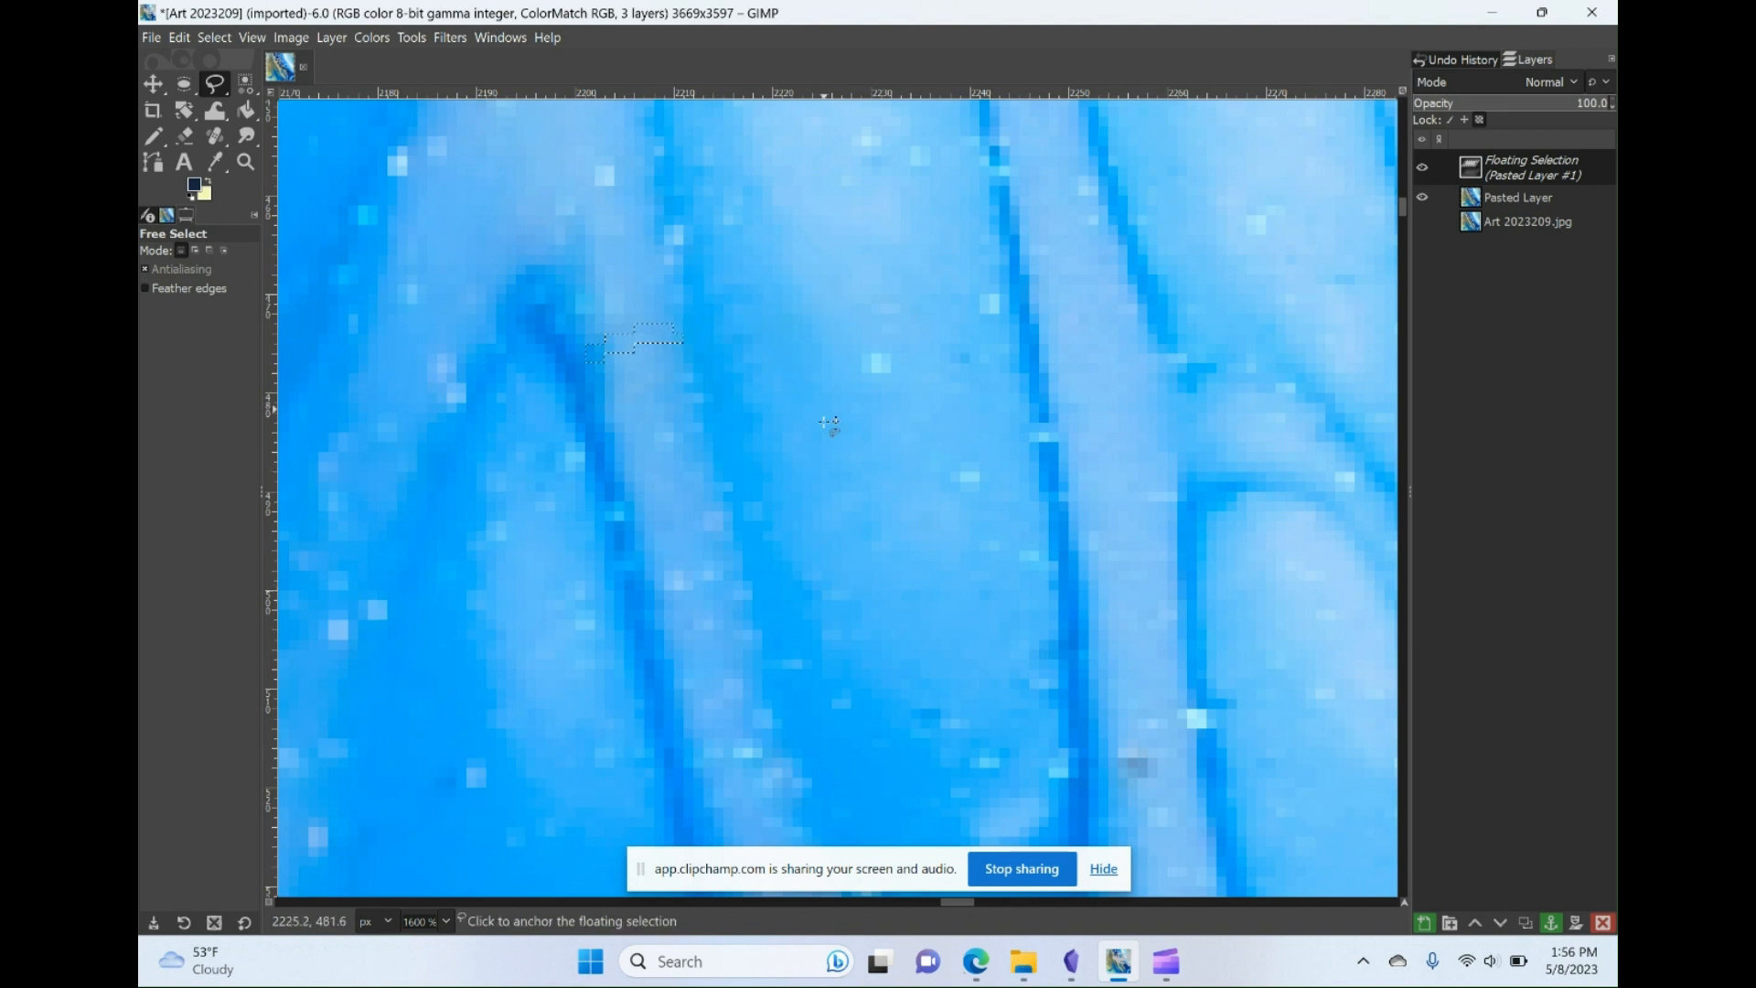
{"action": "left_click", "coordinate": [821, 439]}
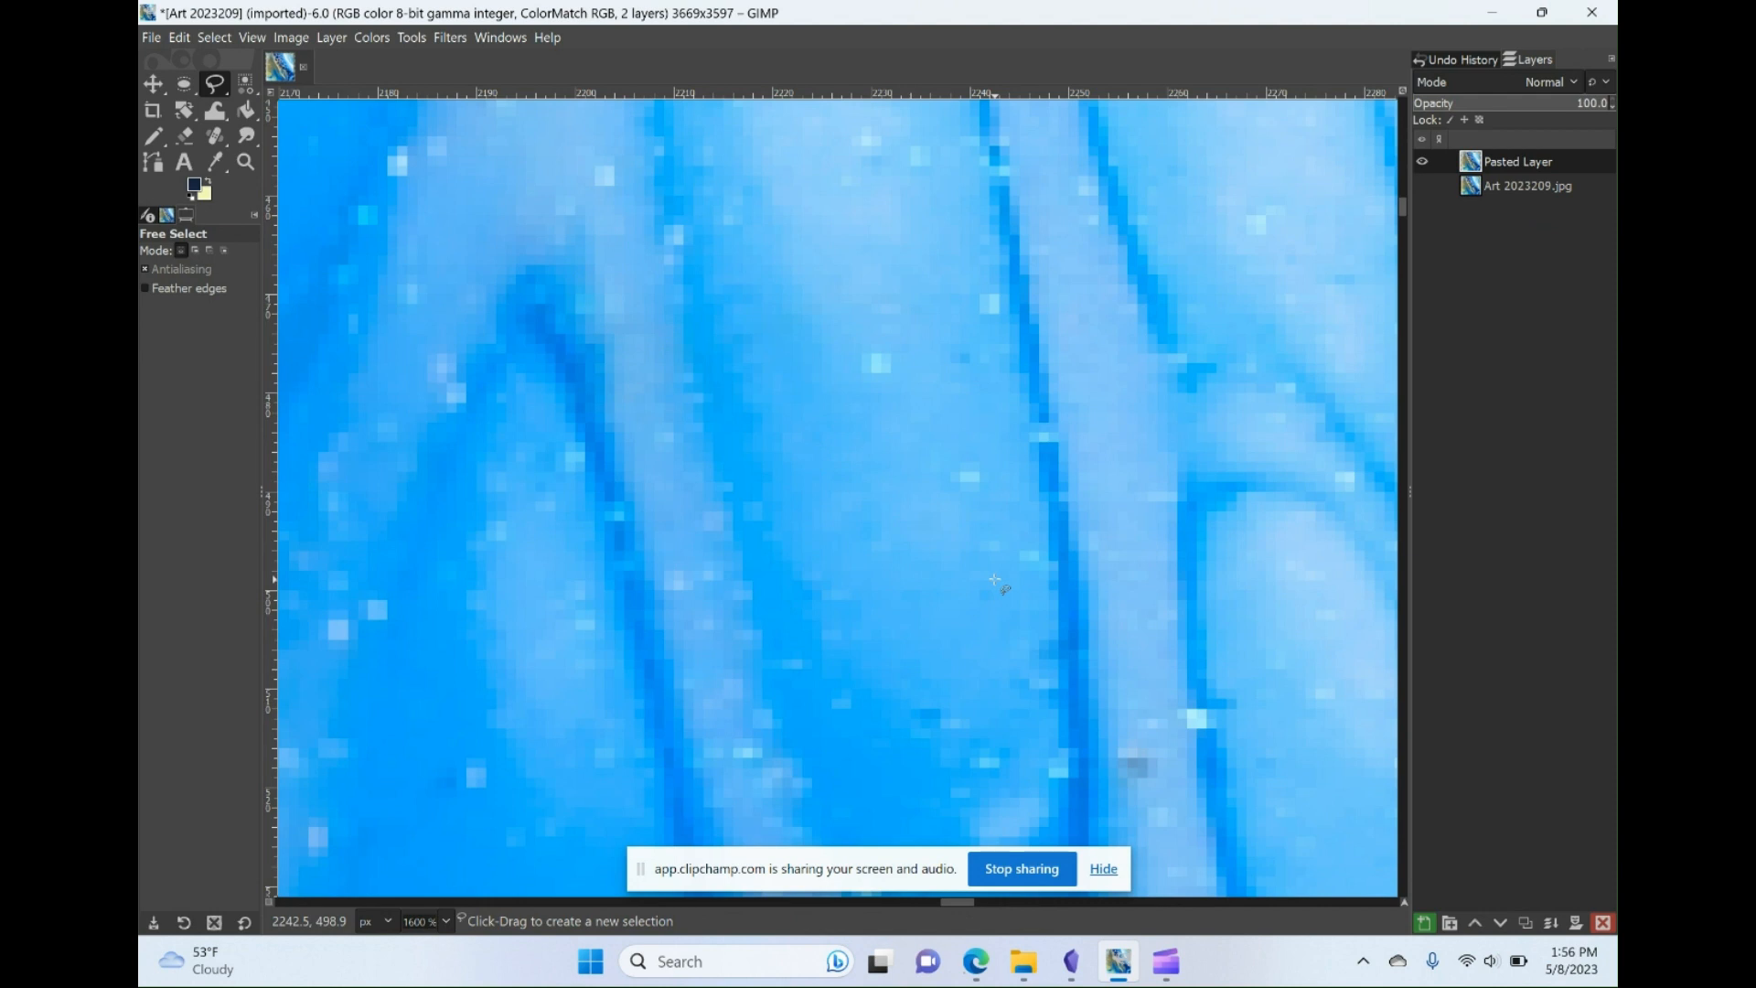
{"action": "left_click", "coordinate": [245, 135]}
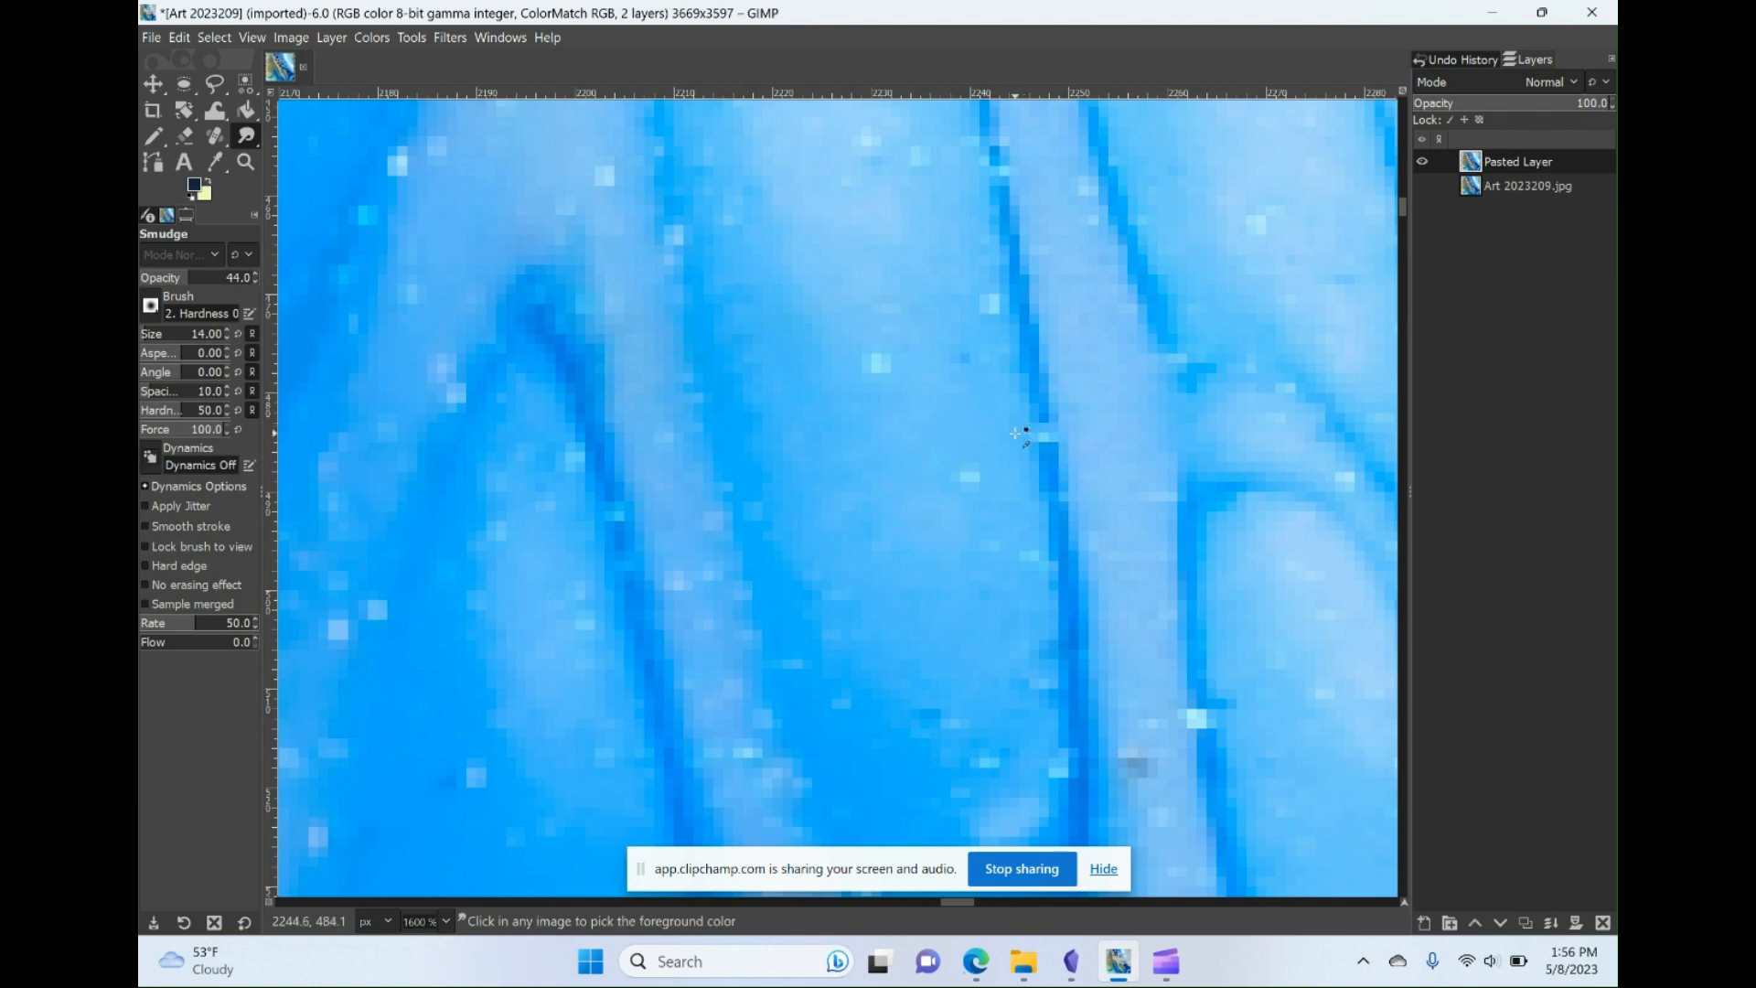
- Review the retouched tile as a whole, then show the Art 2023209.jpg layer and make it the active layer
{"action": "scroll", "coordinate": [1017, 433], "scroll_direction": "down", "scroll_amount": 3}
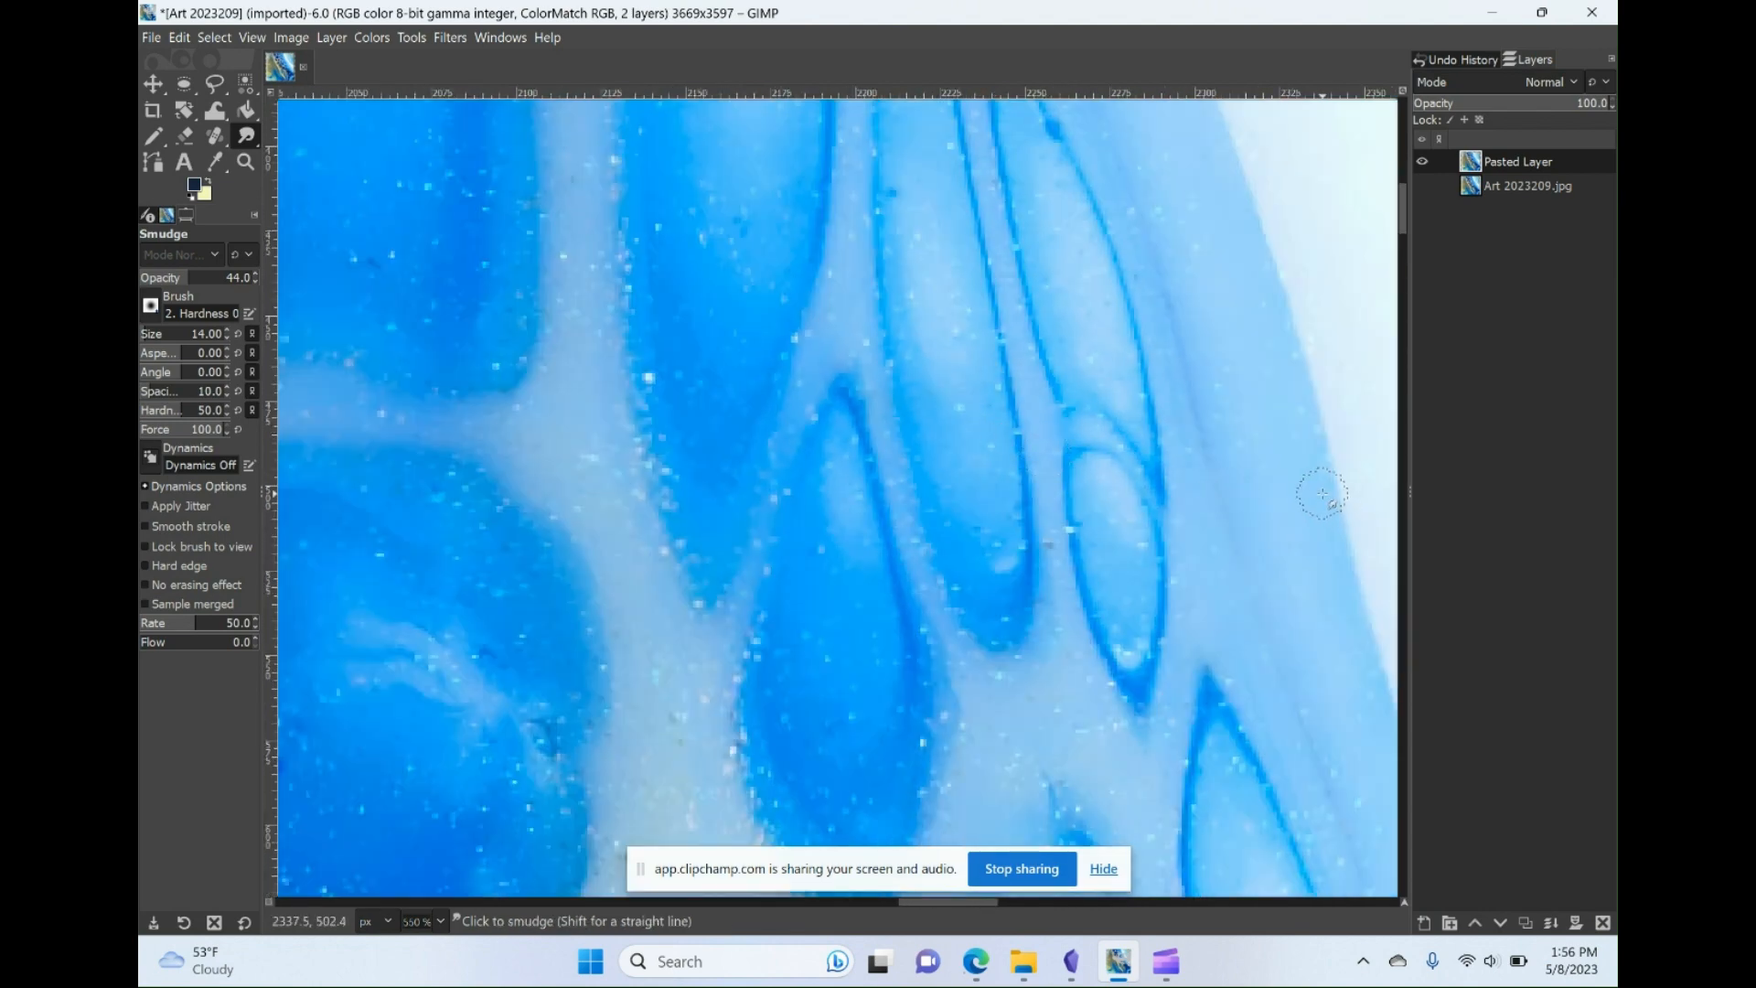
{"action": "scroll", "coordinate": [920, 533], "scroll_direction": "down", "scroll_amount": 1}
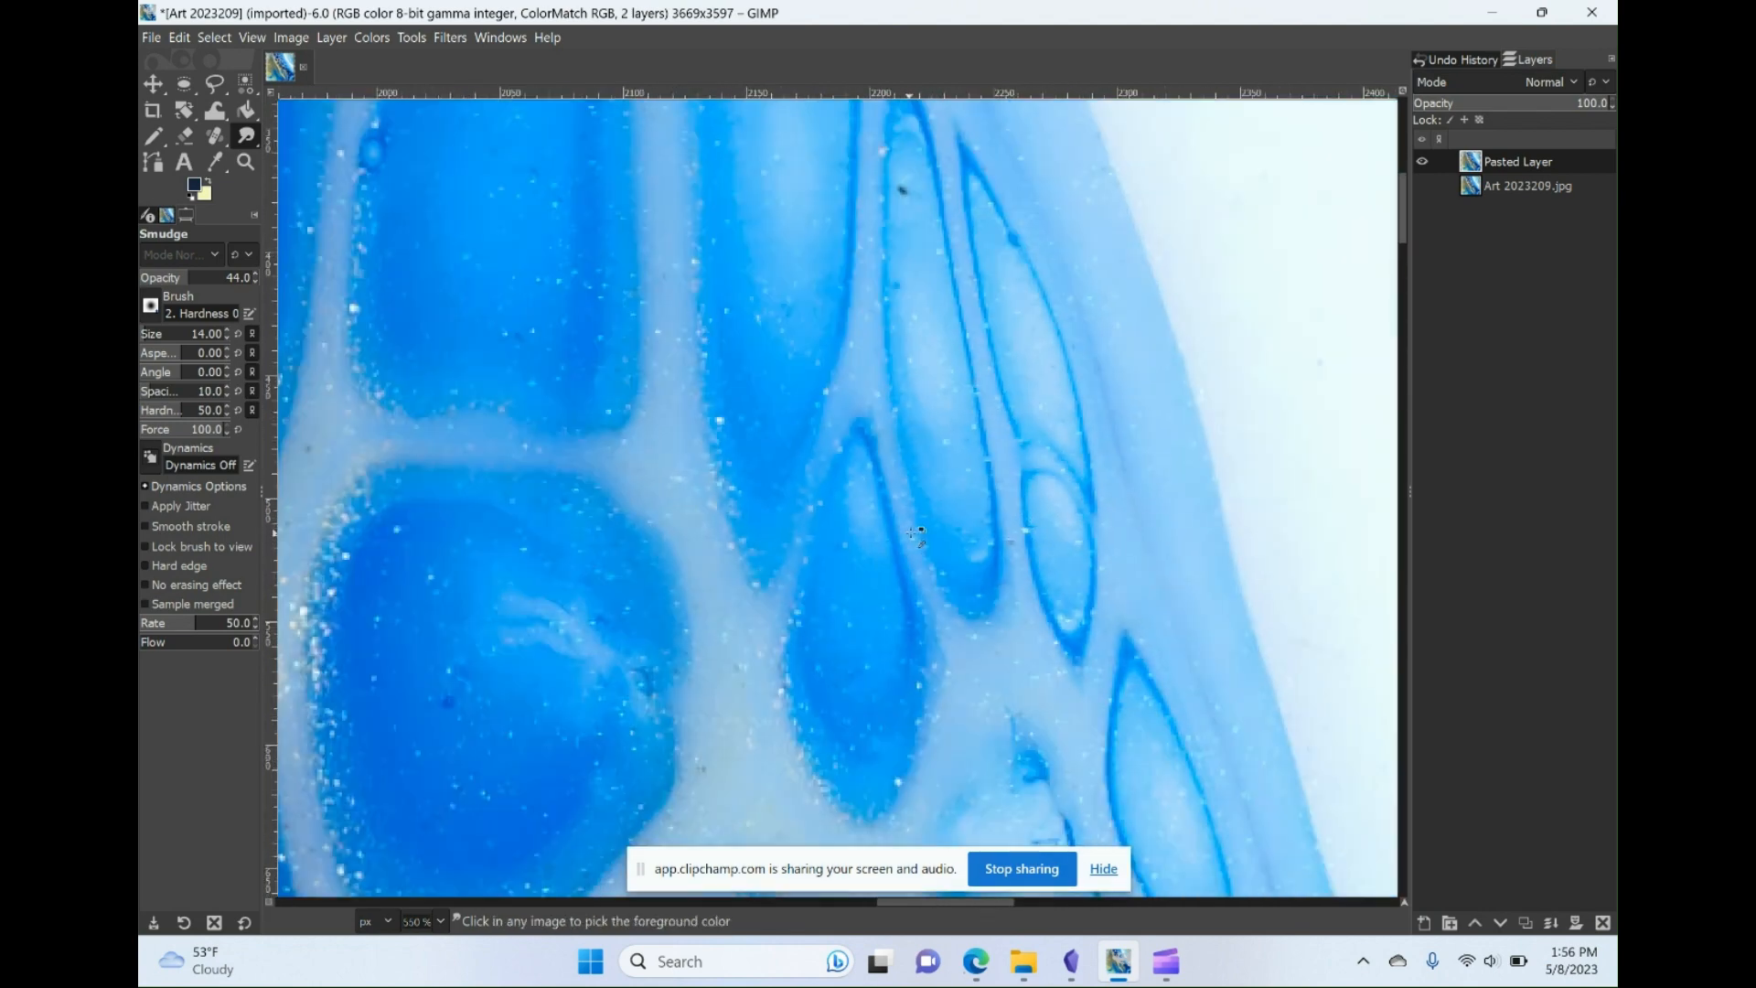
{"action": "scroll", "coordinate": [917, 534], "scroll_direction": "down", "scroll_amount": 6}
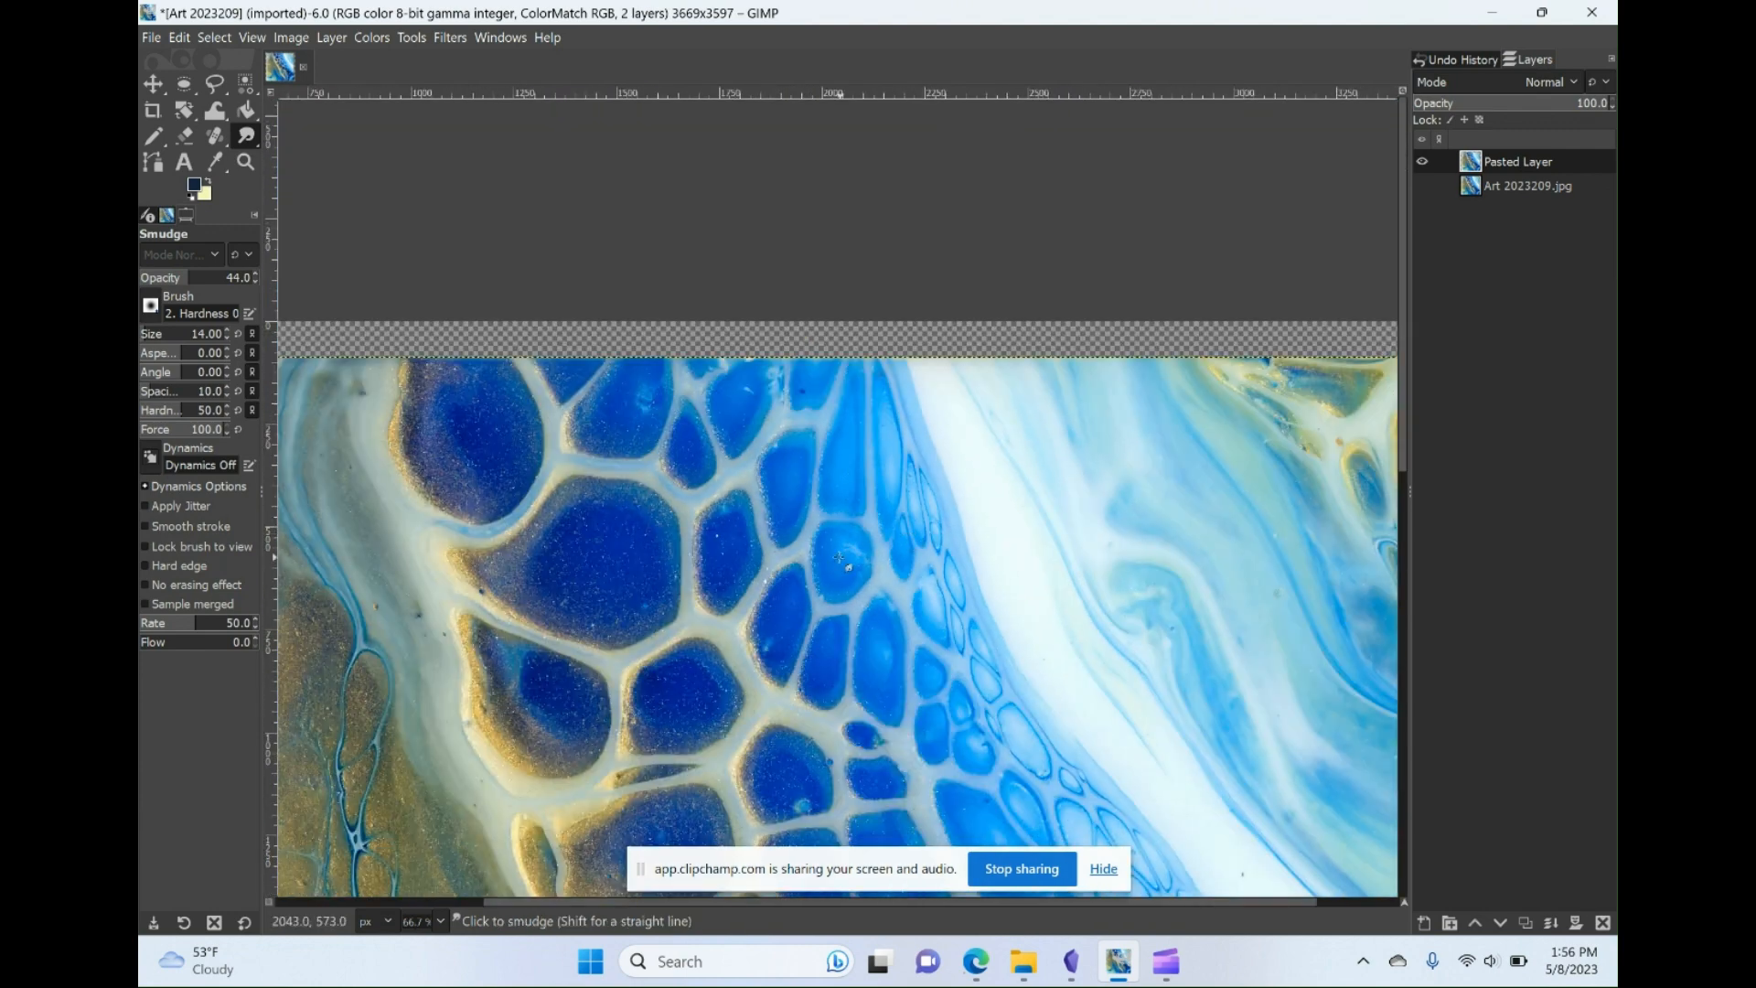
{"action": "scroll", "coordinate": [828, 567], "scroll_direction": "down", "scroll_amount": 8}
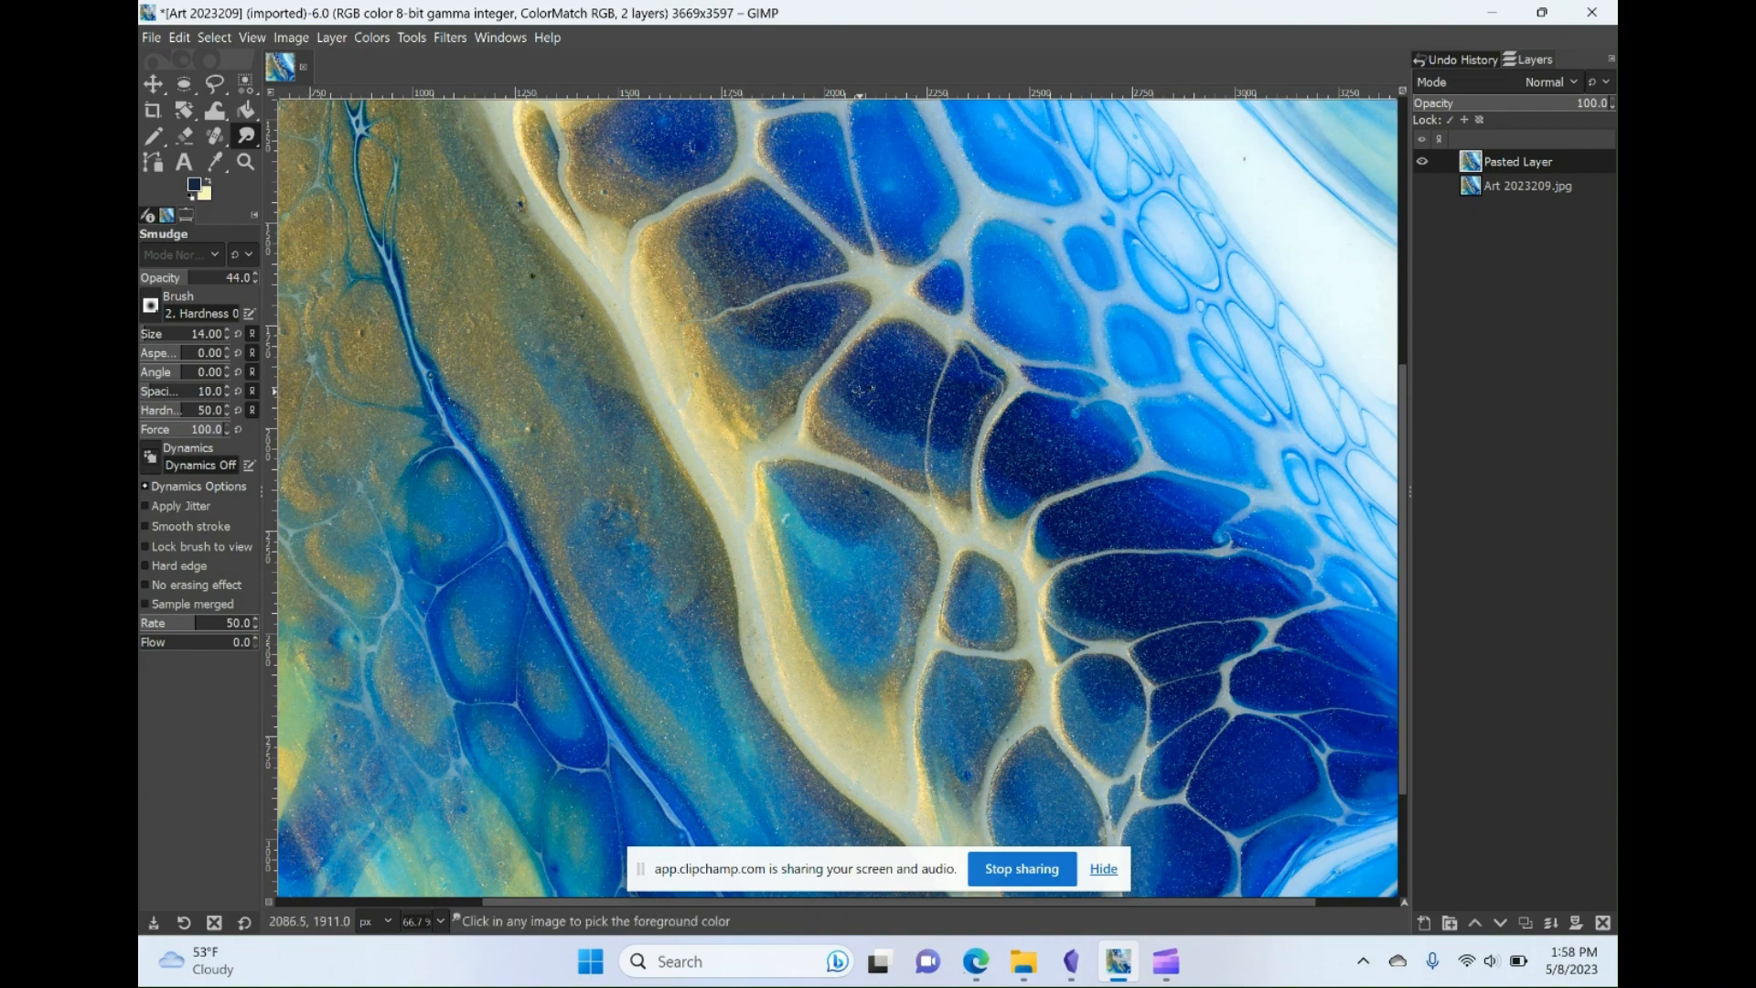
{"action": "scroll", "coordinate": [860, 394], "scroll_direction": "down", "scroll_amount": 1}
{"action": "scroll", "coordinate": [860, 394], "scroll_direction": "down", "scroll_amount": 2}
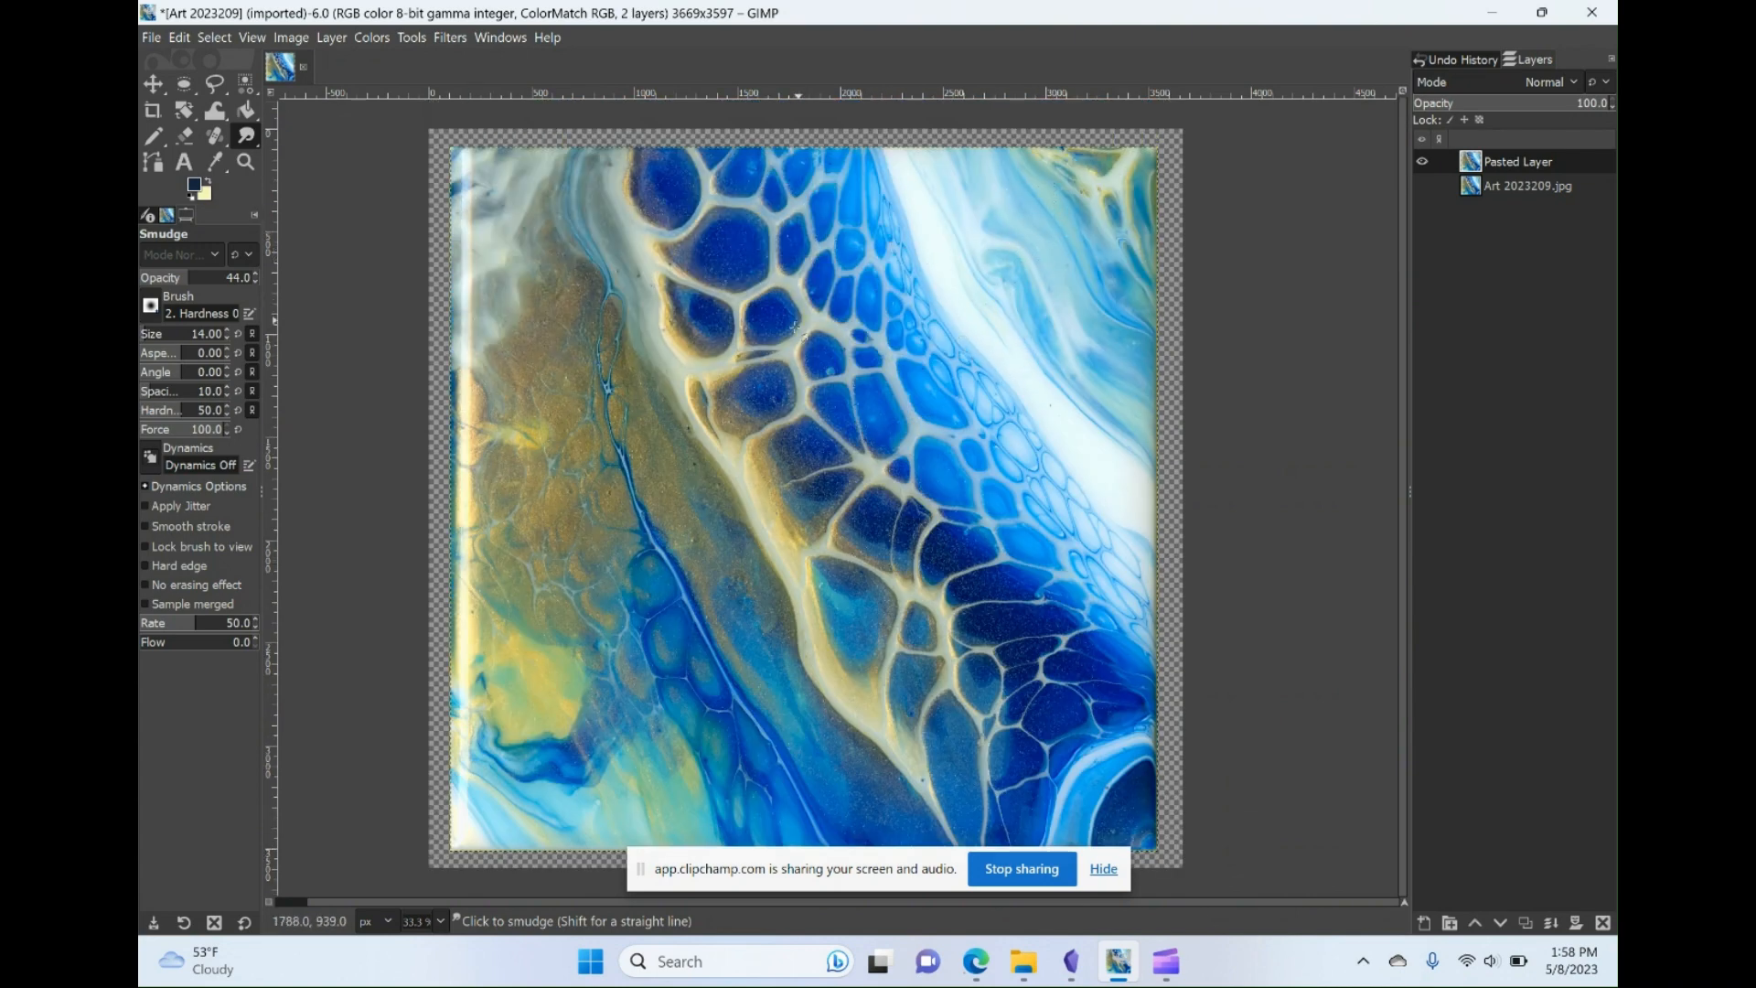
{"action": "left_click", "coordinate": [1423, 183]}
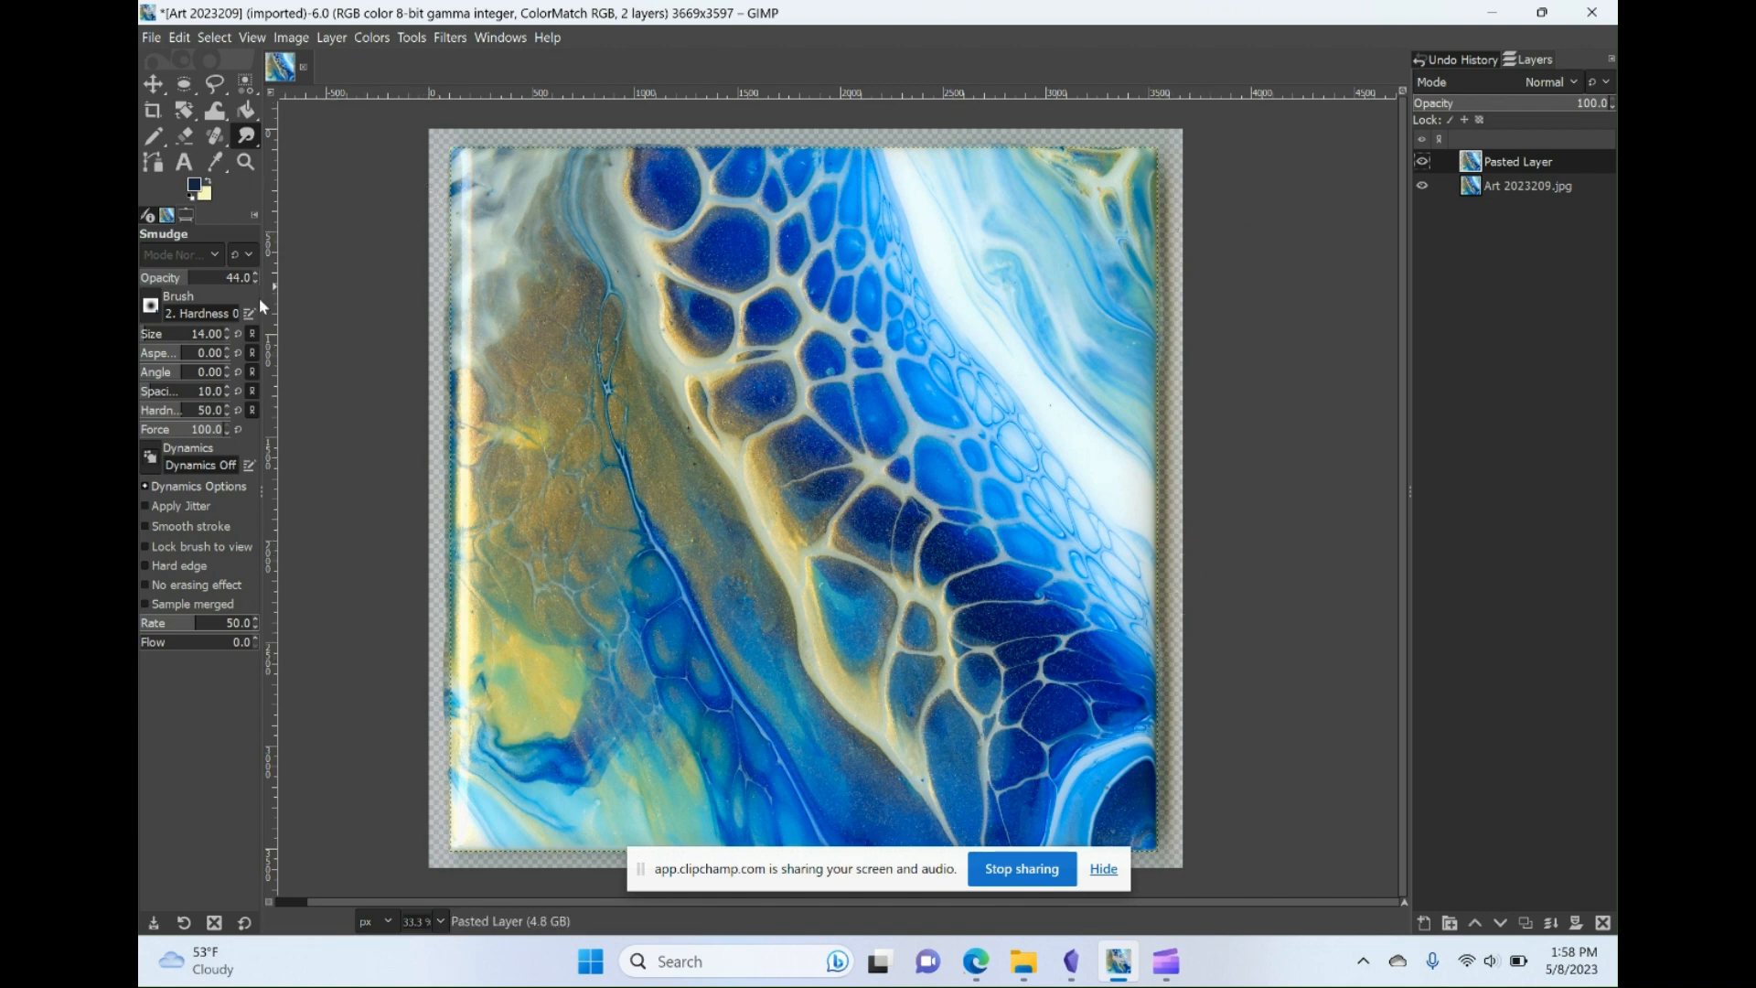
{"action": "left_click", "coordinate": [1509, 185]}
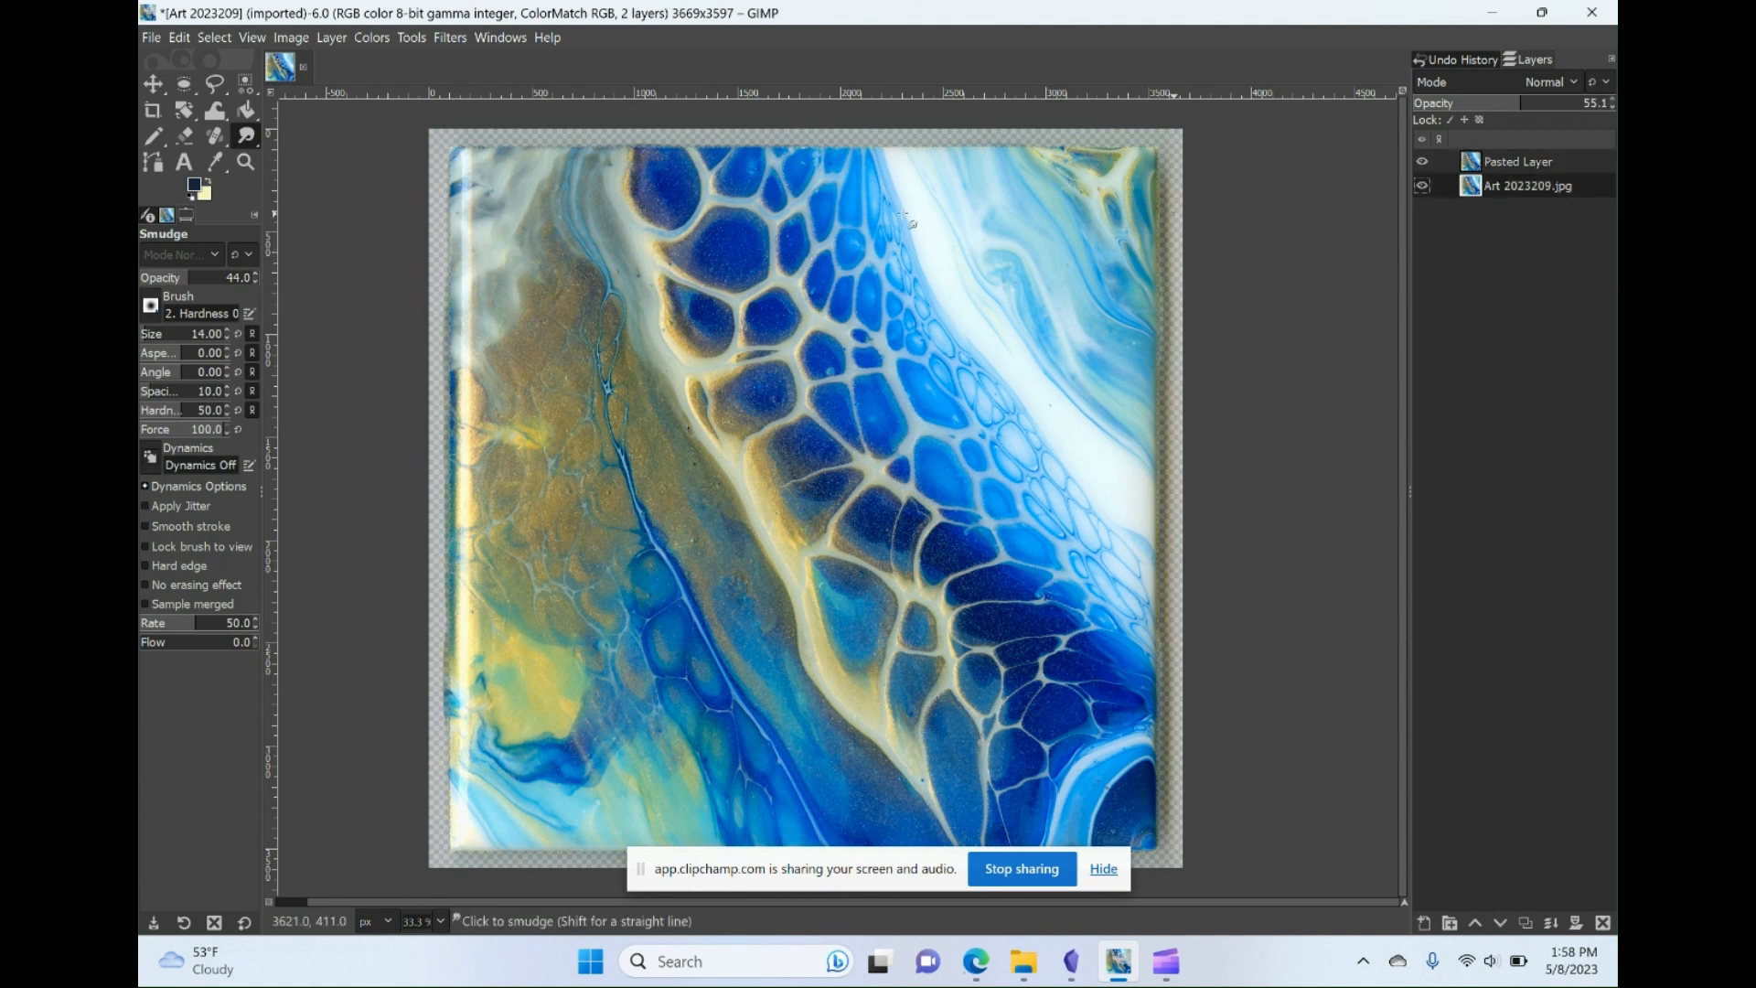
- Switch to the Eraser and set its brush size to 39
{"action": "left_click", "coordinate": [182, 134]}
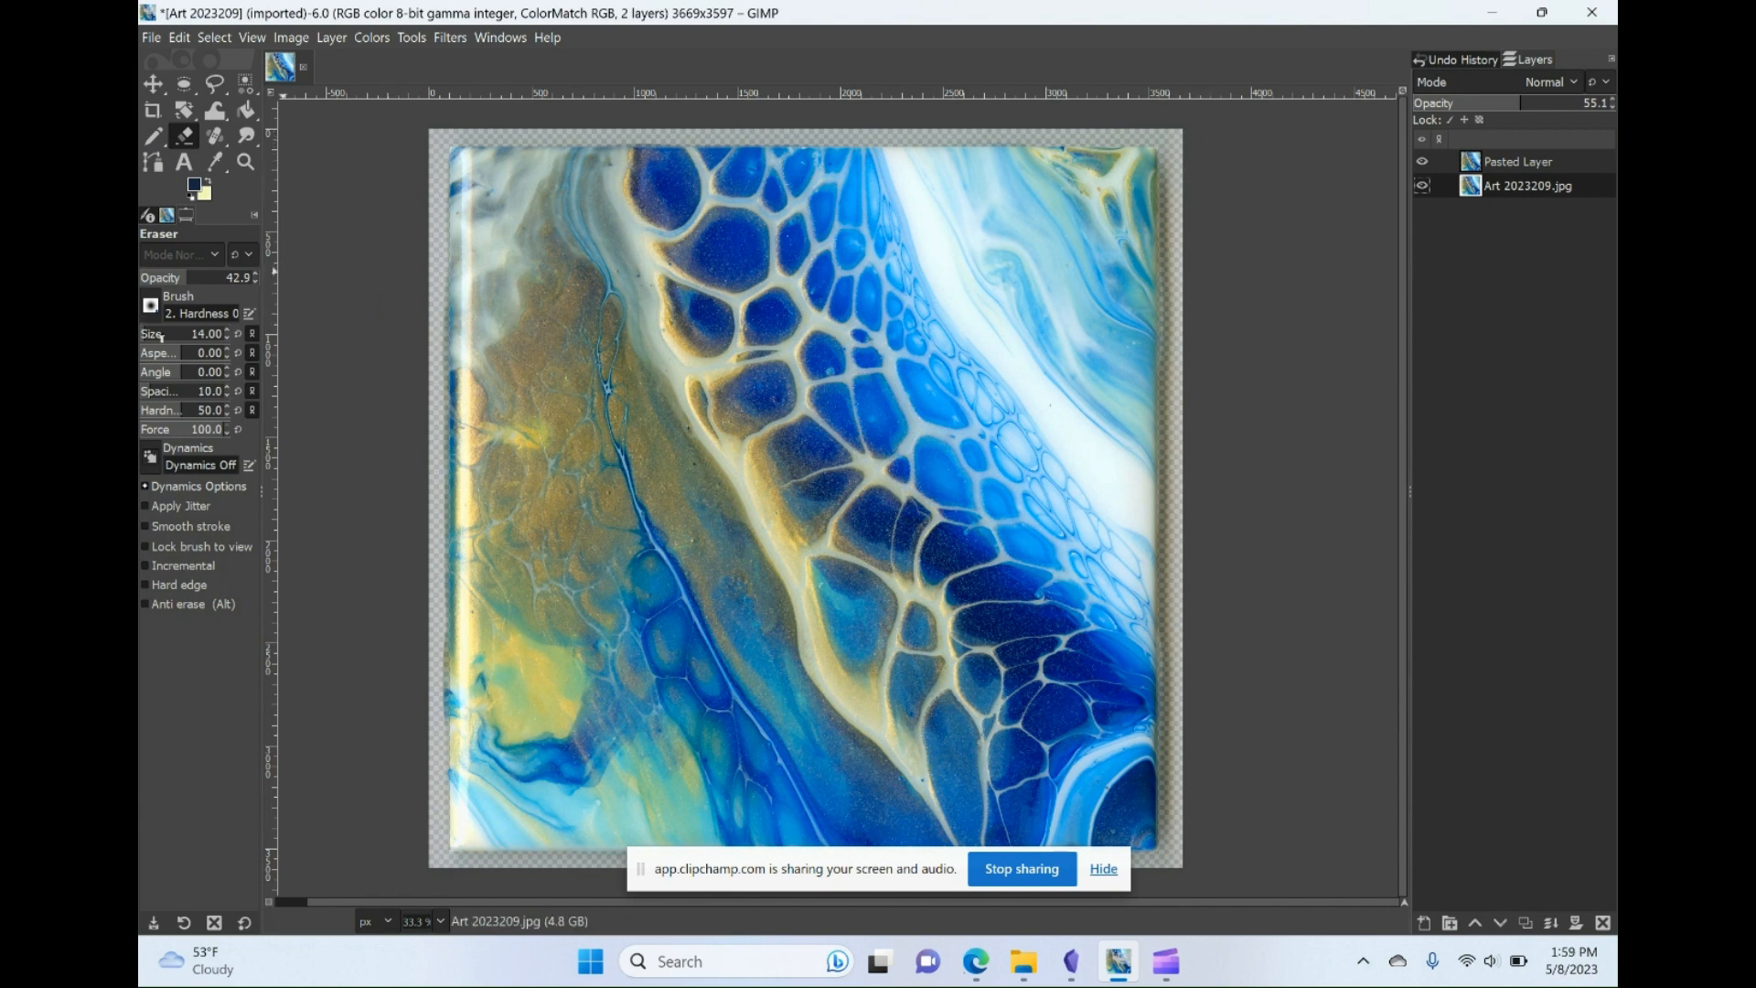
{"action": "left_click_drag", "start_coordinate": [149, 333], "coordinate": [163, 333]}
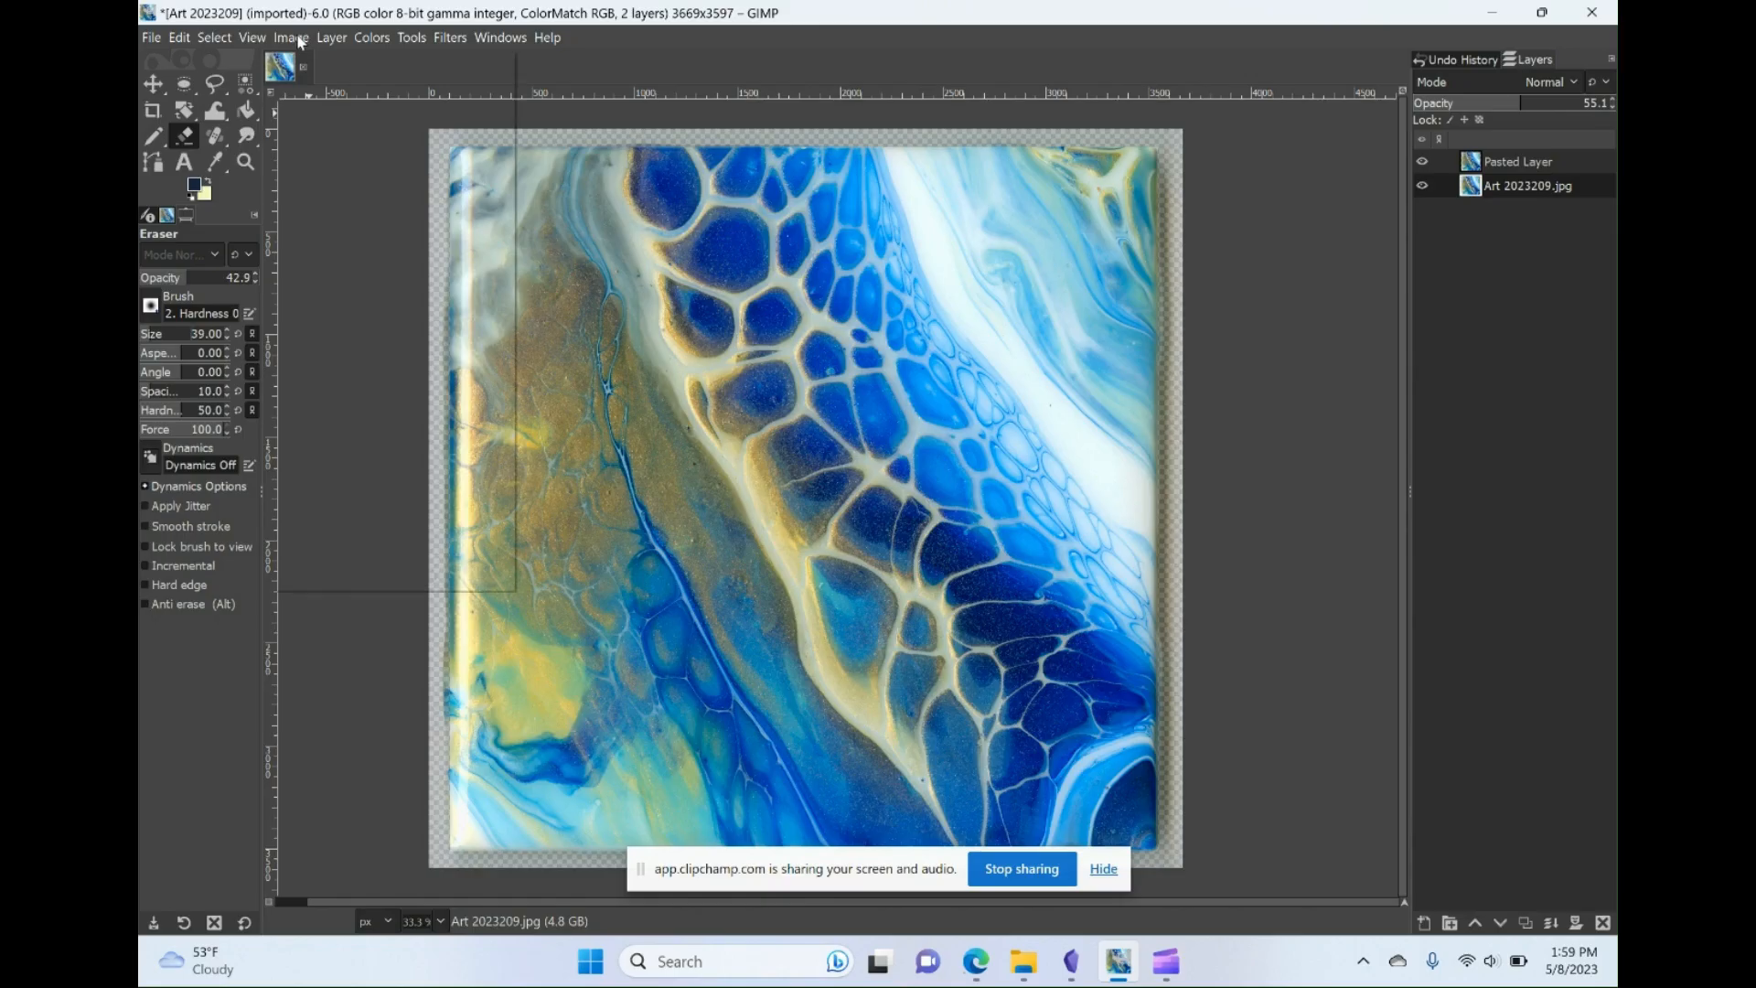
- Open the Scale Image settings and express the image size in inches
{"action": "left_click", "coordinate": [300, 39]}
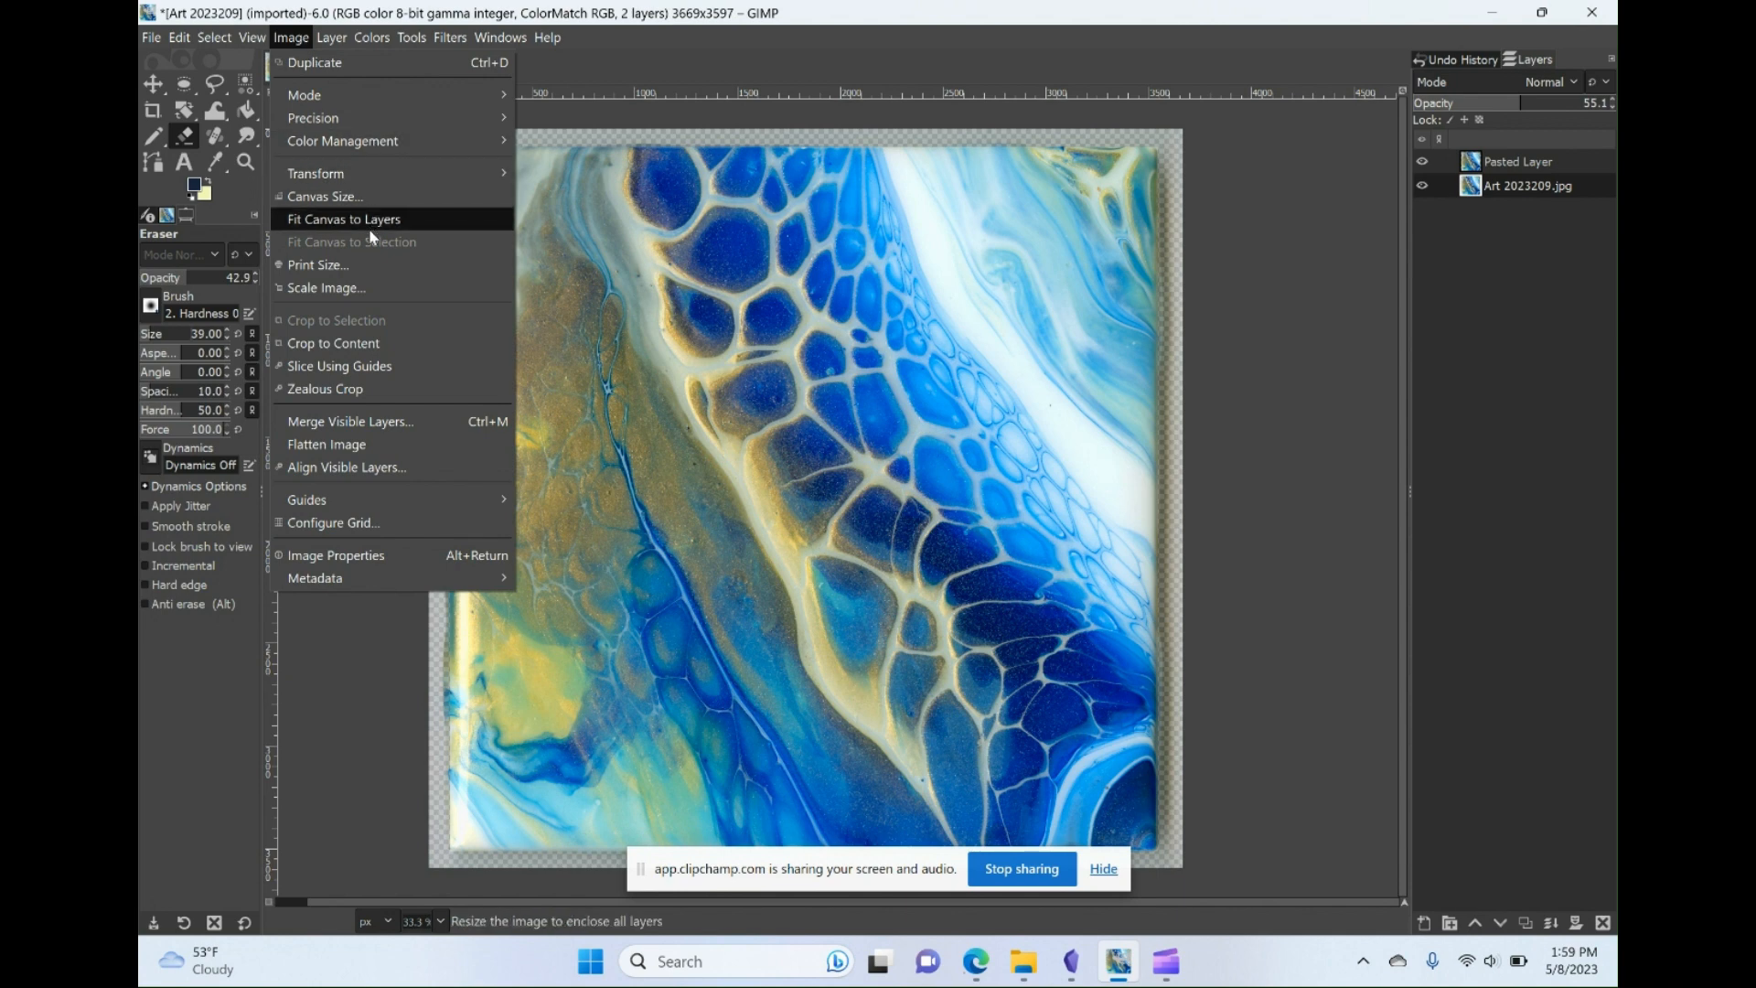
{"action": "left_click", "coordinate": [352, 289]}
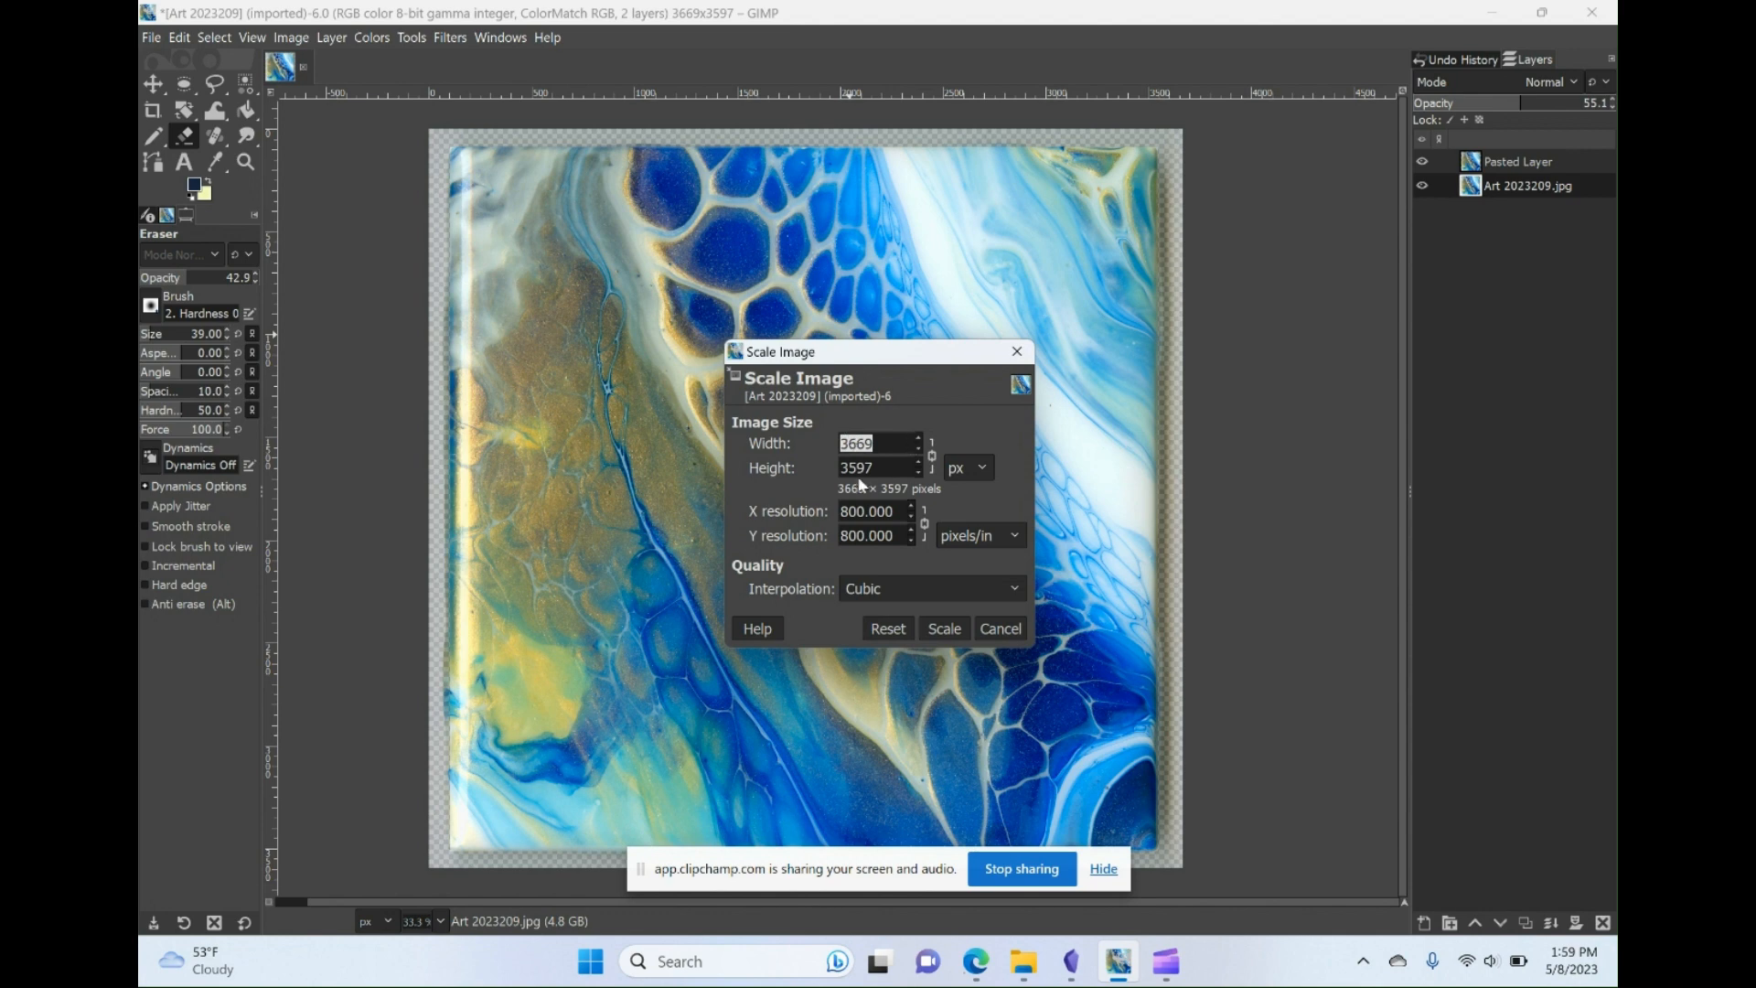
{"action": "left_click", "coordinate": [984, 464]}
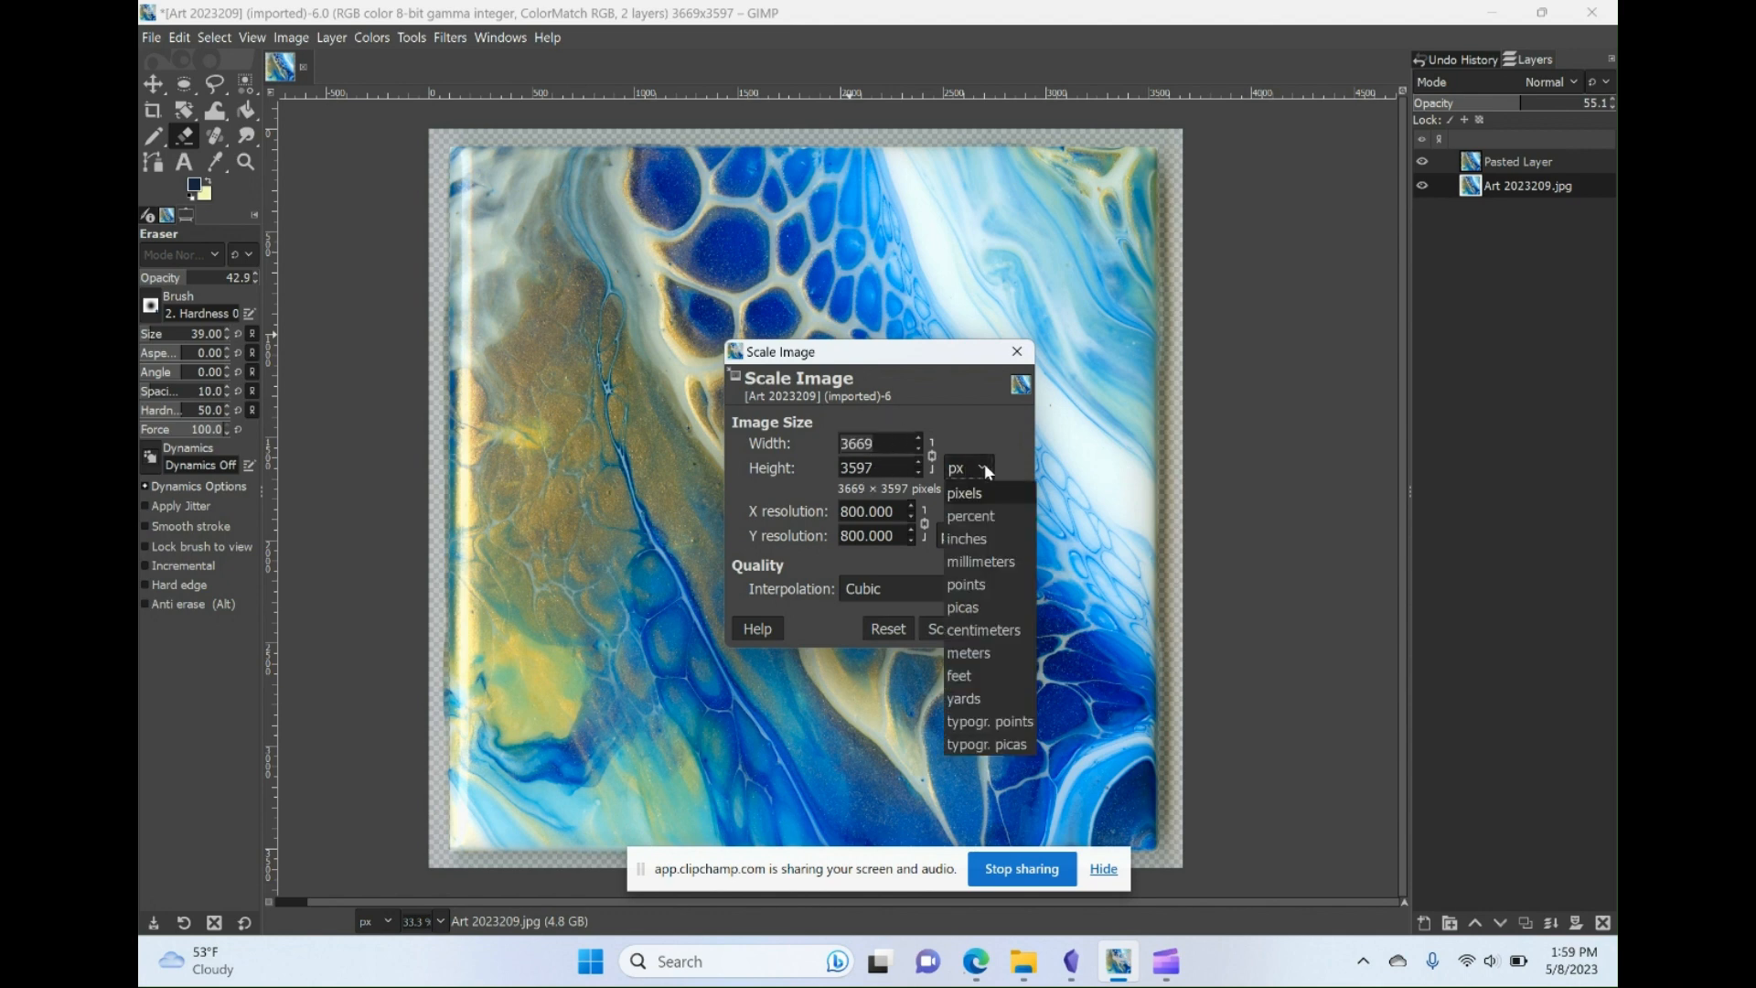
{"action": "left_click", "coordinate": [966, 534]}
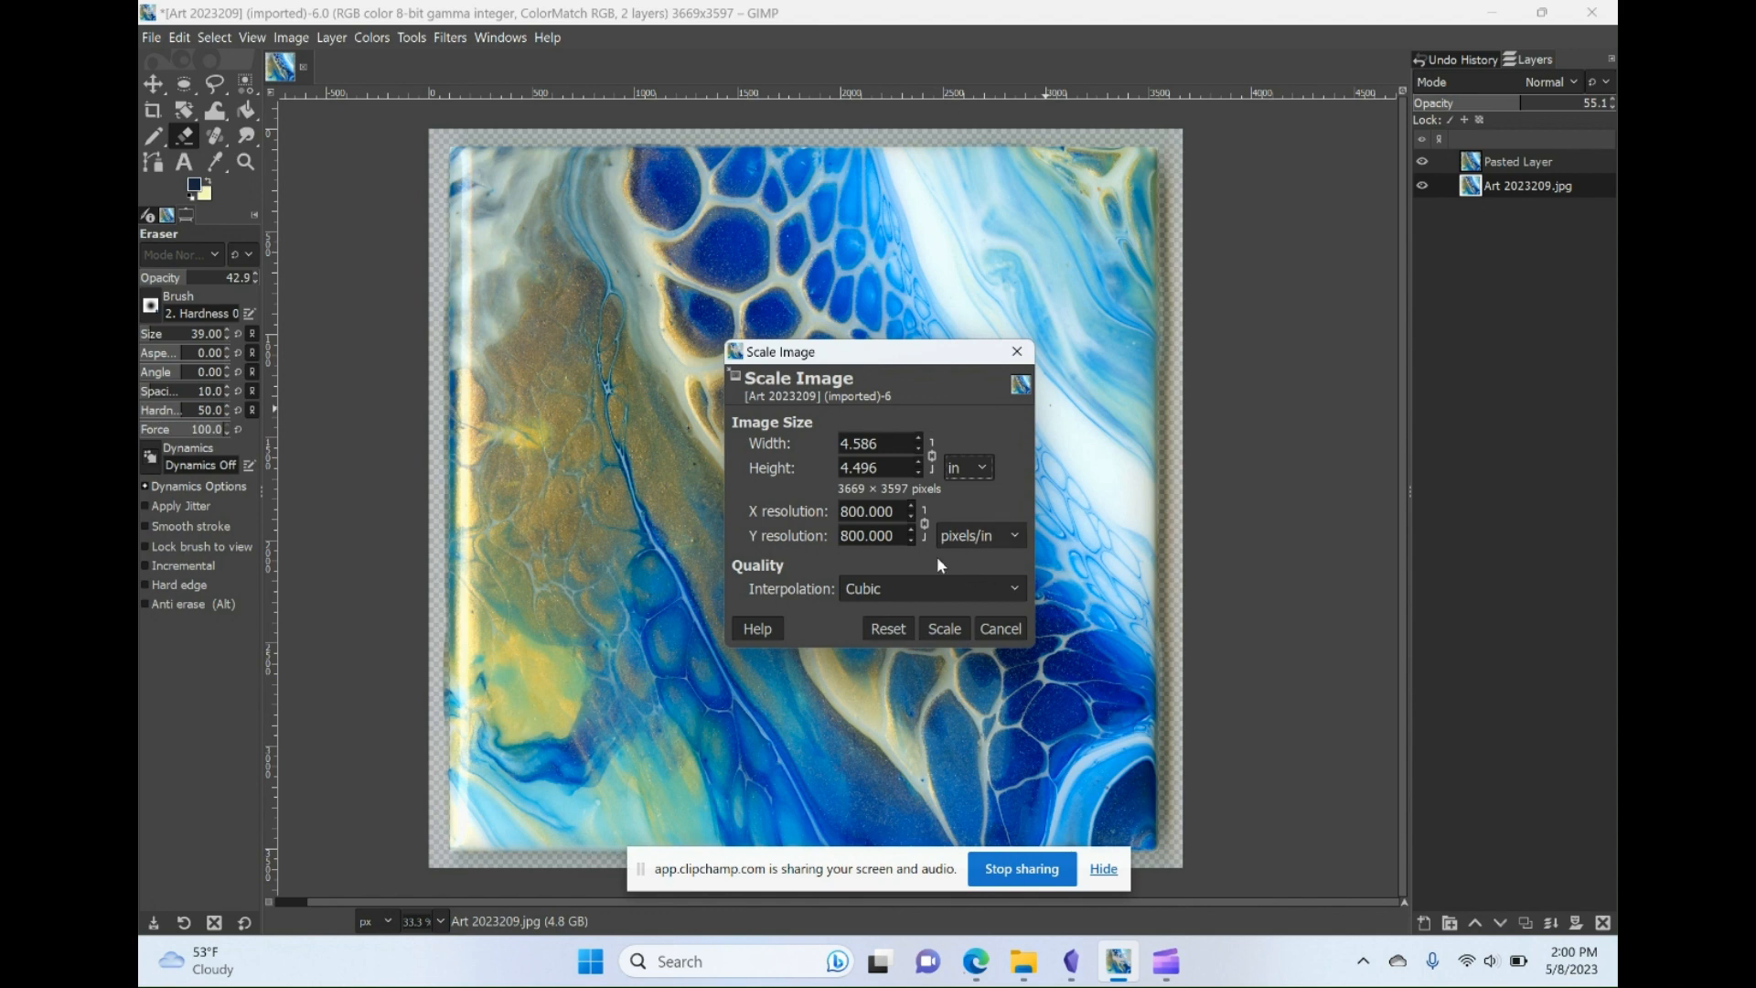
- Set the X and Y resolution to 300 pixels/in in the scaling settings
{"action": "left_click_drag", "start_coordinate": [851, 512], "coordinate": [830, 518]}
{"action": "type", "text": "3"}
{"action": "left_click", "coordinate": [877, 537]}
{"action": "left_click", "coordinate": [897, 443]}
{"action": "left_click_drag", "start_coordinate": [898, 443], "coordinate": [798, 444]}
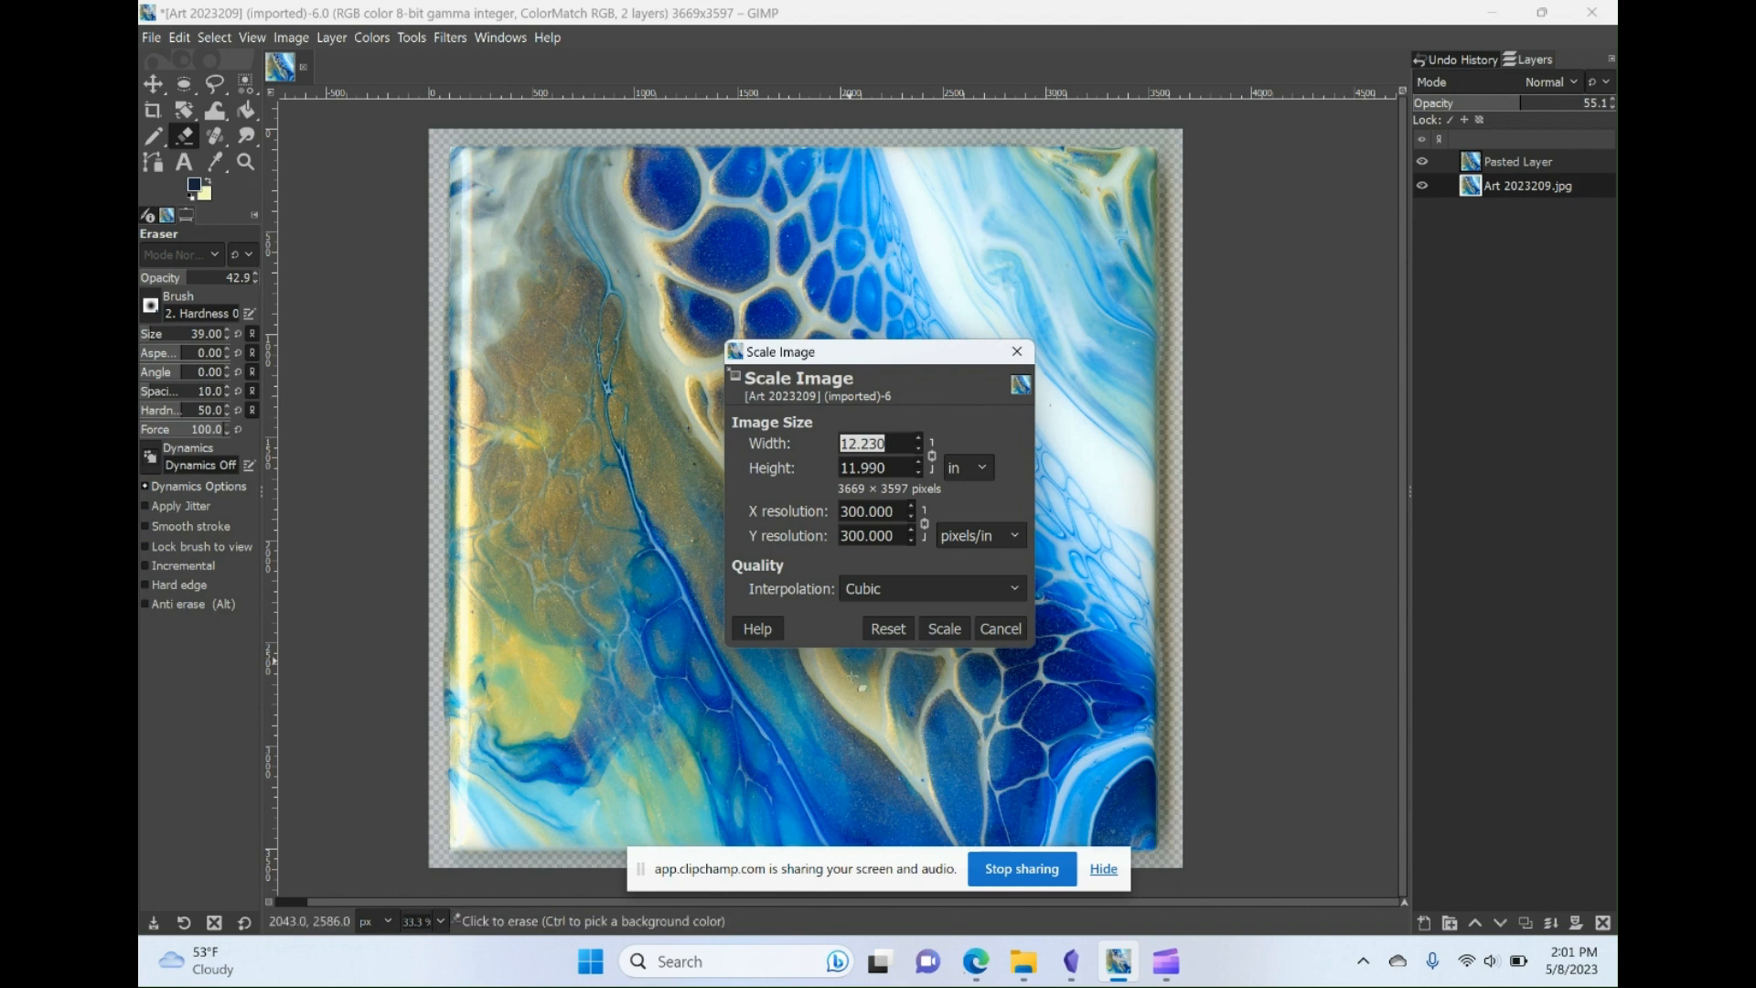
- Scale the image to 6 inches wide at 1000 pixels/in, keeping its proportions, and accept the large image size
{"action": "left_click", "coordinate": [867, 511]}
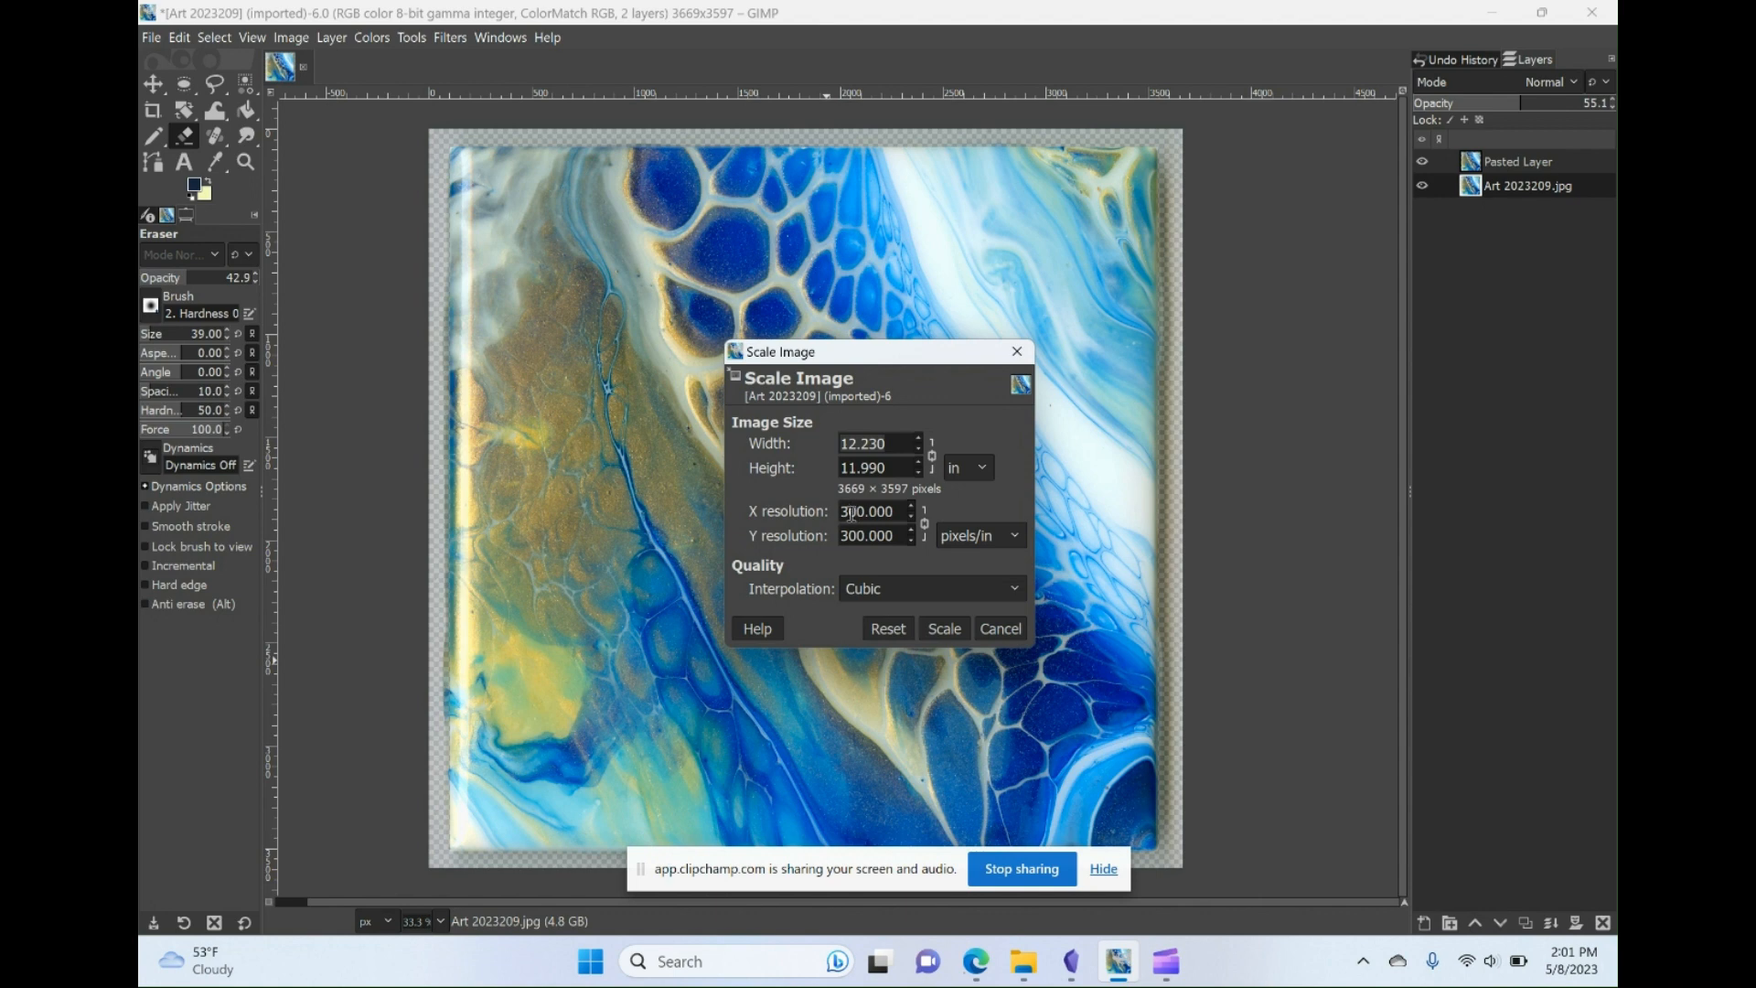
{"action": "left_click", "coordinate": [841, 512]}
{"action": "type", "text": "100"}
{"action": "left_click", "coordinate": [898, 536]}
{"action": "left_click_drag", "start_coordinate": [894, 442], "coordinate": [762, 446]}
{"action": "type", "text": "6"}
{"action": "key", "text": "Tab"}
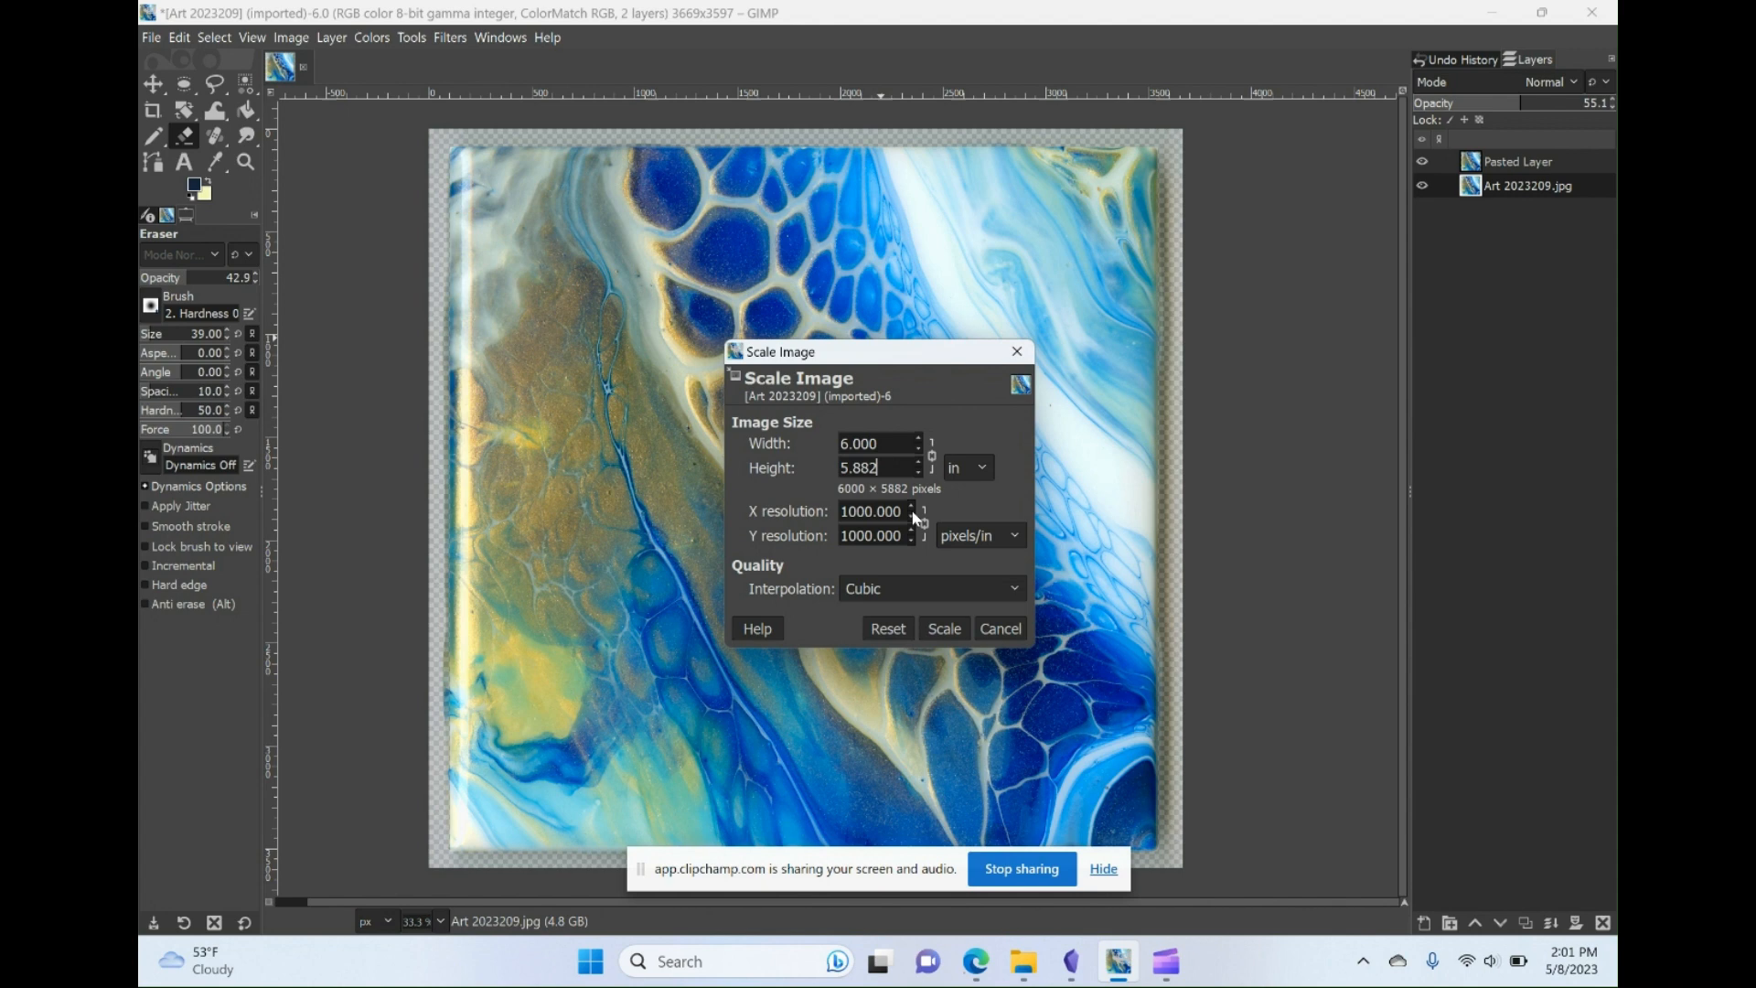
{"action": "left_click", "coordinate": [953, 630]}
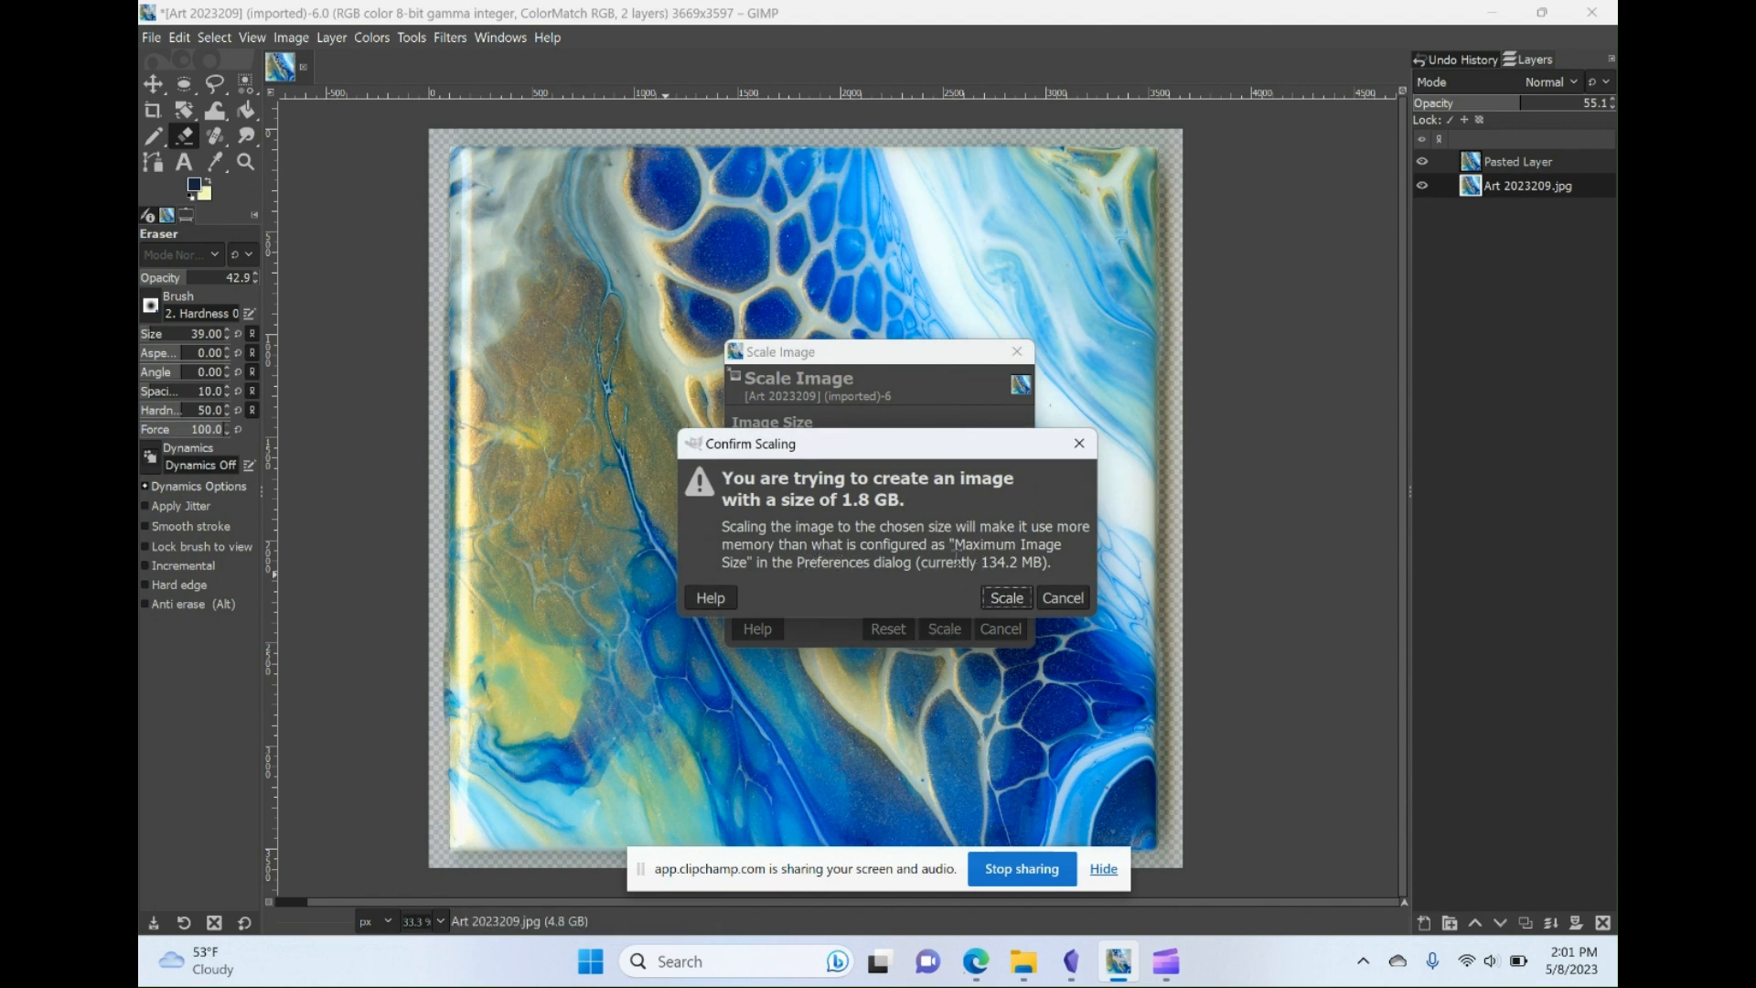
{"action": "left_click_drag", "start_coordinate": [978, 562], "coordinate": [1052, 563]}
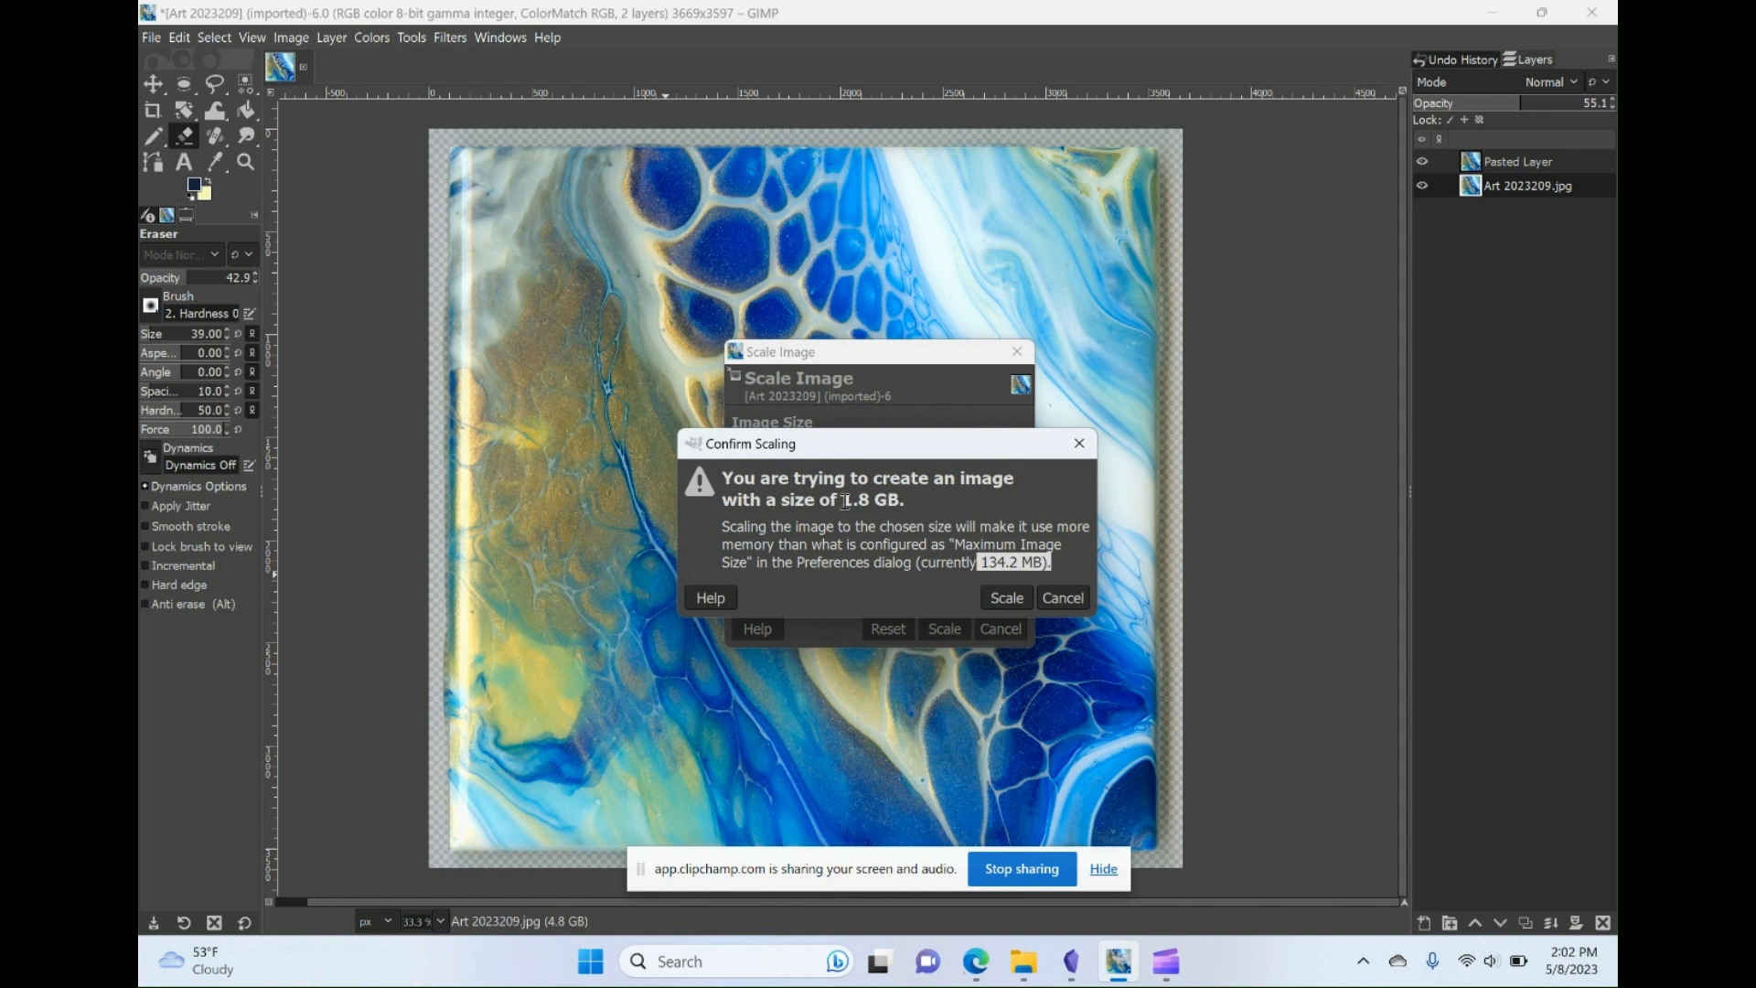
{"action": "left_click_drag", "start_coordinate": [841, 500], "coordinate": [902, 501]}
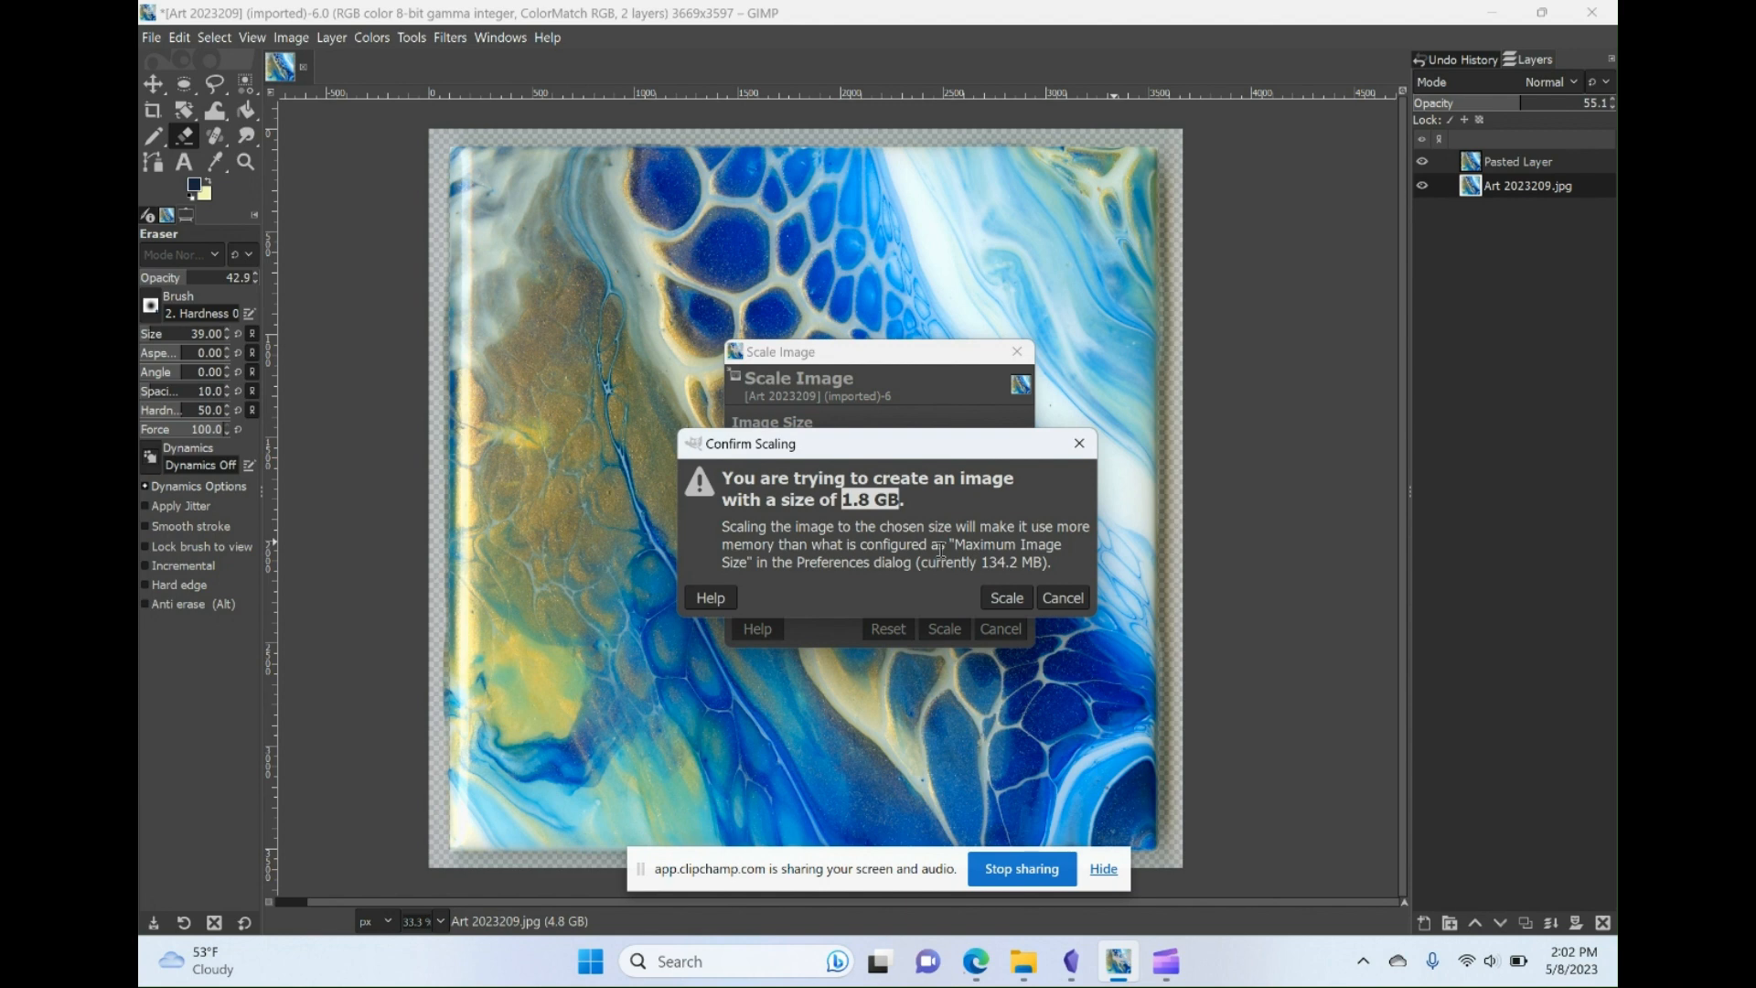
{"action": "left_click", "coordinate": [1007, 598]}
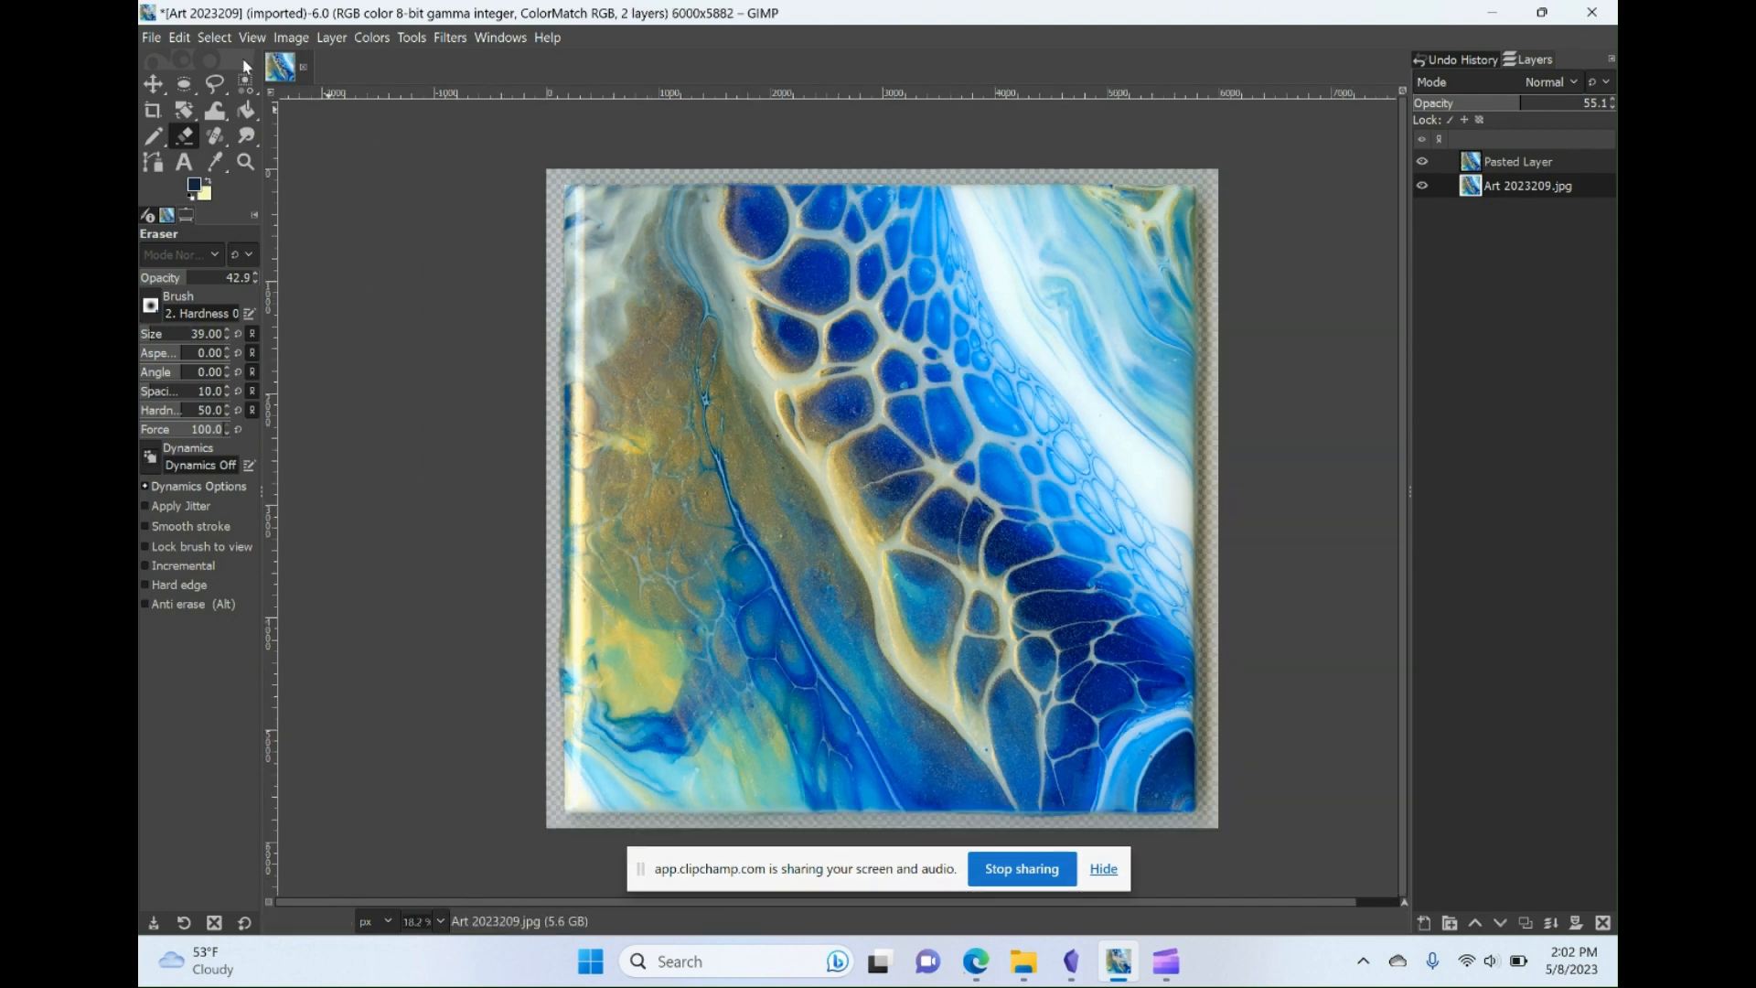
- Export the enlarged image as Blue.png in the V2_How to edit folder with the offered PNG options
{"action": "left_click", "coordinate": [150, 38]}
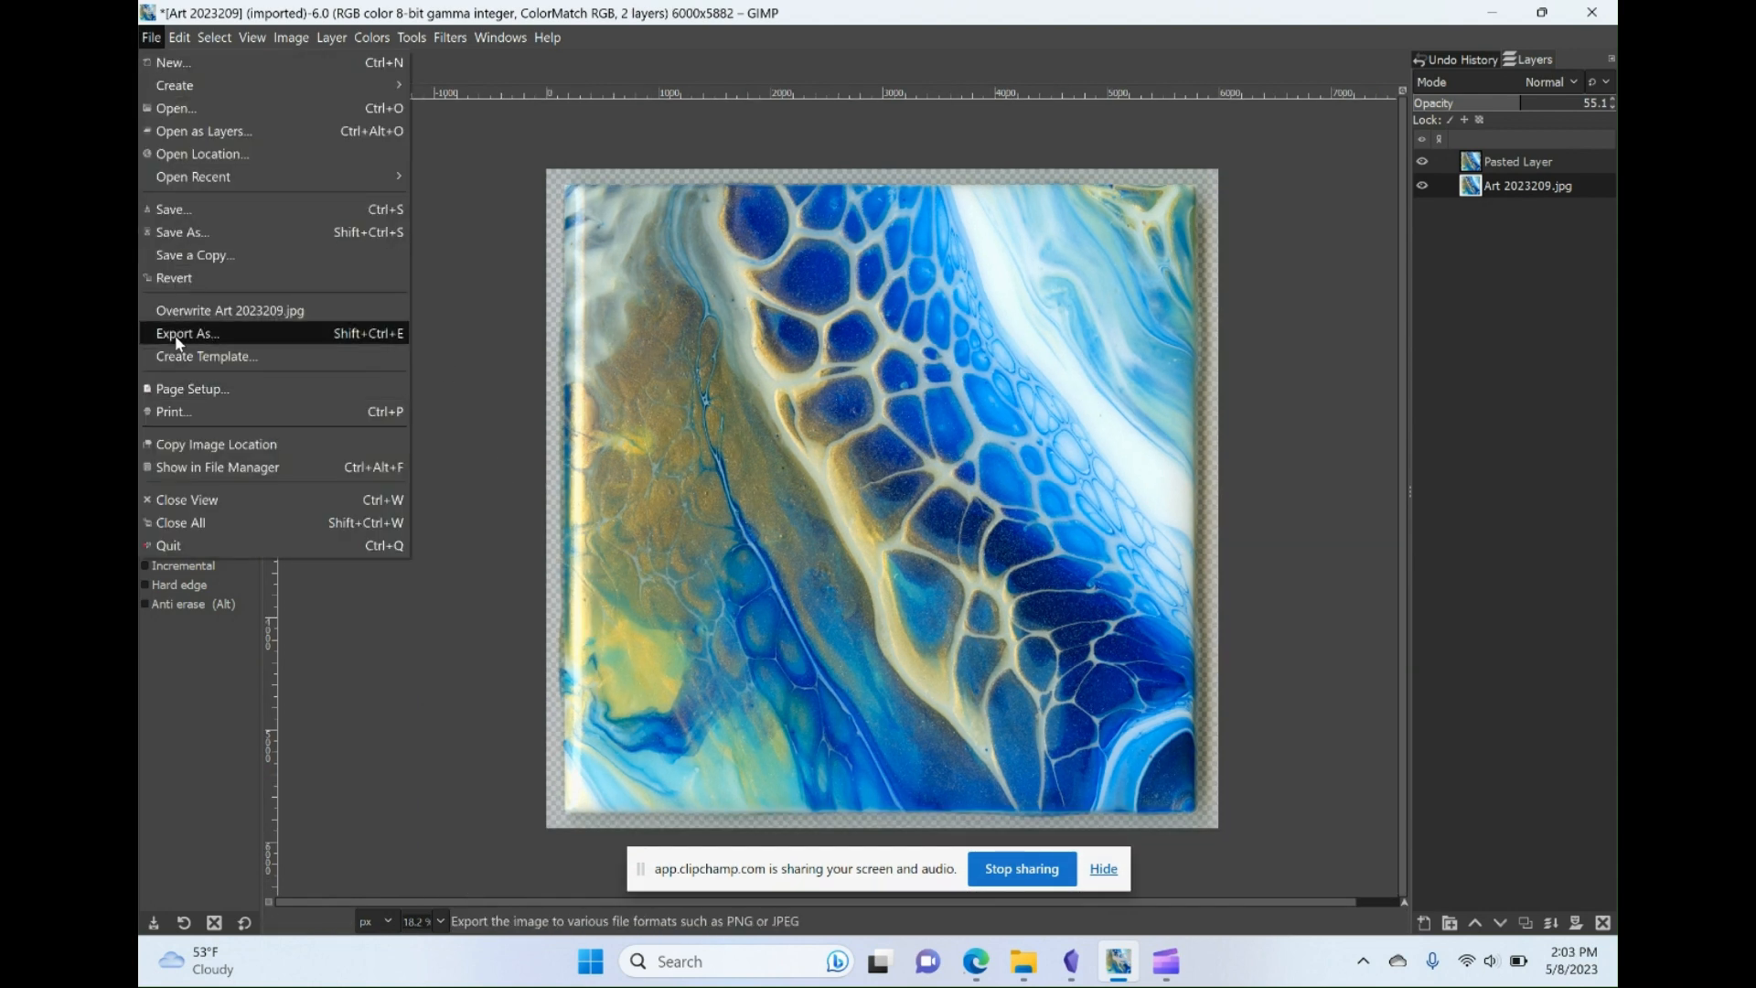
{"action": "left_click", "coordinate": [176, 334]}
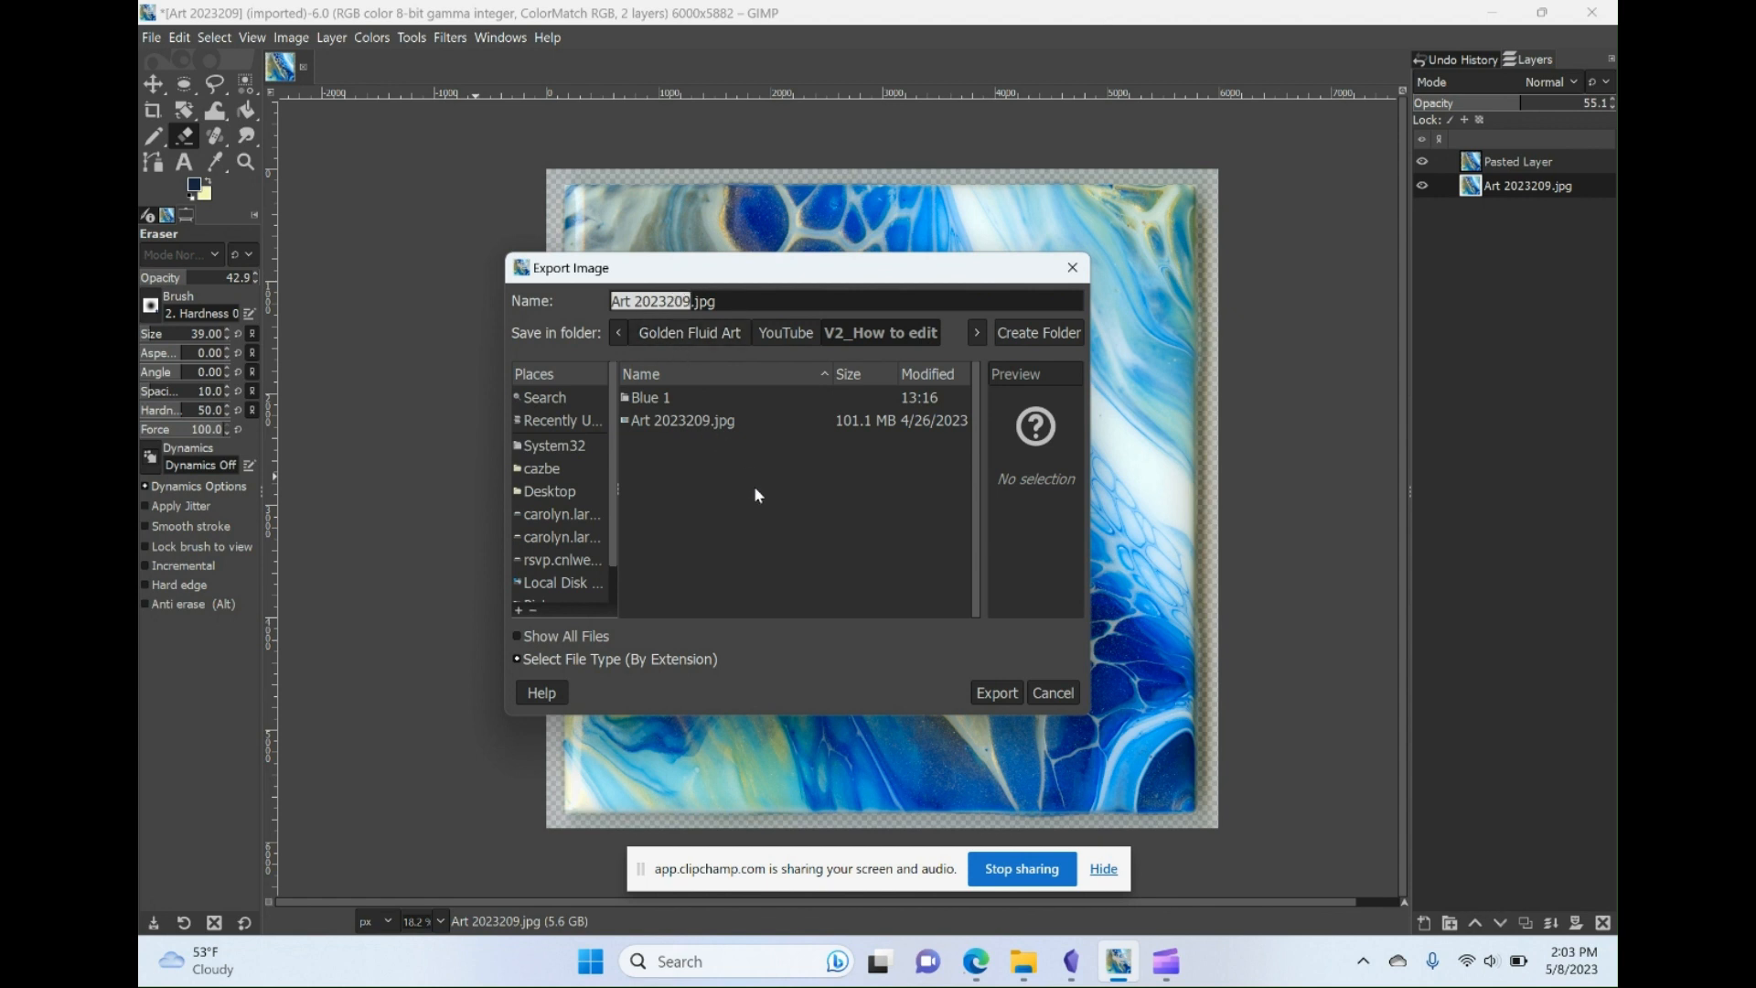
{"action": "type", "text": "Blue"}
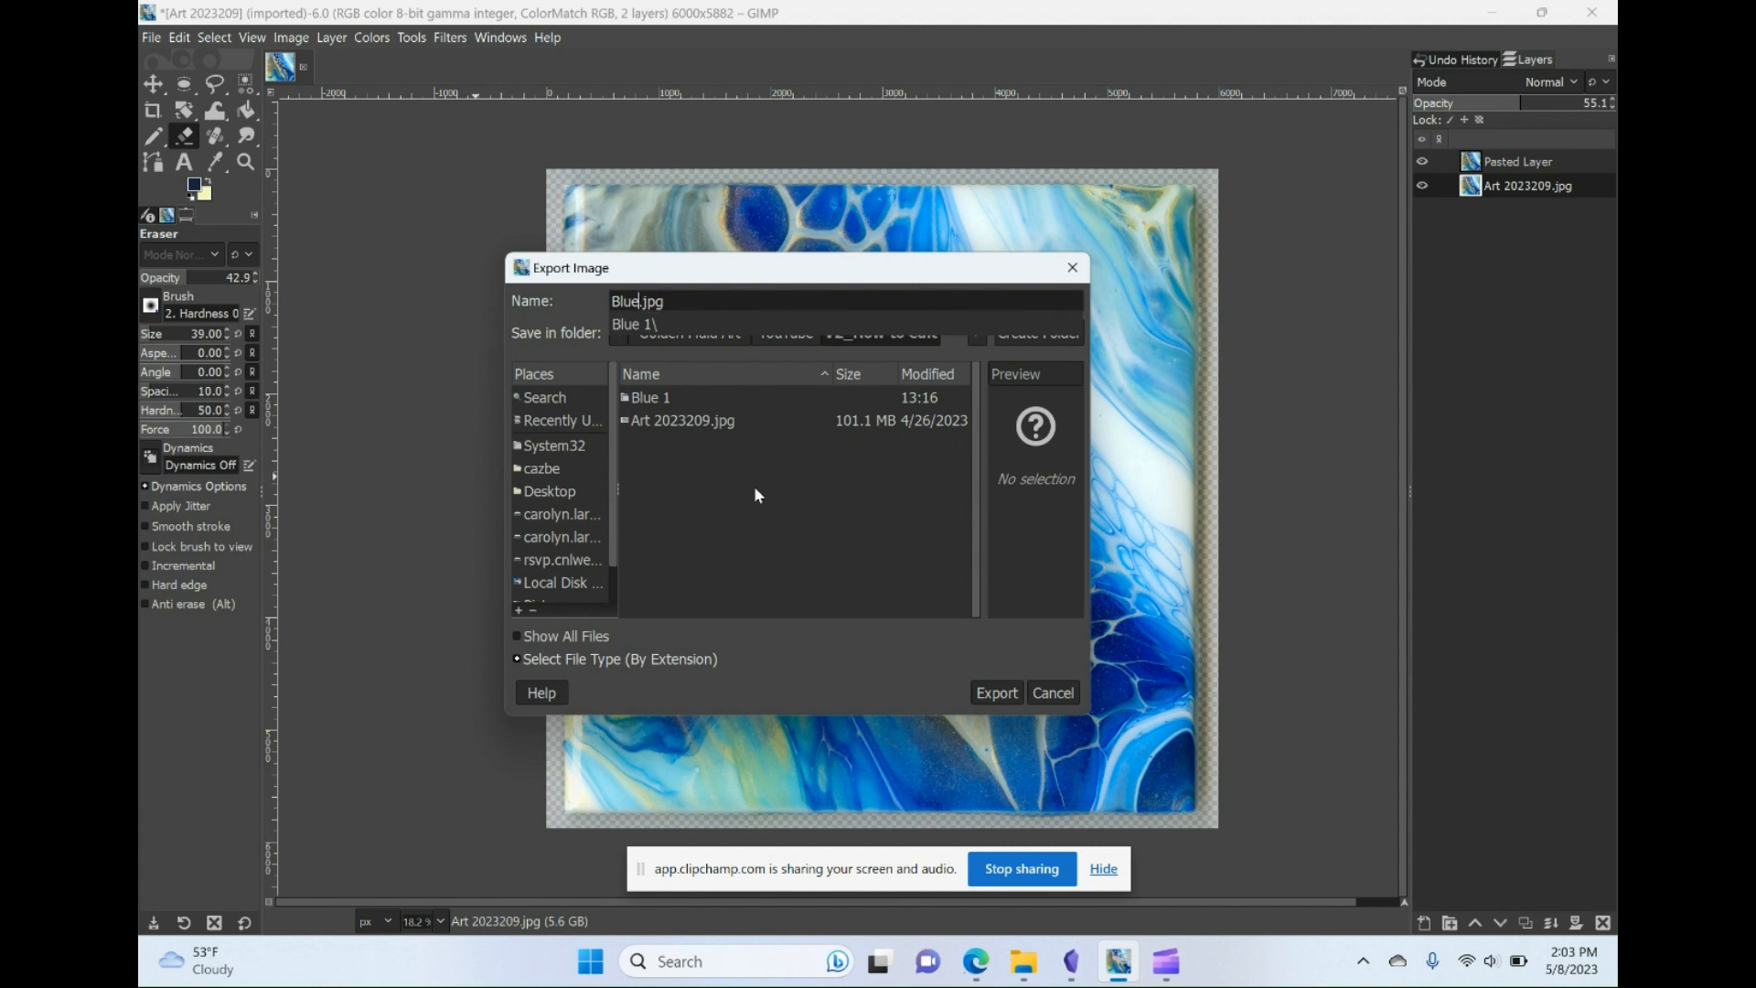
{"action": "left_click", "coordinate": [681, 302]}
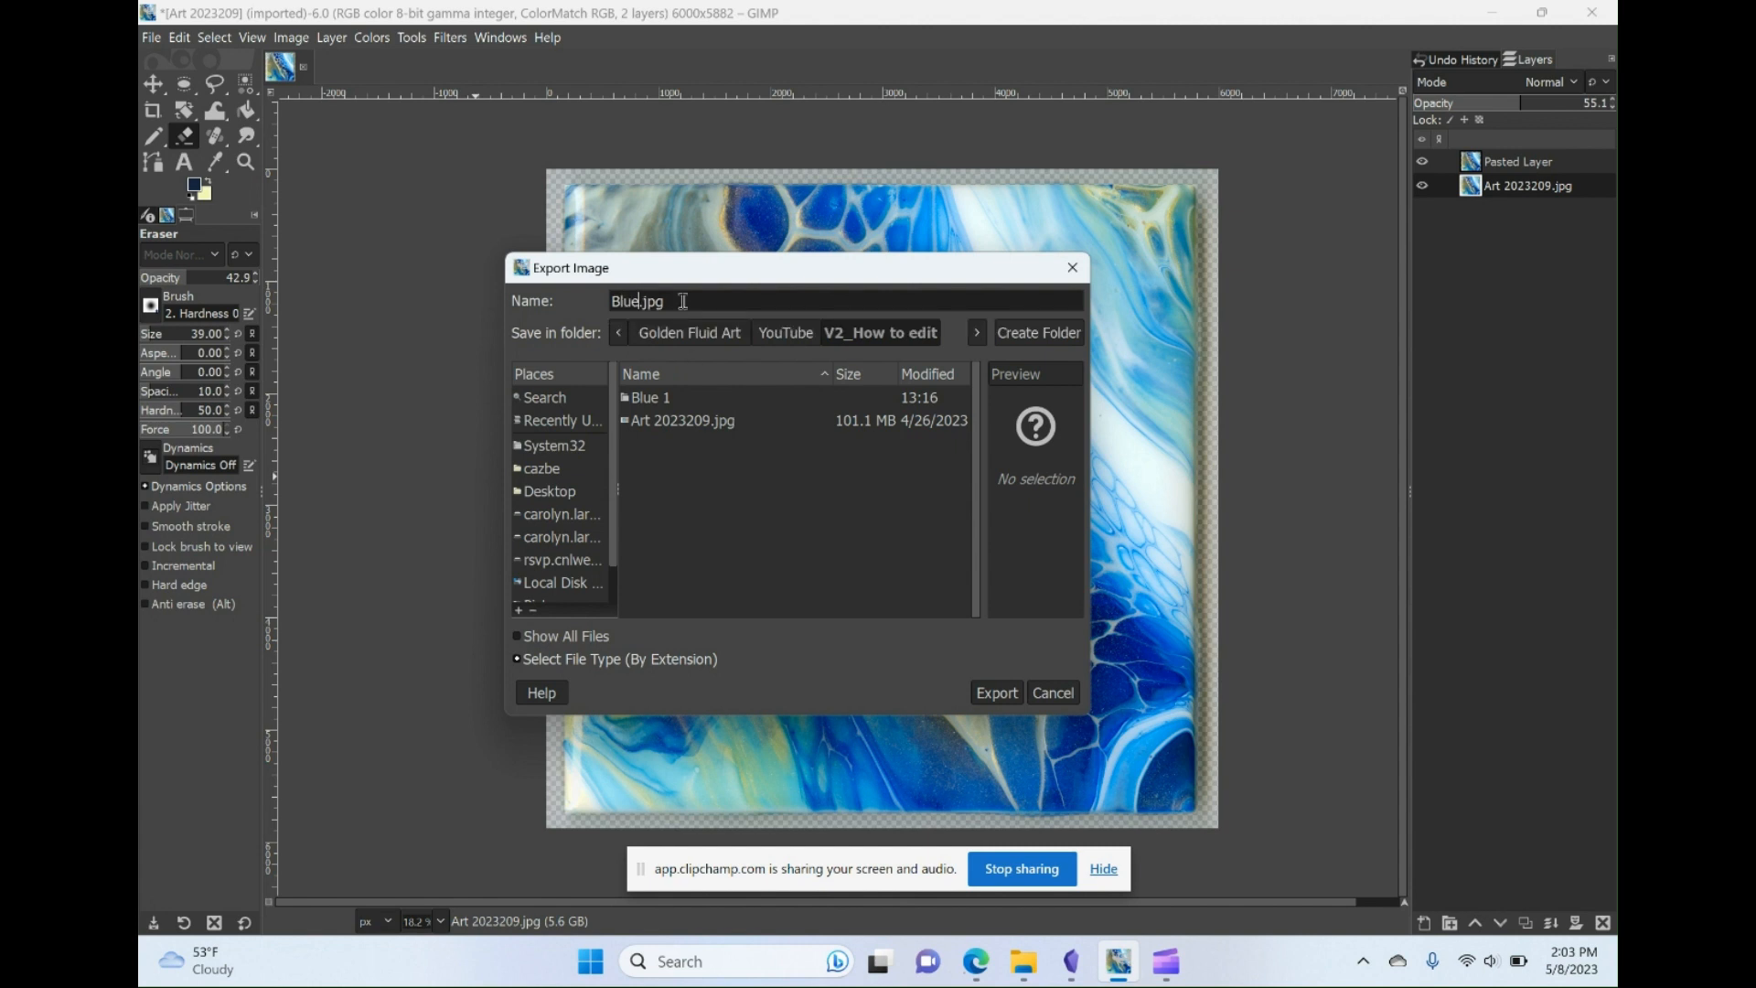
{"action": "left_click_drag", "start_coordinate": [683, 302], "coordinate": [648, 302]}
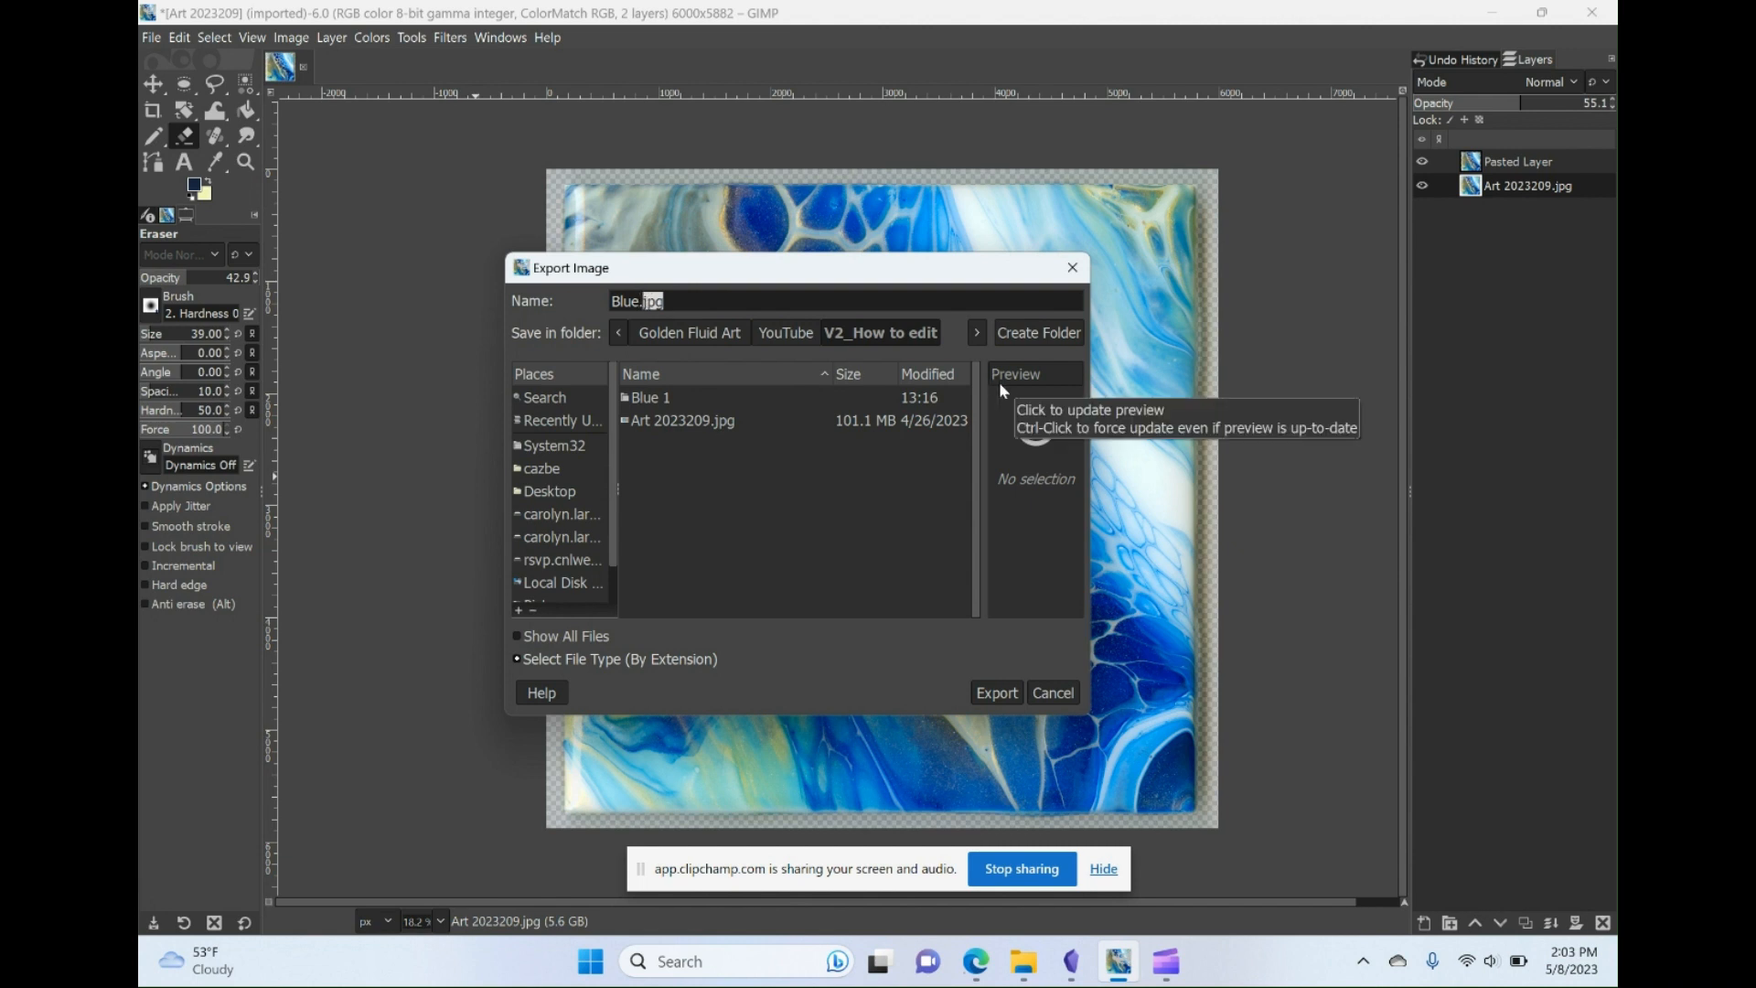
{"action": "type", "text": "png"}
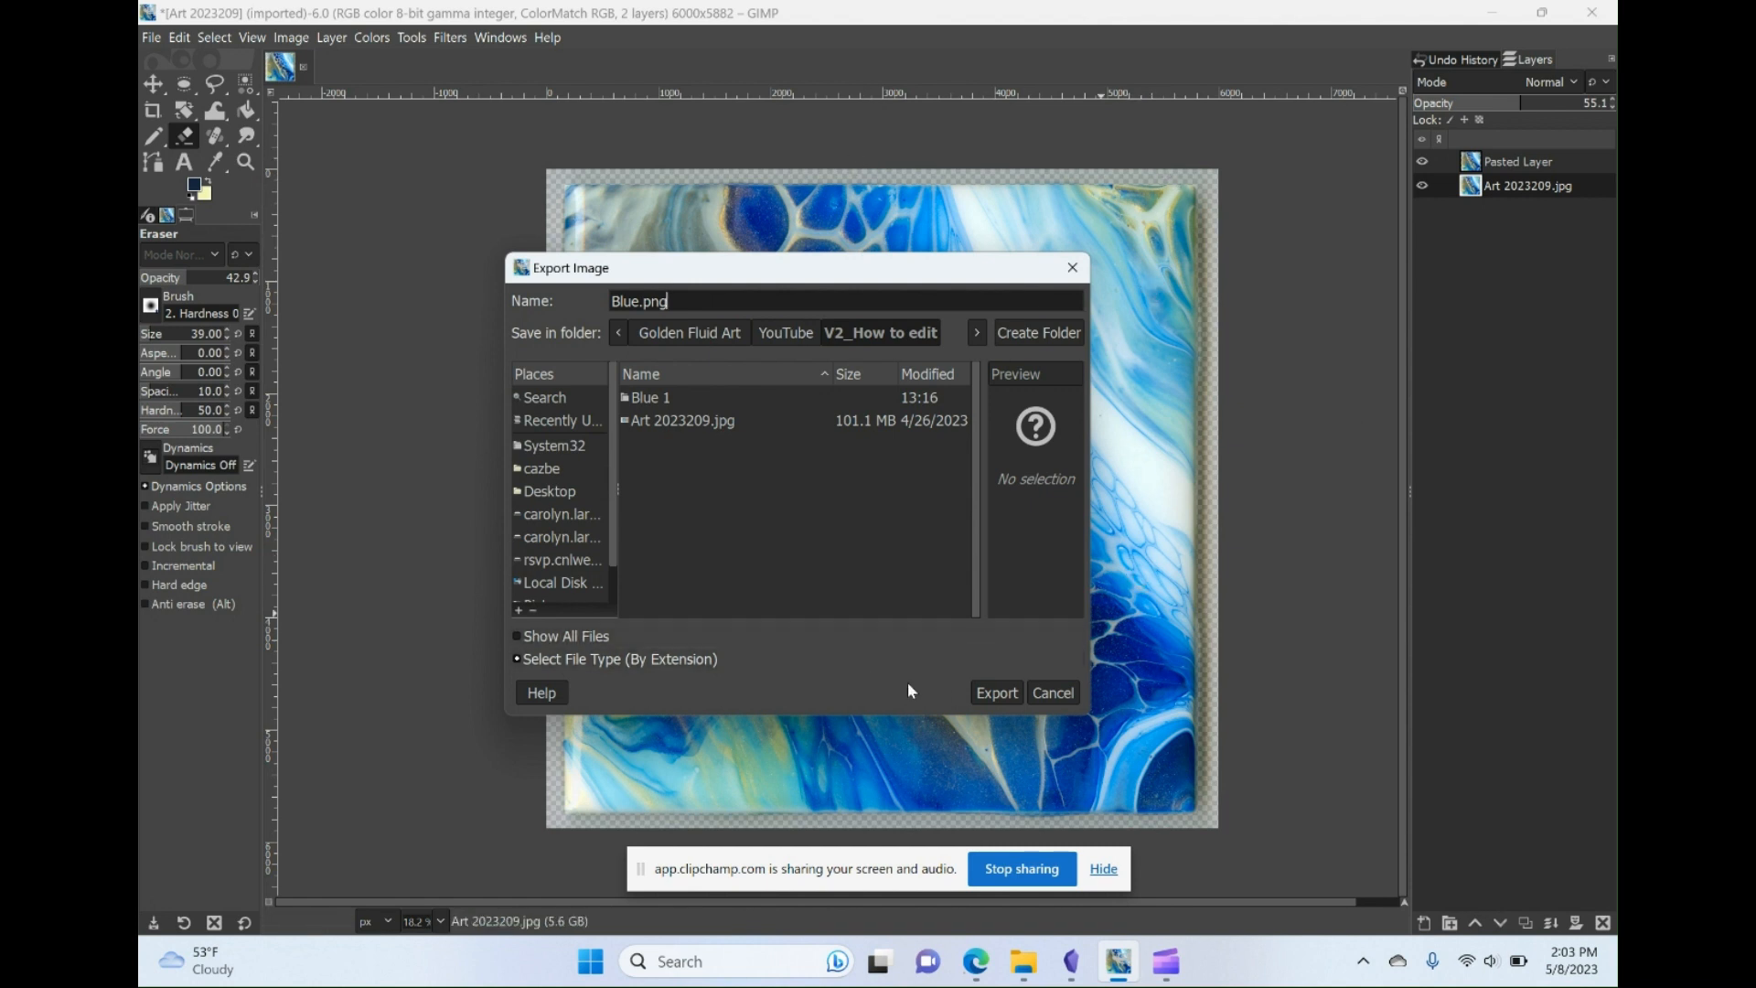
{"action": "left_click", "coordinate": [992, 692]}
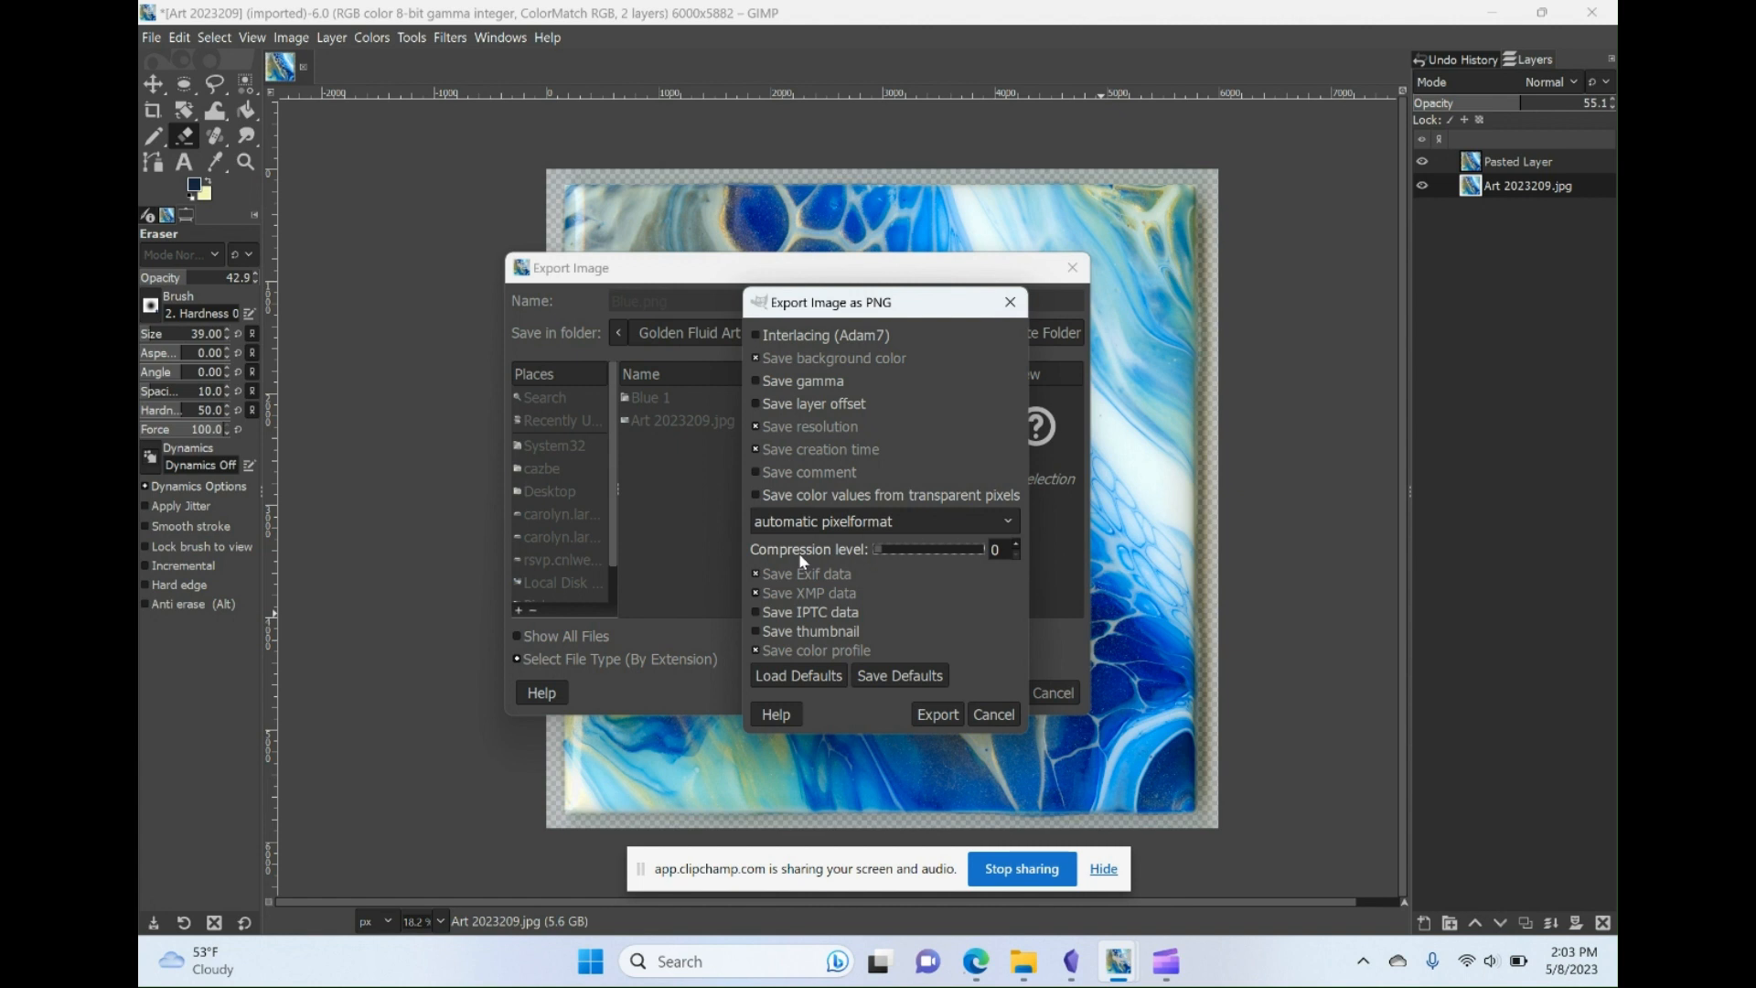
{"action": "left_click", "coordinate": [937, 714]}
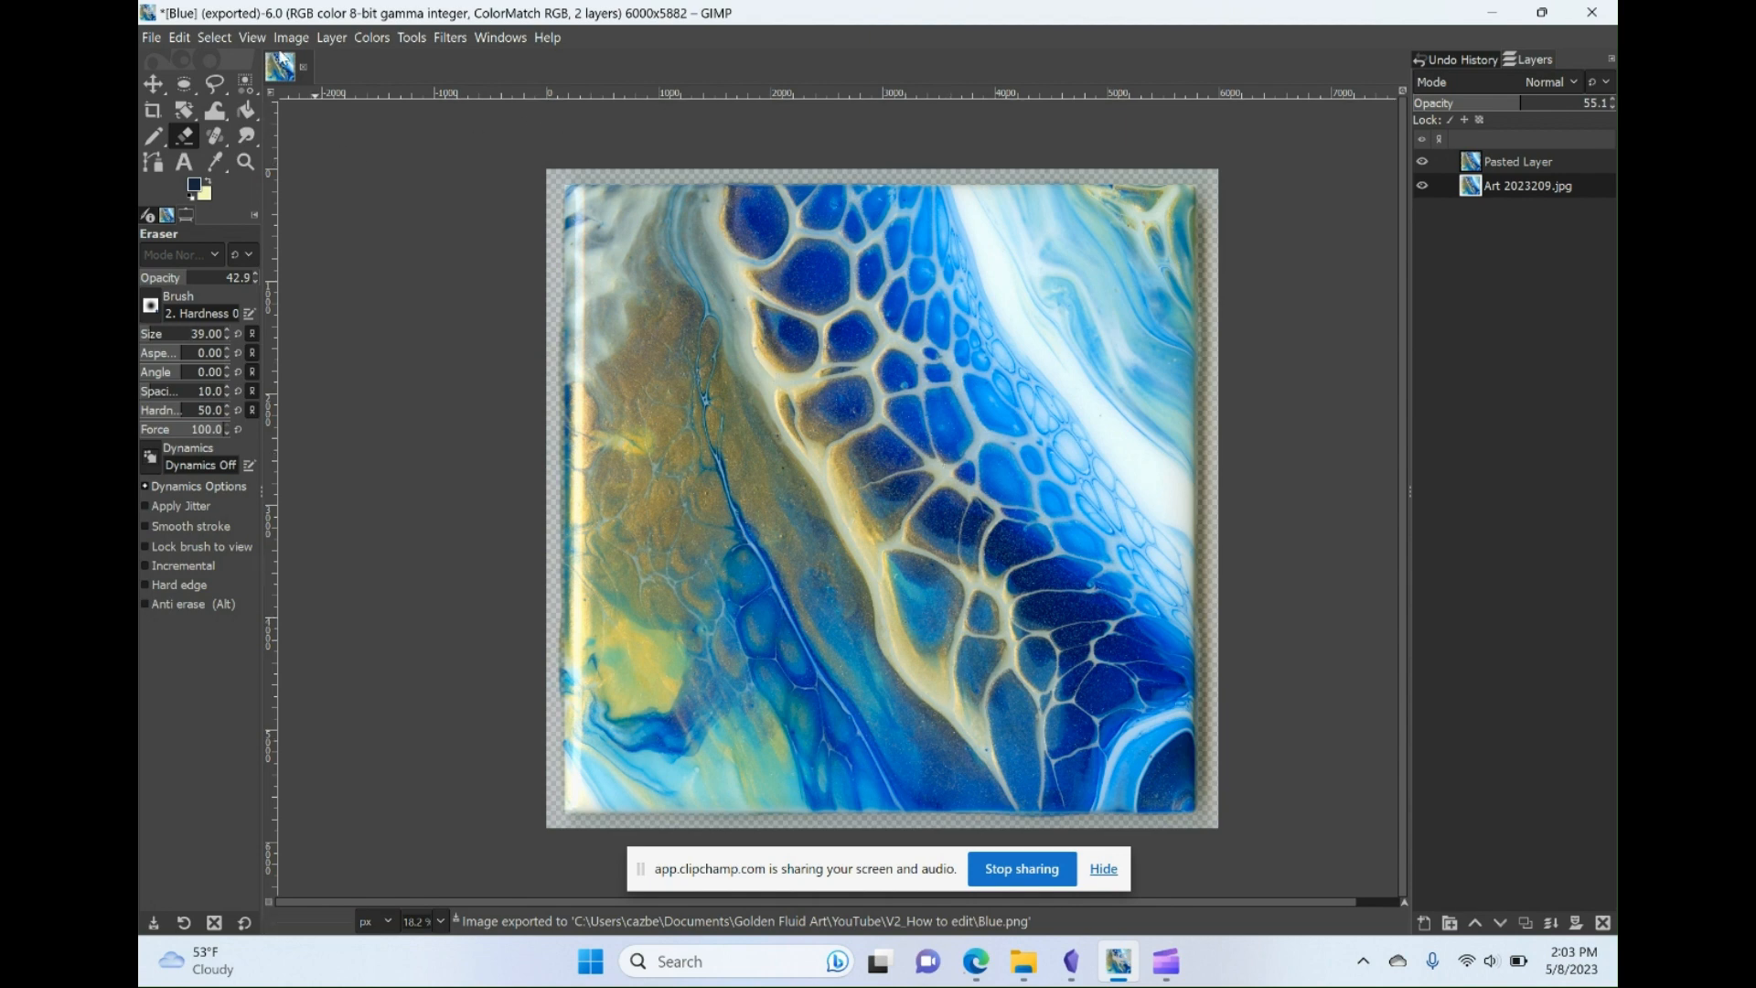
- Scale the image down to 1930 pixels wide at 300 pixels/in, showing the size in inches before applying
{"action": "left_click", "coordinate": [295, 35]}
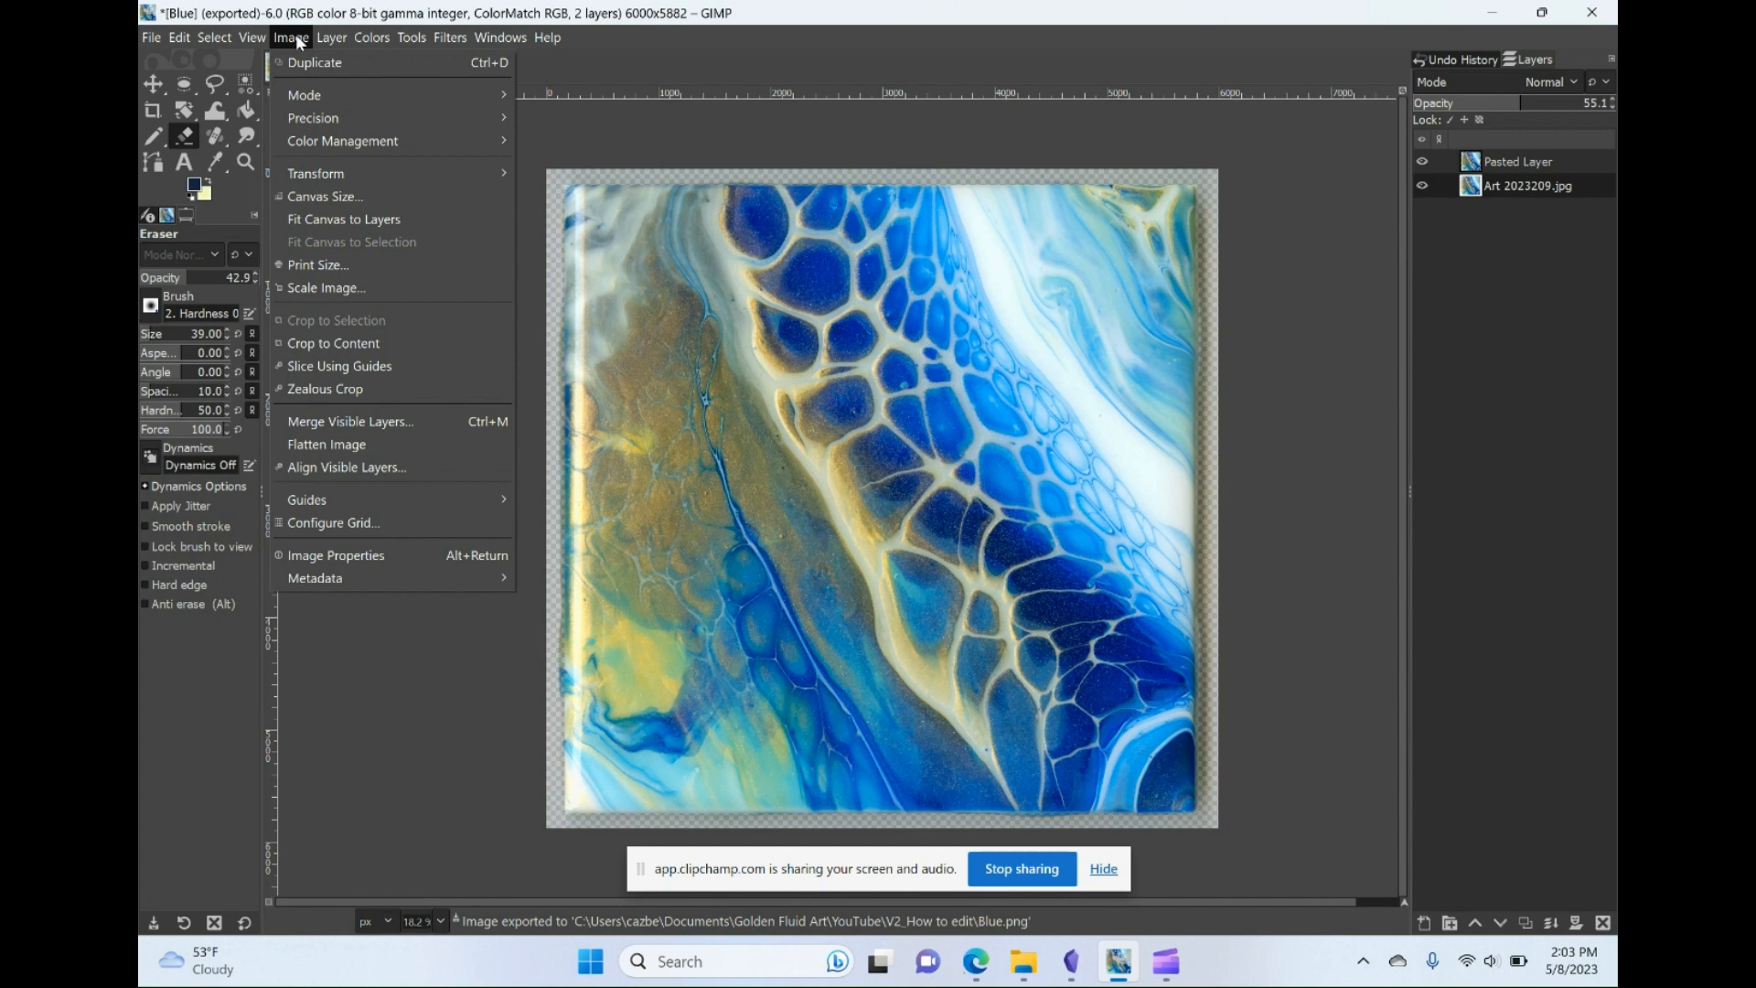
{"action": "left_click", "coordinate": [314, 286]}
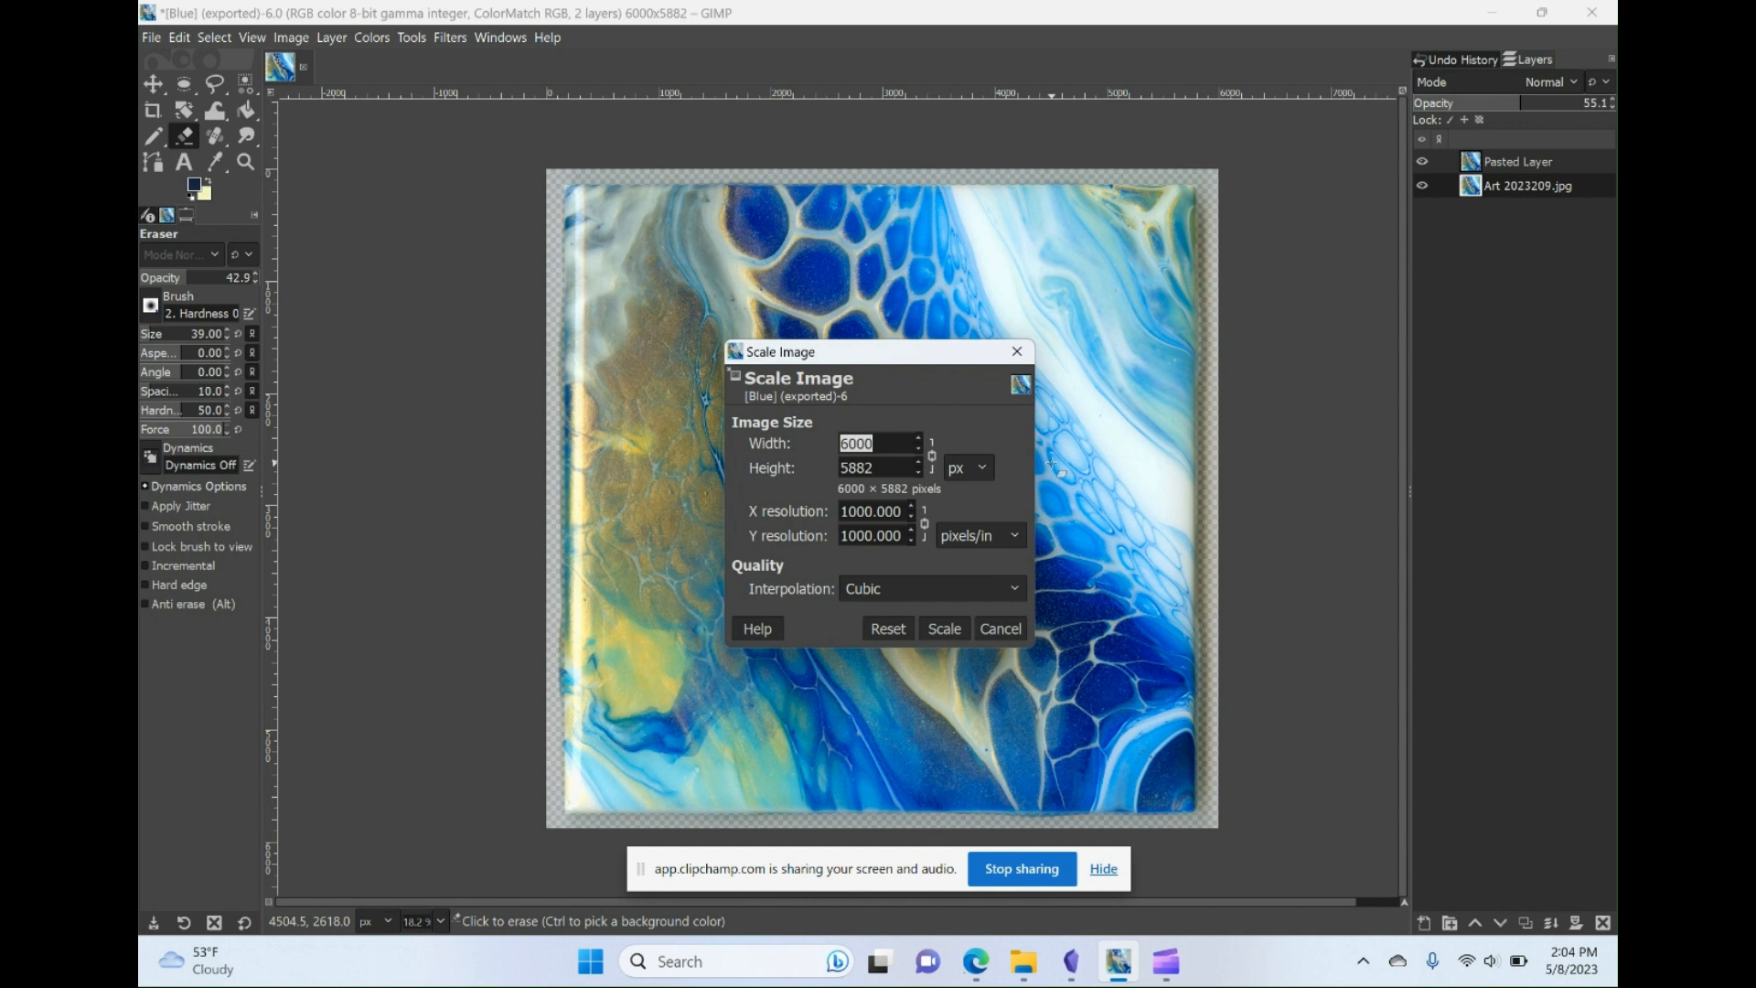
{"action": "type", "text": "1930"}
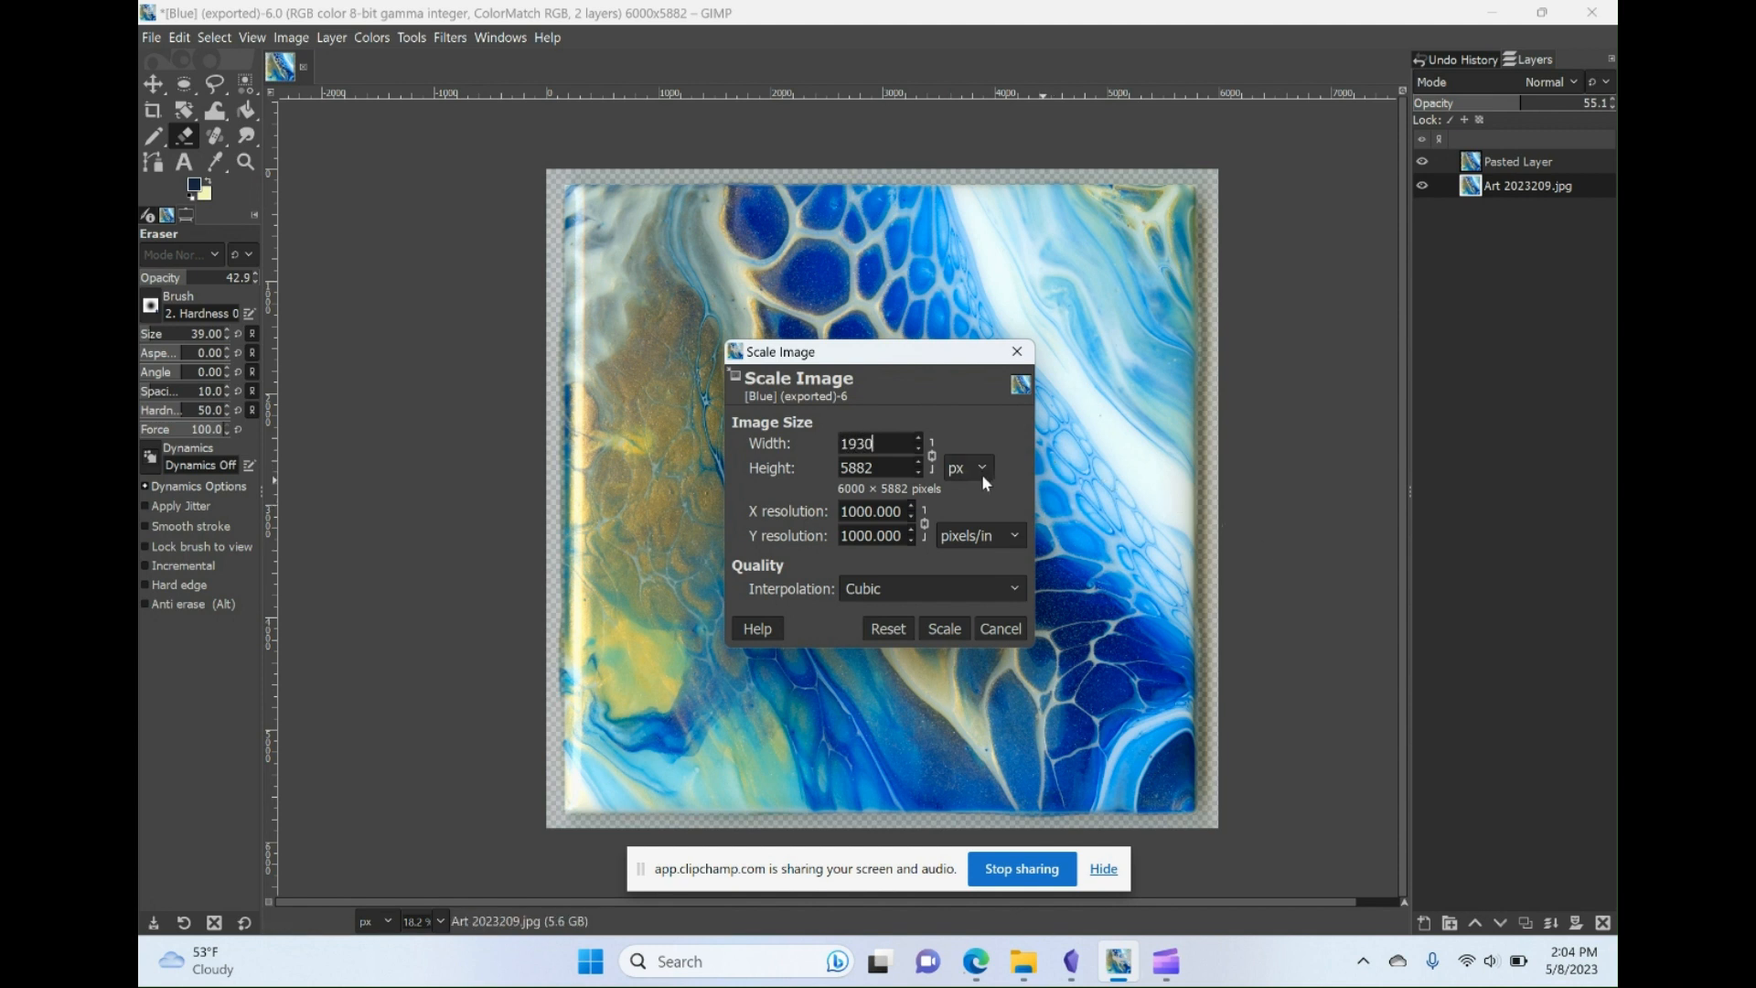
{"action": "left_click", "coordinate": [896, 475]}
{"action": "left_click_drag", "start_coordinate": [858, 513], "coordinate": [800, 501]}
{"action": "type", "text": "3"}
{"action": "left_click", "coordinate": [890, 537]}
{"action": "left_click", "coordinate": [978, 470]}
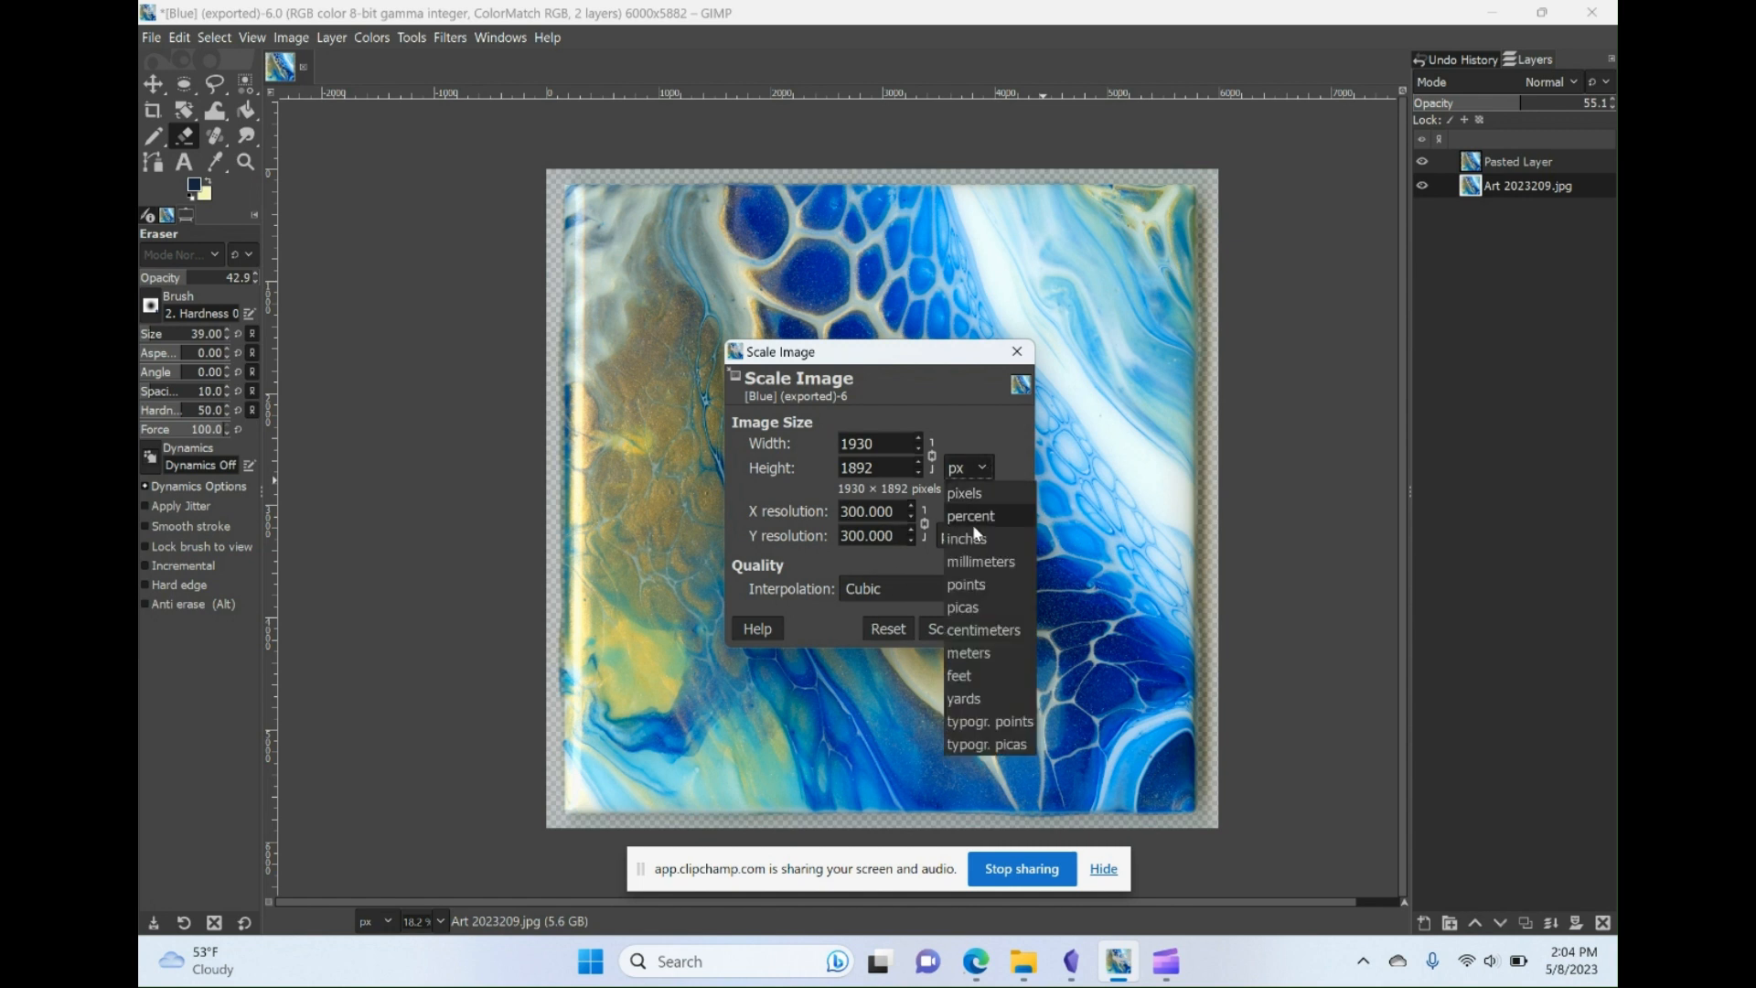
{"action": "left_click", "coordinate": [971, 540]}
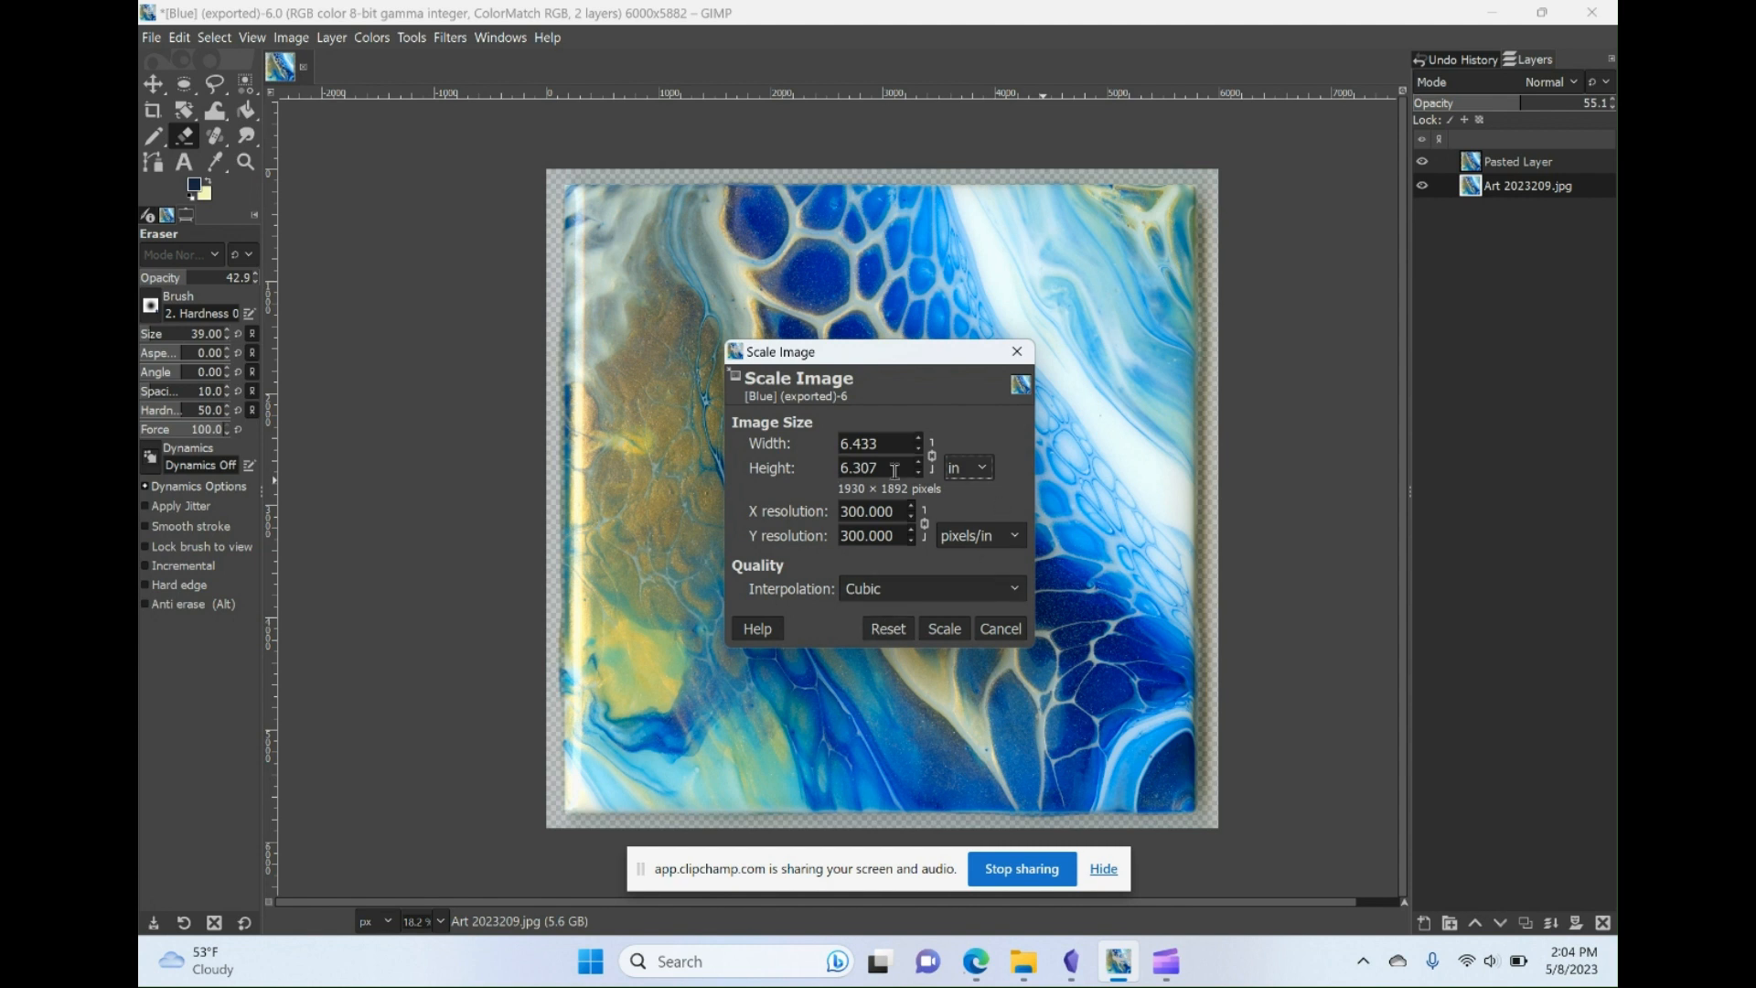
{"action": "left_click", "coordinate": [943, 633]}
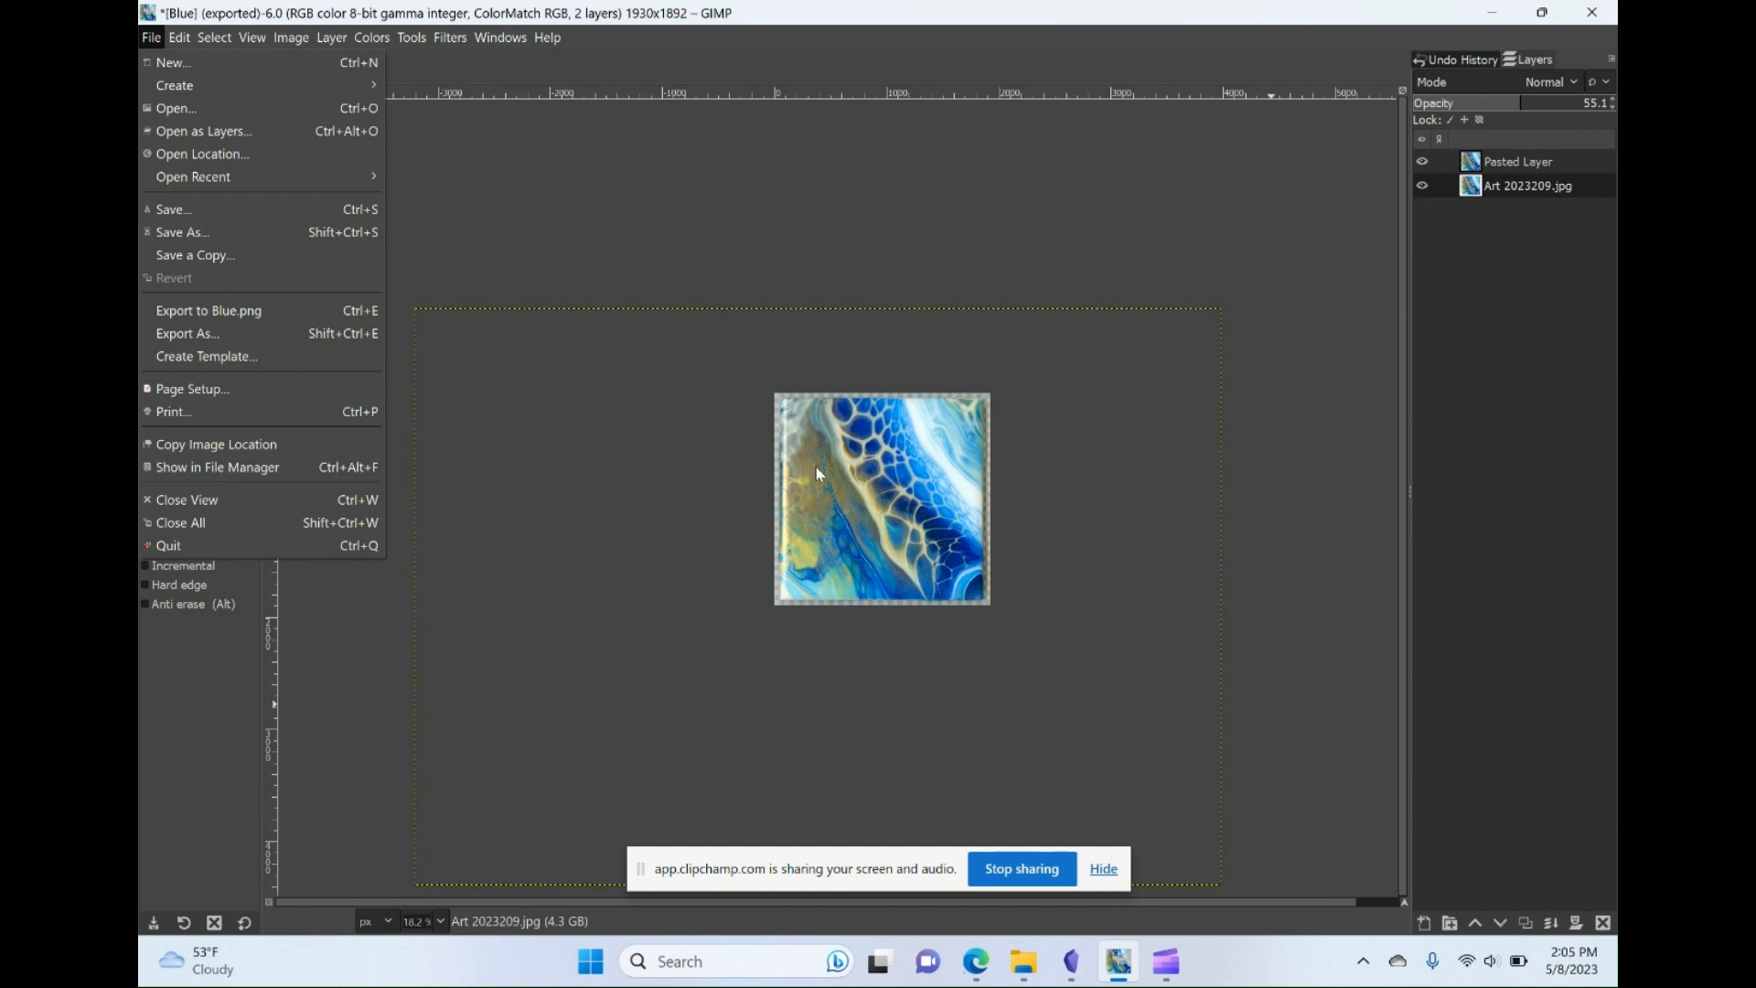
- Start exporting the reduced image under the new name Blue wb.jpg in the same folder
{"action": "left_click", "coordinate": [150, 42]}
{"action": "left_click", "coordinate": [150, 42]}
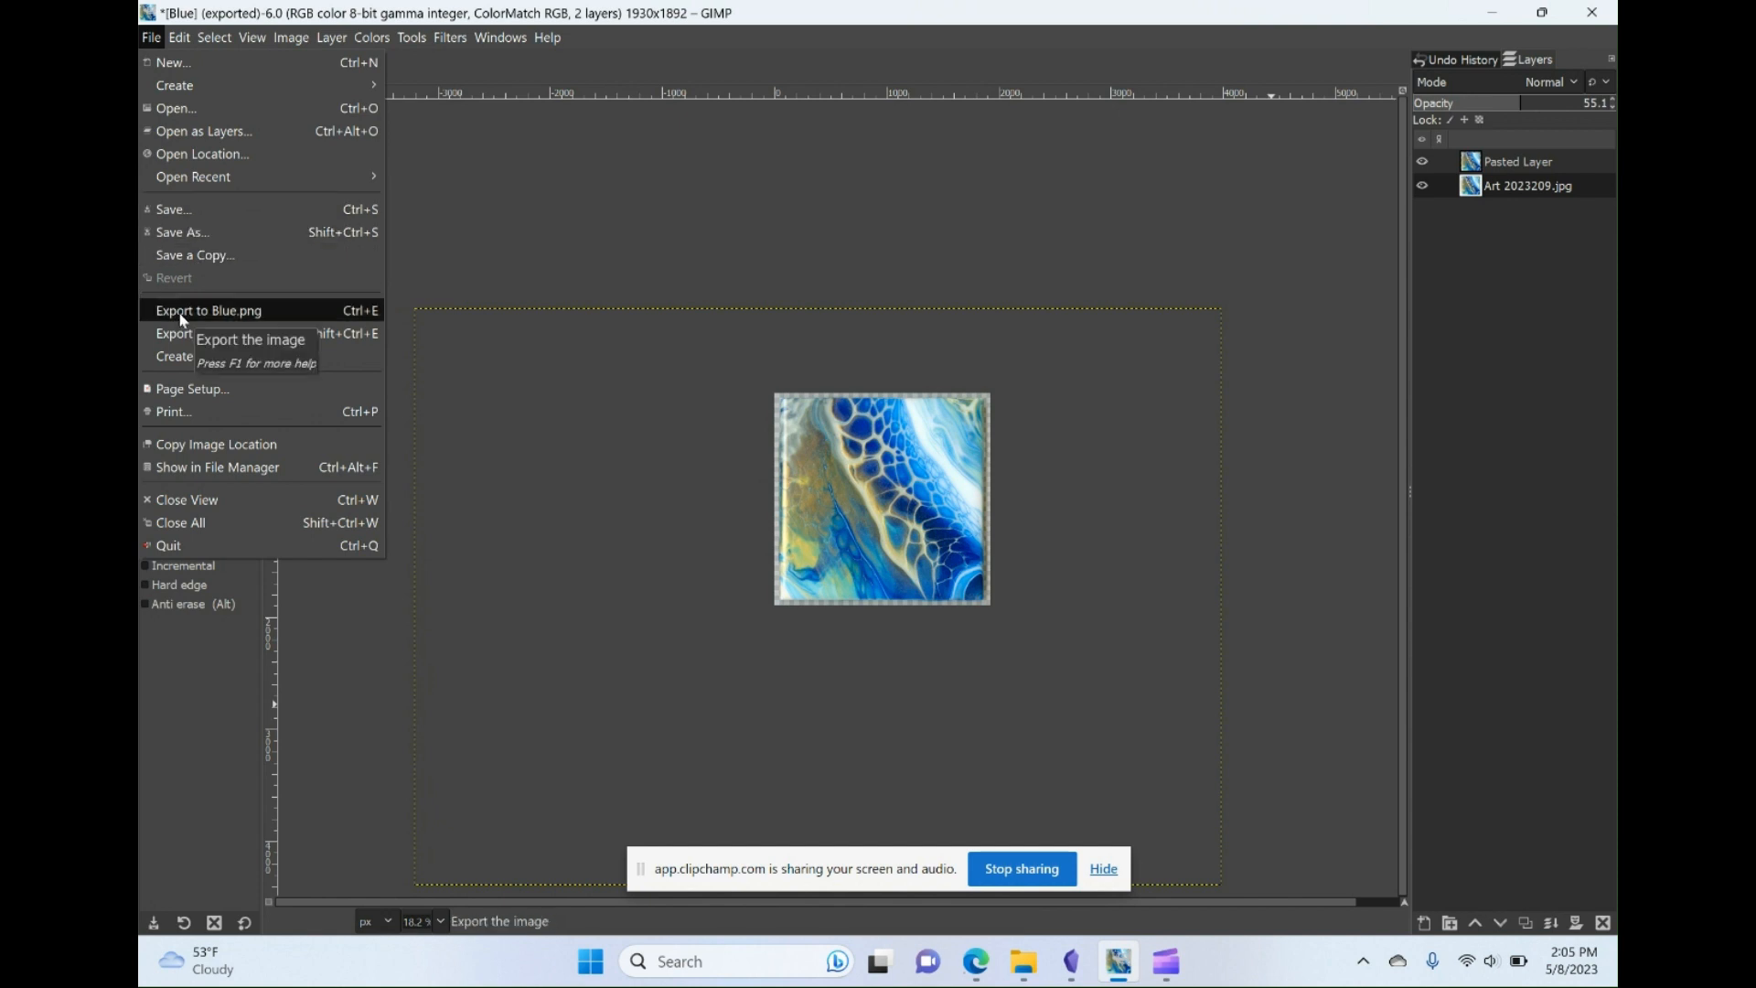
{"action": "left_click", "coordinate": [176, 337]}
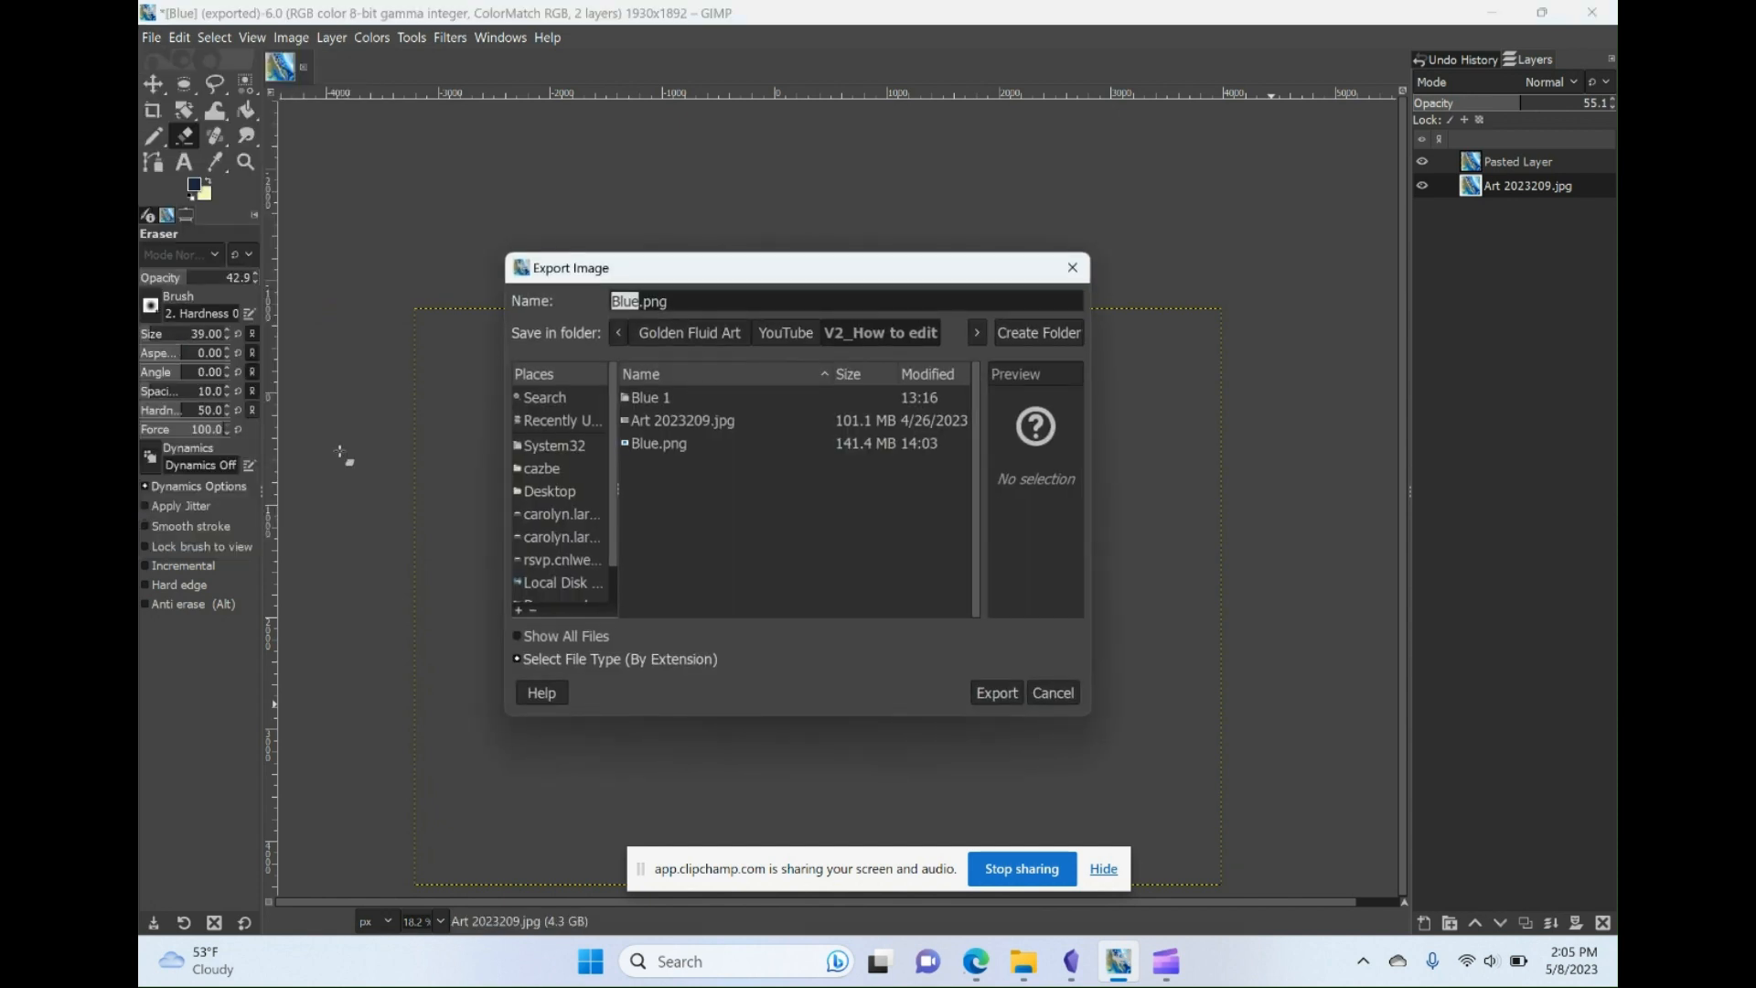
{"action": "left_click", "coordinate": [637, 309]}
{"action": "type", "text": "wb"}
{"action": "left_click", "coordinate": [739, 521]}
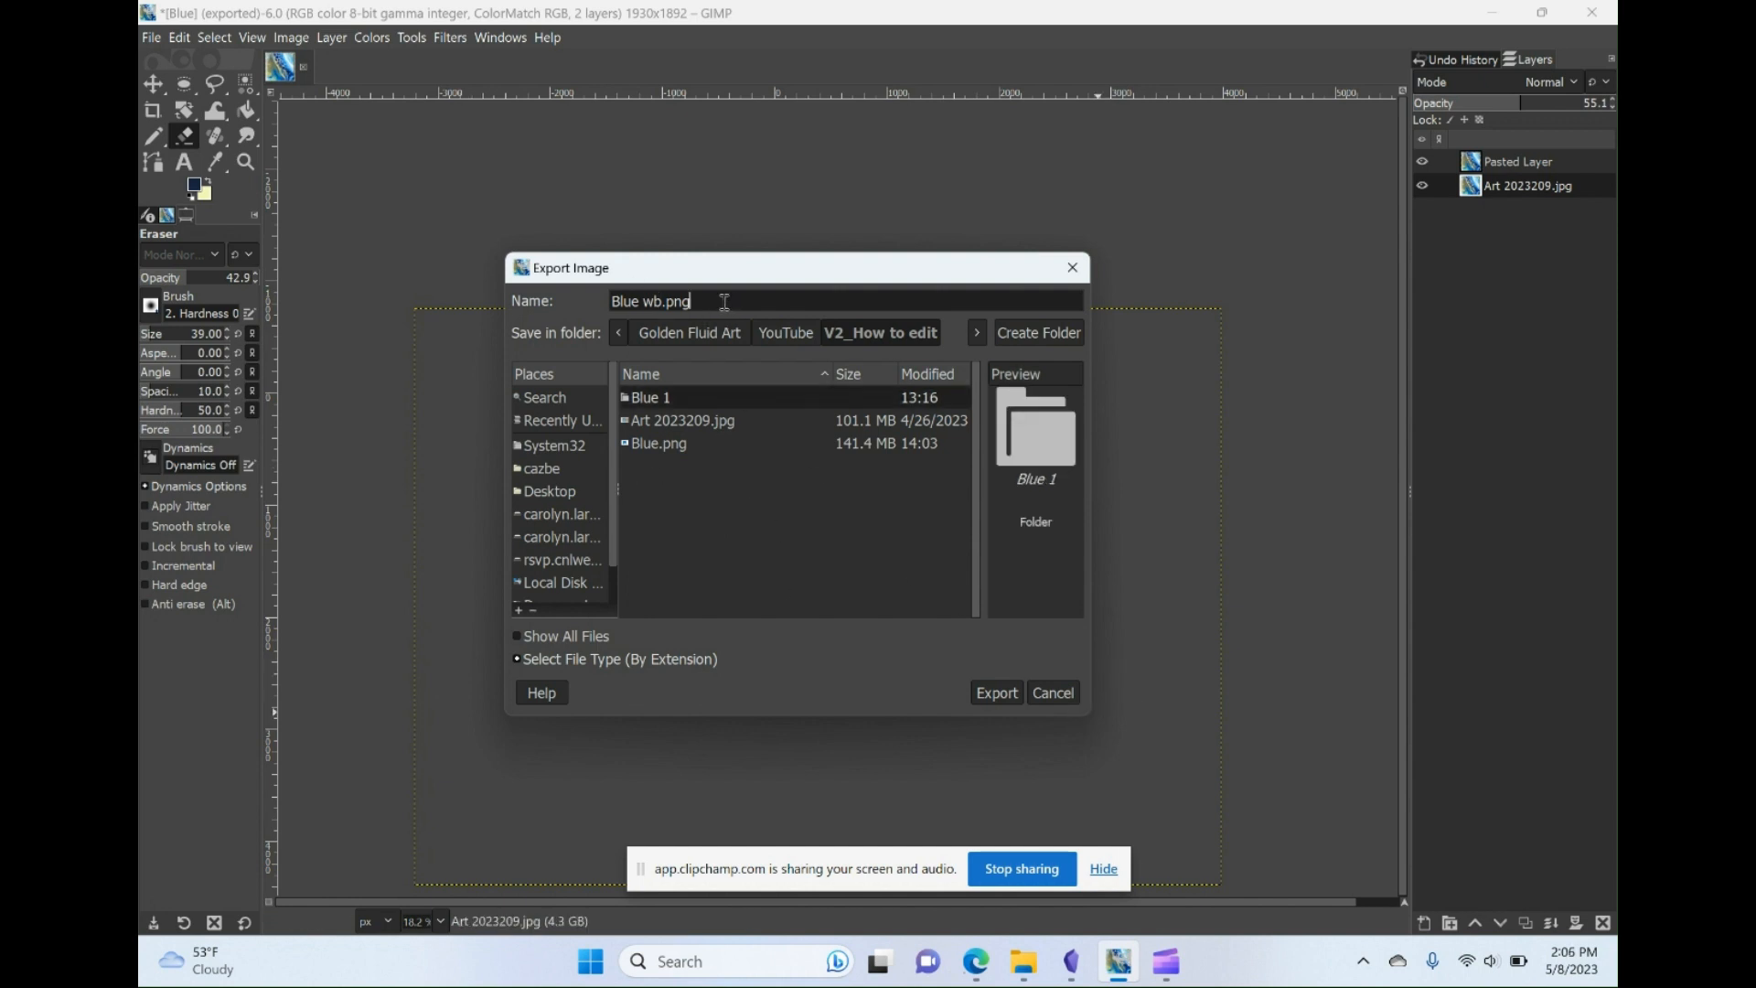
{"action": "left_click_drag", "start_coordinate": [724, 302], "coordinate": [667, 302]}
{"action": "type", "text": "jpg"}
{"action": "left_click", "coordinate": [993, 694]}
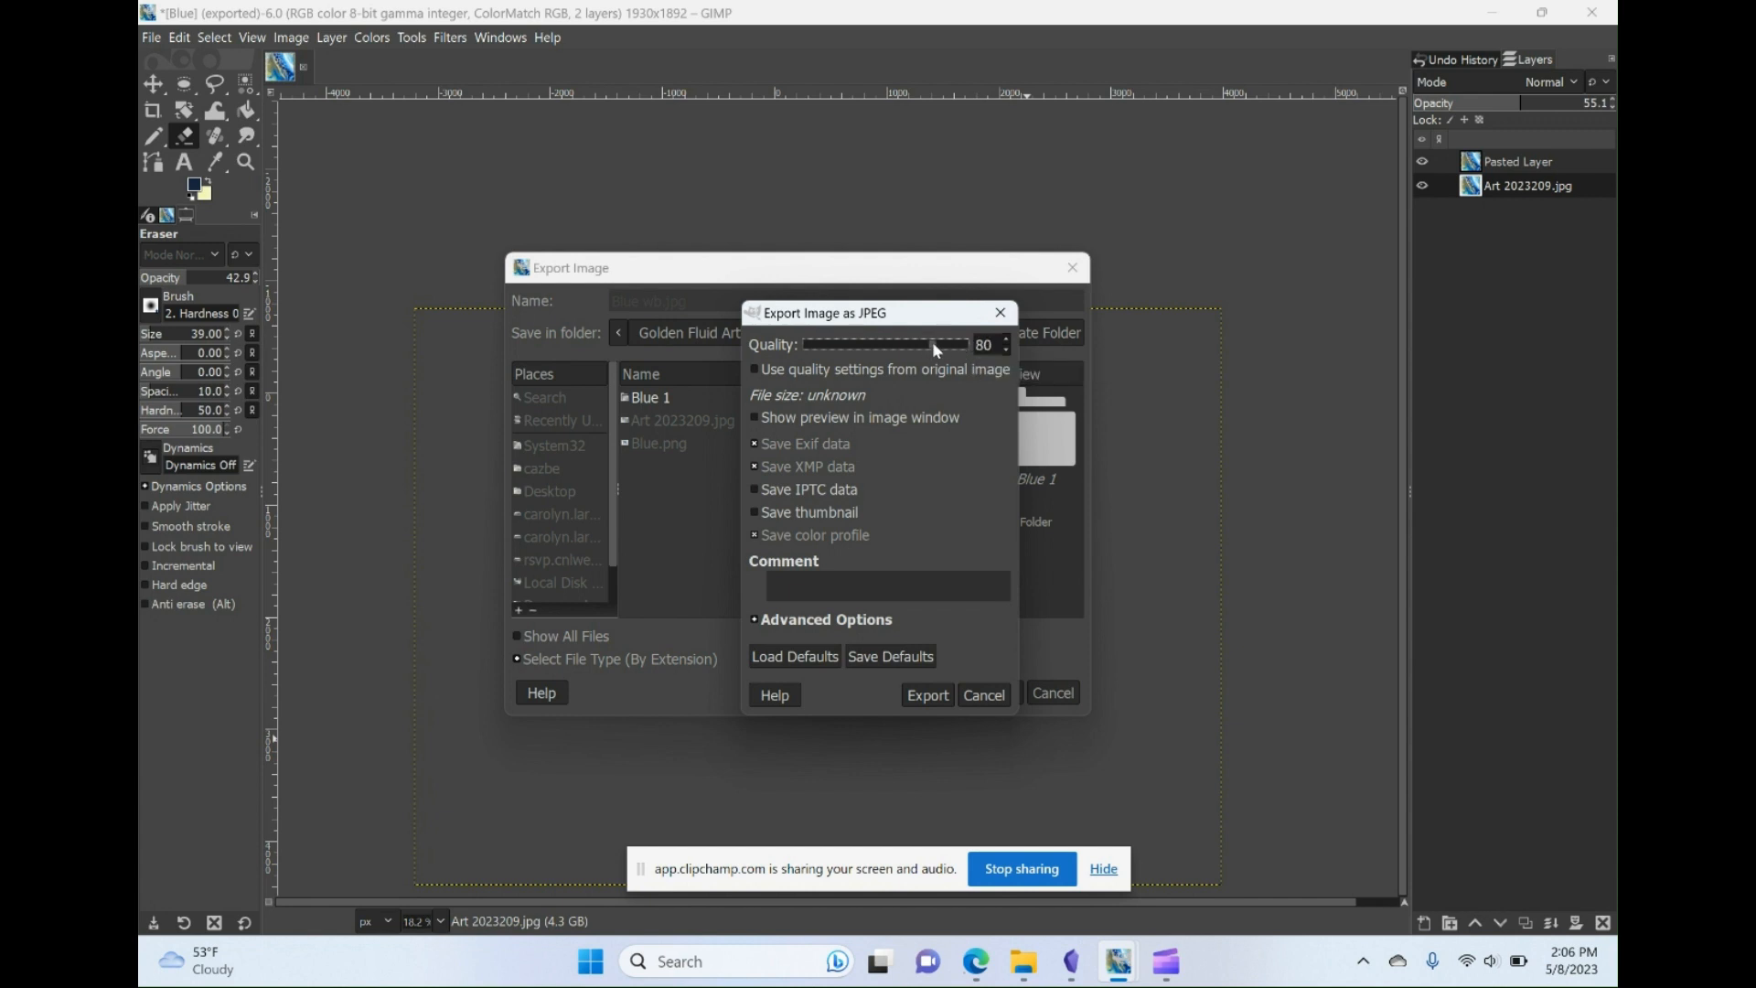
- Set the JPEG quality to 90 and complete the export
{"action": "scroll", "coordinate": [934, 348], "scroll_direction": "up", "scroll_amount": 1}
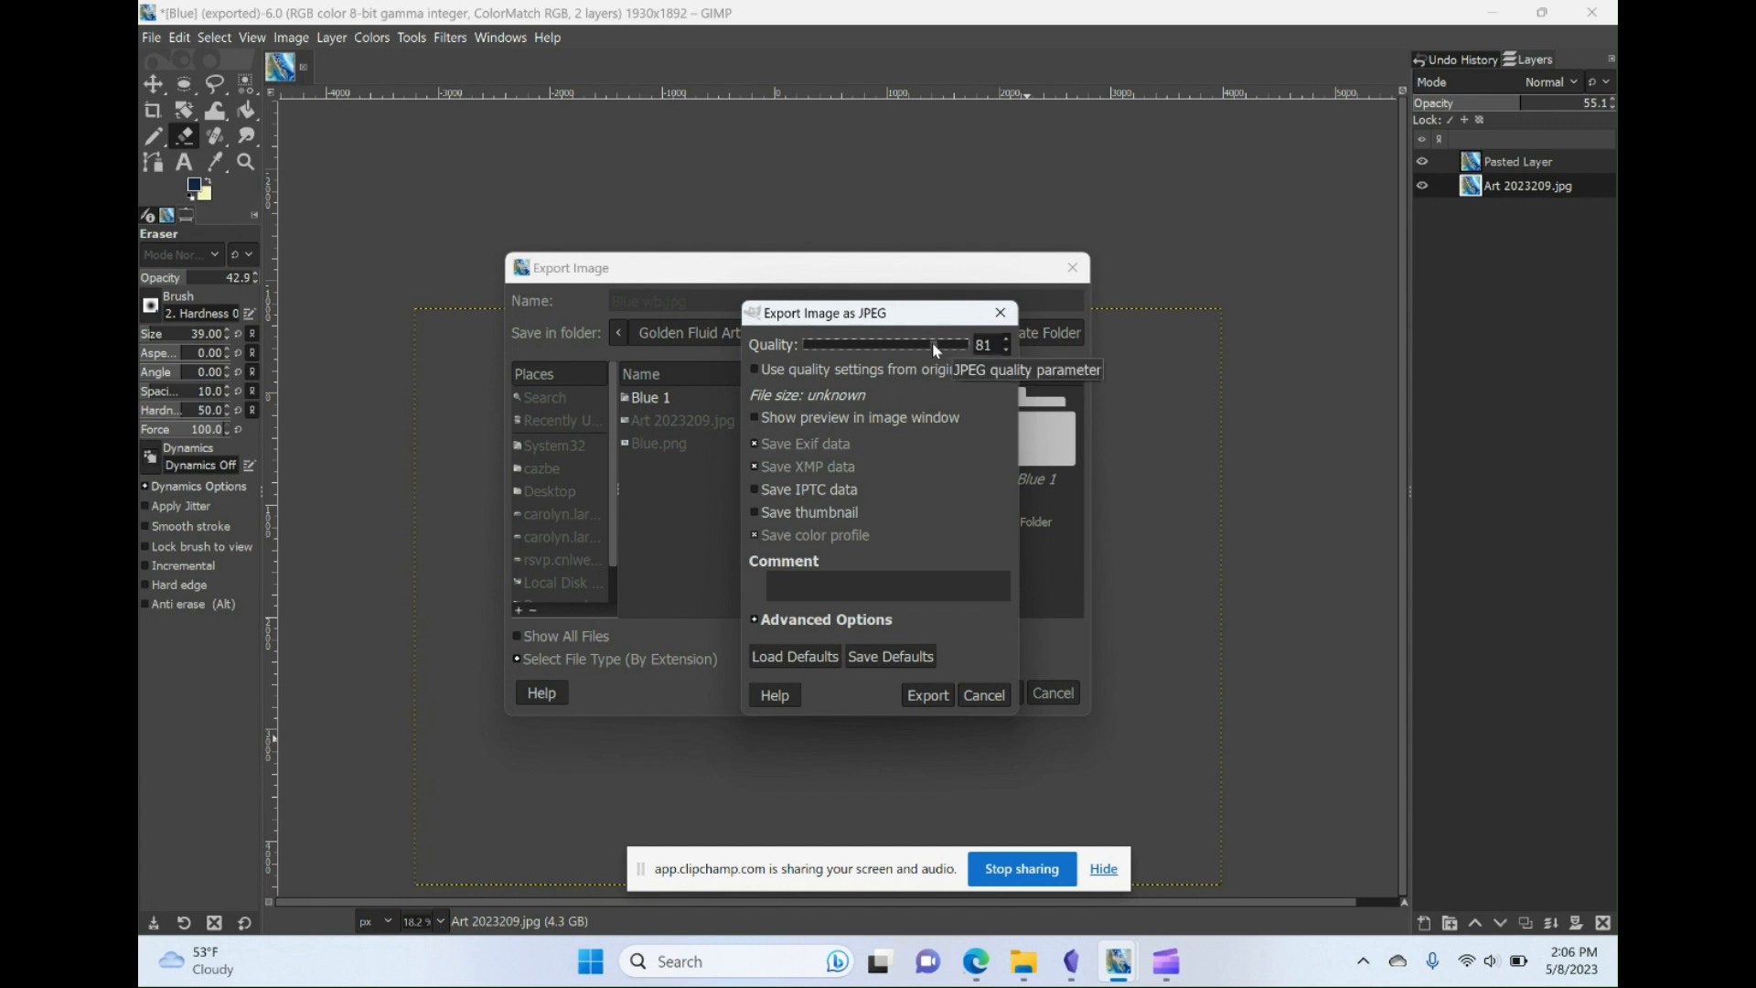
{"action": "left_click_drag", "start_coordinate": [930, 342], "coordinate": [927, 342]}
{"action": "left_click_drag", "start_coordinate": [933, 345], "coordinate": [949, 348]}
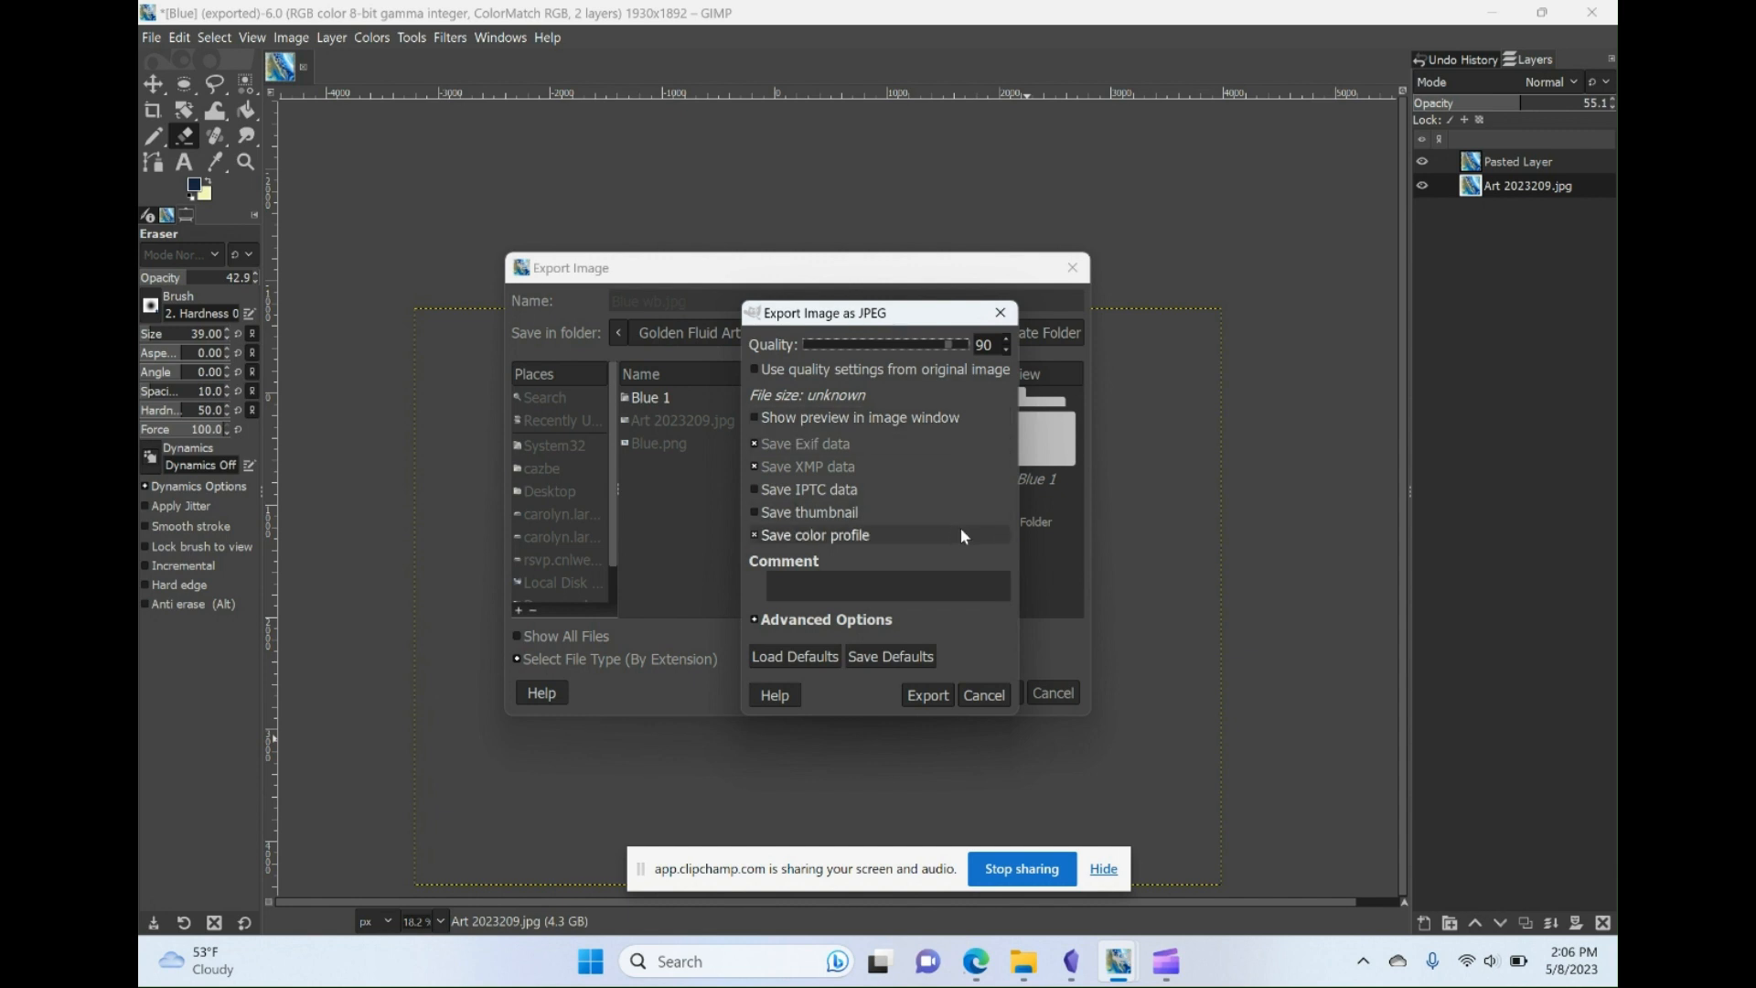
{"action": "left_click", "coordinate": [926, 695]}
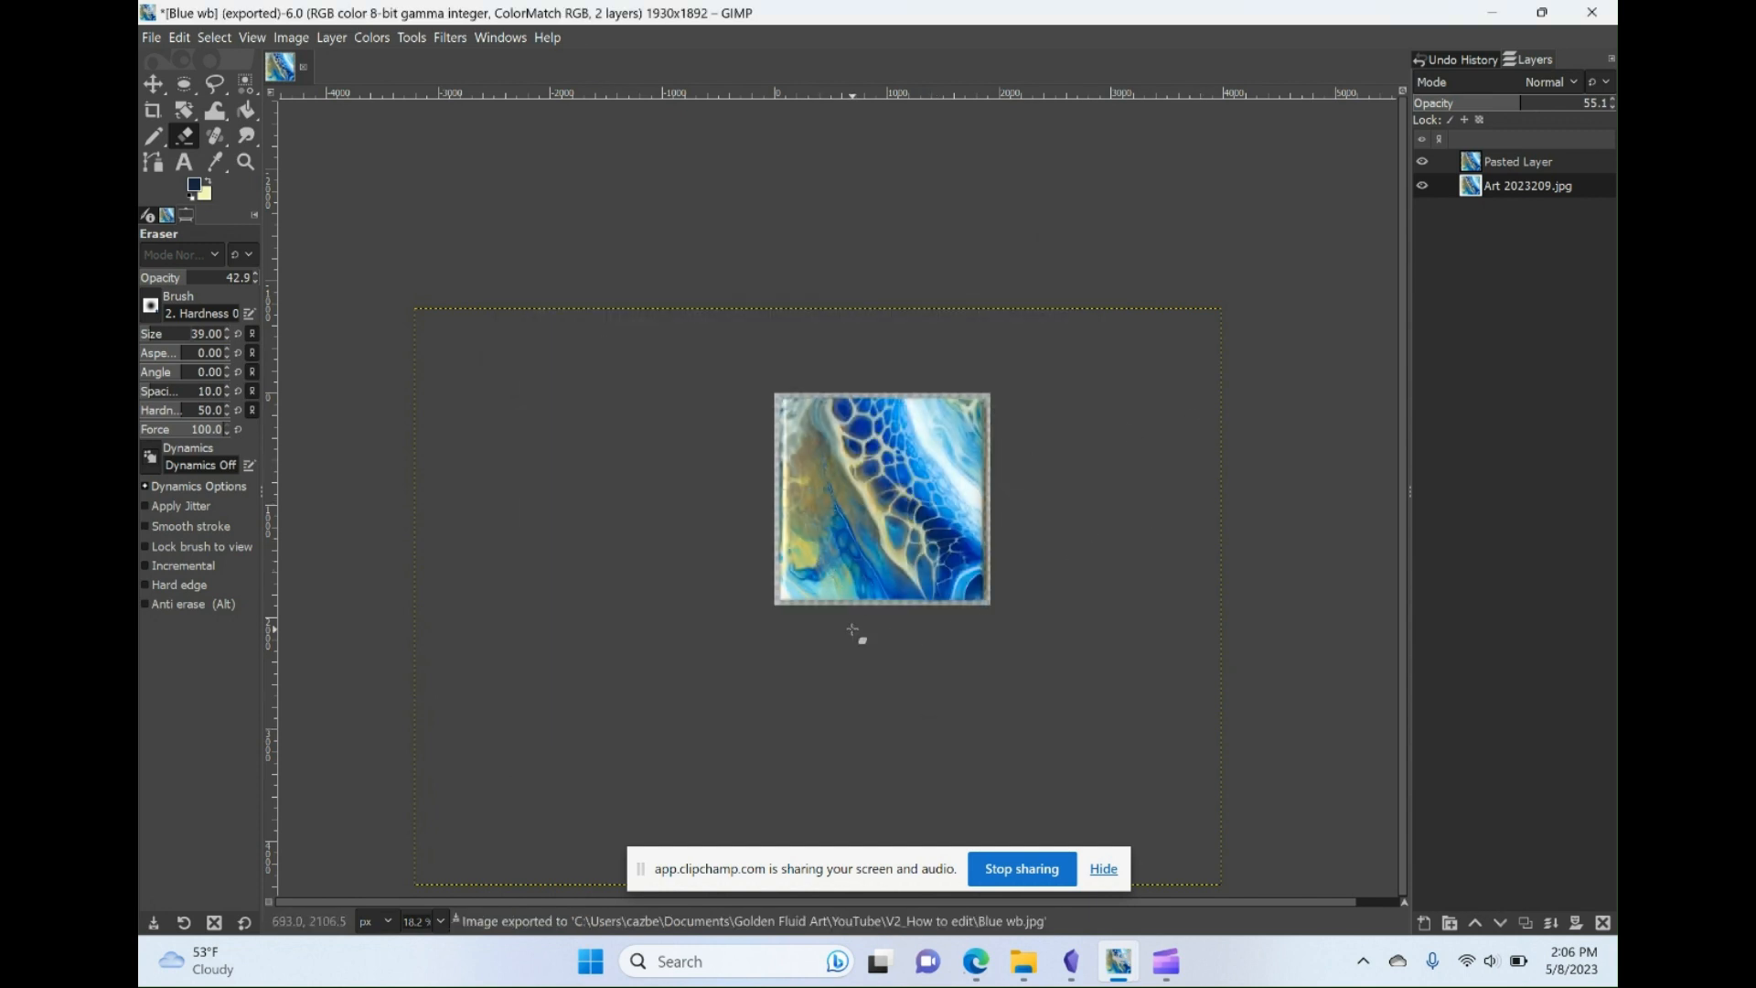
- Make the Pasted Layer the active layer
{"action": "left_click", "coordinate": [1510, 168]}
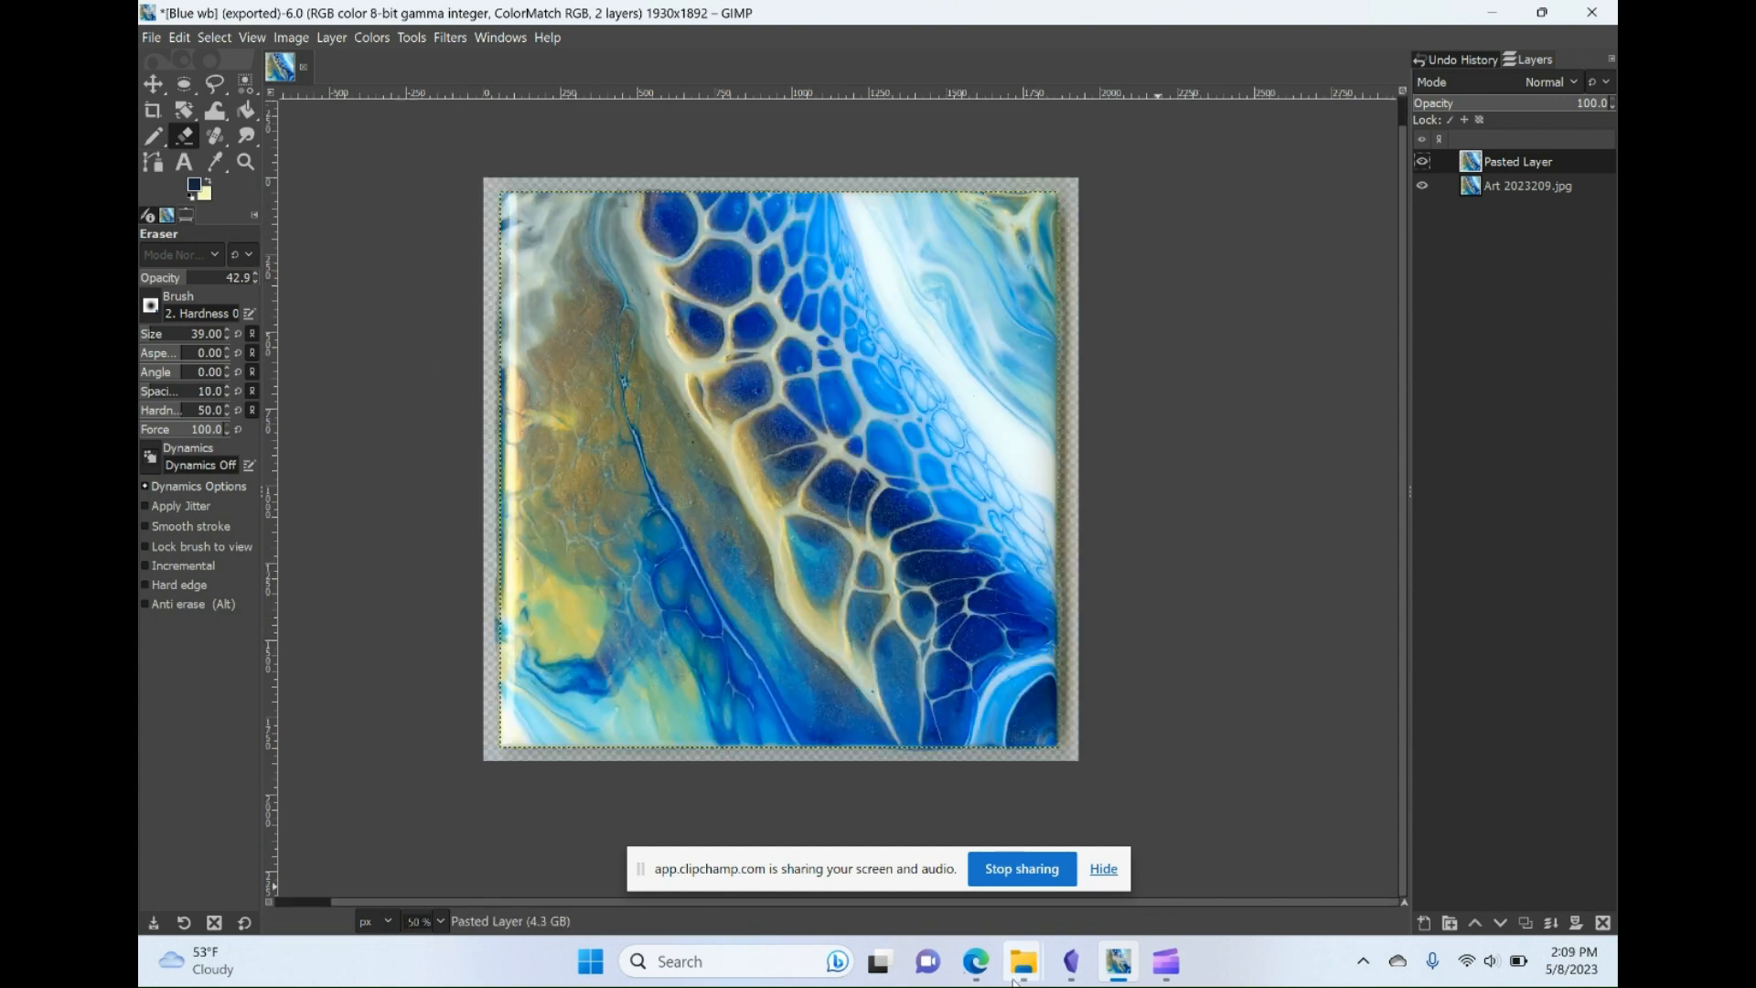
- Switch to File Explorer's V2_How to edit folder and compare the file sizes and previews of Art 2023209, Blue wb and Blue
{"action": "mouse_move", "coordinate": [1023, 962]}
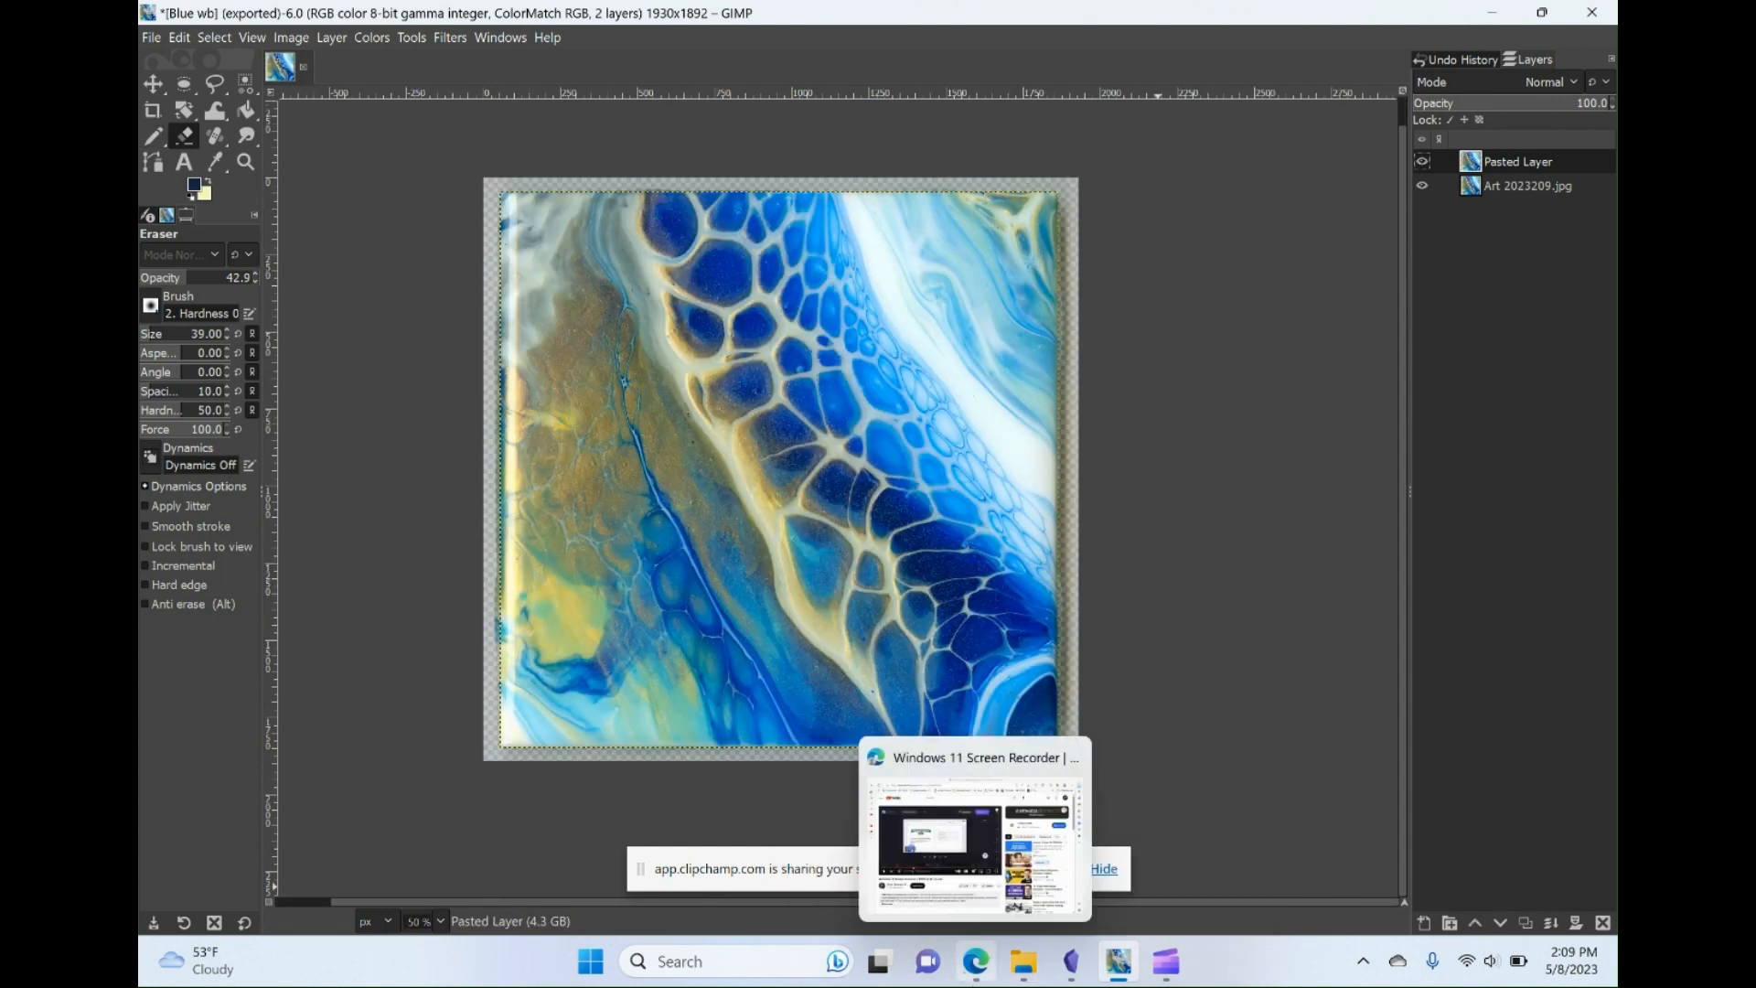
{"action": "left_click", "coordinate": [945, 889]}
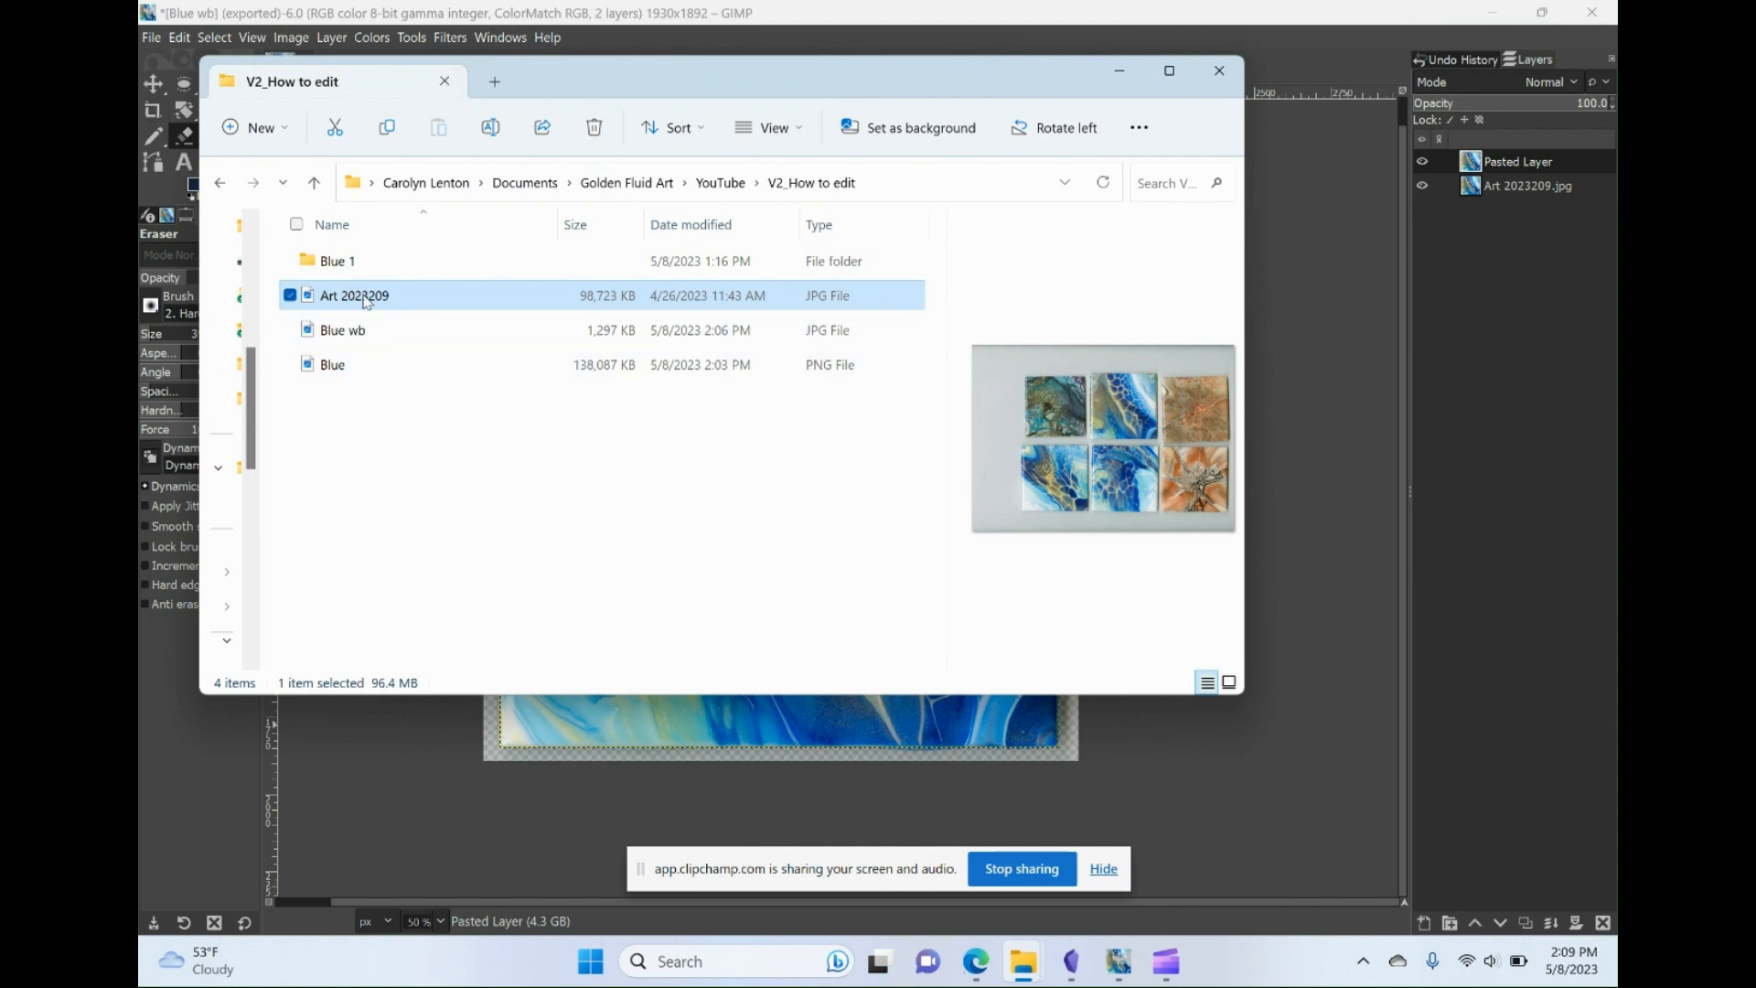
{"action": "mouse_move", "coordinate": [384, 297]}
{"action": "left_click", "coordinate": [375, 335]}
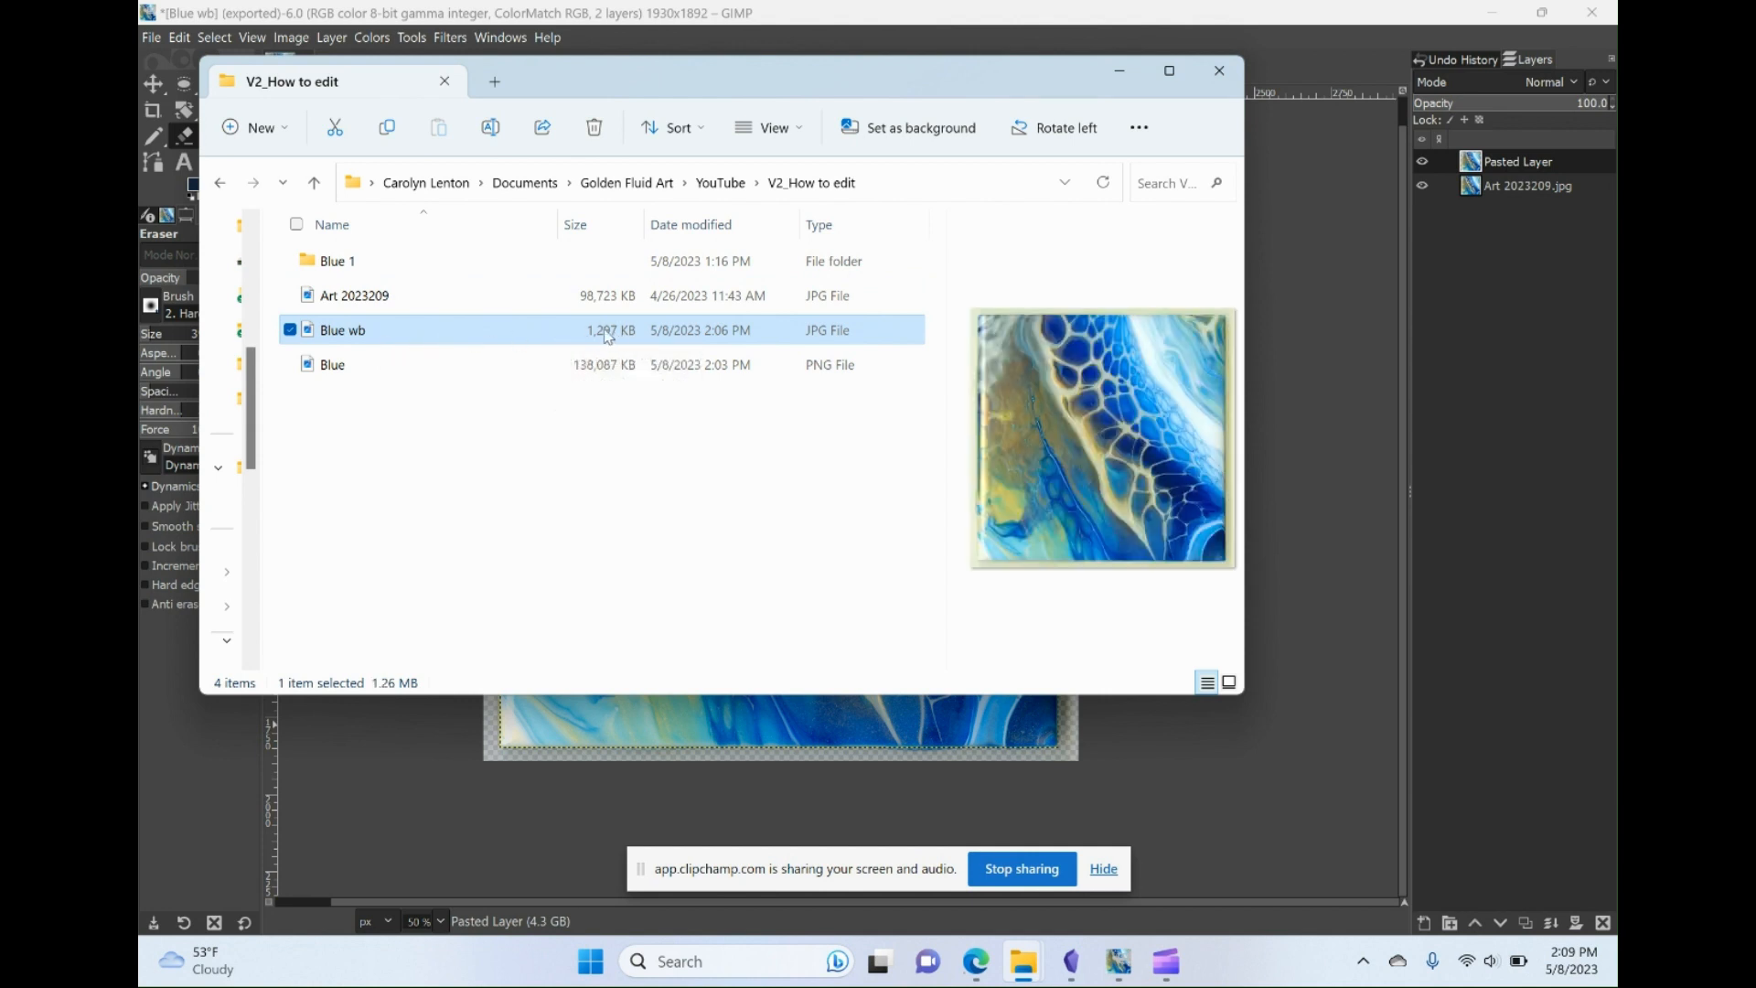
{"action": "left_click", "coordinate": [350, 375]}
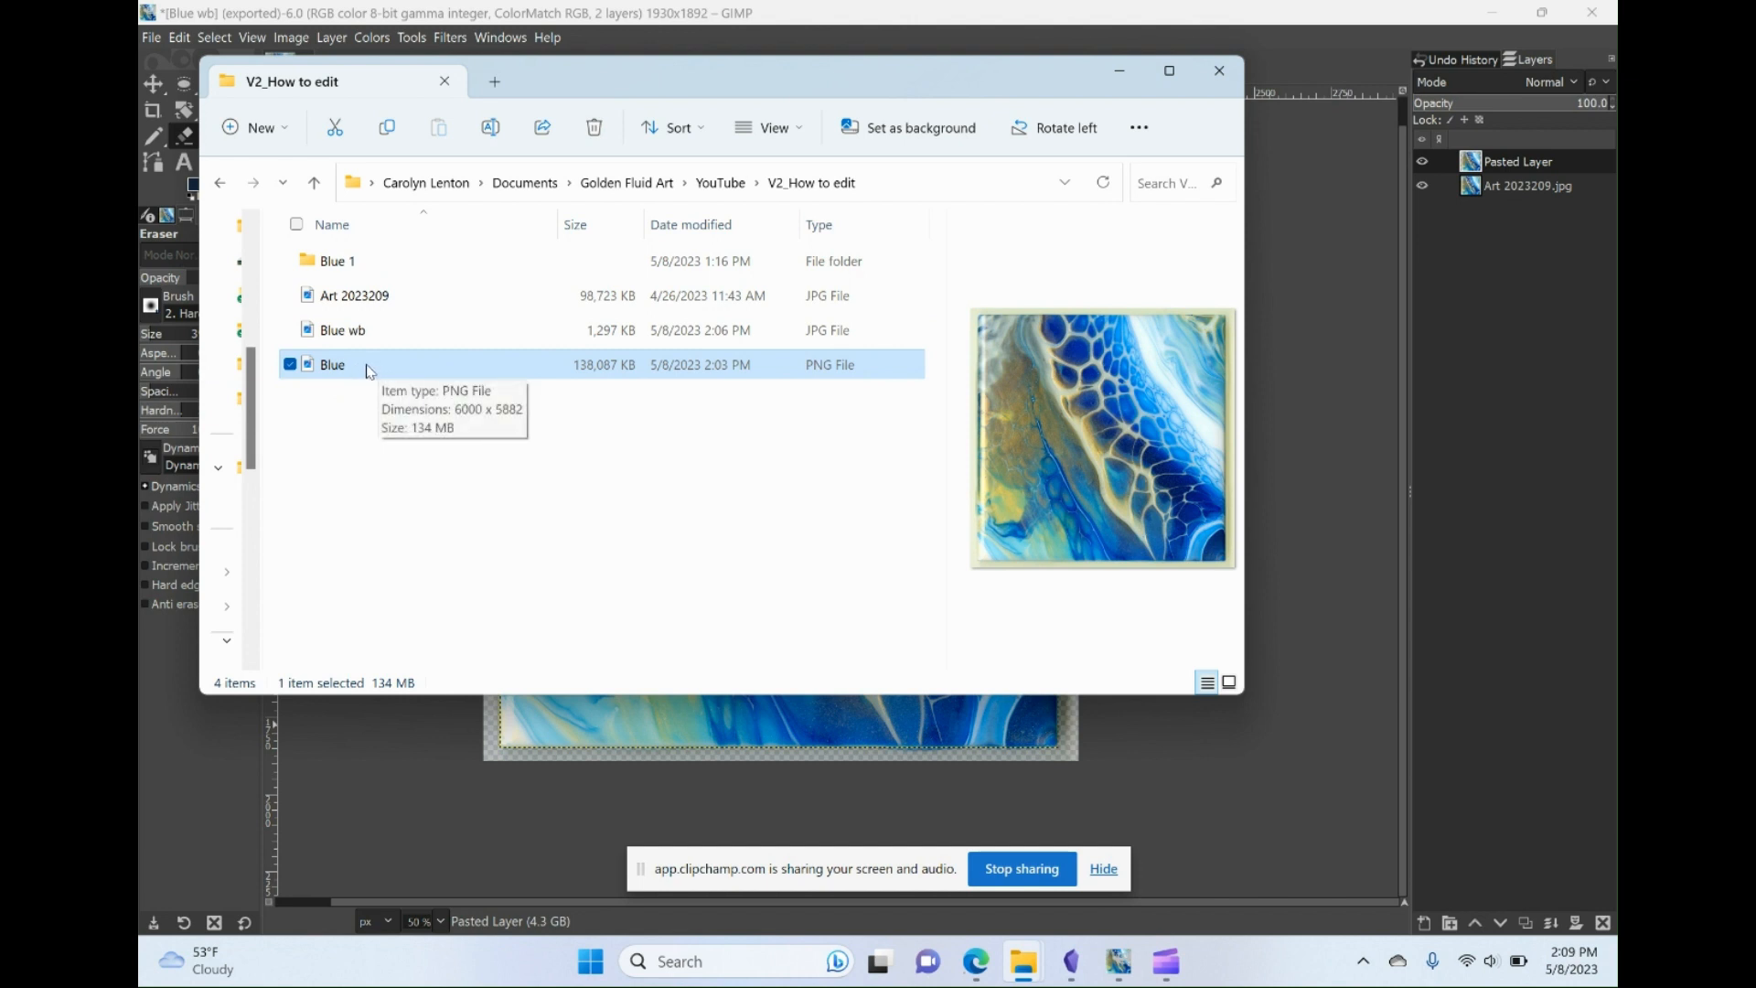
{"action": "left_click", "coordinate": [593, 300]}
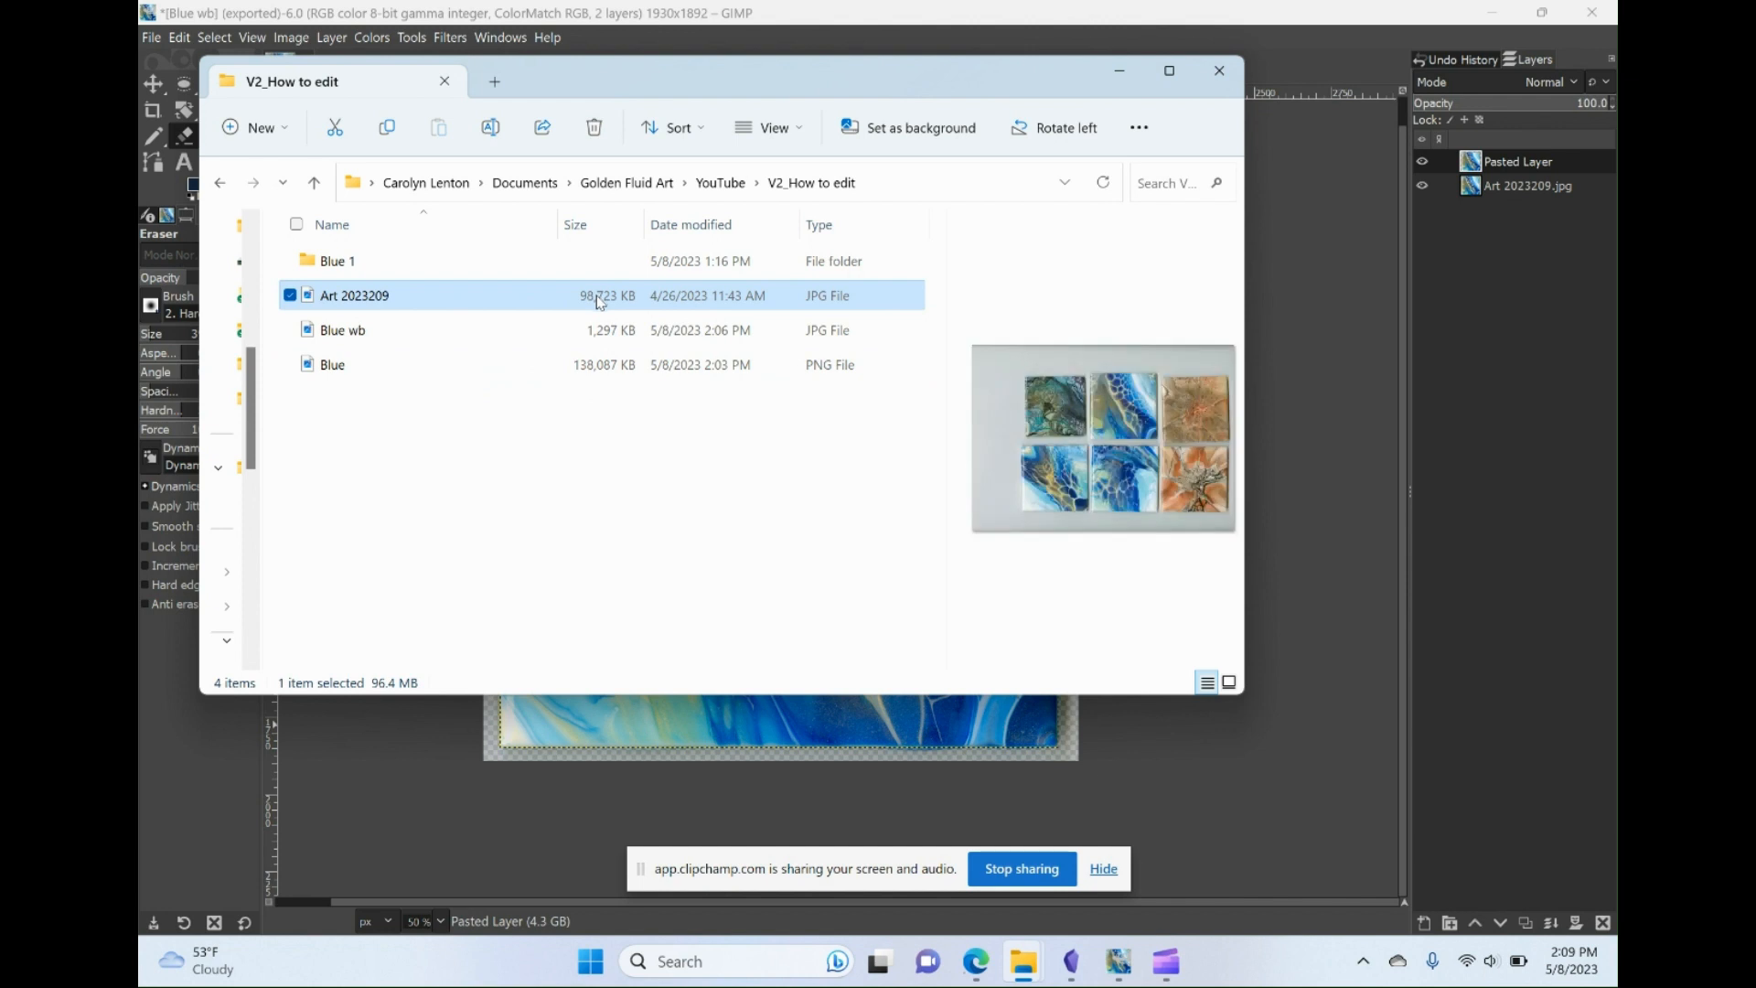
{"action": "left_click", "coordinate": [616, 373]}
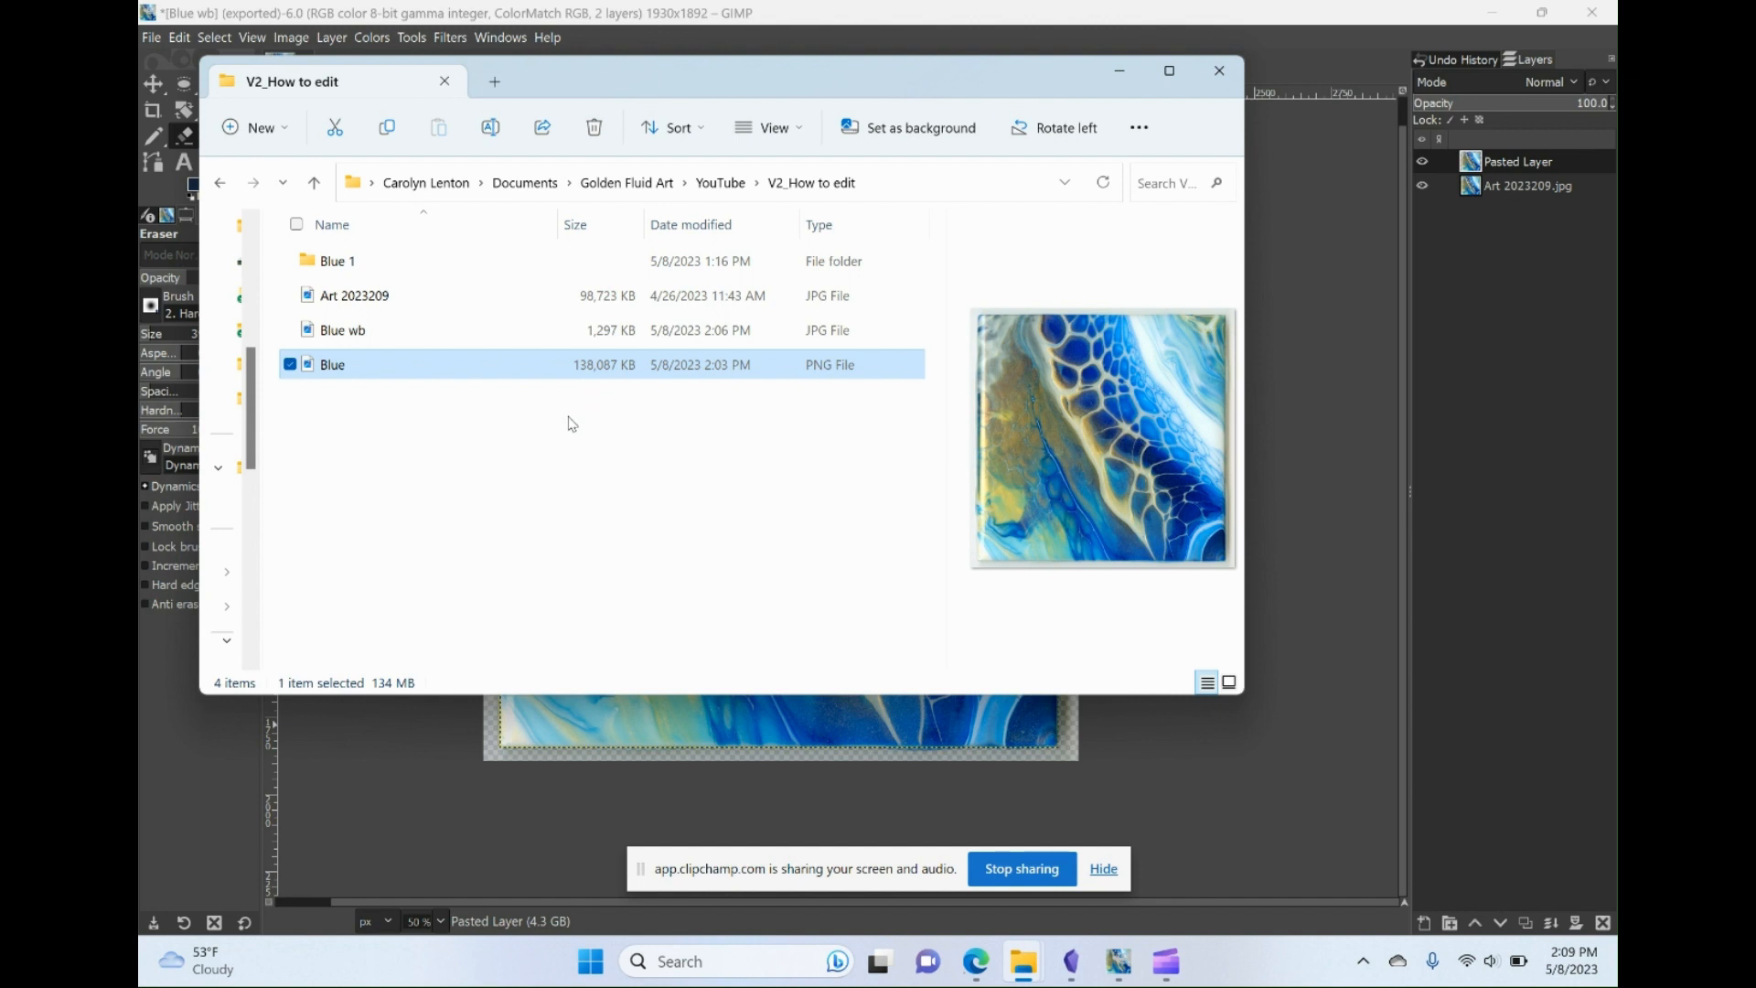
{"action": "left_click", "coordinate": [353, 336]}
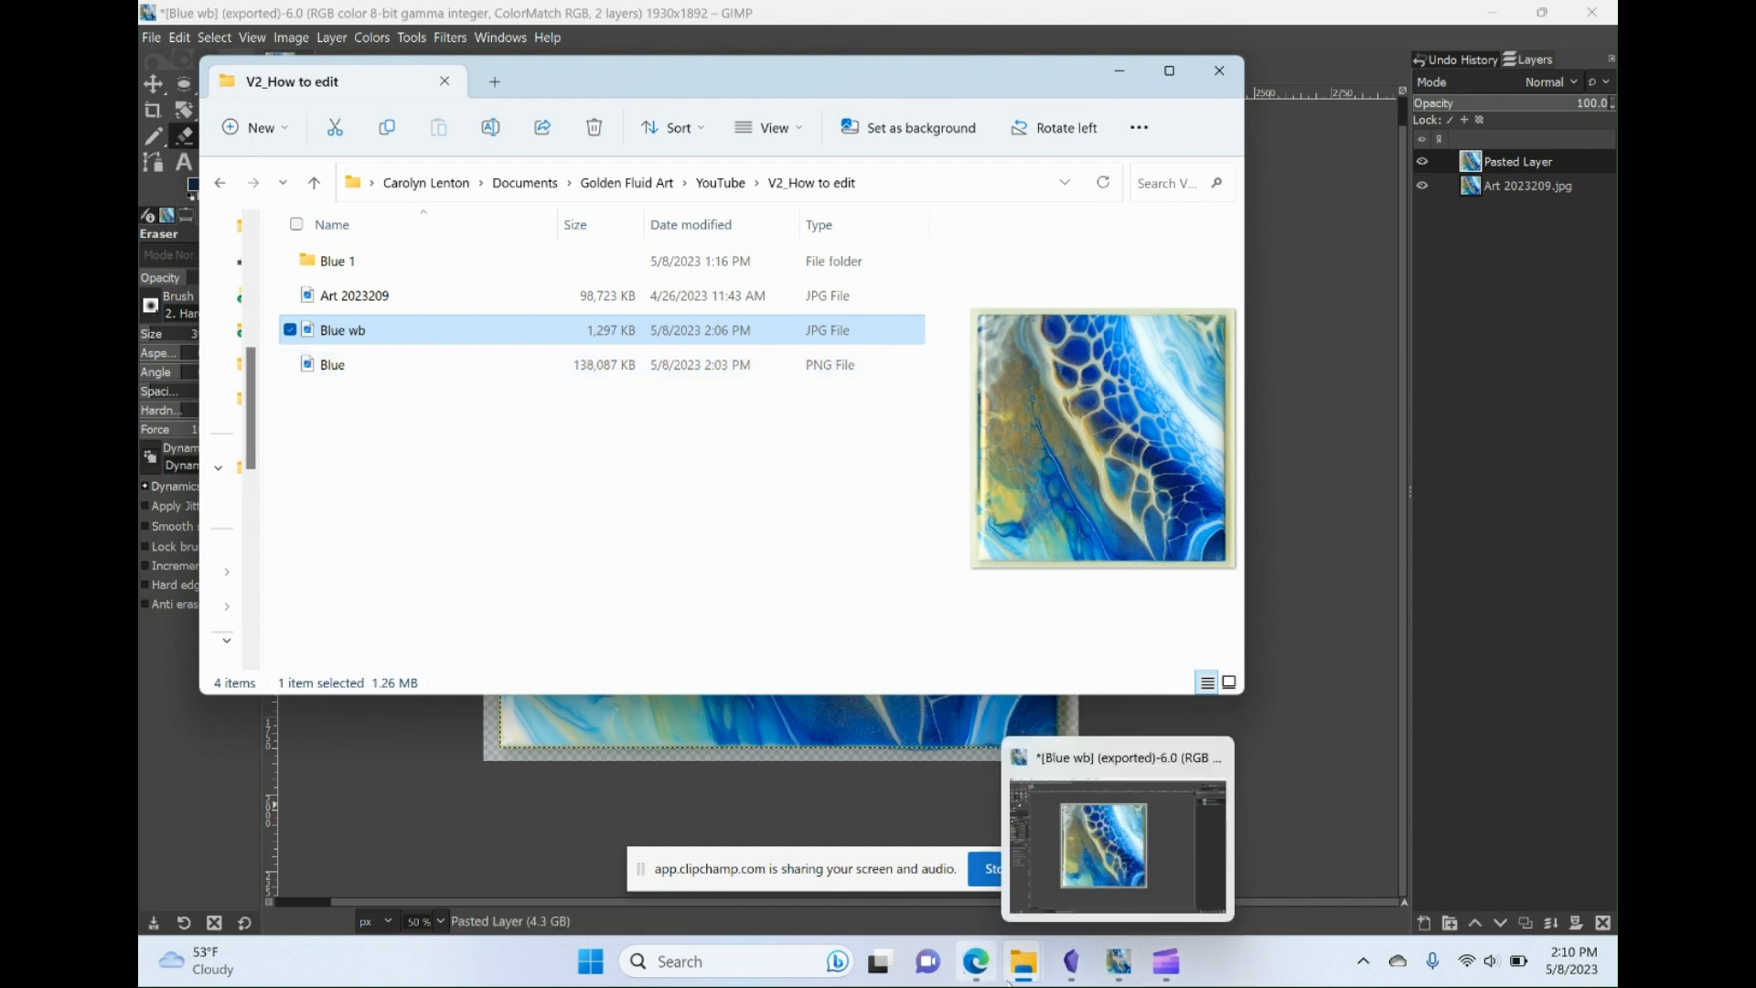
{"action": "mouse_move", "coordinate": [1018, 981]}
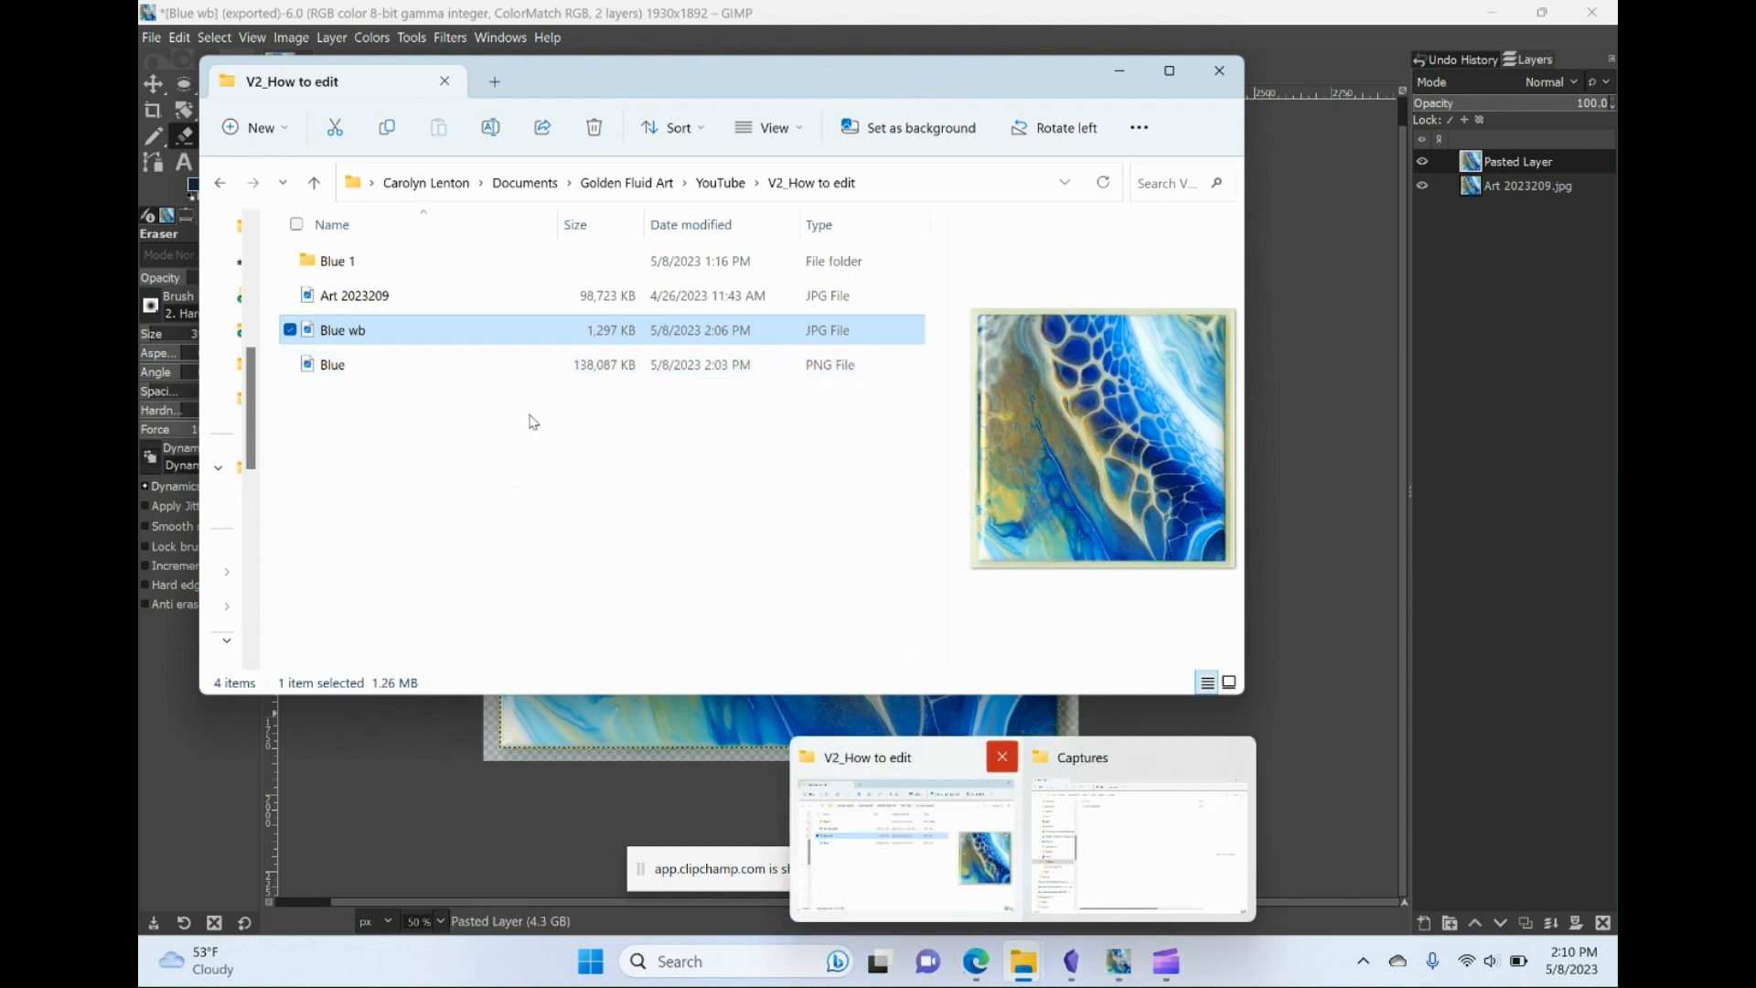